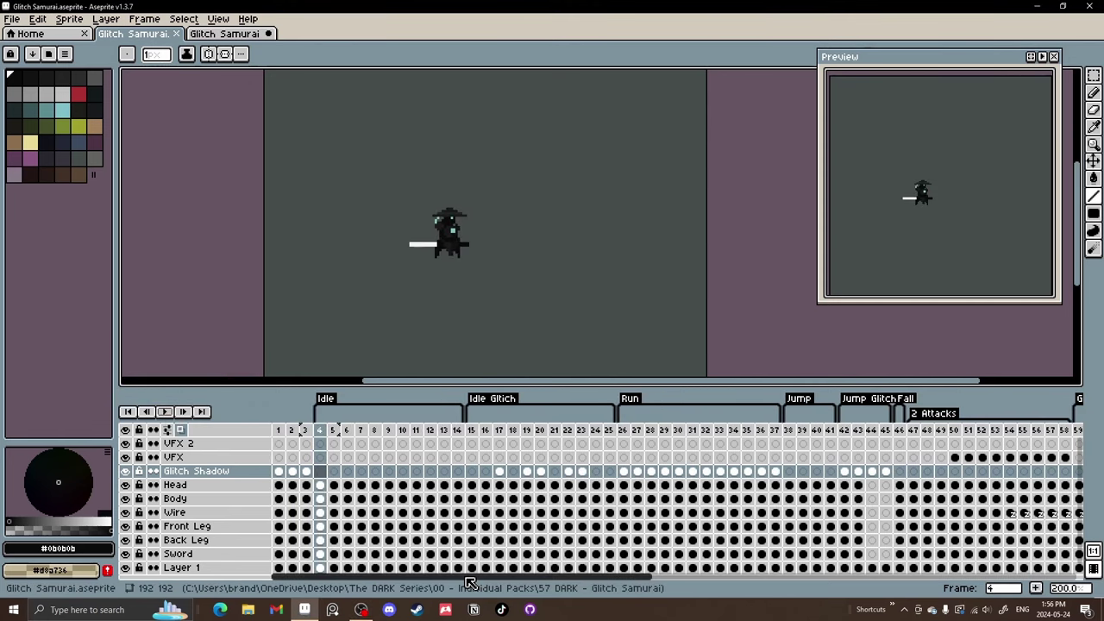
# Review the 2 Attacks, Glitch Out and Glitch Attack frame ranges in the finished samurai animation, including a playback of the attacks.
pyautogui.moveTo(550, 432); pyautogui.dragTo(729, 431)
pyautogui.moveTo(379, 431); pyautogui.dragTo(530, 438)
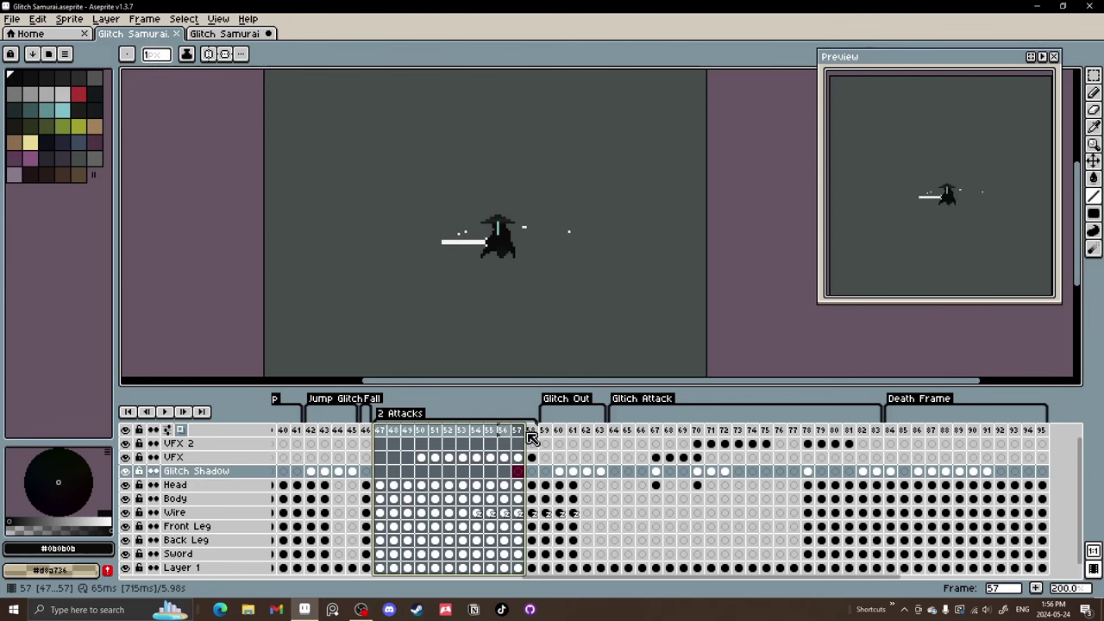
pyautogui.click(380, 431)
pyautogui.click(170, 413)
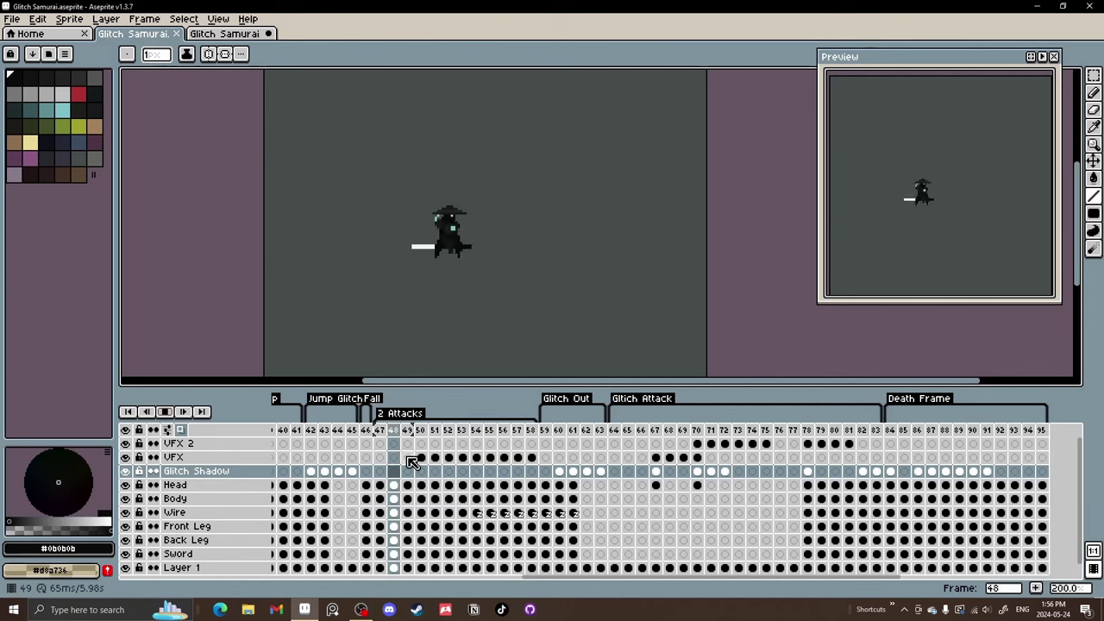
pyautogui.click(167, 414)
pyautogui.moveTo(386, 437); pyautogui.dragTo(876, 437)
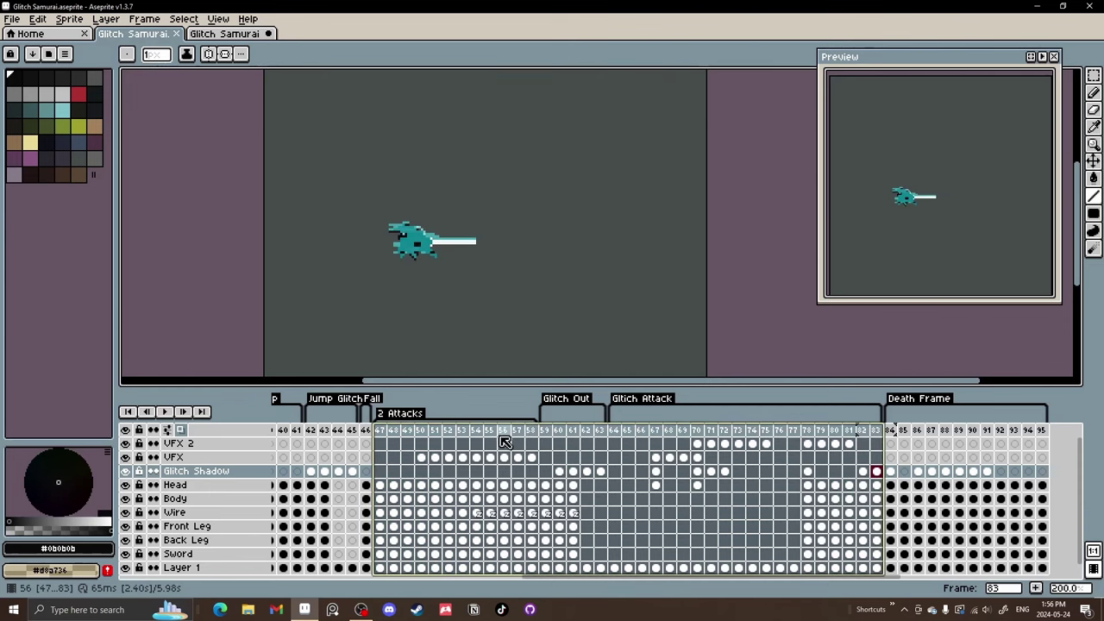
pyautogui.moveTo(546, 437); pyautogui.dragTo(869, 444)
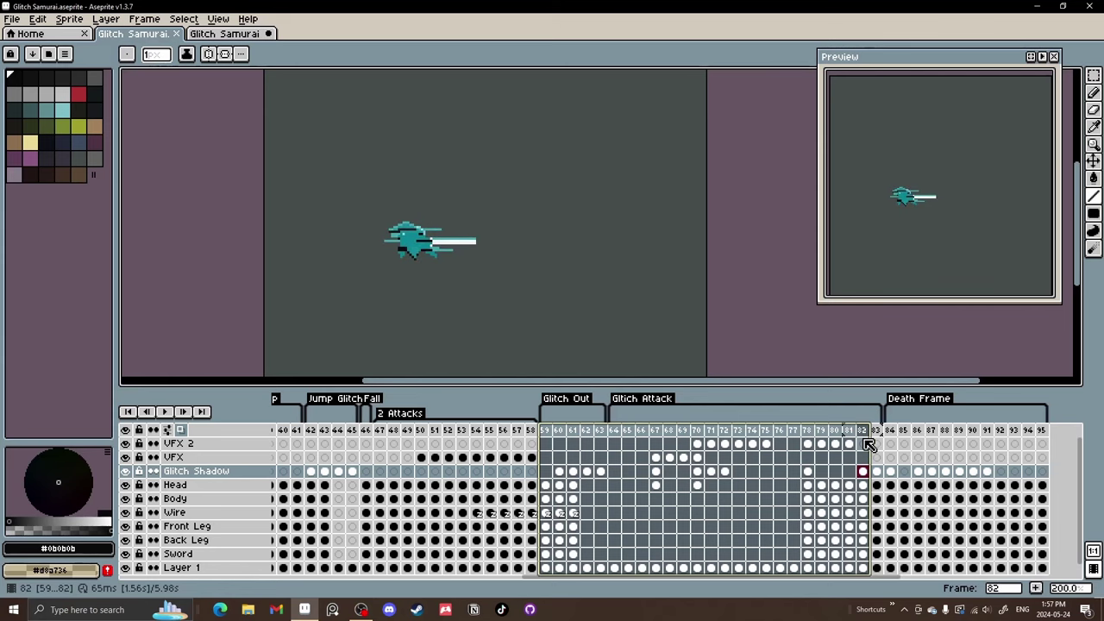
pyautogui.click(386, 434)
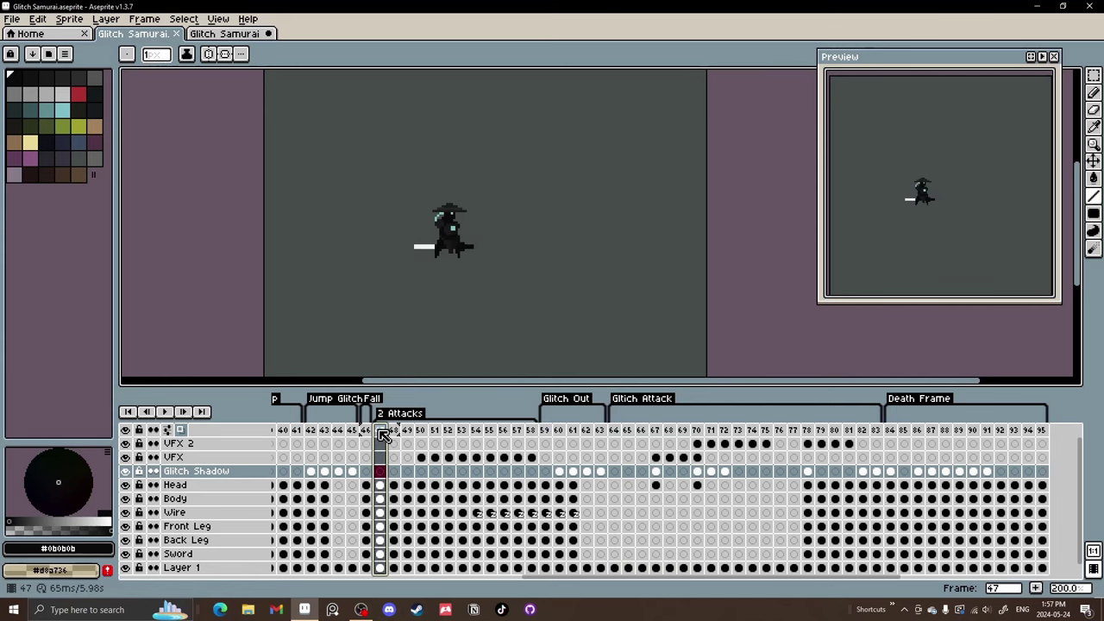
# In the Glitch Samurai Tutorial sprite, add frame 13 after the last attack frame and clear its VFX cel.
pyautogui.click(236, 37)
pyautogui.moveTo(596, 280); pyautogui.dragTo(530, 258)
pyautogui.click(430, 417)
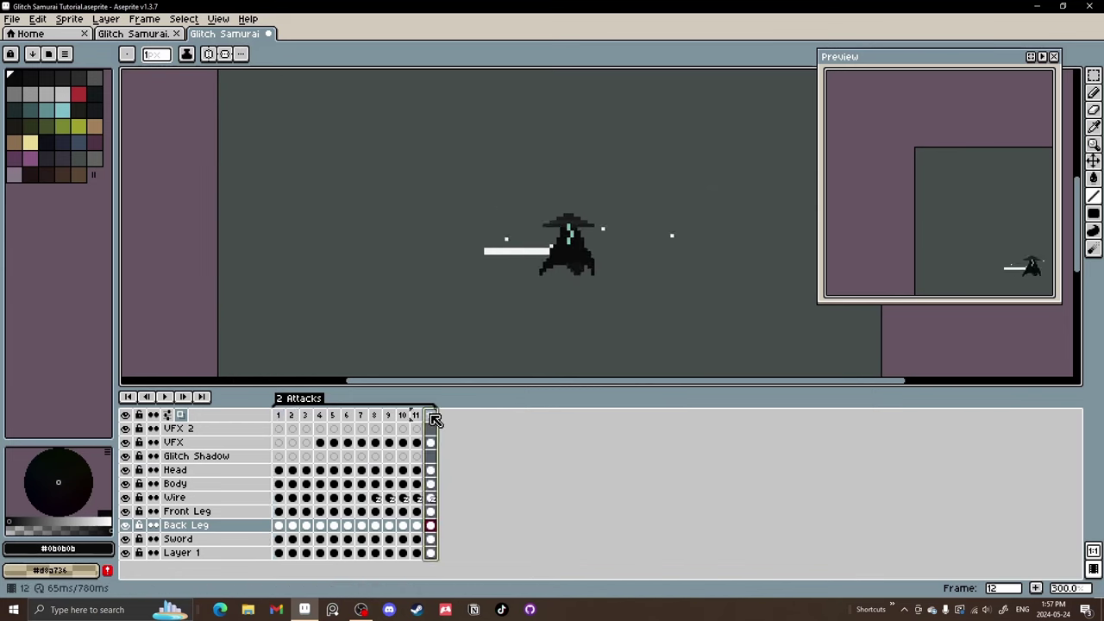
pyautogui.hotkey('alt', 'n')
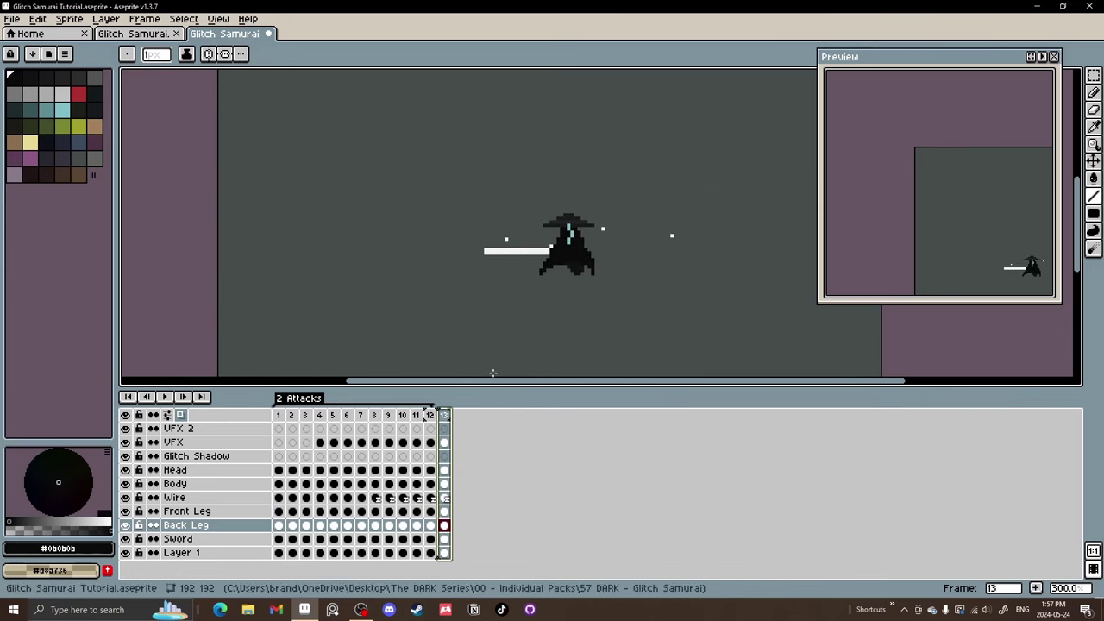
pyautogui.click(432, 415)
pyautogui.click(444, 417)
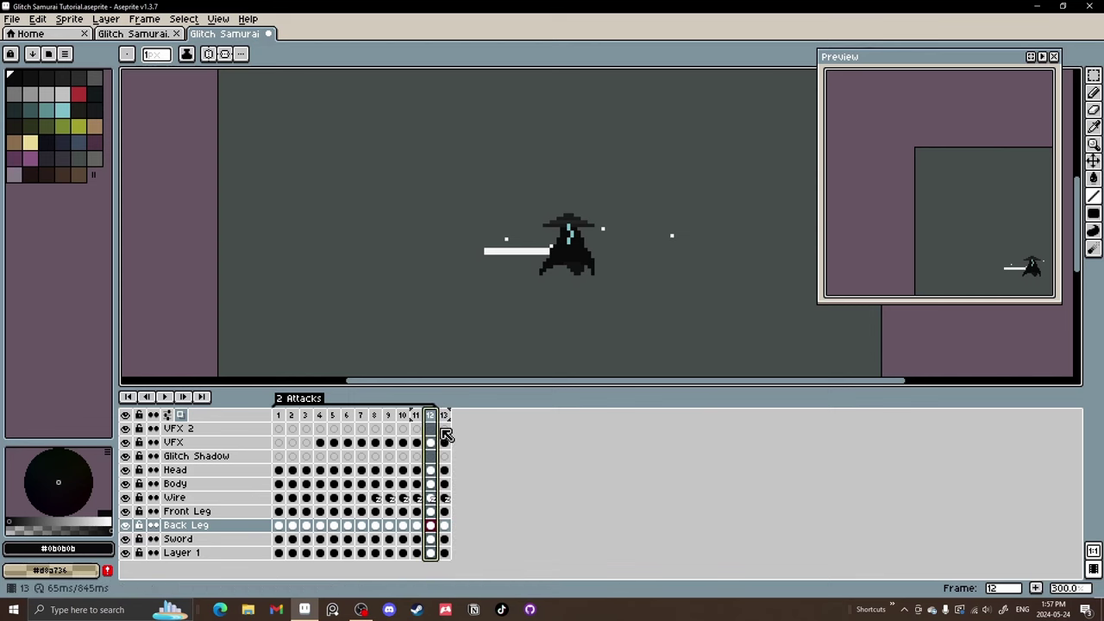
pyautogui.click(444, 443)
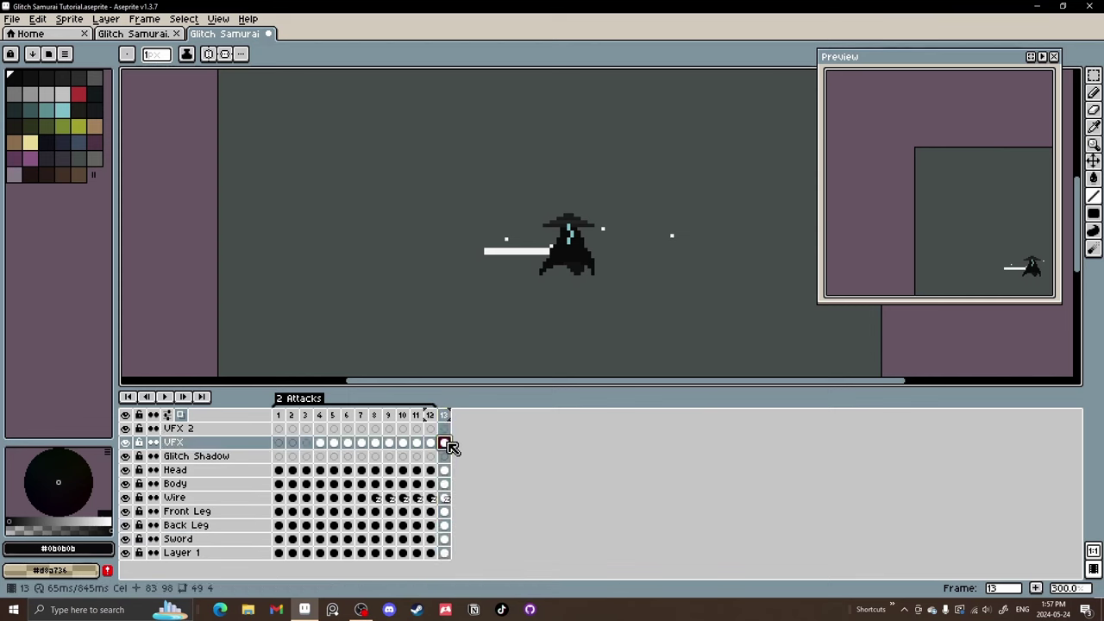
pyautogui.press('Delete')
# Add frame 14 after frame 13 and tag frames 13 to 14 as "Glitch Out".
pyautogui.moveTo(627, 264); pyautogui.dragTo(599, 275)
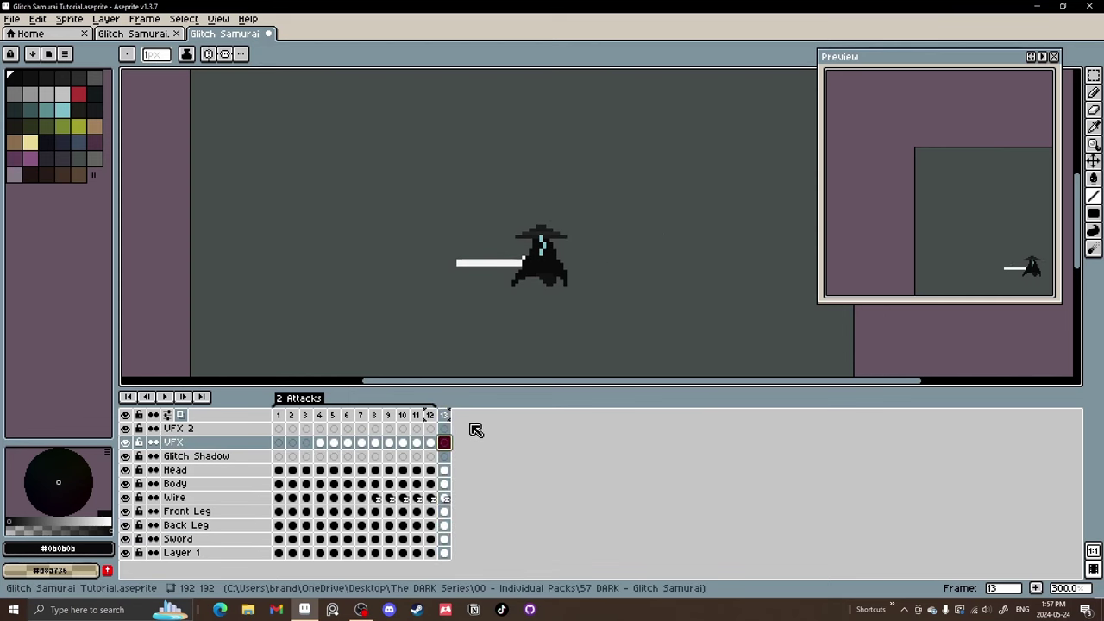
pyautogui.click(444, 416)
pyautogui.rightClick(446, 419)
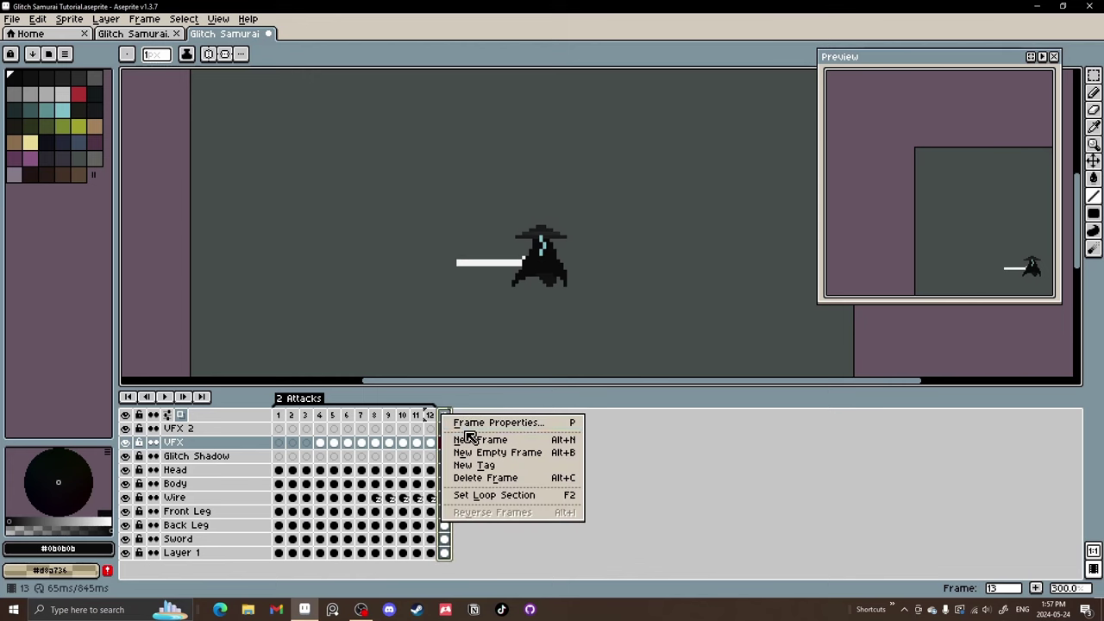
pyautogui.click(479, 441)
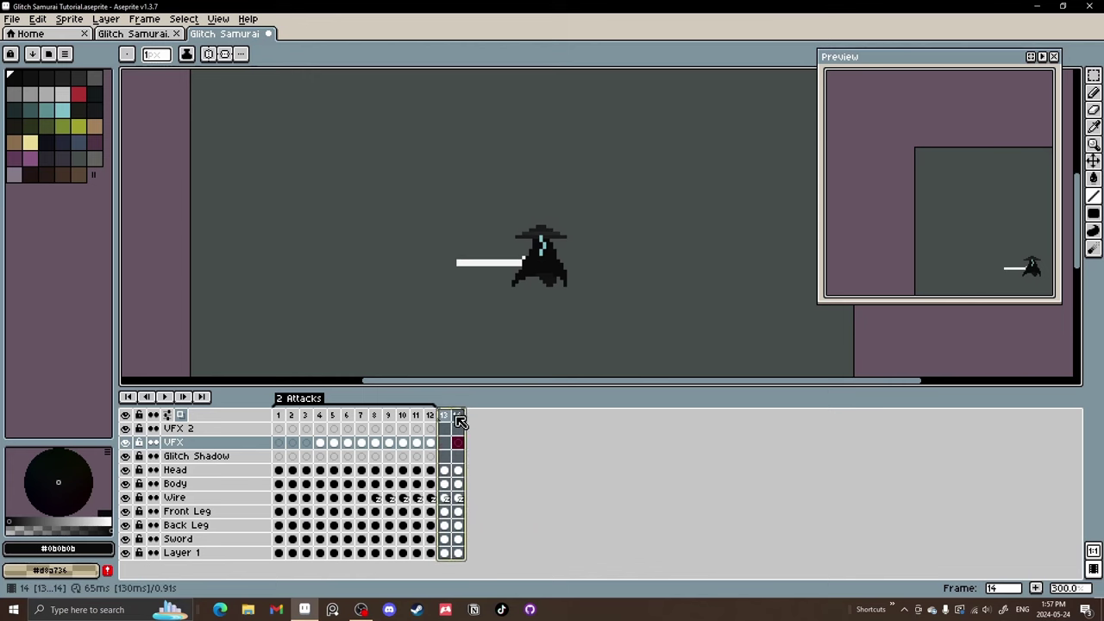
pyautogui.rightClick(460, 417)
pyautogui.click(507, 466)
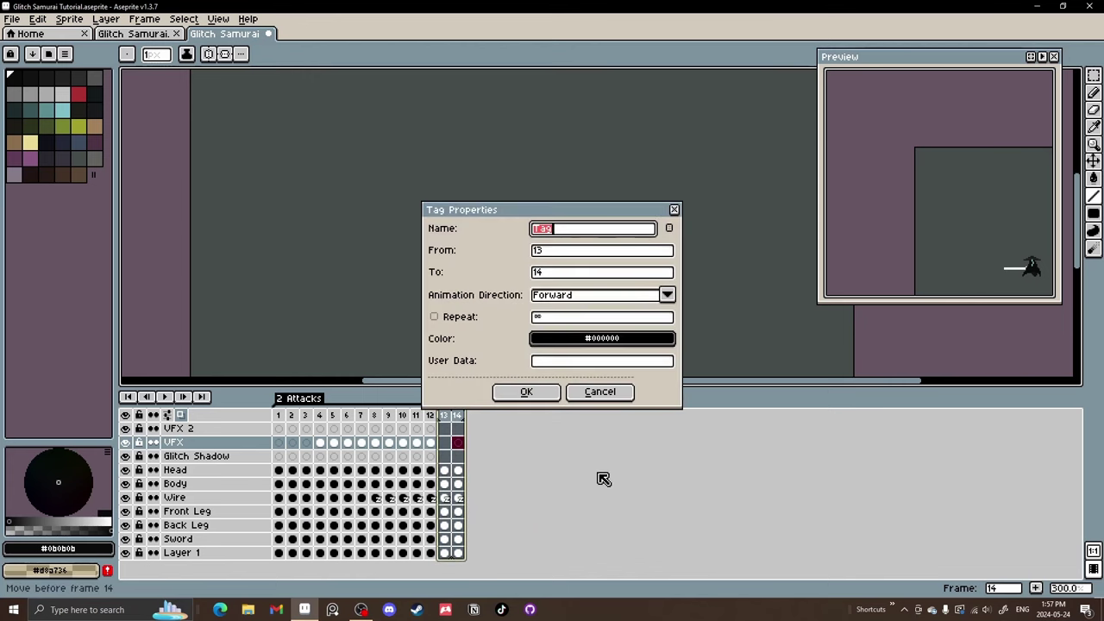
pyautogui.write('Glitch Out')
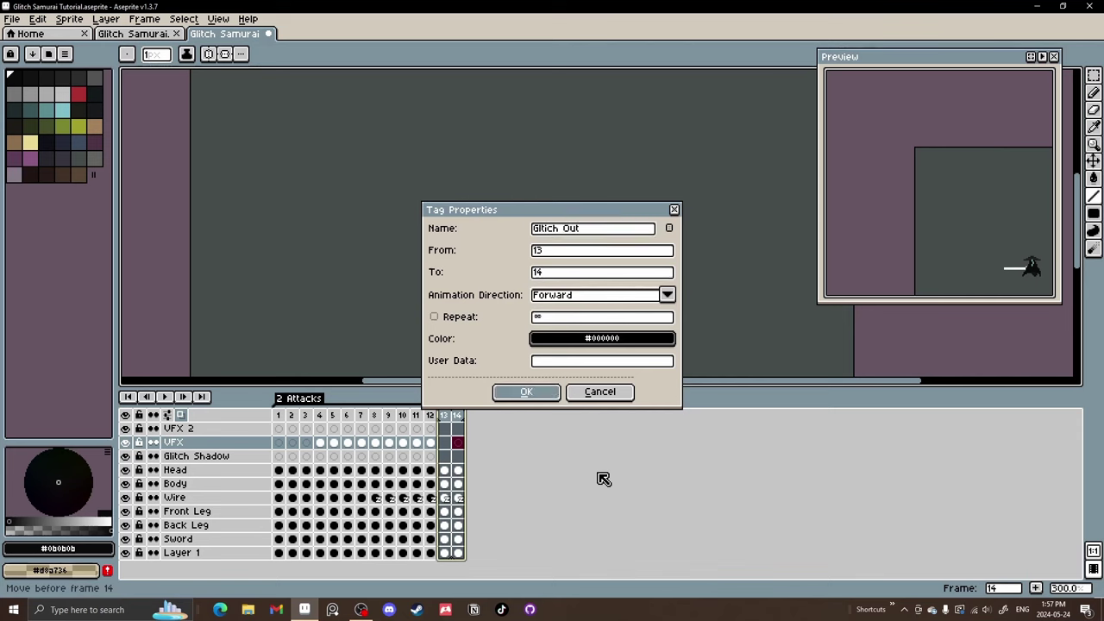
pyautogui.press('Return')
# On frame 14, shift the samurai's head, body and sword down by one pixel.
pyautogui.click(460, 477)
pyautogui.click(460, 475)
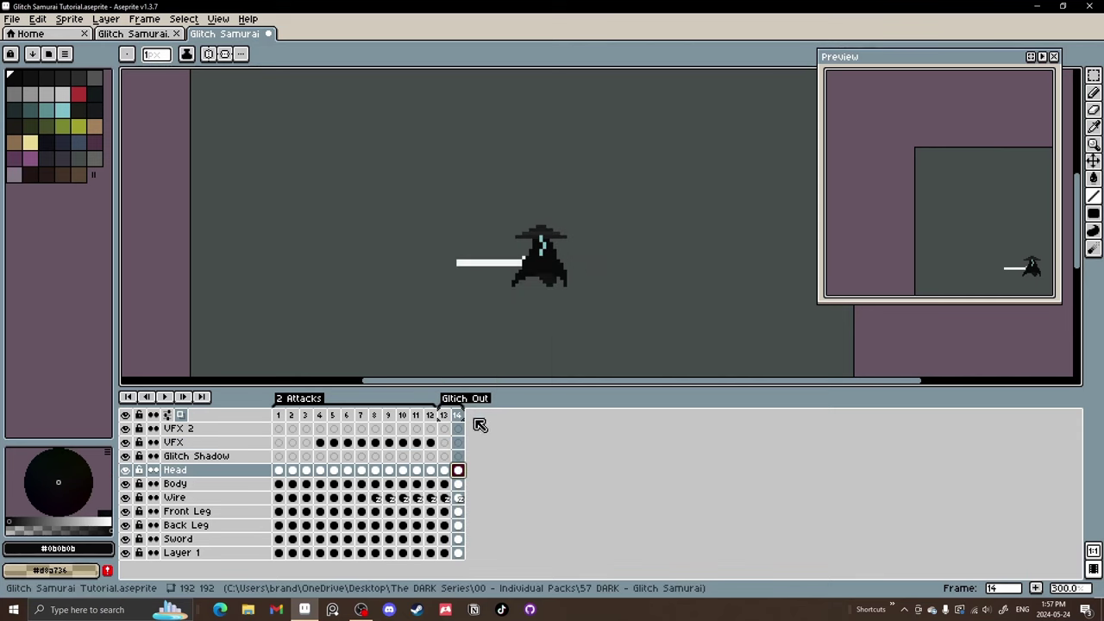
pyautogui.scroll(6, 501, 226)
pyautogui.press('v')
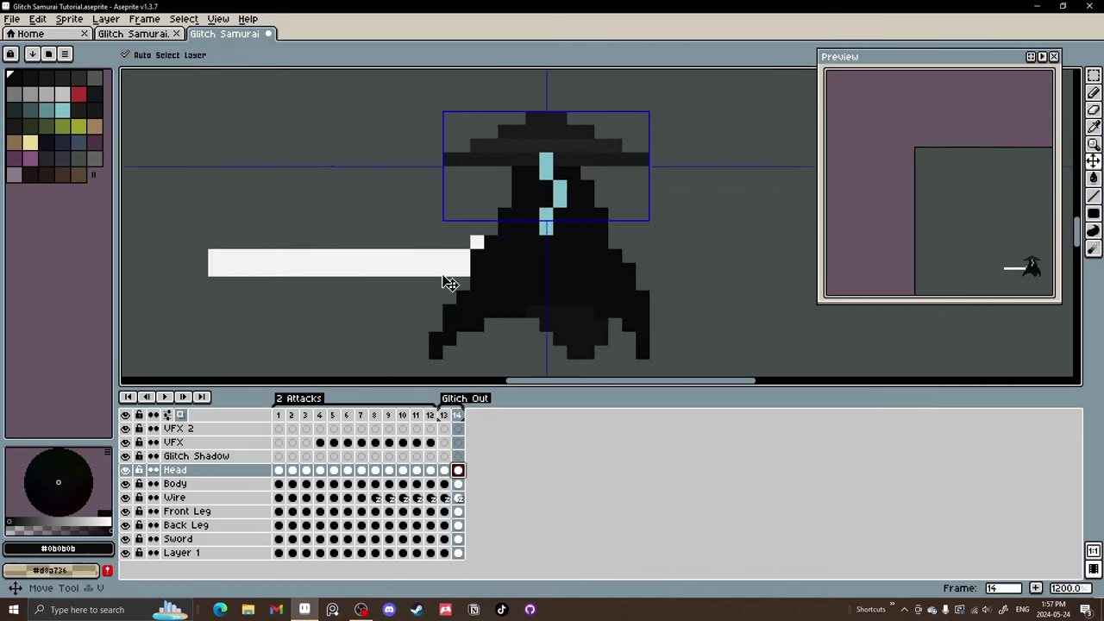
pyautogui.moveTo(445, 278); pyautogui.dragTo(448, 286)
pyautogui.moveTo(561, 169); pyautogui.dragTo(561, 212)
pyautogui.click(566, 209)
pyautogui.moveTo(578, 329); pyautogui.dragTo(565, 297)
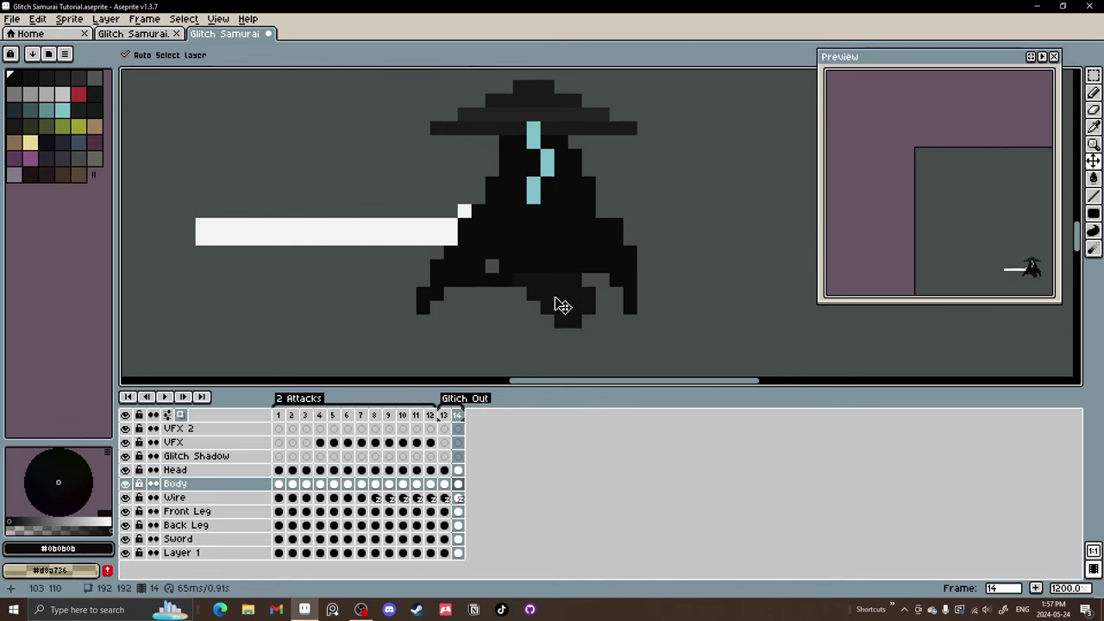
pyautogui.moveTo(554, 298); pyautogui.dragTo(555, 288)
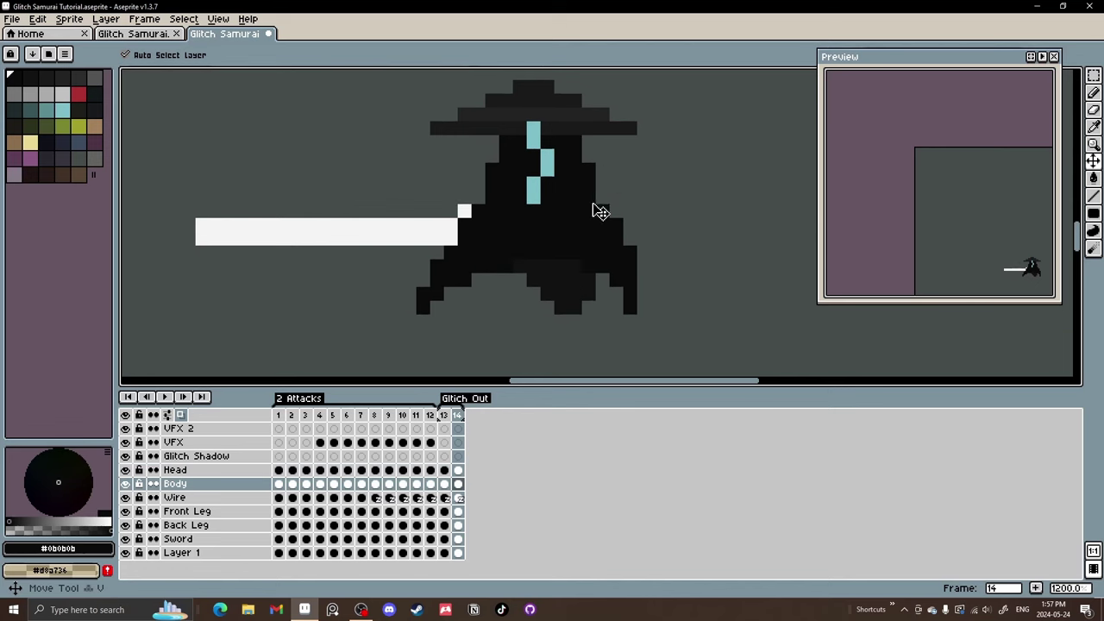
pyautogui.scroll(1, 599, 323)
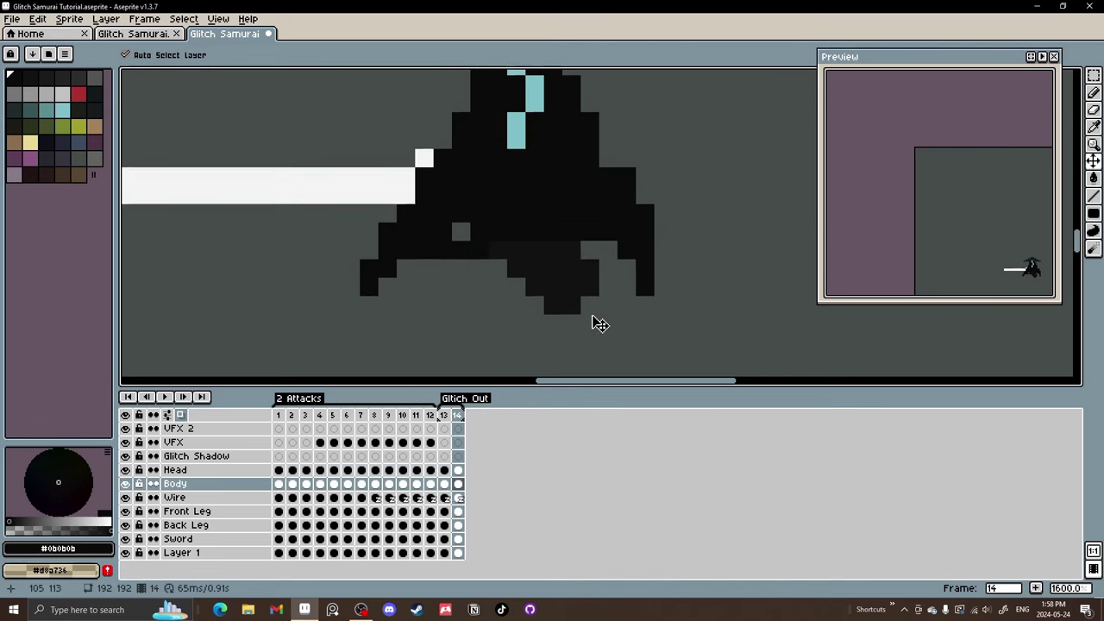
# Reshape the lower edge of the body on frame 14, flattening the hanging cloth level with the feet.
pyautogui.press('m')
pyautogui.moveTo(626, 359); pyautogui.dragTo(515, 304)
pyautogui.moveTo(581, 330)
pyautogui.mouseDown()
pyautogui.moveTo(589, 324)
pyautogui.moveTo(571, 306)
pyautogui.moveTo(618, 315)
pyautogui.moveTo(553, 318)
pyautogui.moveTo(552, 305)
pyautogui.moveTo(538, 322)
pyautogui.moveTo(537, 312)
pyautogui.mouseUp()
pyautogui.click(725, 343)
pyautogui.click(653, 340)
pyautogui.click(644, 342)
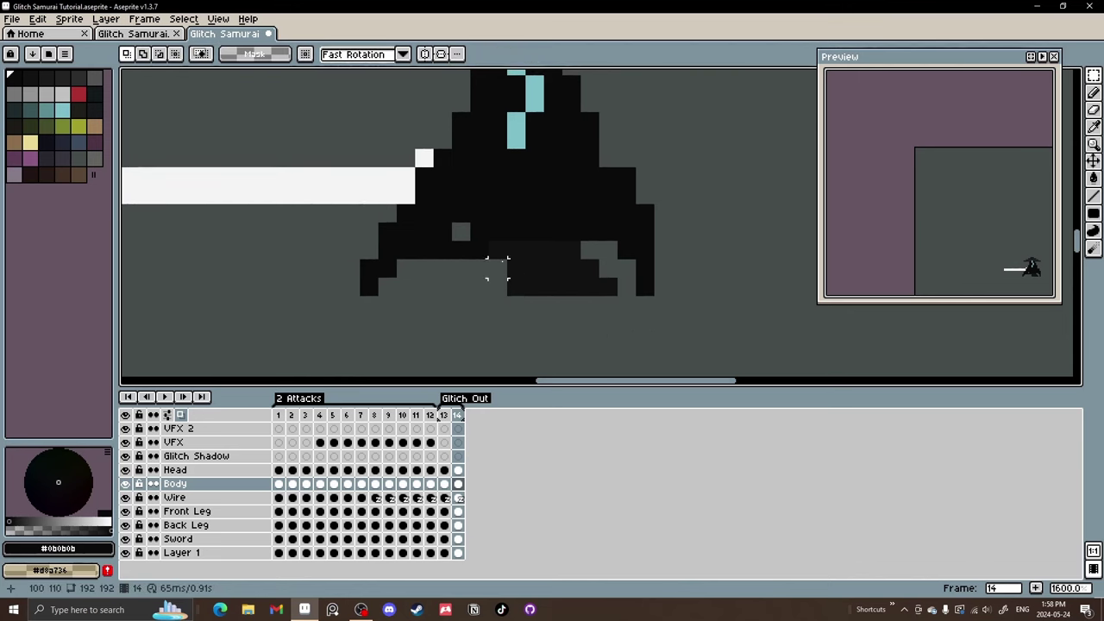
# Fill the gap in the front leg on frame 14 with the leg's sampled black.
pyautogui.press('v')
pyautogui.click(426, 244)
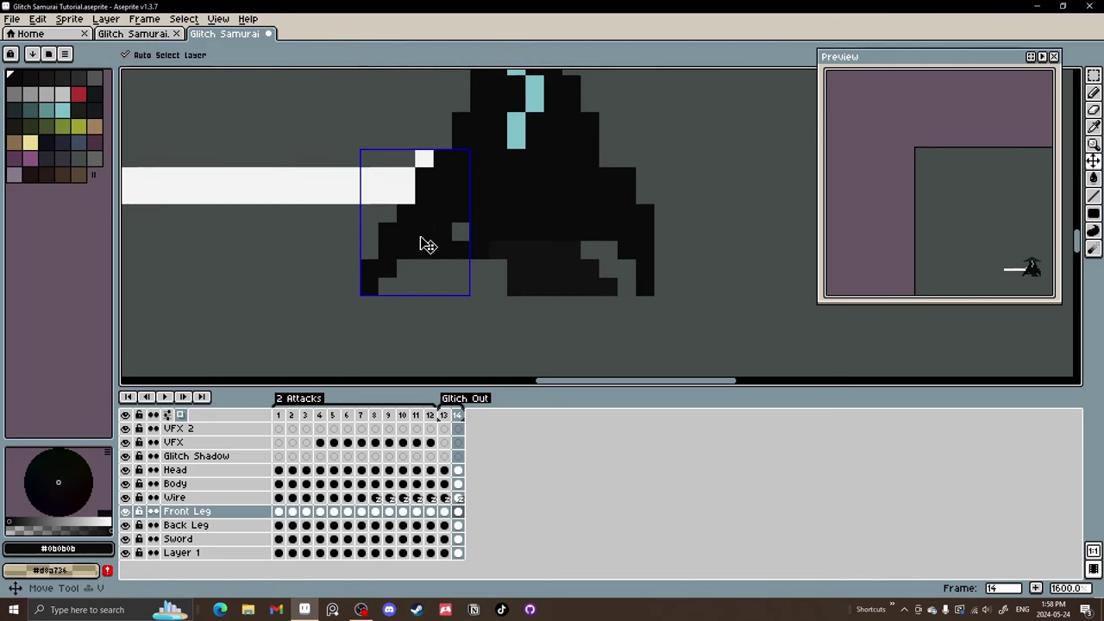
pyautogui.press('i')
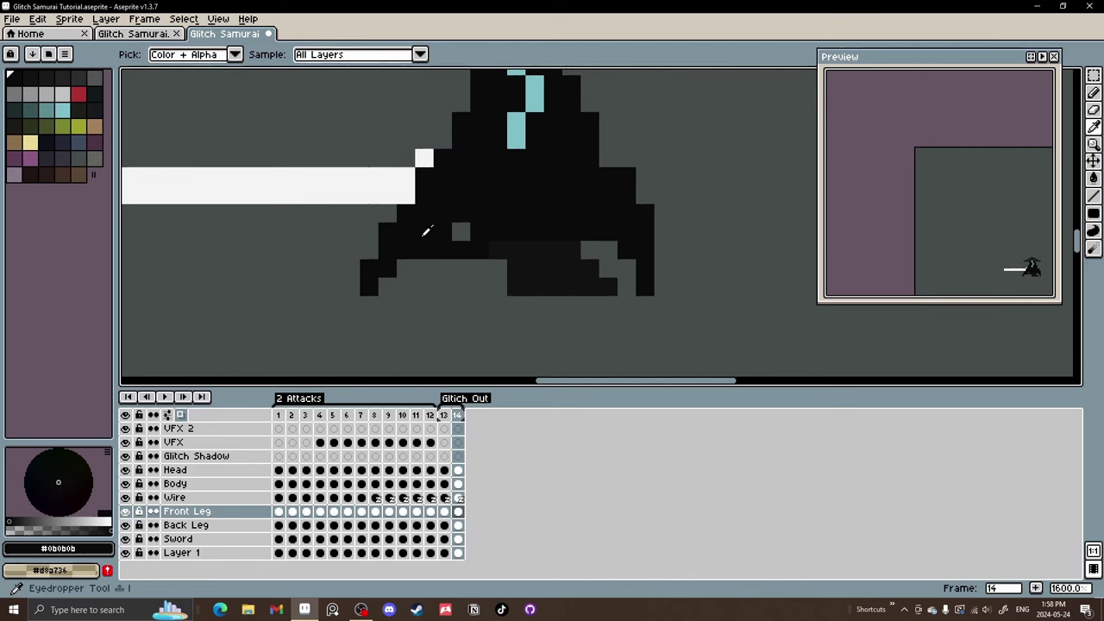
pyautogui.press('b')
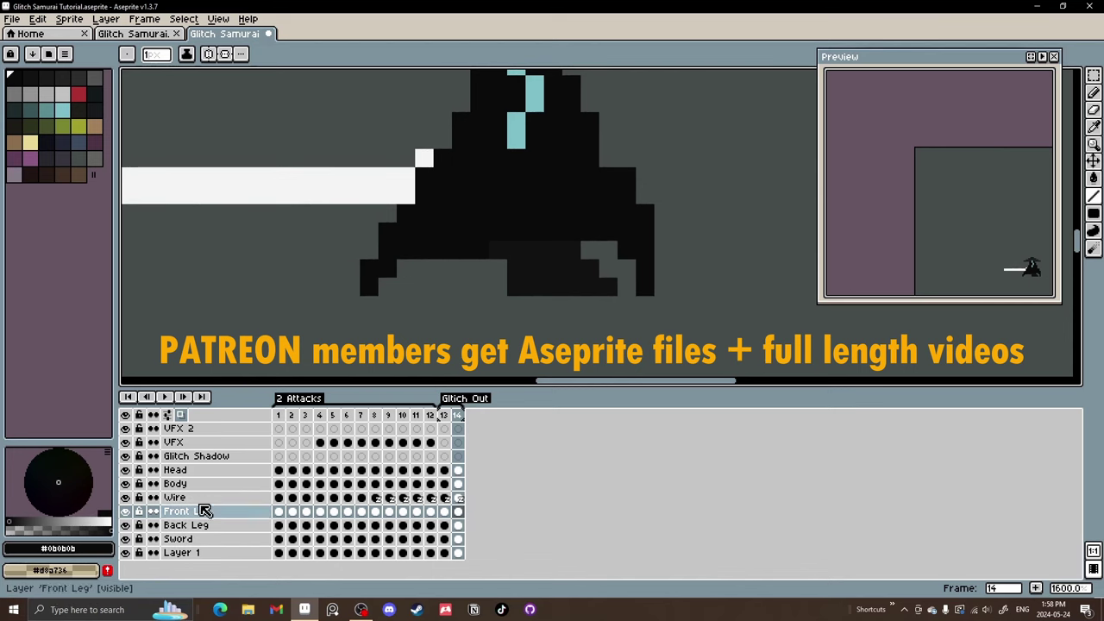
# Go through the layers from Glitch Shadow down to Sword on frame 14 and inspect the crouching pose.
pyautogui.click(197, 461)
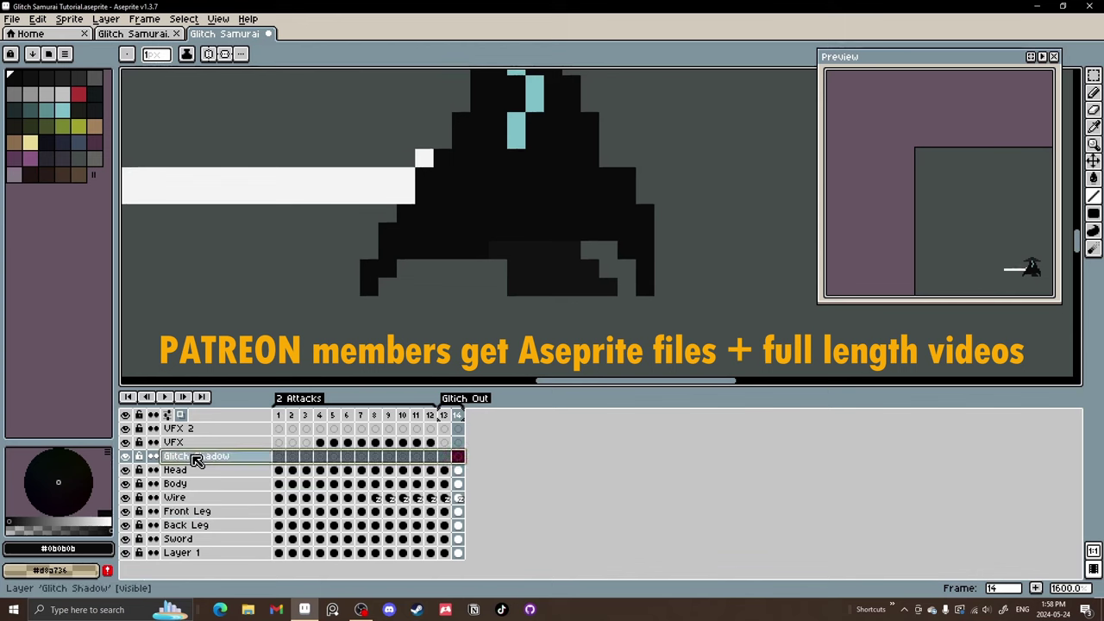
pyautogui.click(194, 471)
pyautogui.click(189, 485)
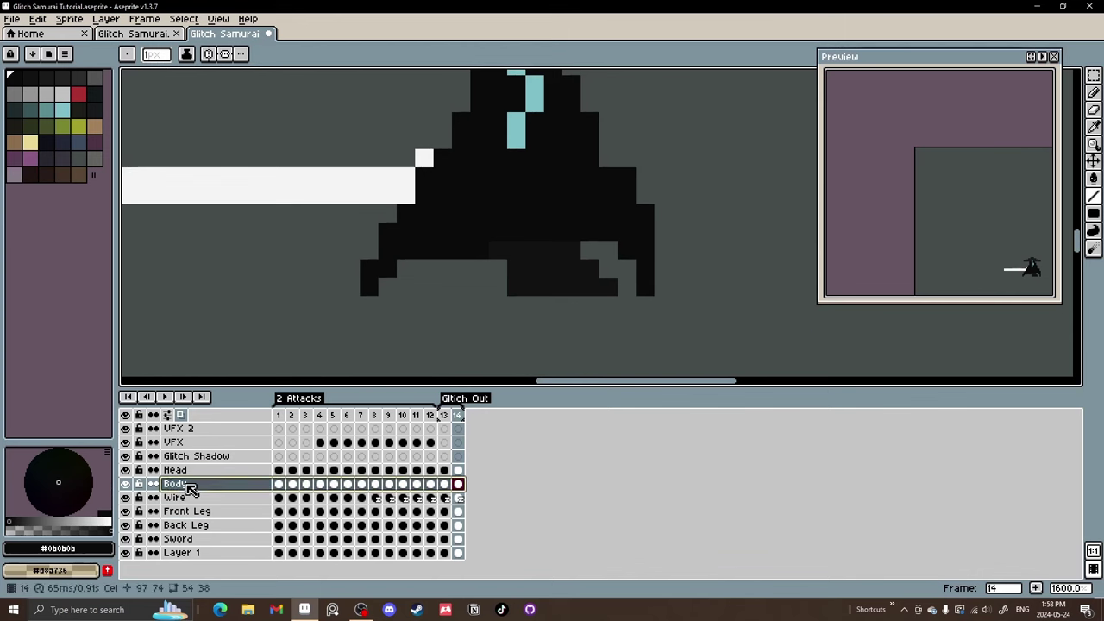
pyautogui.click(202, 498)
pyautogui.click(202, 512)
pyautogui.click(209, 525)
pyautogui.click(206, 540)
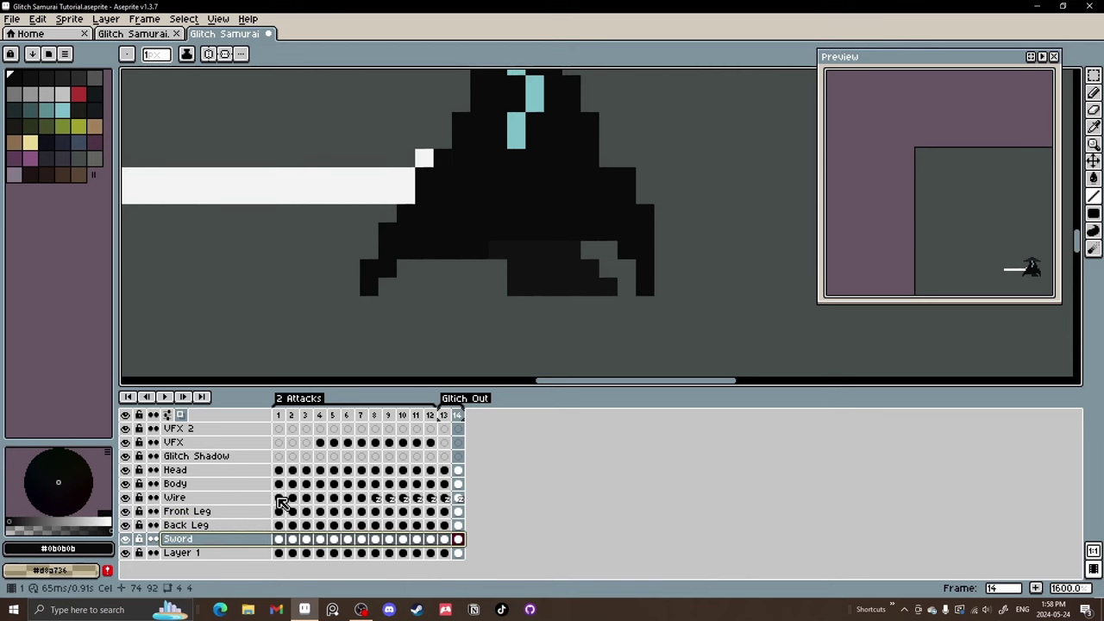
pyautogui.scroll(-3, 508, 292)
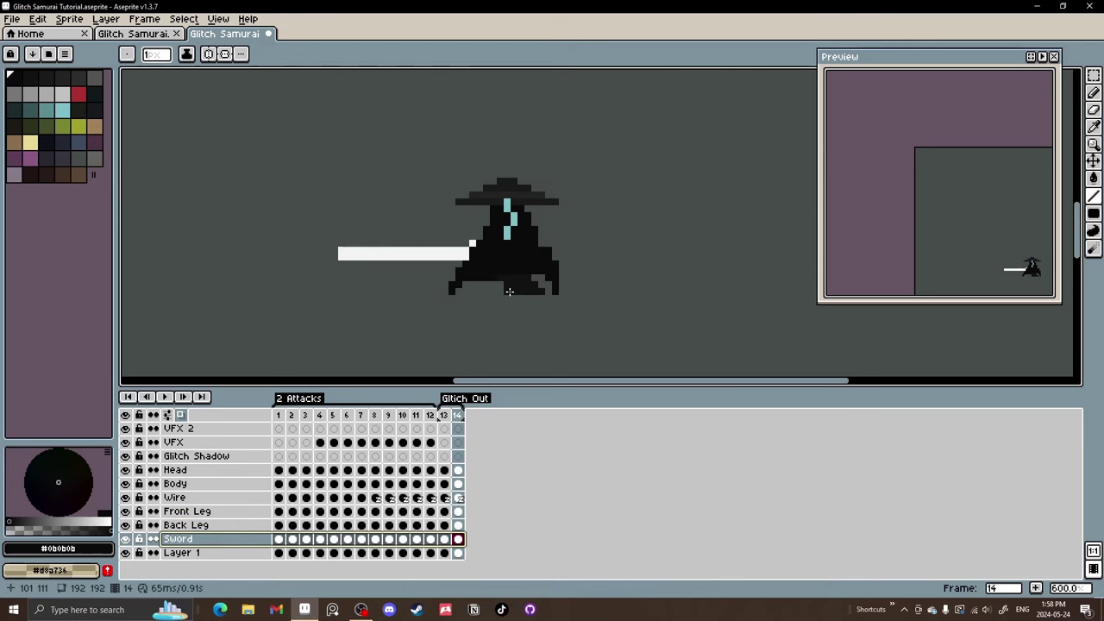
pyautogui.press('Return')
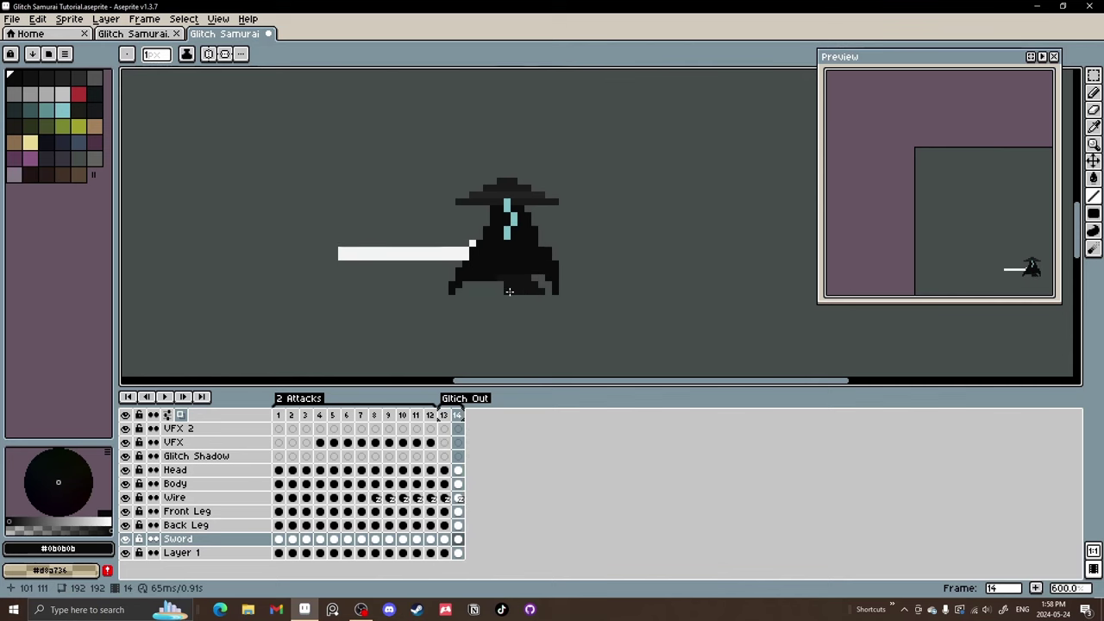
pyautogui.scroll(3, 546, 248)
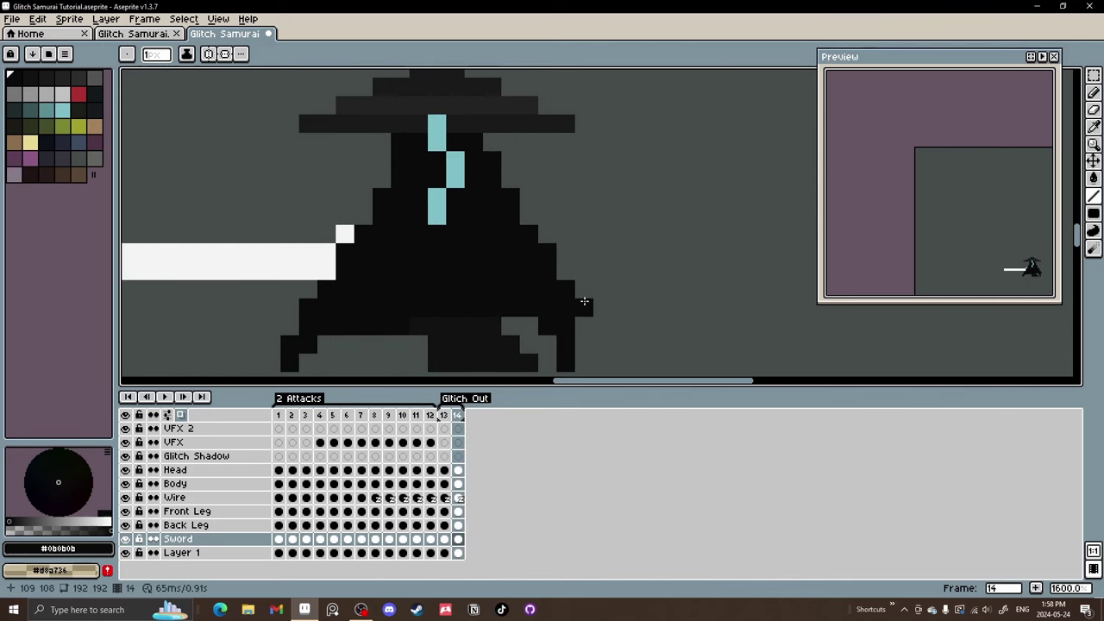
pyautogui.scroll(-1, 584, 304)
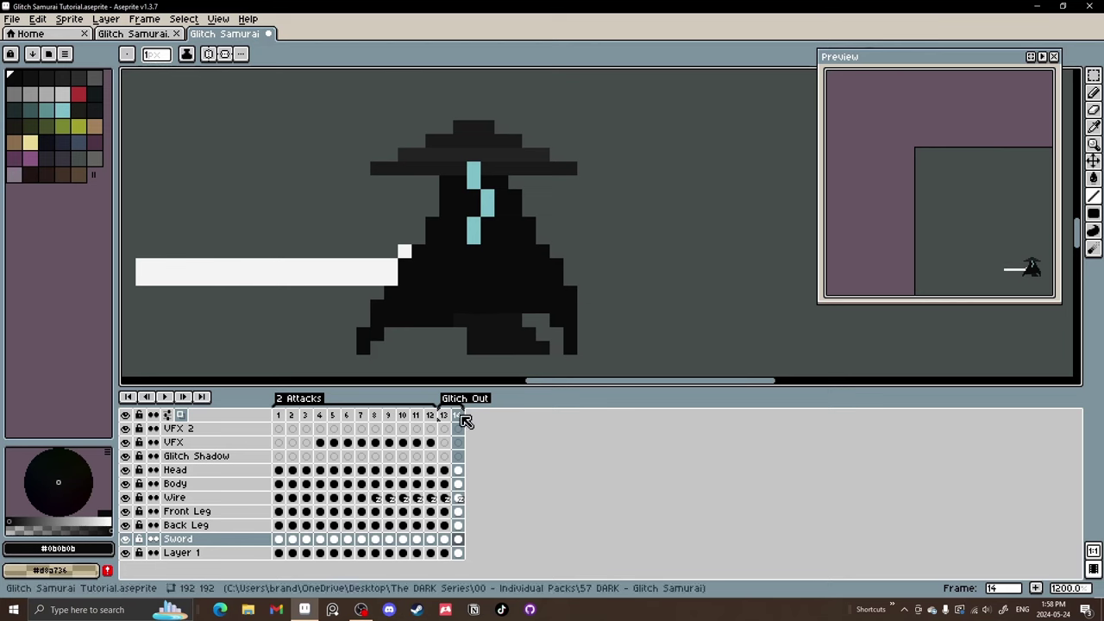
# Add frame 15 after frame 14 and shift the samurai's head and sword down by one pixel in it.
pyautogui.rightClick(460, 414)
pyautogui.click(500, 441)
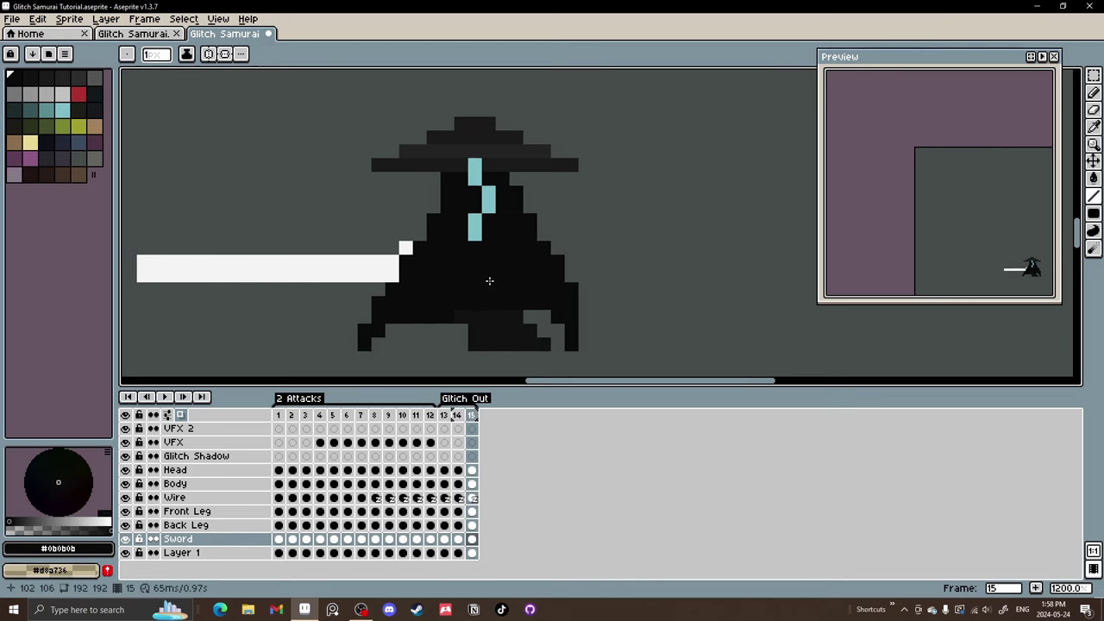
pyautogui.press('v')
pyautogui.moveTo(500, 163); pyautogui.dragTo(481, 220)
pyautogui.moveTo(370, 278); pyautogui.dragTo(370, 290)
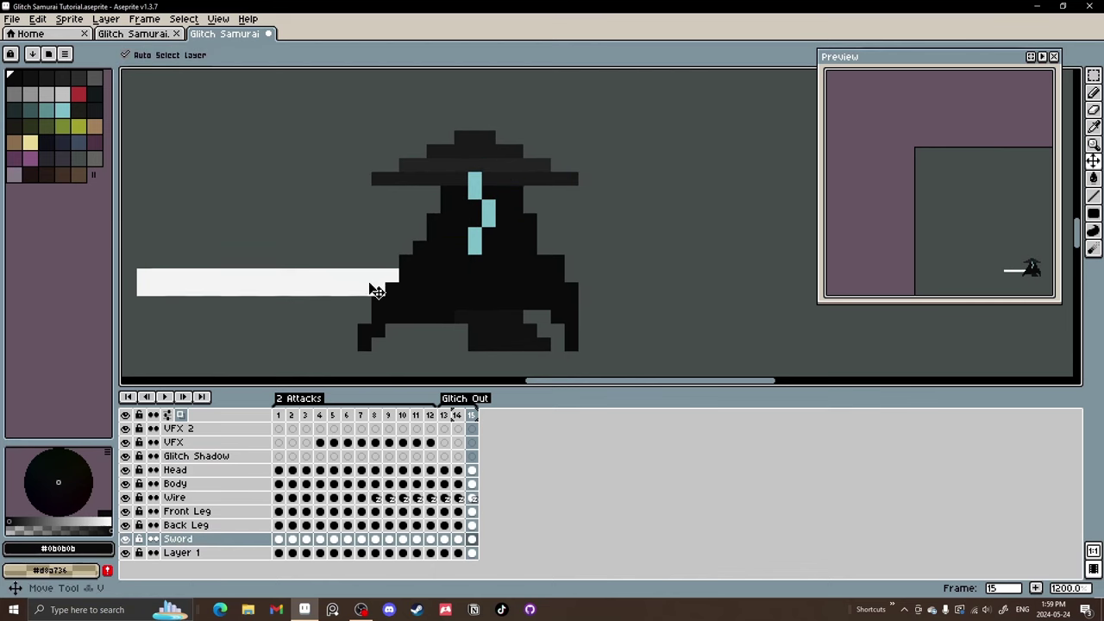
# Reshape the back leg on frame 15, filling pixels along its inner gap and trimming the corner pixels of its outer edge.
pyautogui.moveTo(530, 297); pyautogui.dragTo(528, 290)
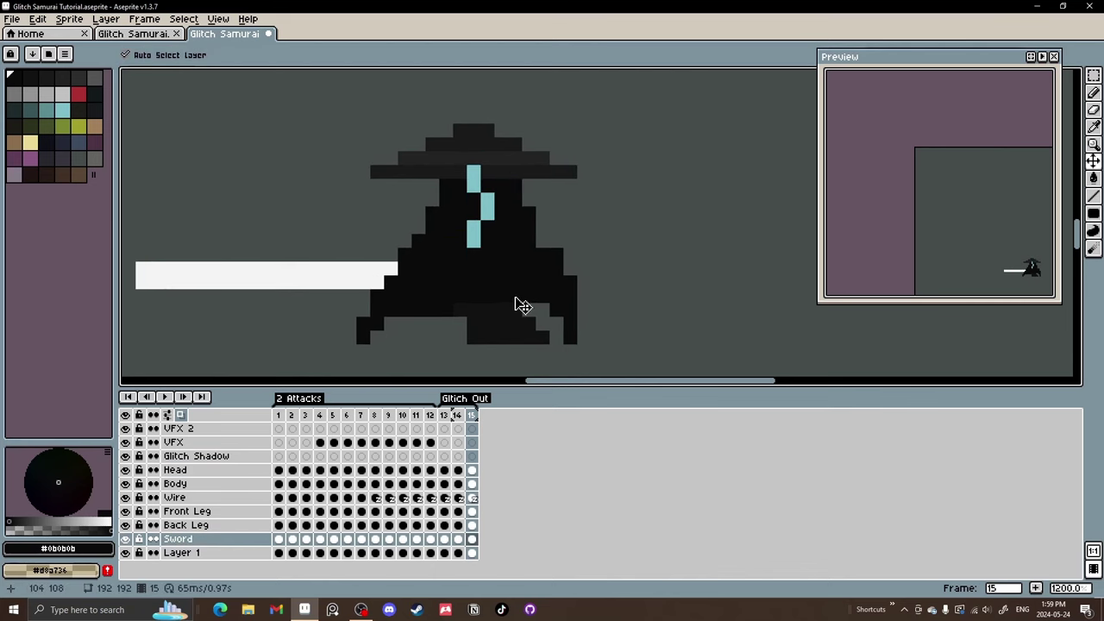
pyautogui.click(563, 304)
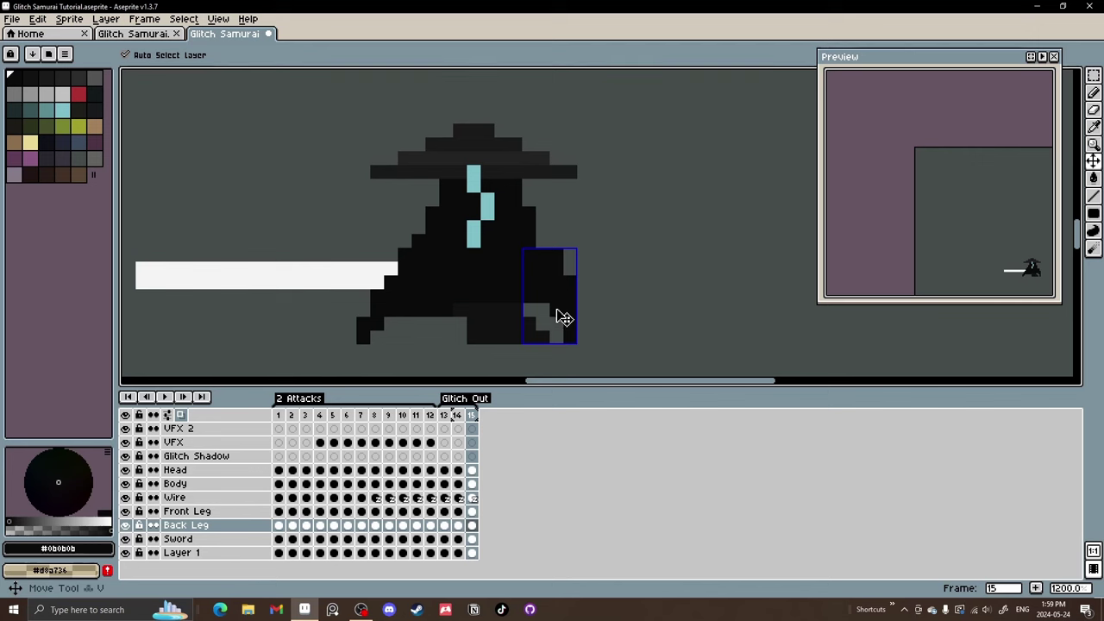
pyautogui.press('i')
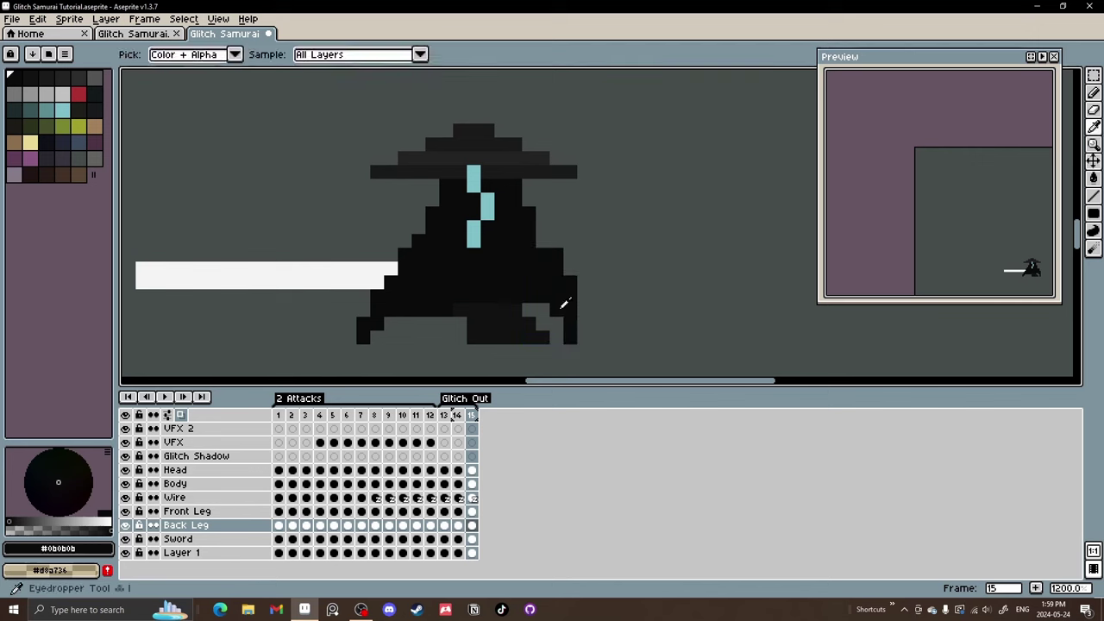
pyautogui.press('l')
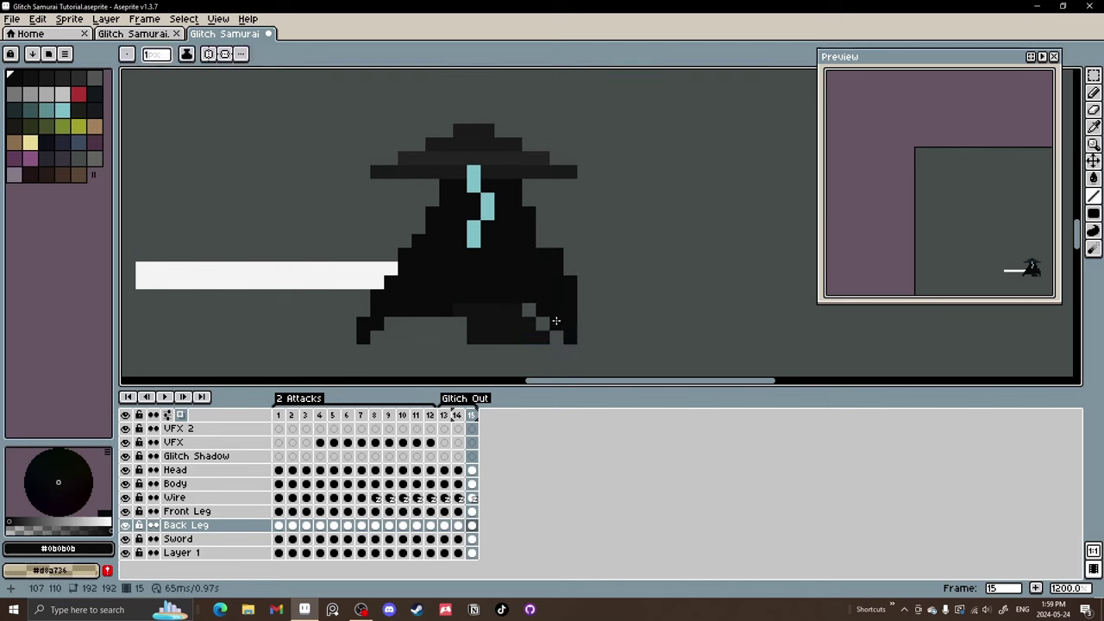
pyautogui.press('b')
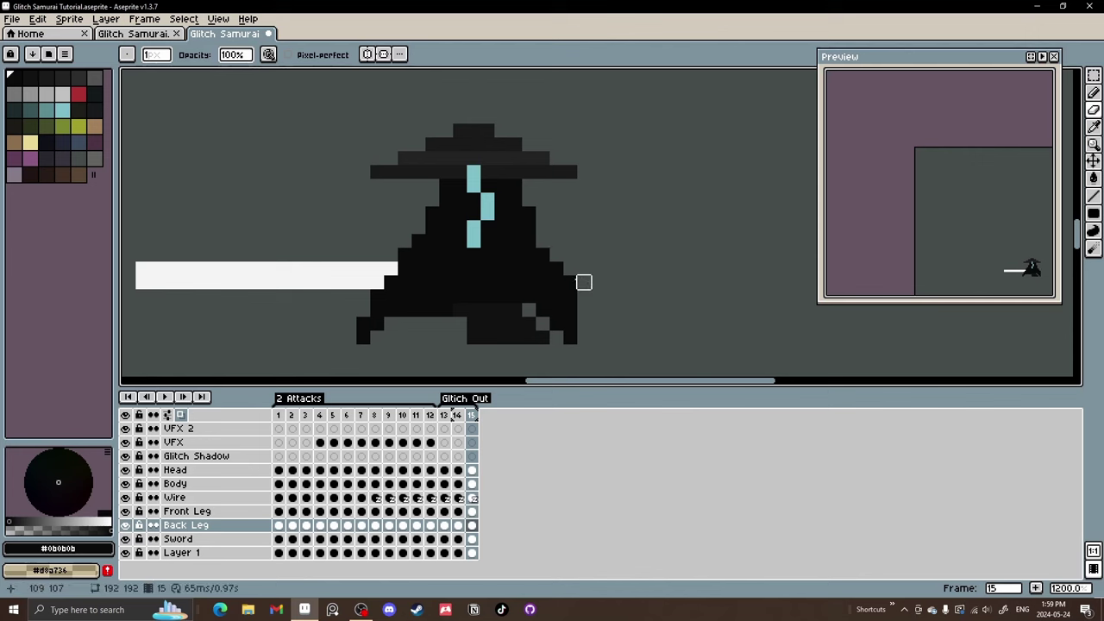
pyautogui.press('v')
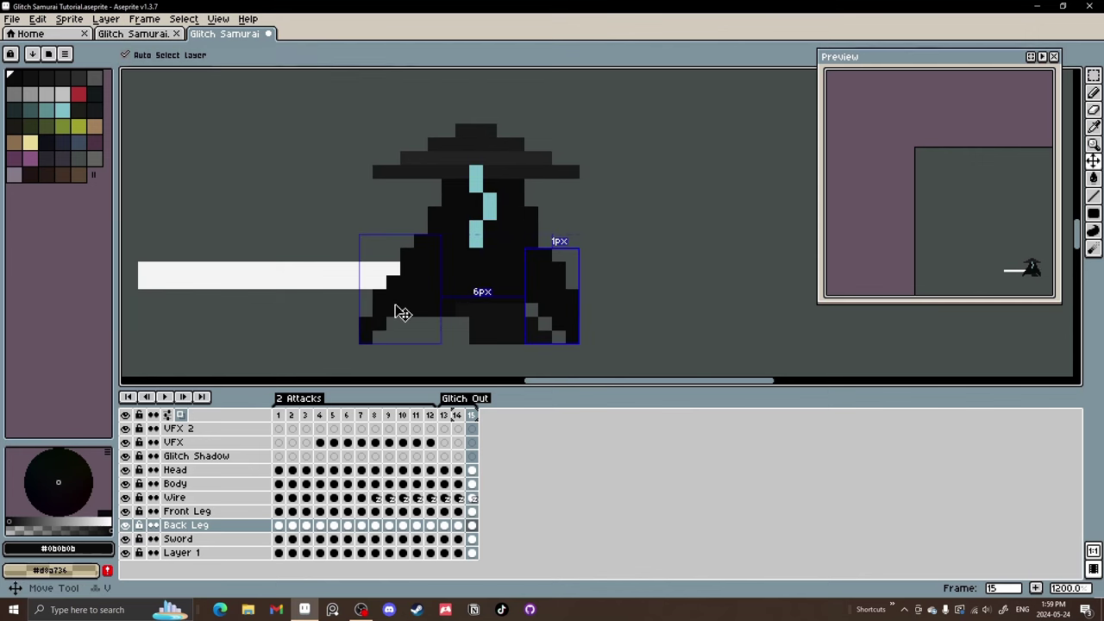
# Reshape the front leg on frame 15, erasing the upper outer pixel over the sword and filling a pixel at its lower inner edge.
pyautogui.click(401, 313)
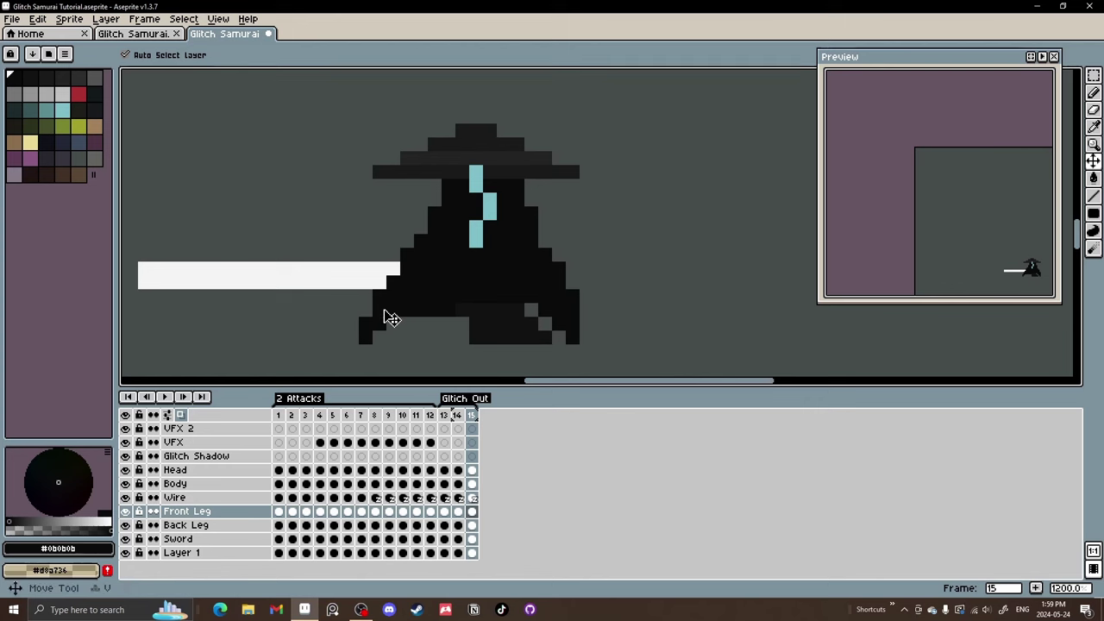
pyautogui.press('e')
pyautogui.click(406, 255)
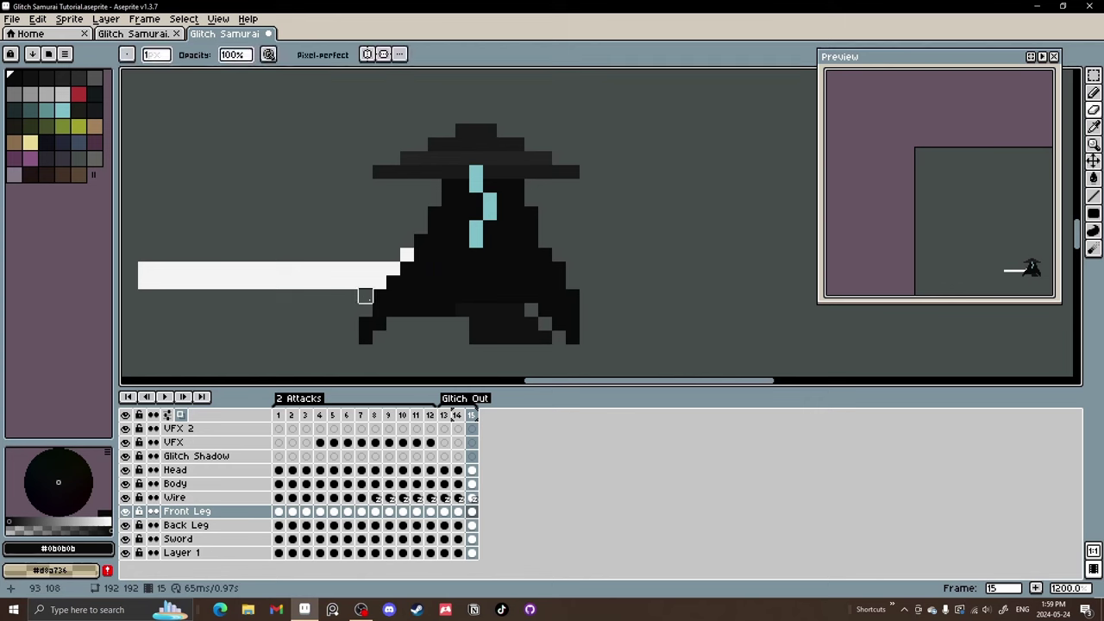
pyautogui.hotkey('ctrl', 'z')
pyautogui.press('b')
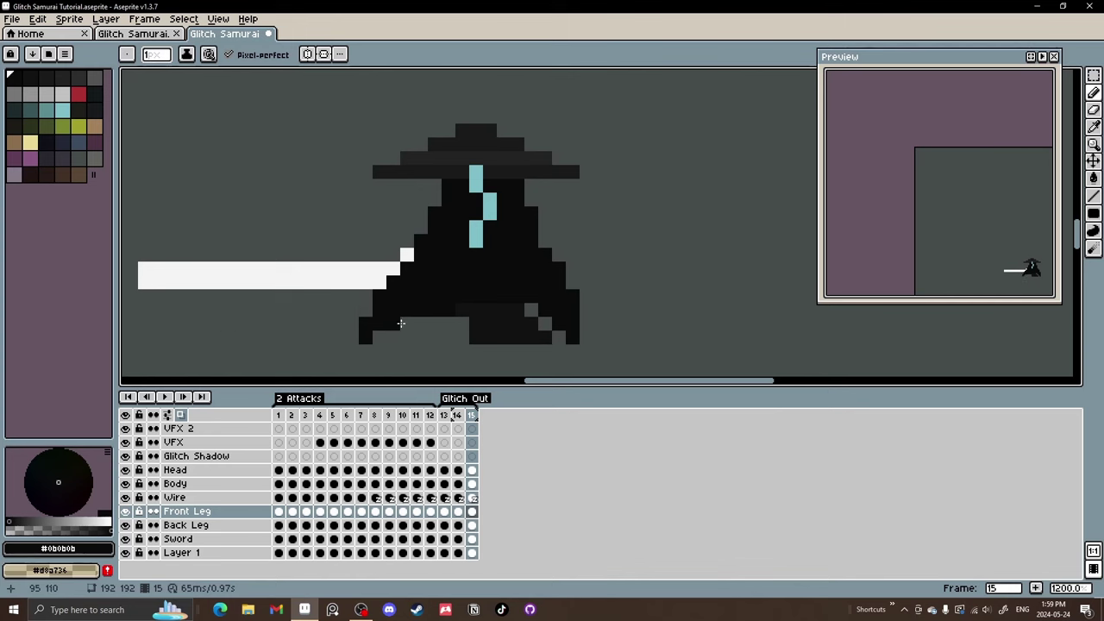
pyautogui.moveTo(460, 267); pyautogui.dragTo(444, 287)
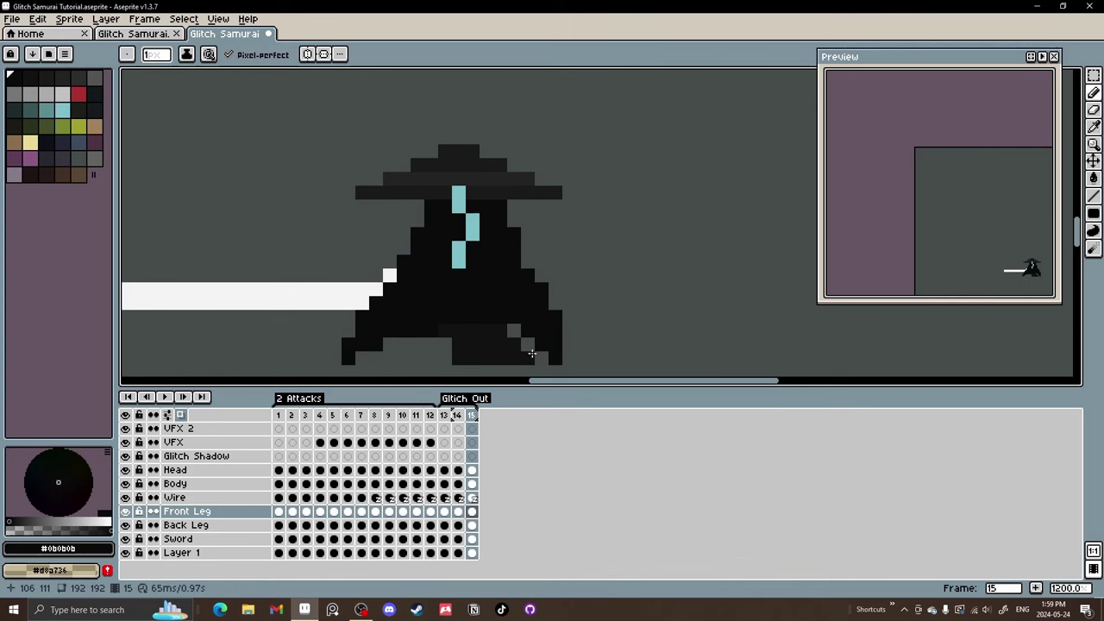
# Compare the body with frame 14 and trim its right edge just beneath the hat brim on frame 15.
pyautogui.press(',')
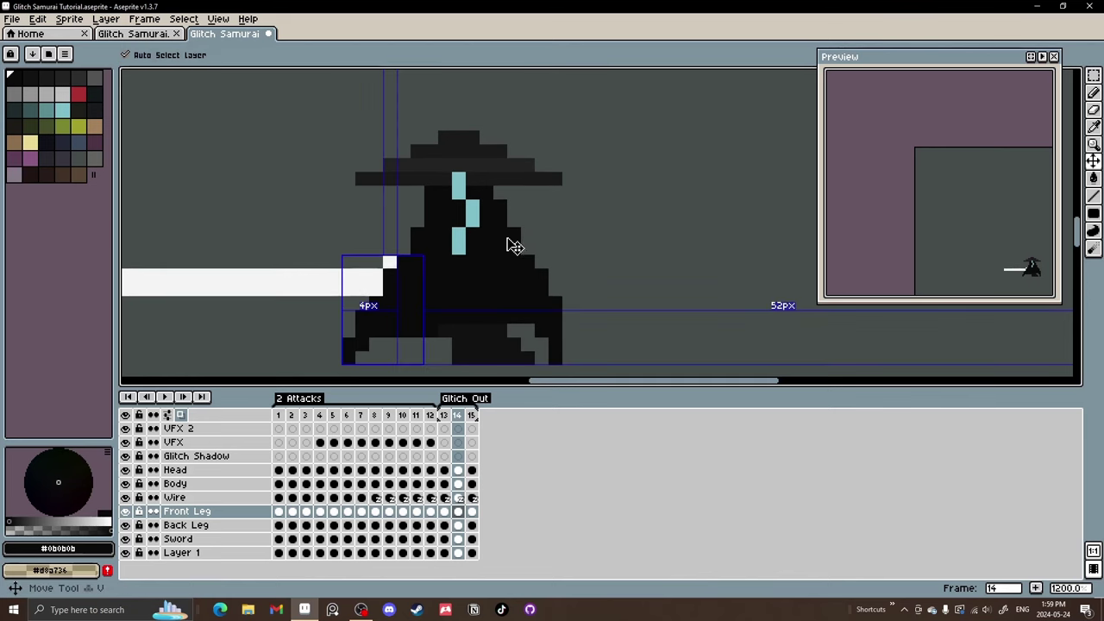
pyautogui.keyDown('ctrl'); pyautogui.click(507, 241); pyautogui.keyUp('ctrl')
pyautogui.moveTo(507, 239); pyautogui.dragTo(491, 260)
pyautogui.press('.')
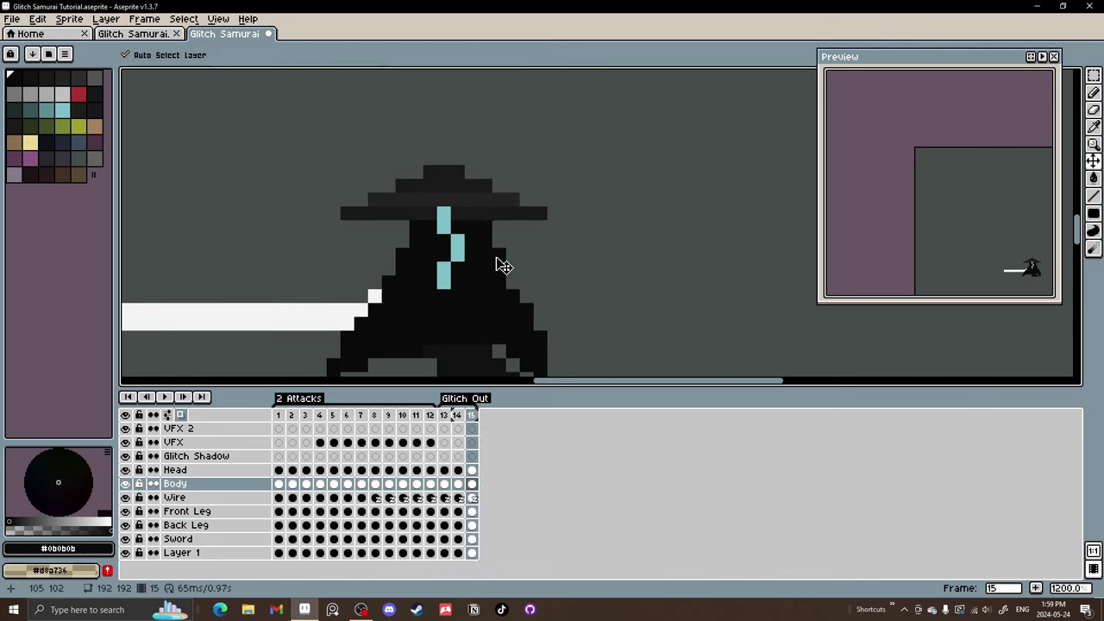
pyautogui.press('e')
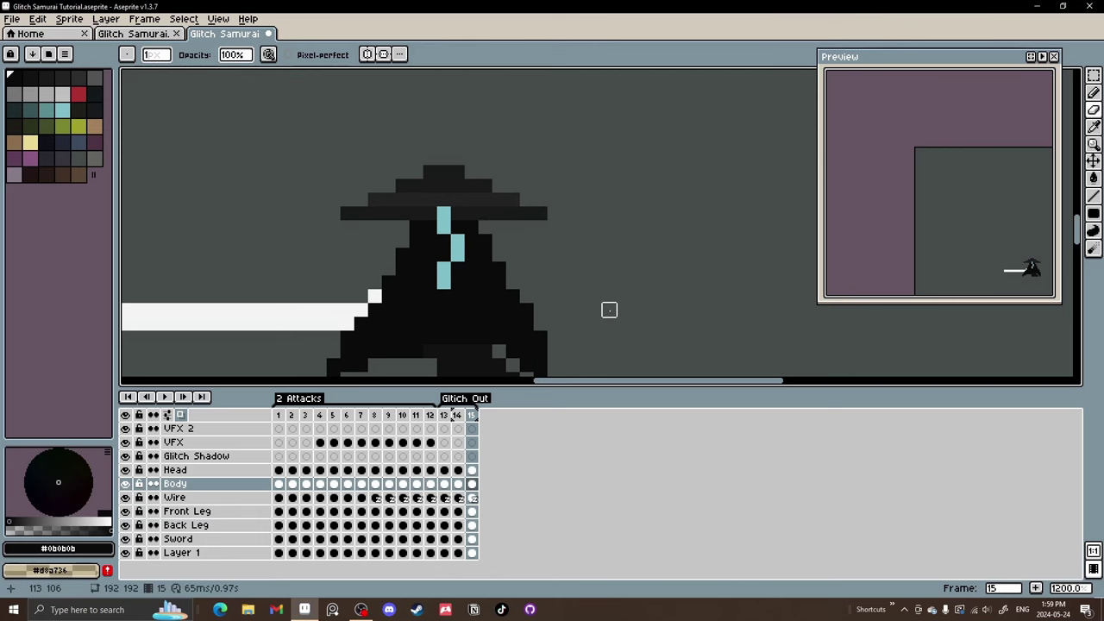
pyautogui.scroll(-1, 548, 286)
pyautogui.scroll(-1, 444, 302)
pyautogui.press('b')
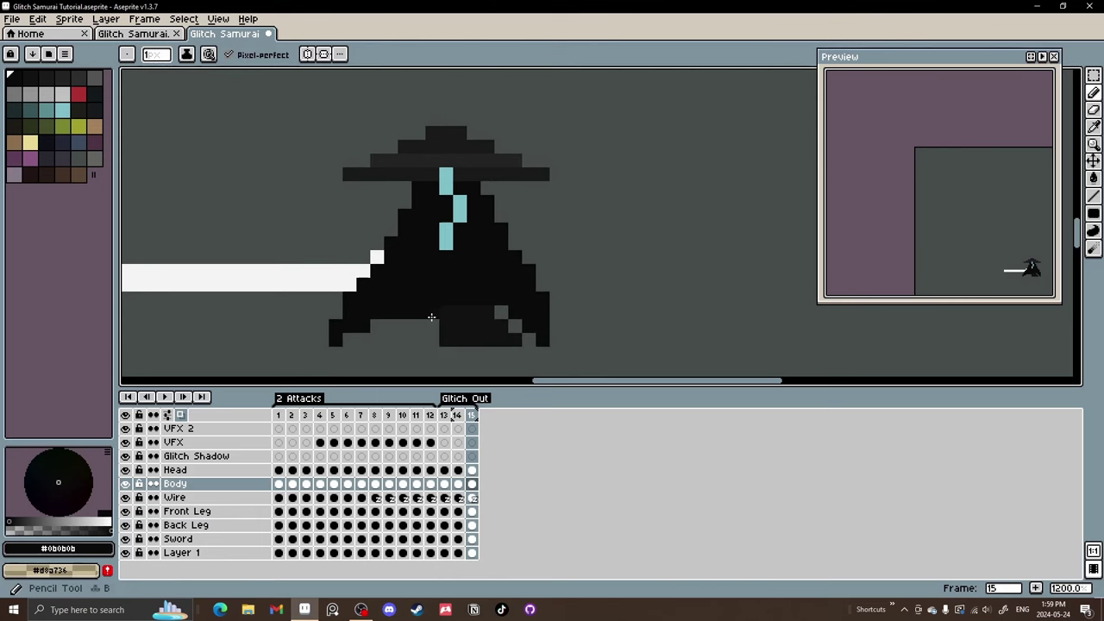
pyautogui.scroll(-5, 491, 296)
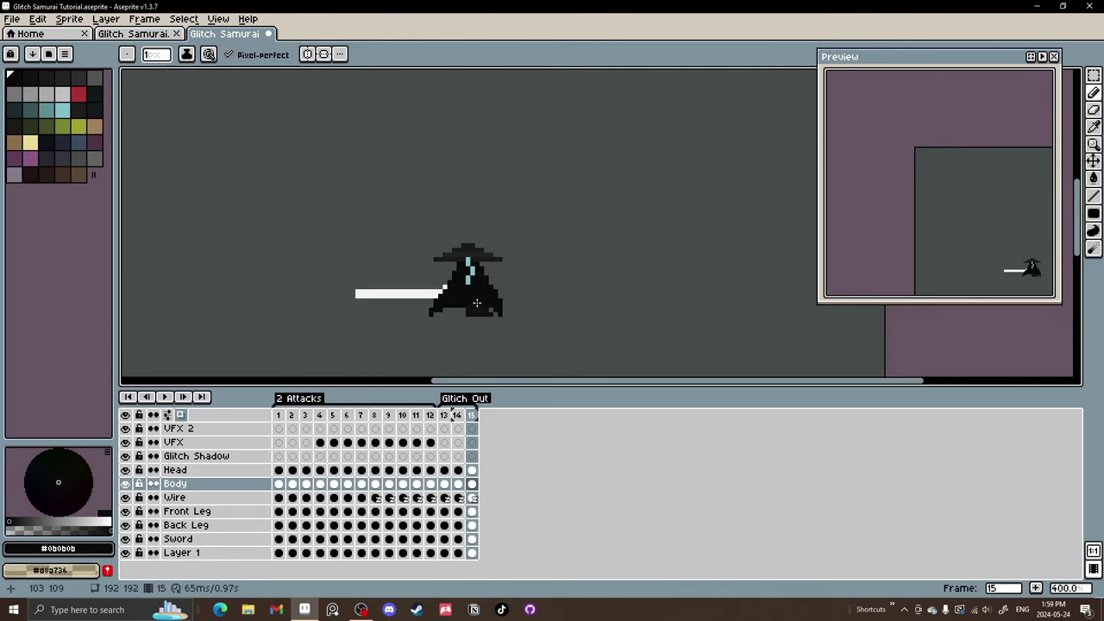
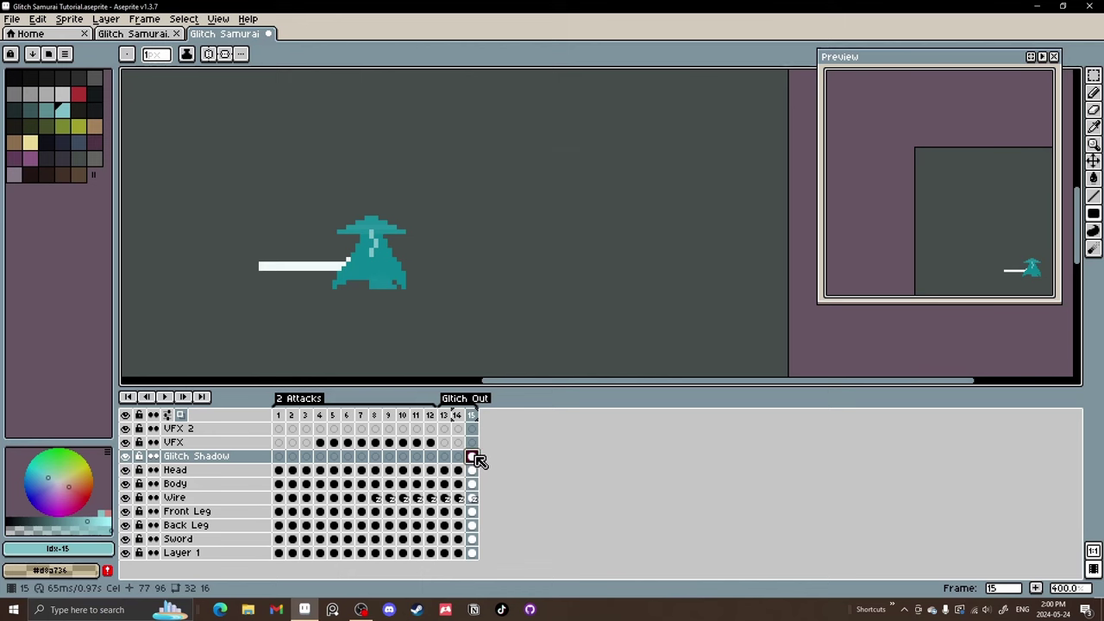
# Move the teal Glitch Shadow cel from frame 15 to frame 14.
pyautogui.moveTo(479, 463); pyautogui.dragTo(464, 455)
pyautogui.scroll(3, 376, 226)
pyautogui.moveTo(395, 284); pyautogui.dragTo(385, 233)
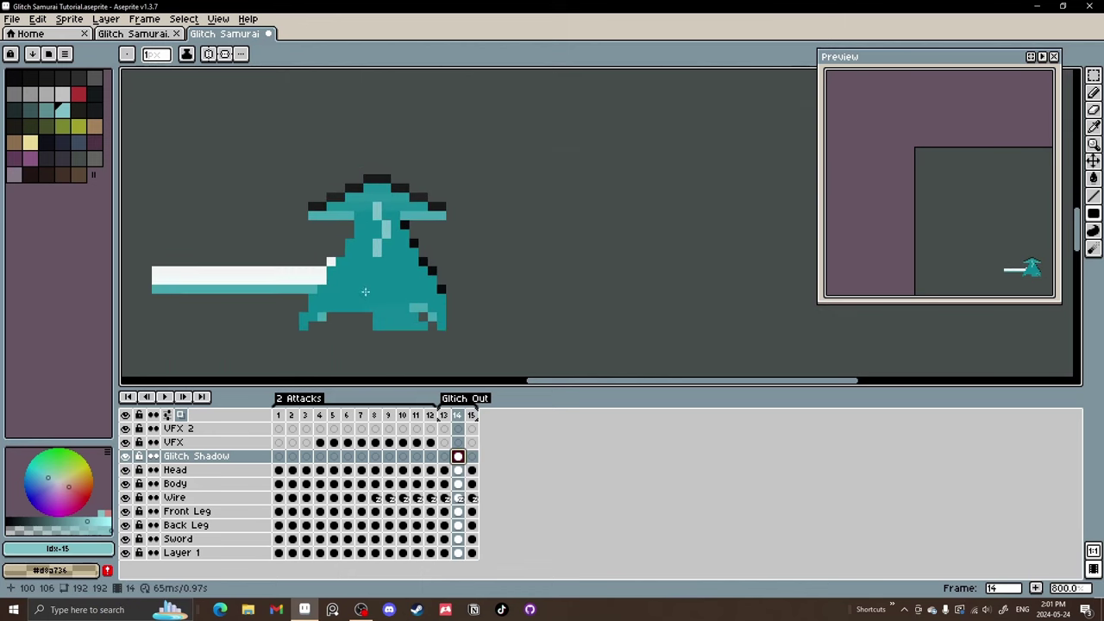
# Erase the stray Glitch Shadow pixels in the back leg's gap on frame 14.
pyautogui.scroll(1, 365, 291)
pyautogui.press('b')
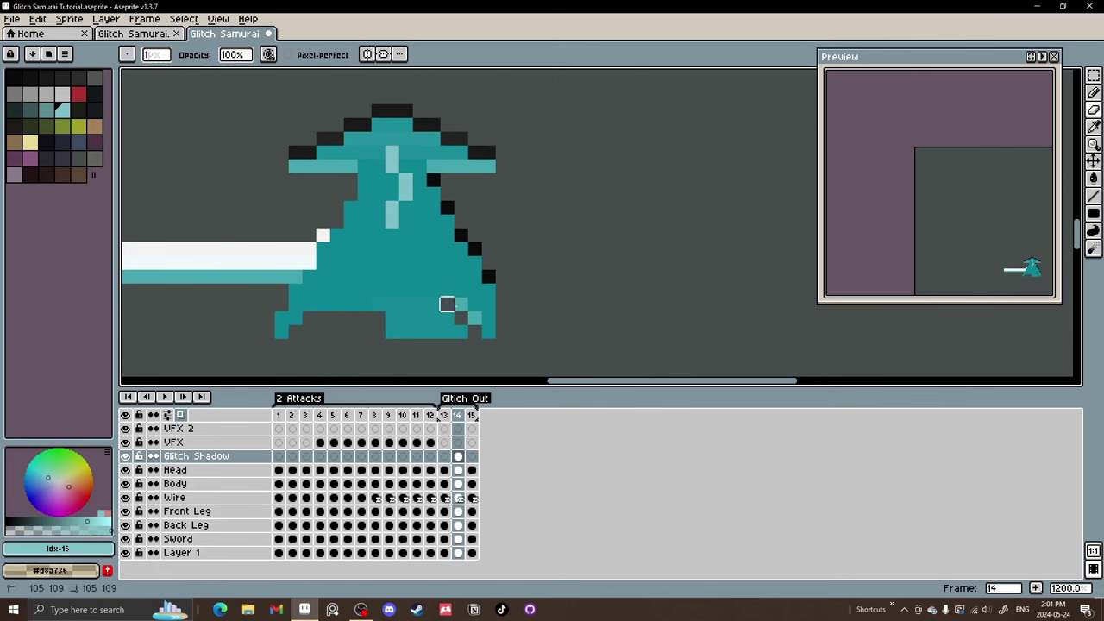
pyautogui.moveTo(447, 304); pyautogui.dragTo(474, 319)
# Cover the exposed black pixels along the hat's upper edge and the body's right edge with teal on frame 14's Glitch Shadow.
pyautogui.press('b')
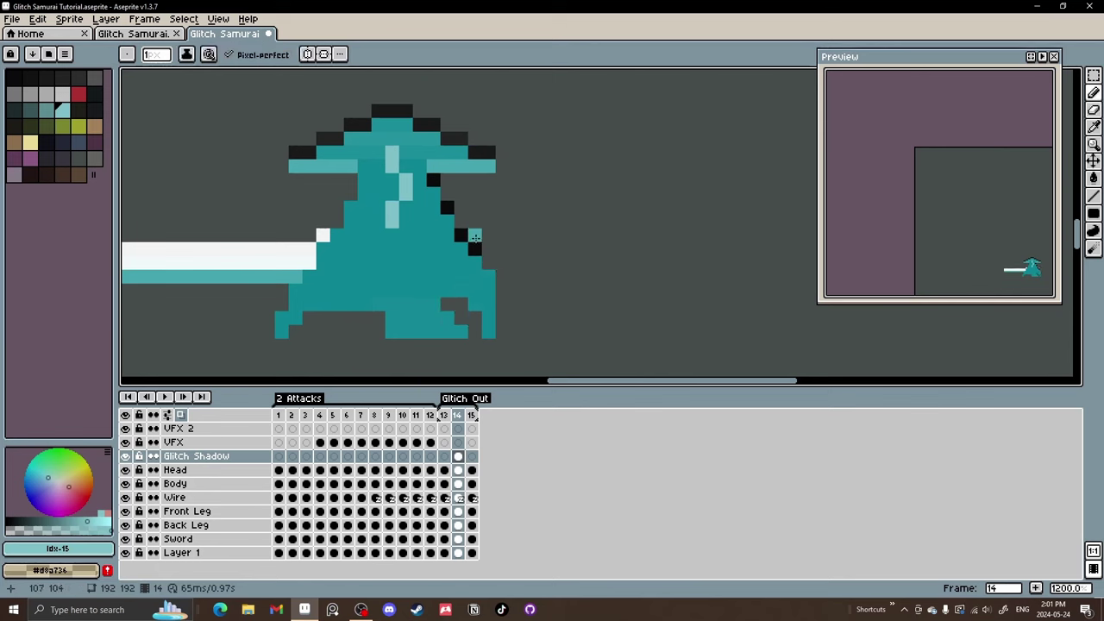
pyautogui.hotkey('ctrl', 'z')
pyautogui.hotkey('ctrl', 'z')
pyautogui.hotkey('ctrl', 'z')
pyautogui.hotkey('ctrl', 'z')
pyautogui.hotkey('ctrl', 'z')
pyautogui.hotkey('ctrl', 'z')
pyautogui.scroll(-3, 295, 235)
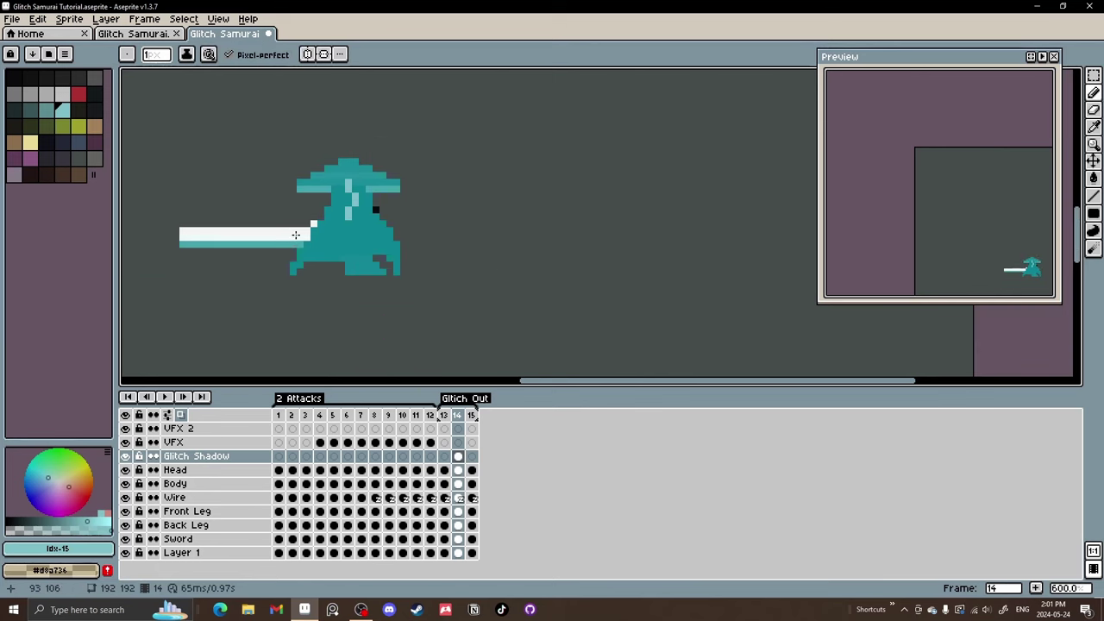
pyautogui.scroll(3, 296, 247)
pyautogui.moveTo(254, 265); pyautogui.dragTo(376, 279)
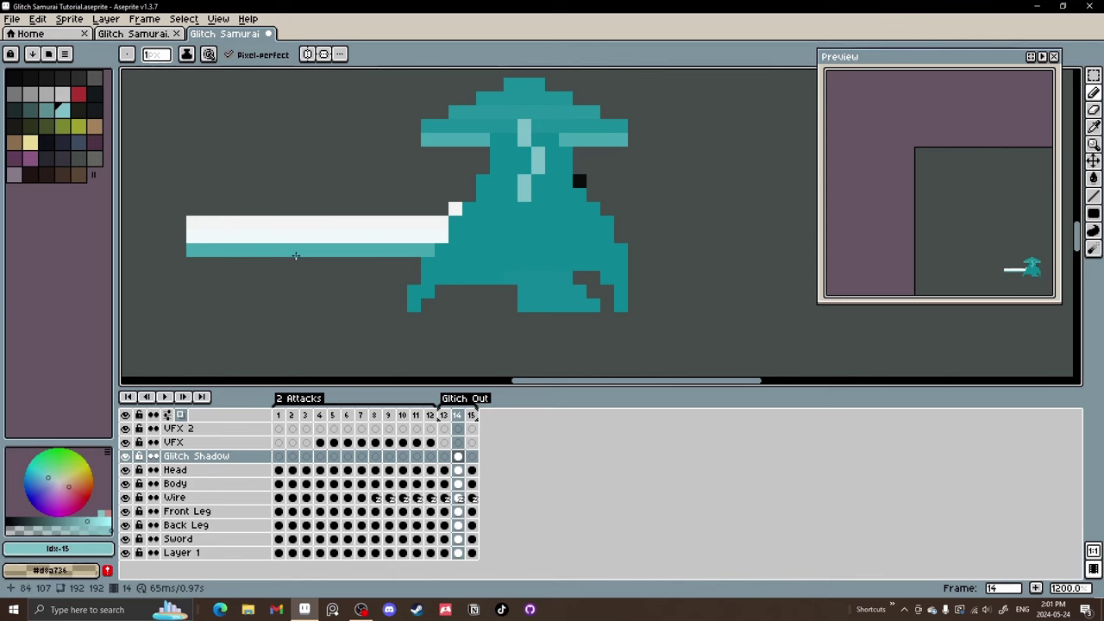
# Hide the Layer 1 background and copy the Glitch Shadow cel from frame 14 to frame 15.
pyautogui.press('Right')
pyautogui.scroll(-1, 415, 257)
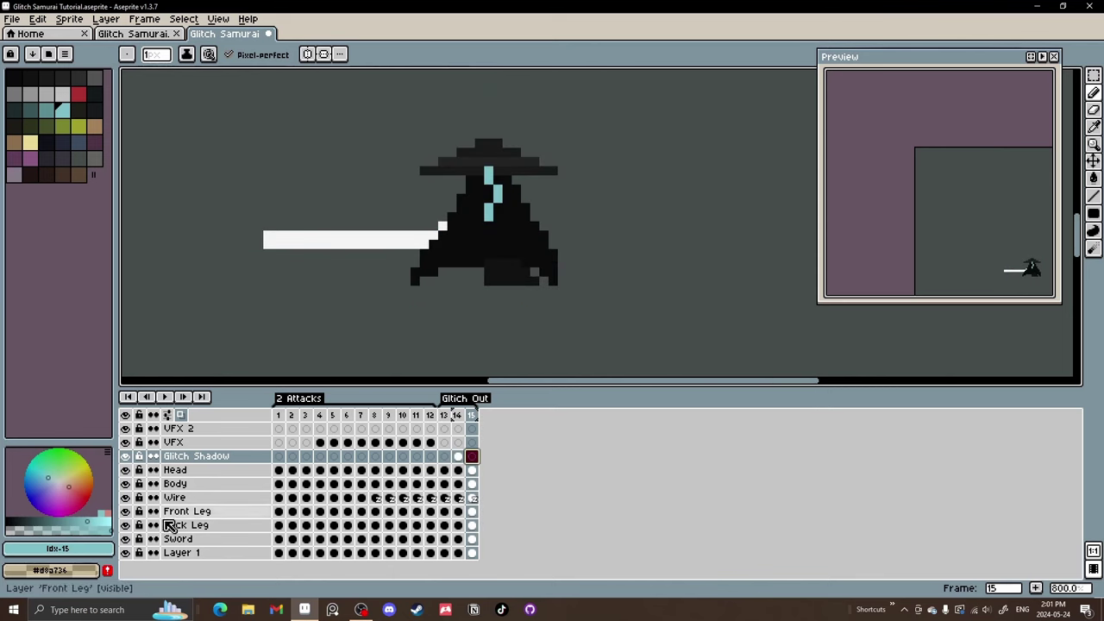
pyautogui.click(126, 553)
pyautogui.scroll(2, 450, 289)
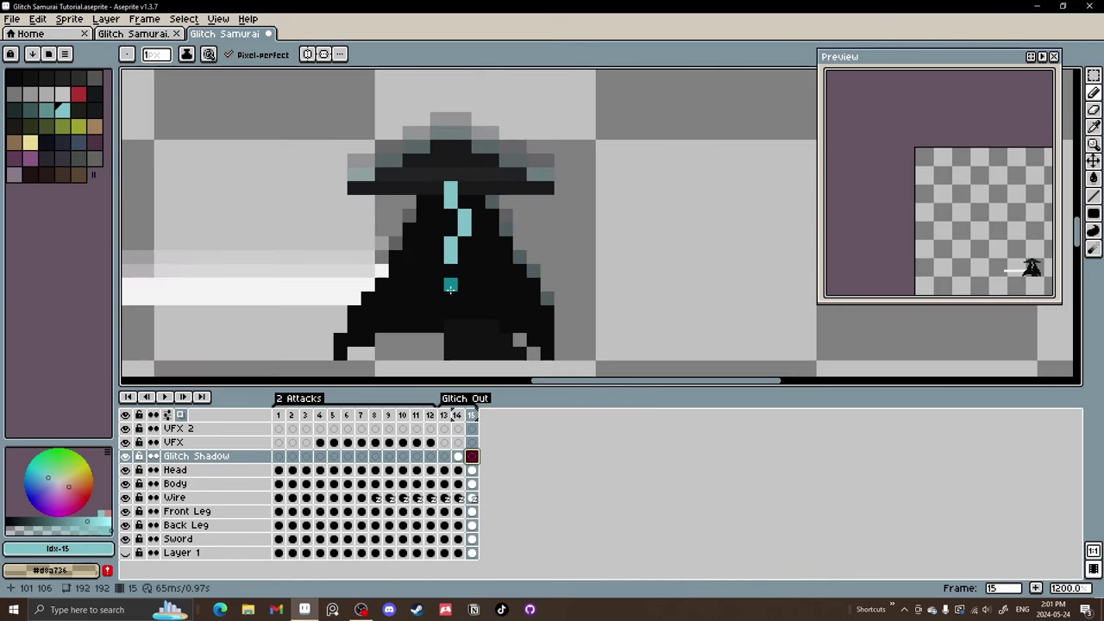
pyautogui.click(459, 458)
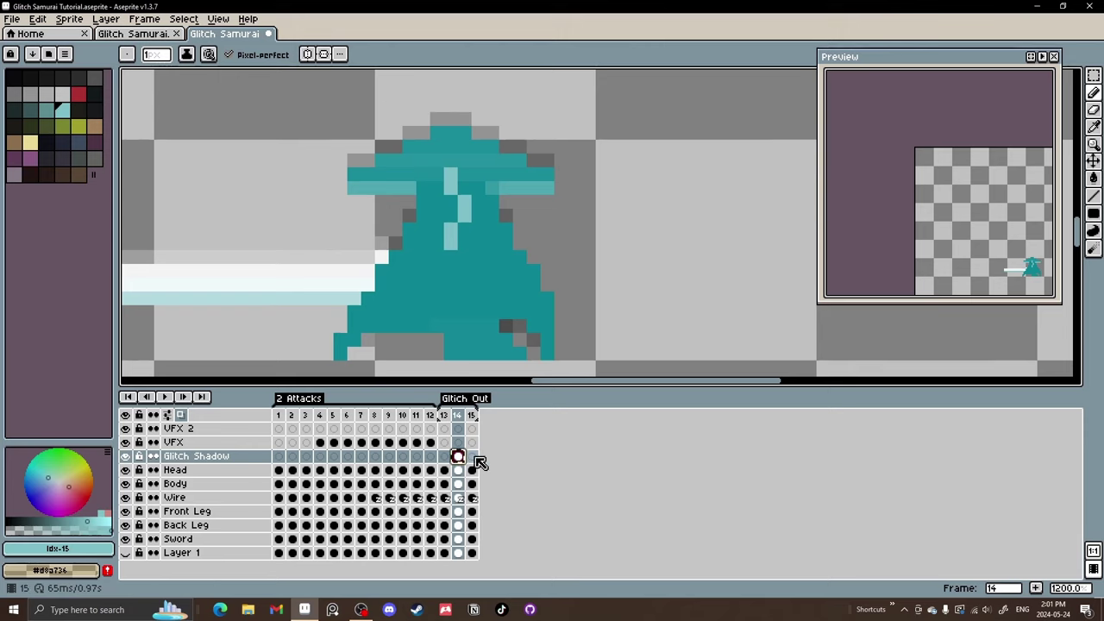
pyautogui.click(472, 457)
pyautogui.scroll(-1, 425, 252)
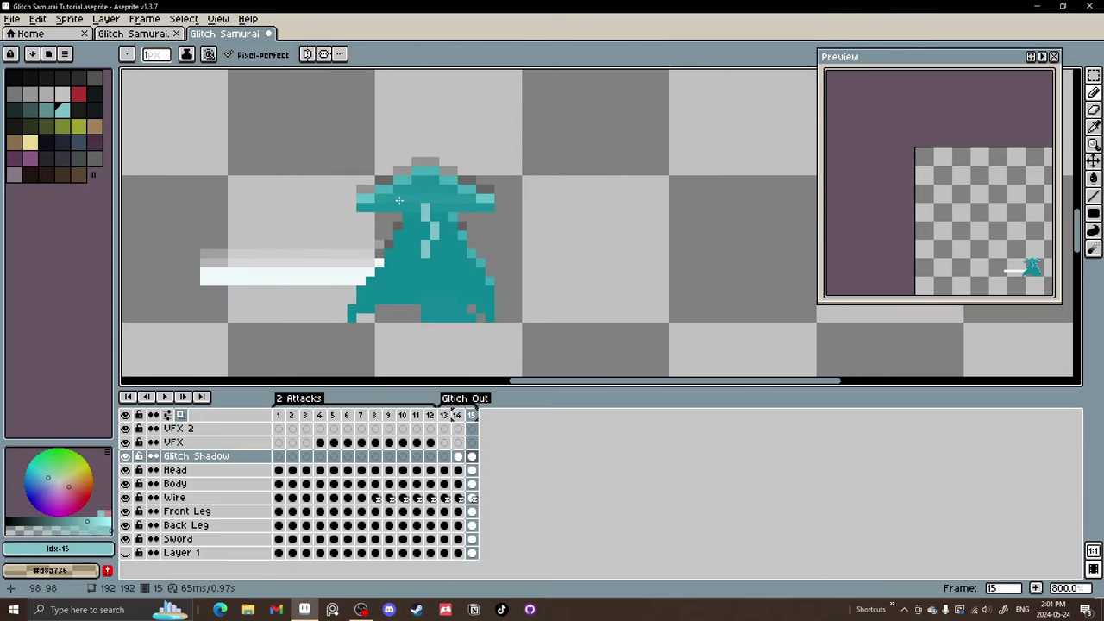
# Select a 21 by 2 pixel strip across the upper body of frame 15's Glitch Shadow and shift it 4 pixels left.
pyautogui.press('m')
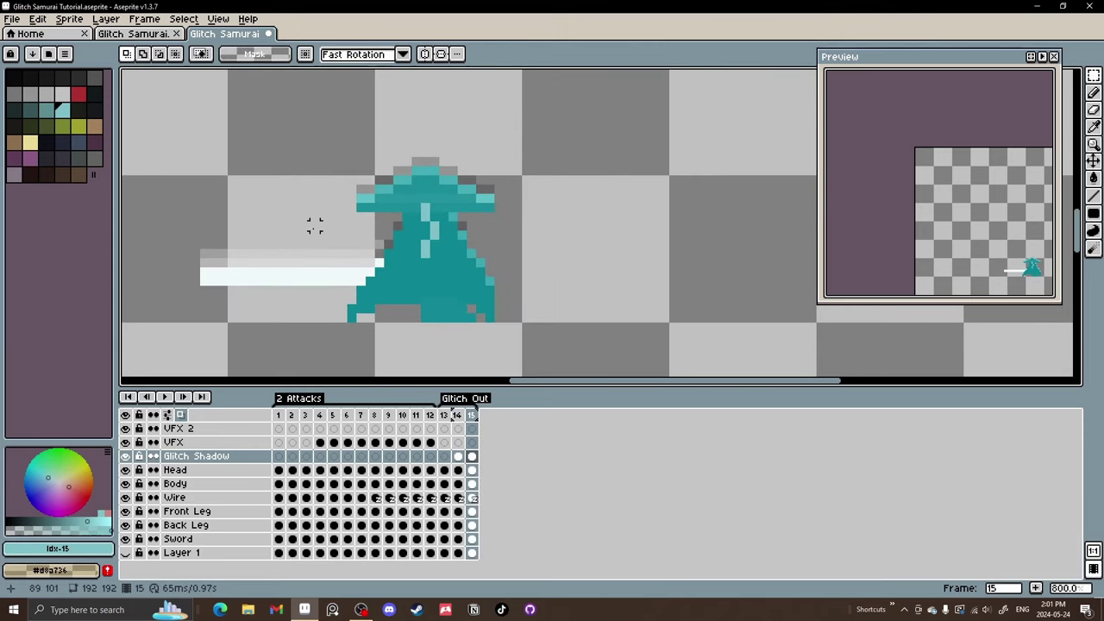
pyautogui.moveTo(315, 226); pyautogui.dragTo(497, 230)
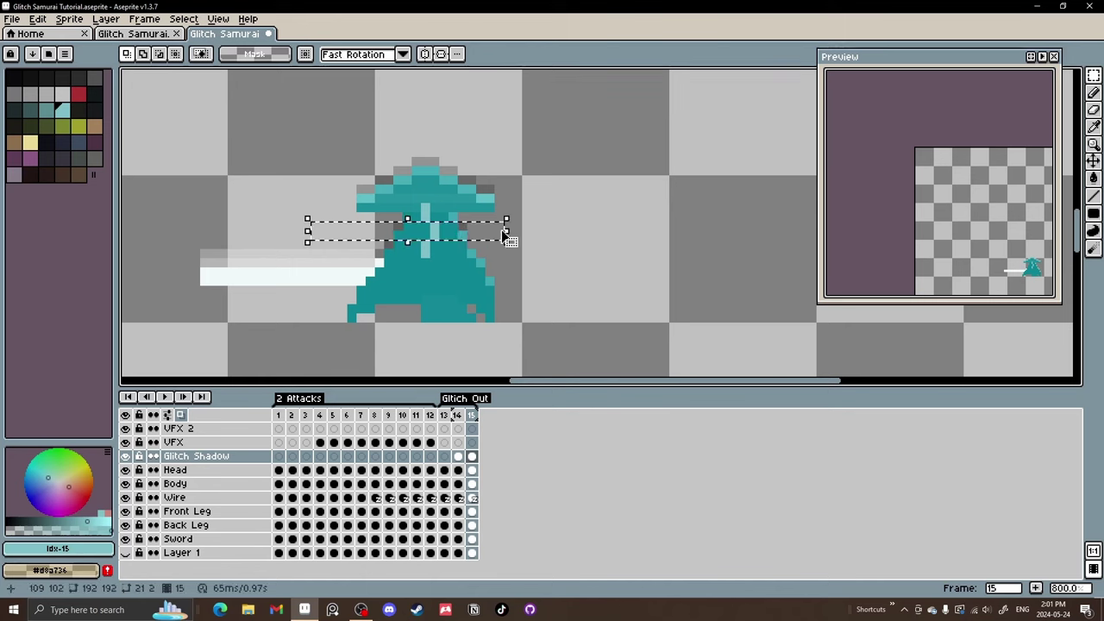
pyautogui.click(497, 230)
pyautogui.press('Left')
pyautogui.press('Left')
pyautogui.press('Left')
pyautogui.press('Left')
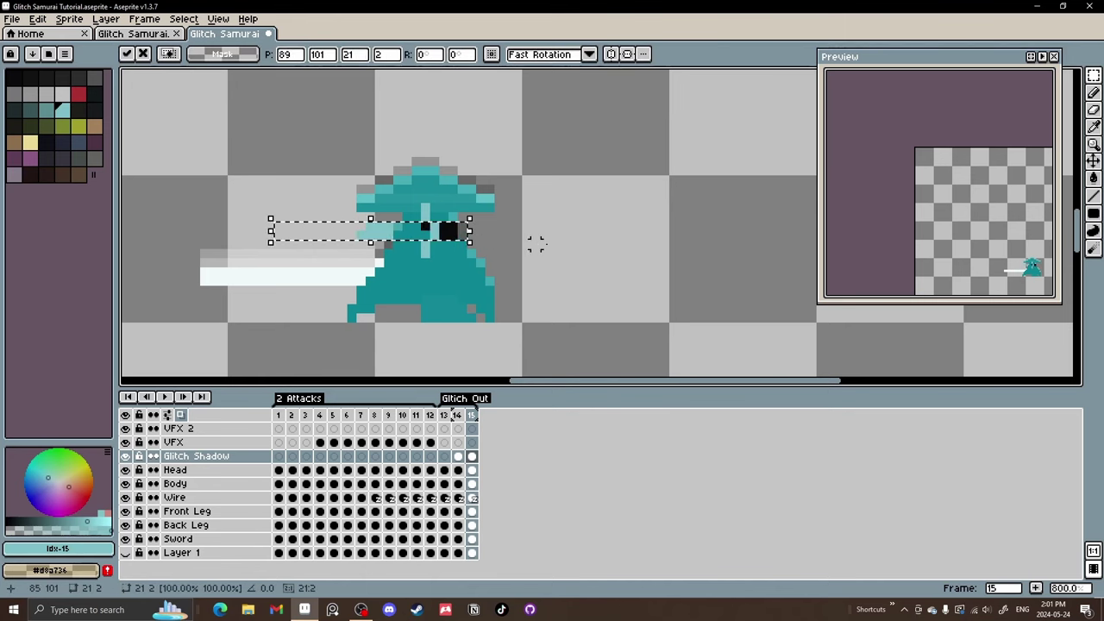
pyautogui.press('Right')
# Shift a one-pixel-high strip across the middle of the body 5 pixels right on frame 15's Glitch Shadow.
pyautogui.moveTo(535, 262); pyautogui.dragTo(499, 290)
pyautogui.click(348, 262)
pyautogui.press('Right')
pyautogui.press('Right')
pyautogui.press('Right')
pyautogui.press('Right')
pyautogui.press('Right')
pyautogui.click(592, 261)
# Shift a one-pixel-high strip across the lower body 5 pixels left on frame 15's Glitch Shadow.
pyautogui.press('Left')
pyautogui.press('Left')
pyautogui.press('Left')
pyautogui.press('Left')
pyautogui.press('Left')
pyautogui.click(554, 290)
# Select a 20 by 1 pixel strip across the hat brim on frame 15's Glitch Shadow and shift it 5 pixels right.
pyautogui.moveTo(518, 198); pyautogui.dragTo(344, 199)
pyautogui.press('Right')
pyautogui.press('Right')
pyautogui.press('Right')
pyautogui.press('Right')
pyautogui.press('Right')
pyautogui.click(600, 244)
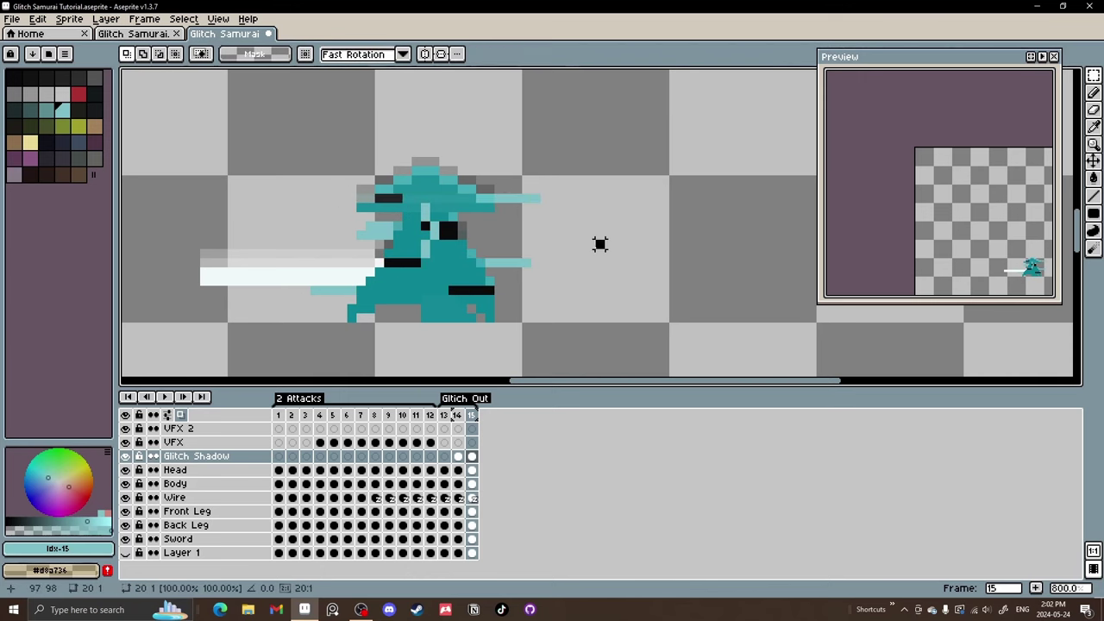
# Shift a one-pixel-high strip across the lower body to the right on frame 14's Glitch Shadow.
pyautogui.moveTo(397, 232); pyautogui.dragTo(406, 241)
pyautogui.click(458, 456)
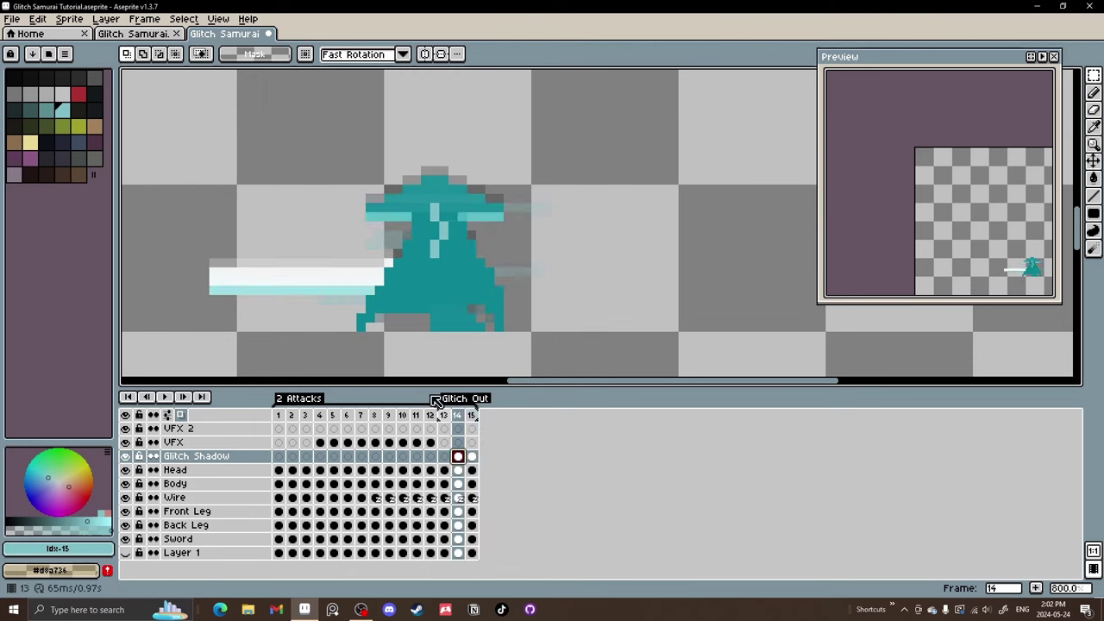
pyautogui.moveTo(329, 298); pyautogui.dragTo(490, 299)
pyautogui.press('Return')
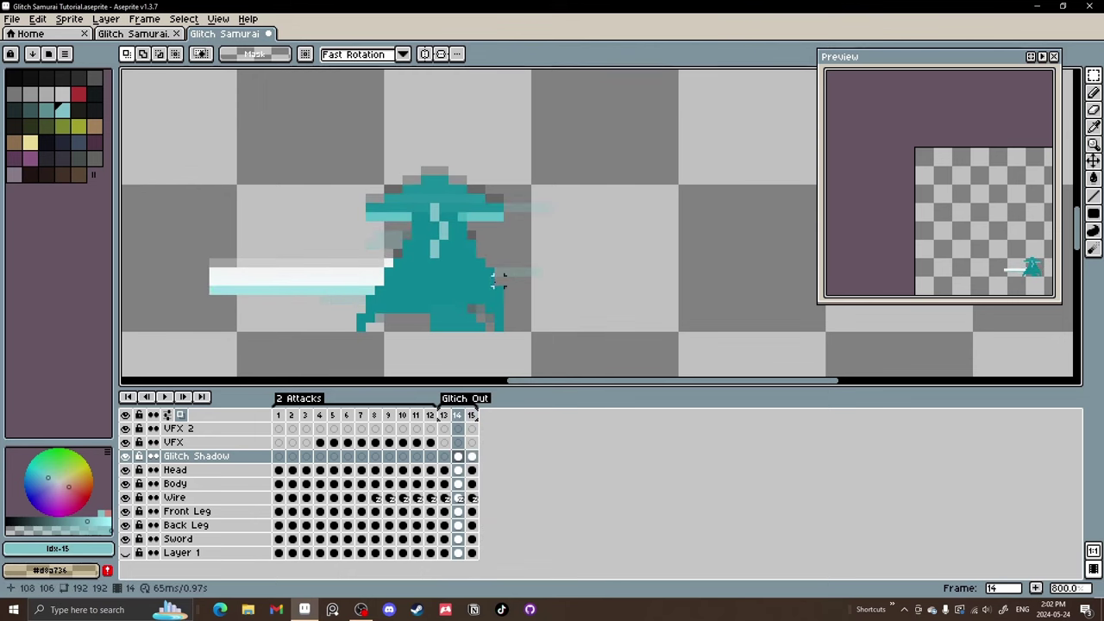
pyautogui.moveTo(518, 299); pyautogui.dragTo(379, 300)
pyautogui.moveTo(509, 301); pyautogui.dragTo(564, 290)
# Shift a one-pixel-high strip across the upper body to the left on frame 14's Glitch Shadow.
pyautogui.moveTo(509, 254); pyautogui.dragTo(370, 254)
pyautogui.press('Delete')
pyautogui.press('Right')
pyautogui.press('Left')
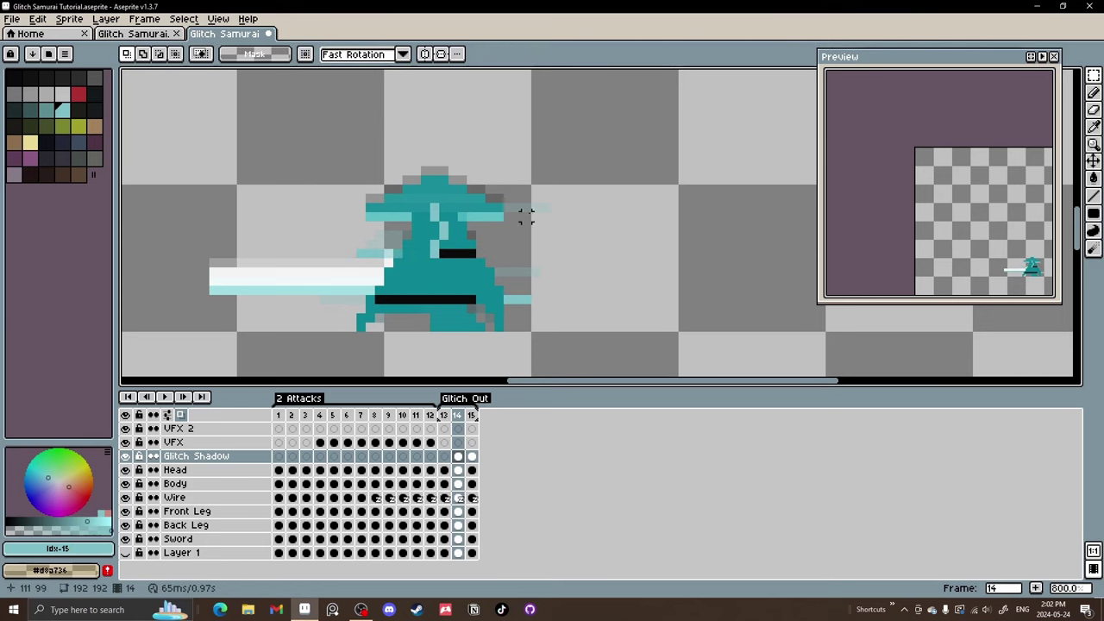
# Select a 15 by 2 pixel strip across the hat brim on frame 14's Glitch Shadow and shift it left.
pyautogui.moveTo(527, 209); pyautogui.dragTo(401, 214)
pyautogui.hotkey('shift', 'Left')
pyautogui.press('Up')
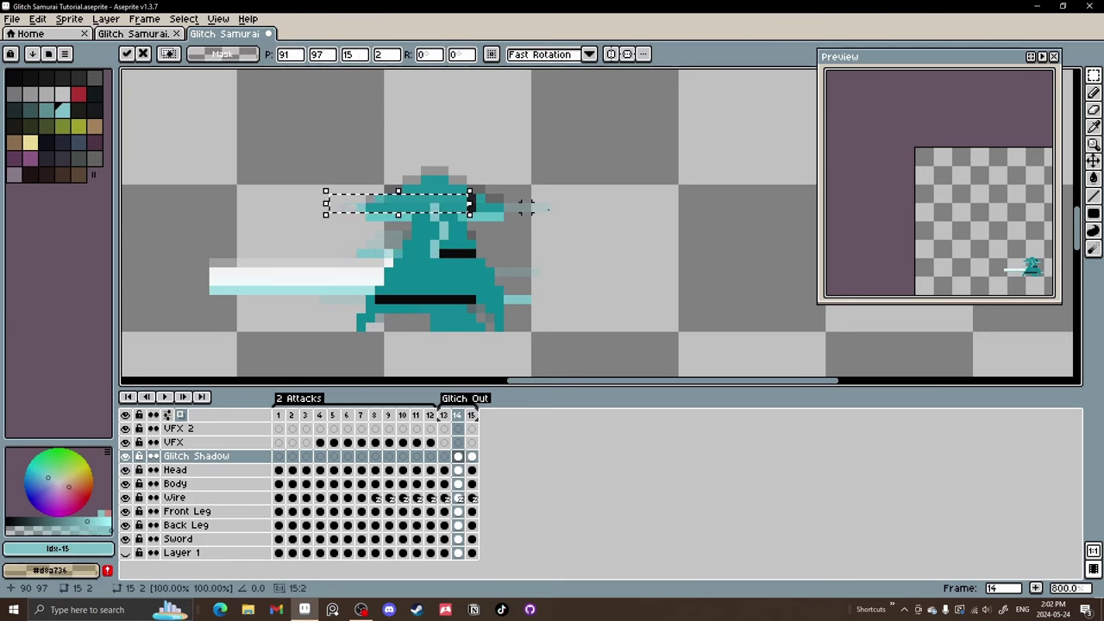
pyautogui.press('Left')
pyautogui.press('Left')
pyautogui.press('Left')
pyautogui.click(571, 207)
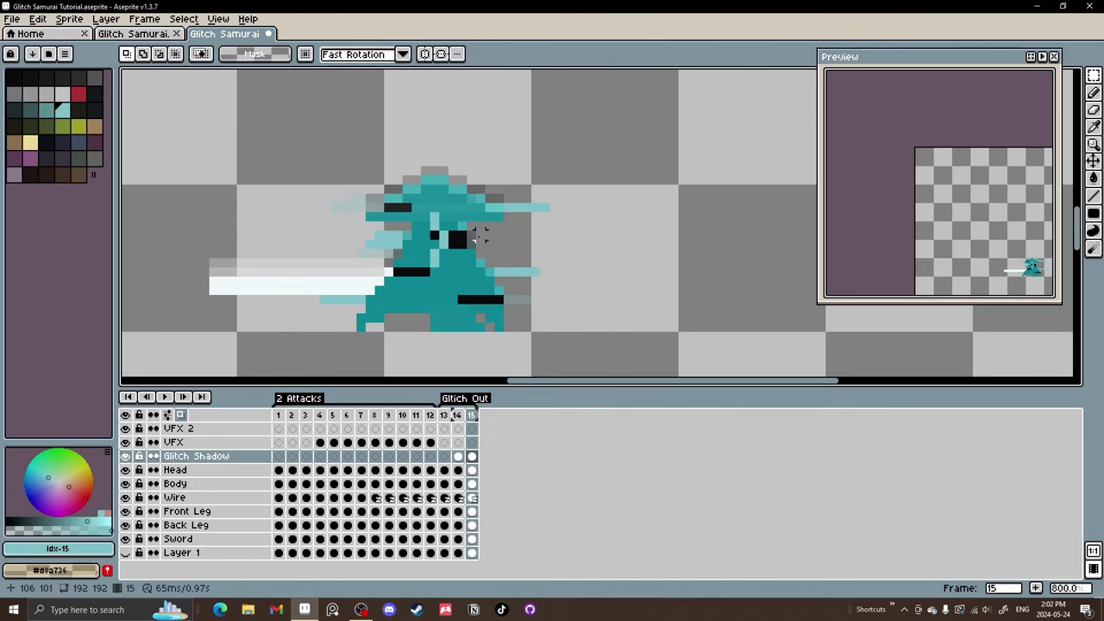
# Add an empty frame 16 at the end of Glitch Out and copy Layer 1's background cel from frame 15 into it.
pyautogui.rightClick(471, 417)
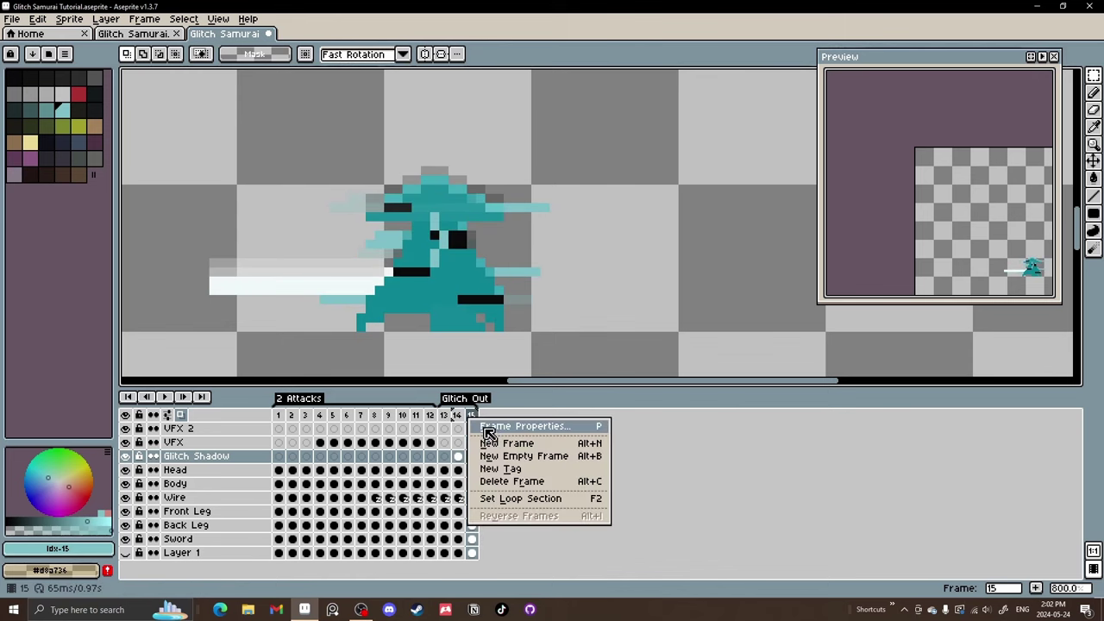
pyautogui.click(508, 456)
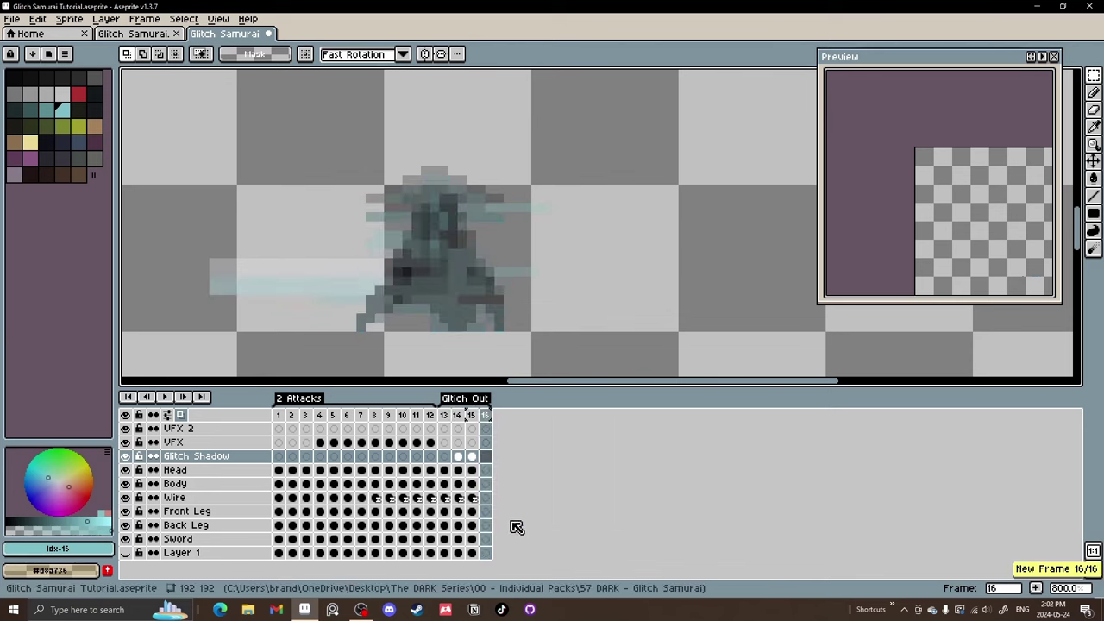
pyautogui.click(472, 553)
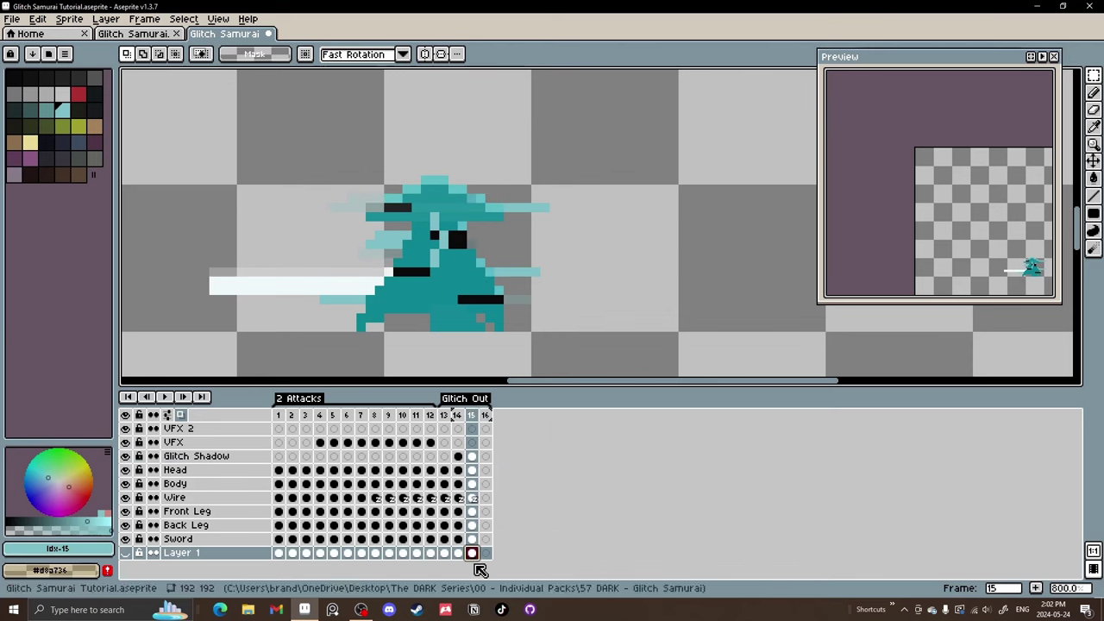
pyautogui.click(485, 553)
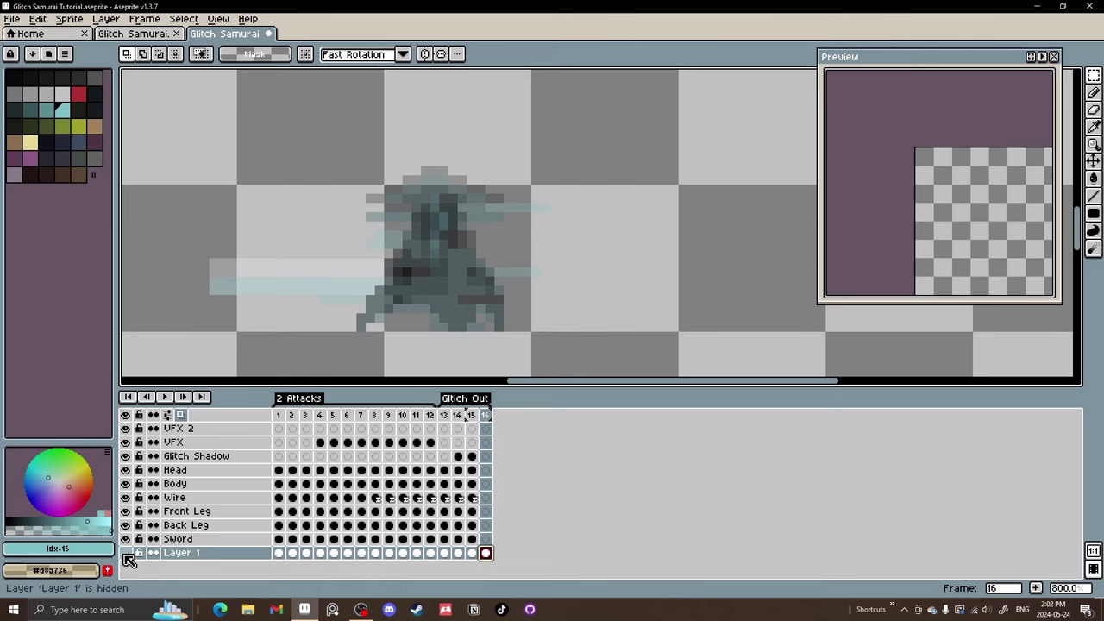
# On frame 16's Glitch Shadow, draw a short one-pixel-high teal streak at the outer end of the right hat-brim strip.
pyautogui.click(471, 456)
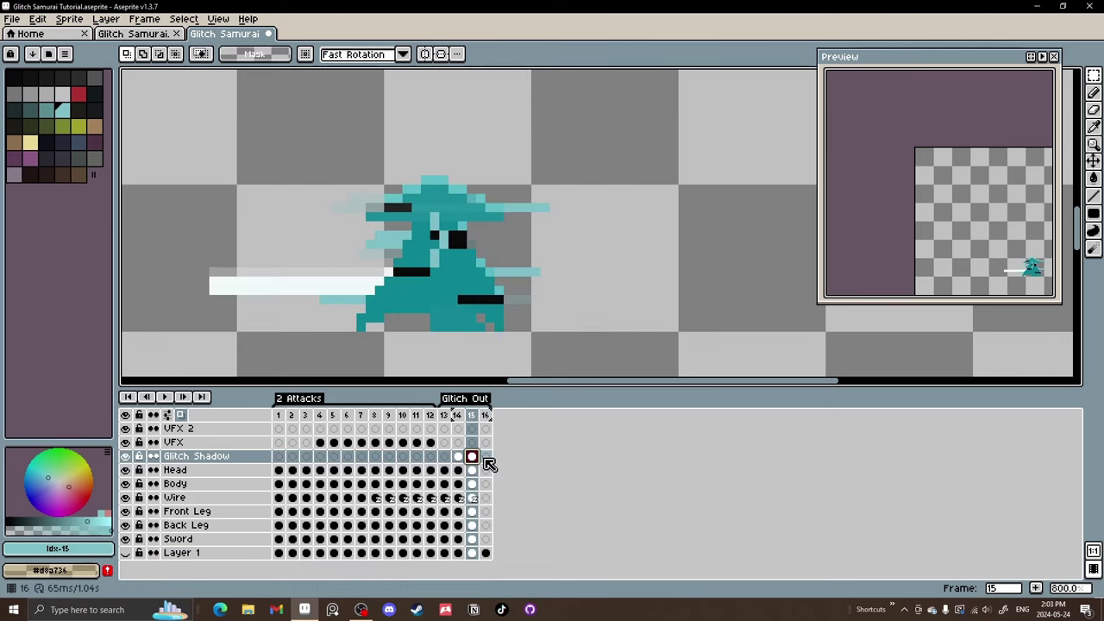
pyautogui.click(485, 457)
pyautogui.press('b')
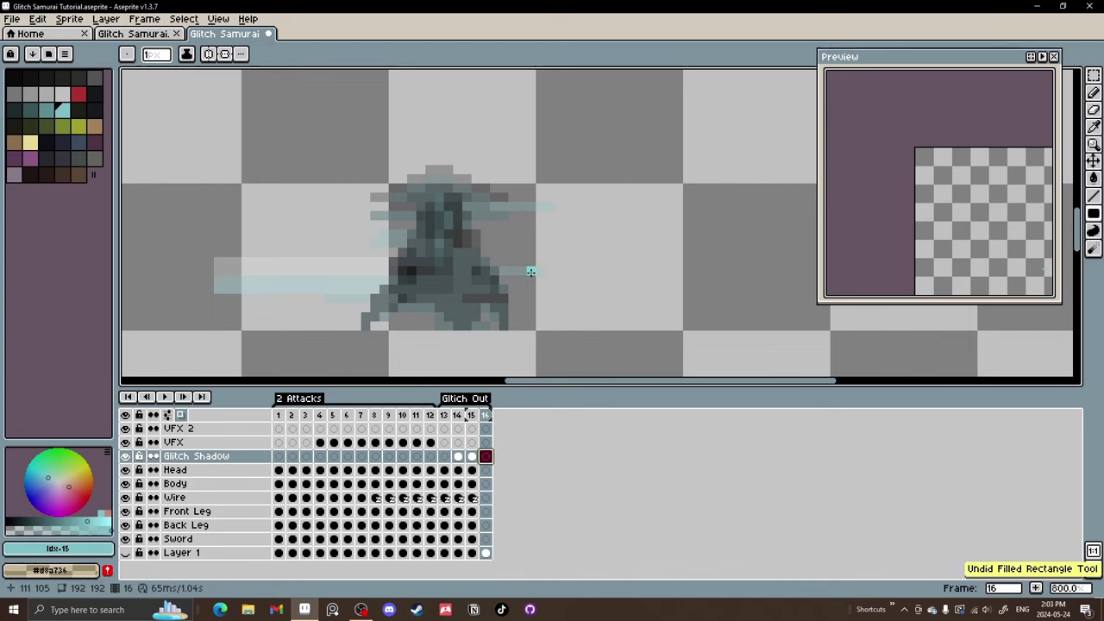
pyautogui.press('Left')
pyautogui.press('Right')
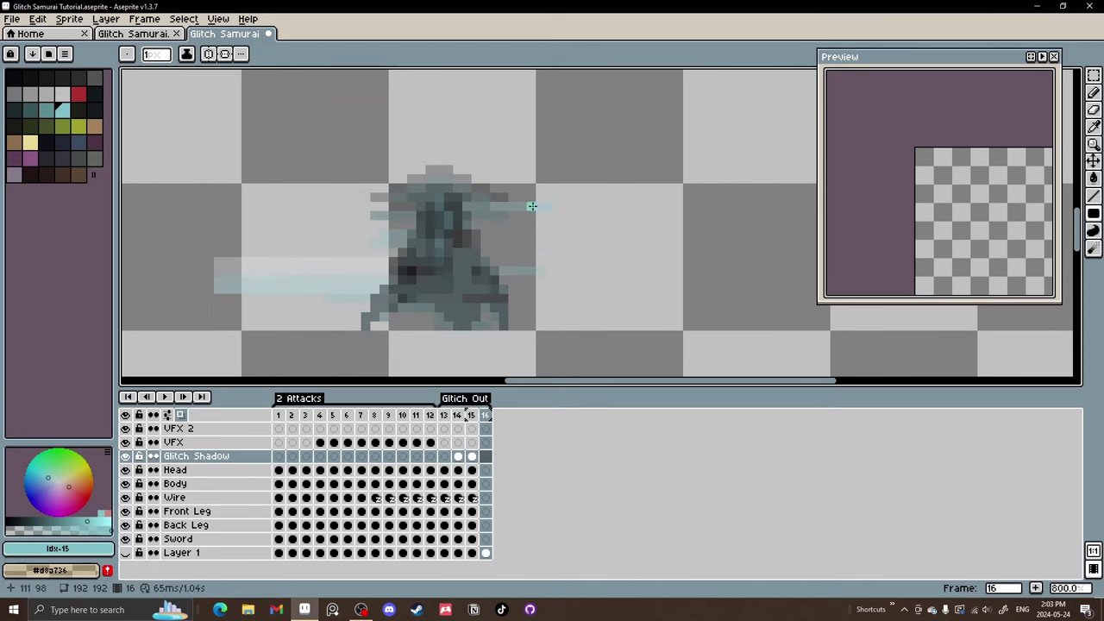
pyautogui.moveTo(532, 207); pyautogui.dragTo(561, 206)
# Add frame 17 and leave only a small teal remnant at the hat-brim streak's outer tip on its Glitch Shadow.
pyautogui.rightClick(485, 415)
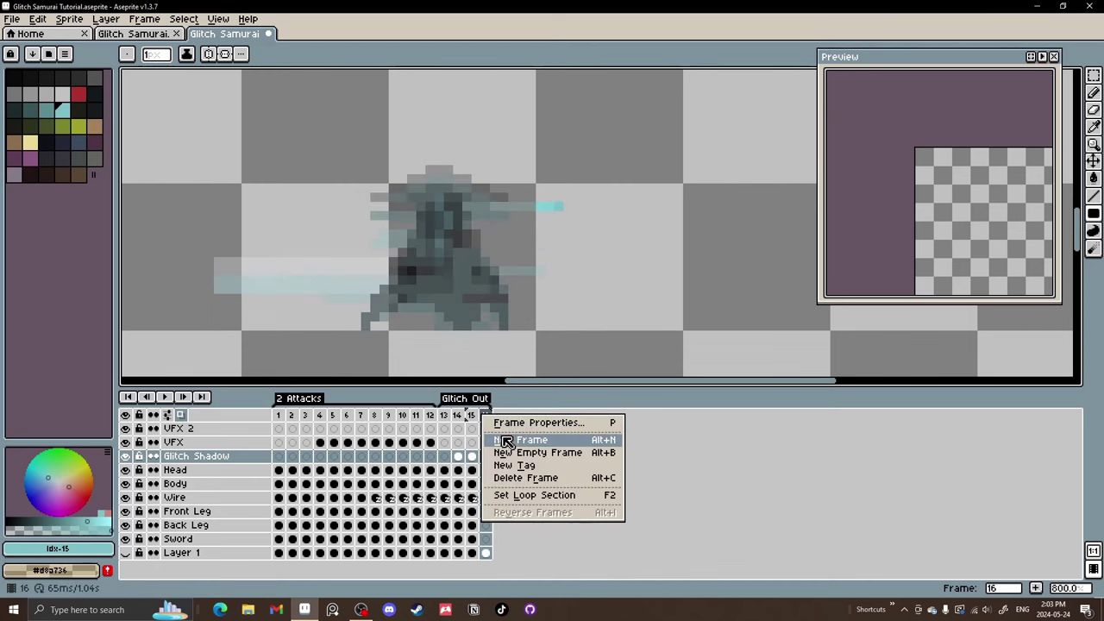
pyautogui.click(506, 441)
pyautogui.rightClick(500, 457)
pyautogui.press('Escape')
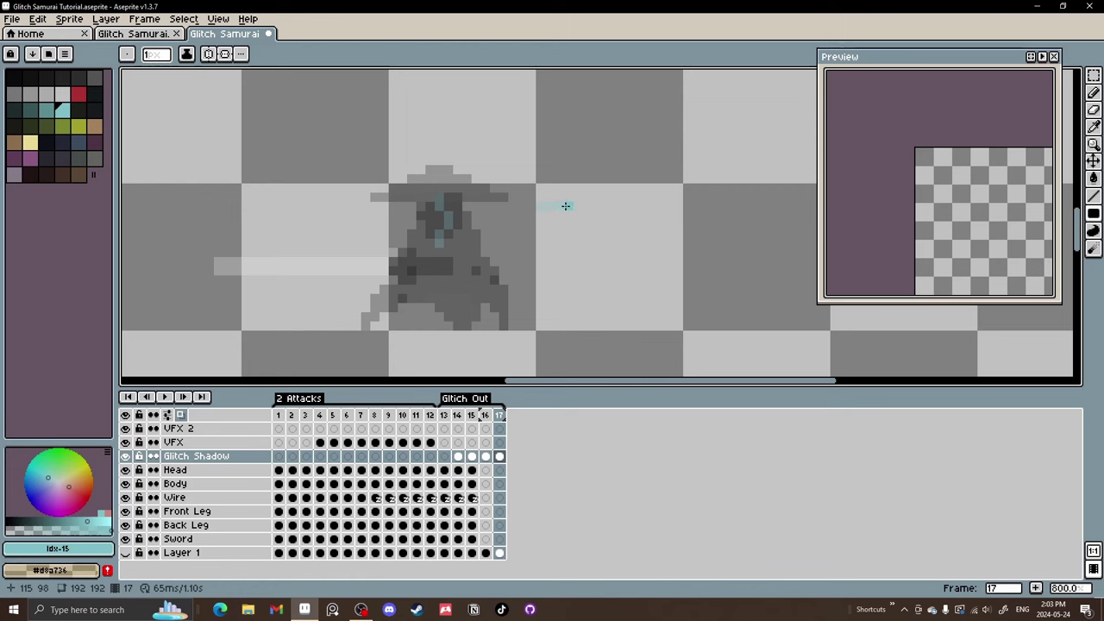
# Draw short teal streaks right of the samurai's lower body and left of its upper body on frame 16's Glitch Shadow.
pyautogui.press('Left')
pyautogui.press('Left')
pyautogui.press('Right')
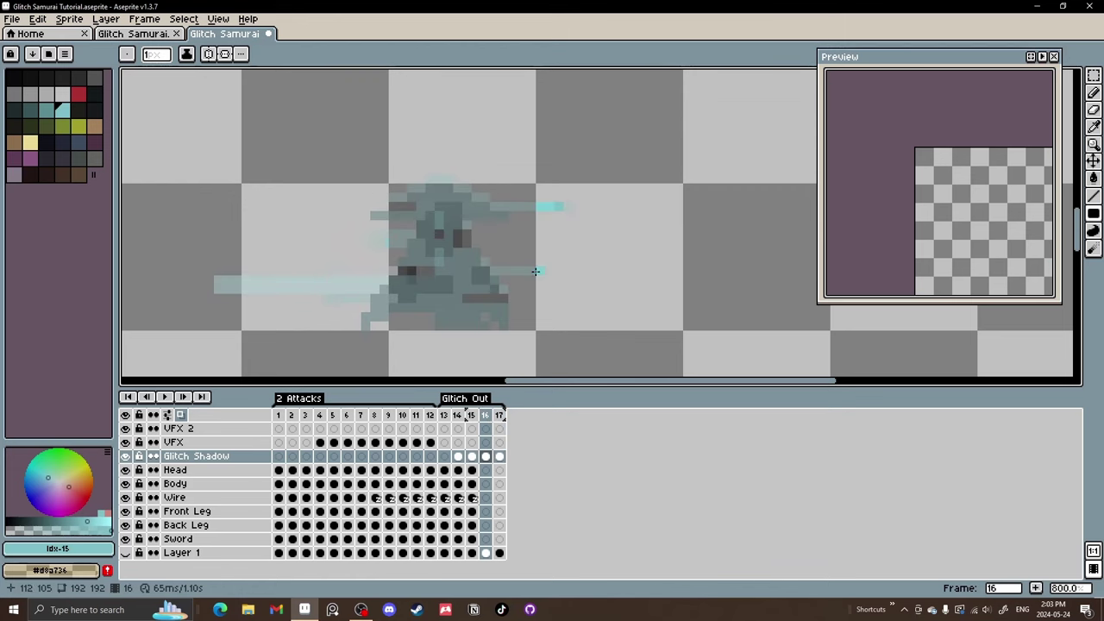
pyautogui.moveTo(536, 272); pyautogui.dragTo(554, 270)
pyautogui.moveTo(368, 242); pyautogui.dragTo(368, 240)
# Draw a short teal streak below the sword on frame 16's Glitch Shadow, with matching remnant pixels on frame 17.
pyautogui.press('Right')
pyautogui.press('Right')
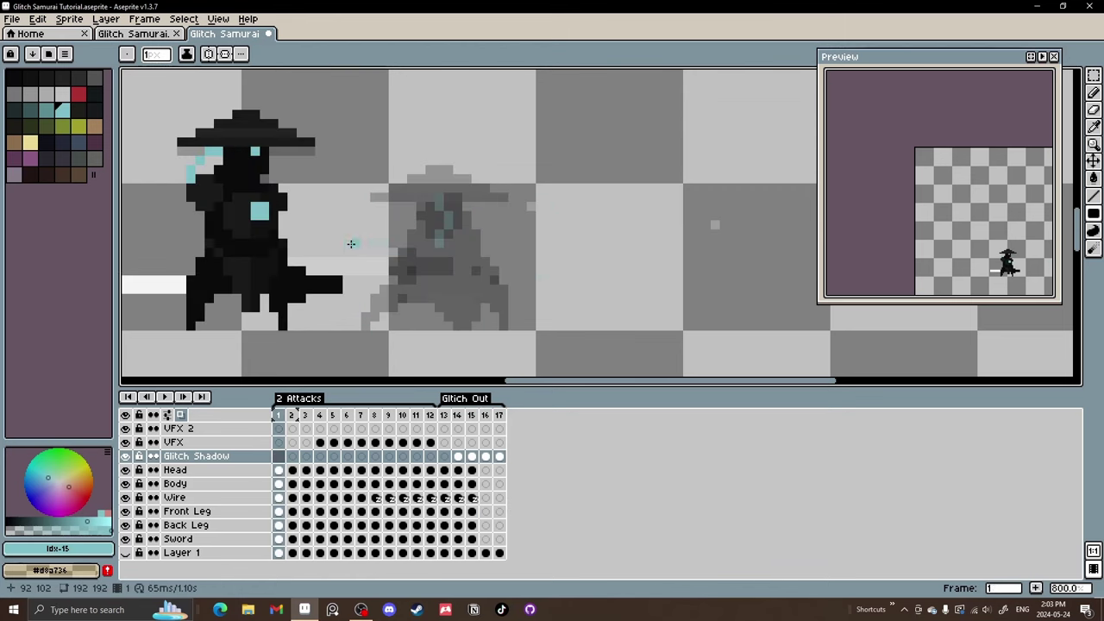
pyautogui.press('Left')
pyautogui.press('Left')
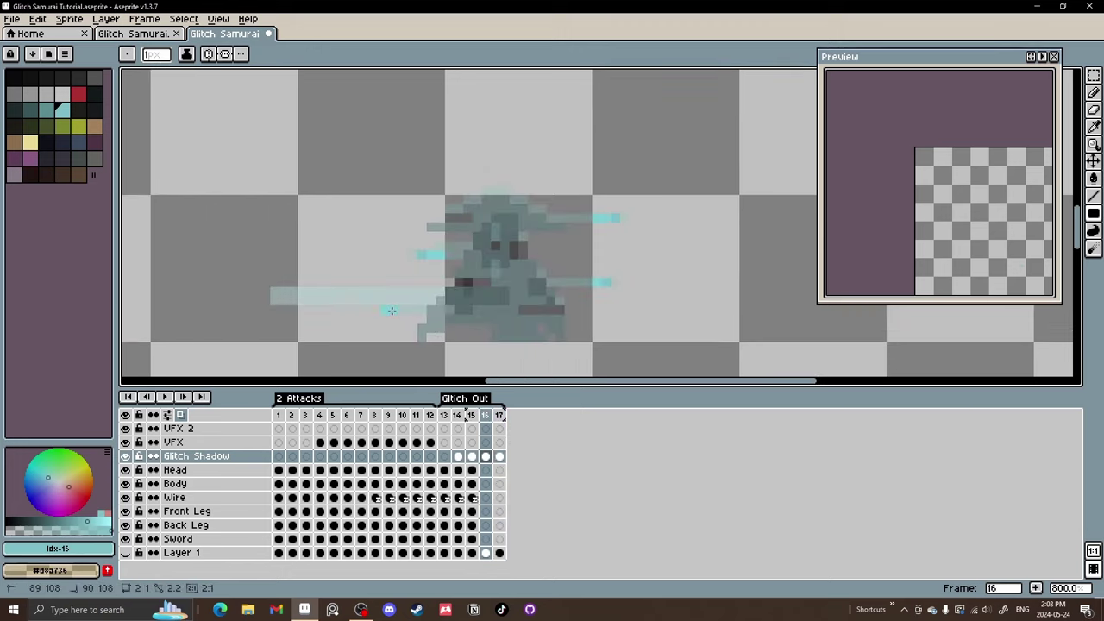
pyautogui.press('Right')
pyautogui.scroll(-2, 380, 311)
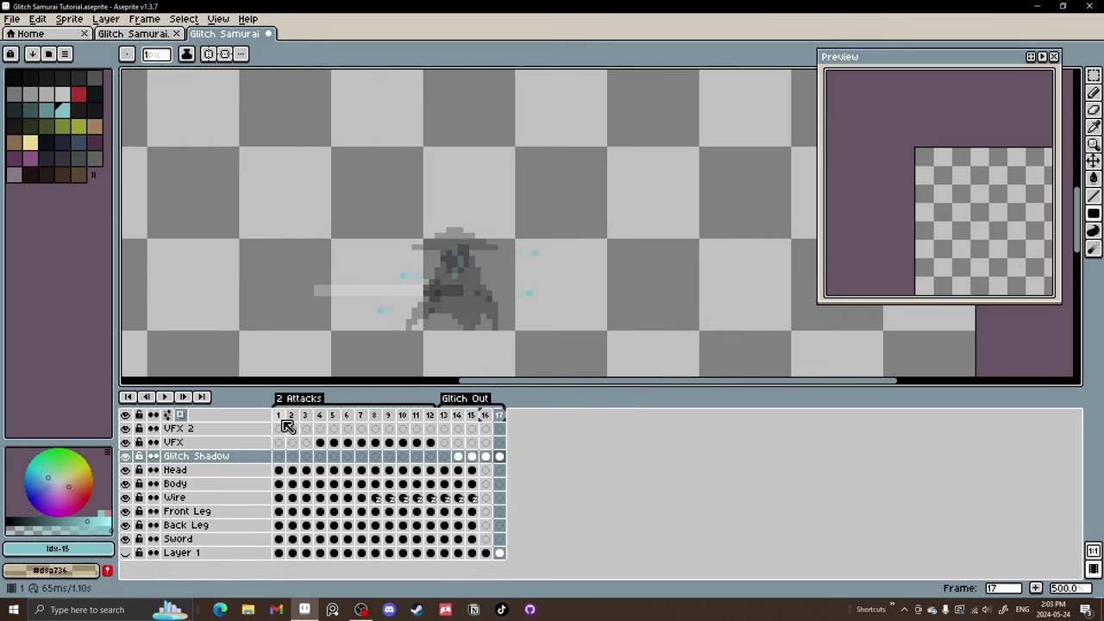
# Place a copy of frame 1 ahead of the 2 Attacks tag and play the animation with Layer 1 visible.
pyautogui.press('Right')
pyautogui.moveTo(285, 423); pyautogui.dragTo(219, 417)
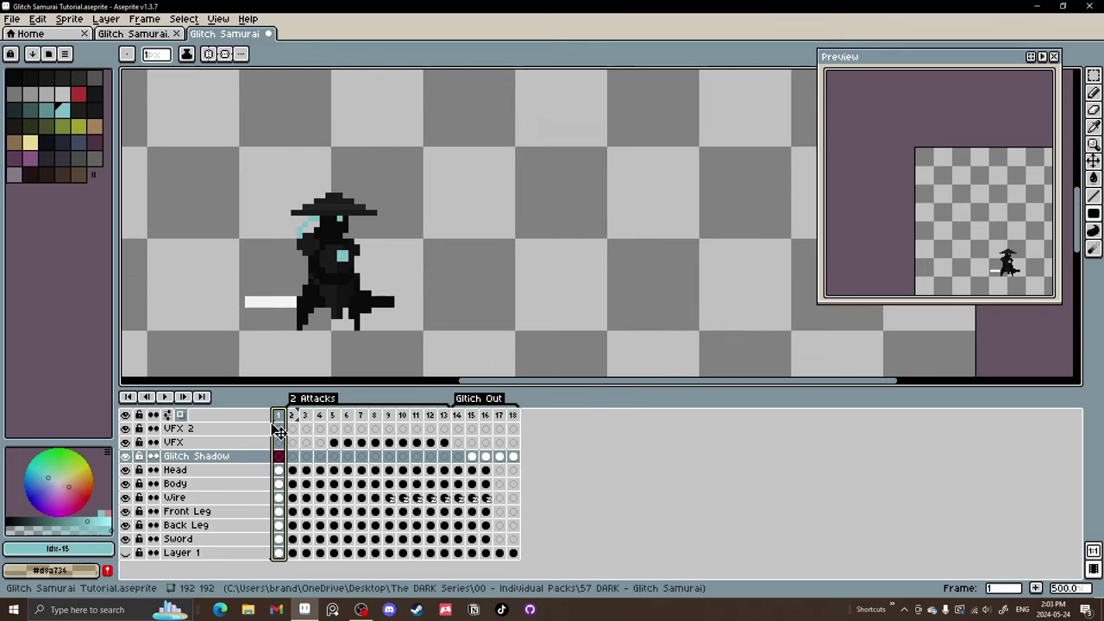
pyautogui.press('Return')
pyautogui.scroll(-2, 540, 305)
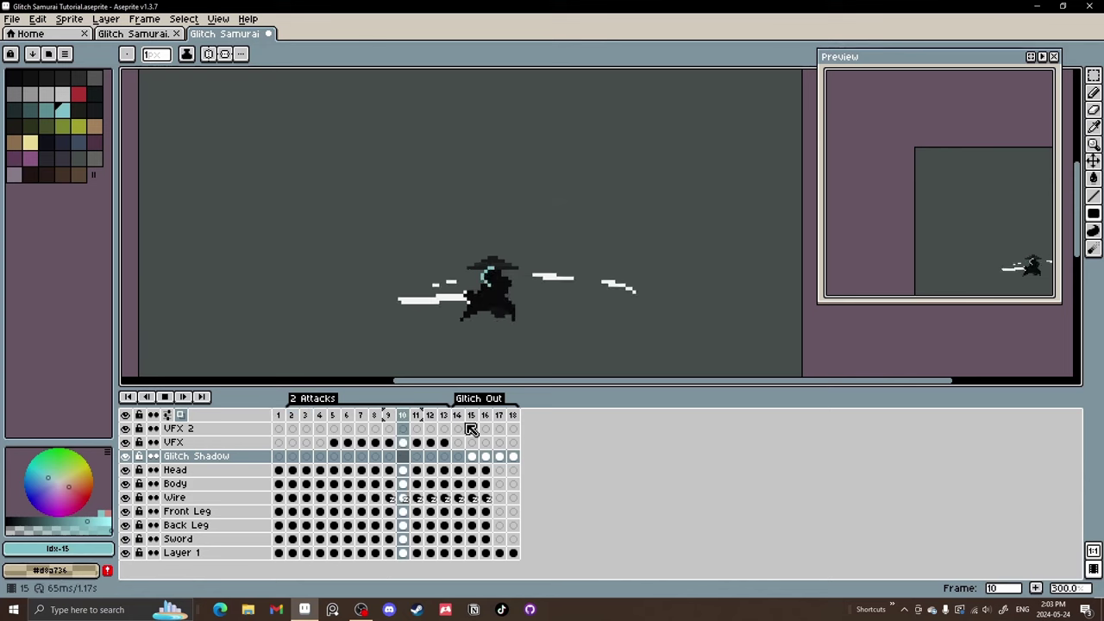
# Add frame 19 after the Glitch Out section and tag it "2 Slices".
pyautogui.click(512, 417)
pyautogui.hotkey('alt', 'n')
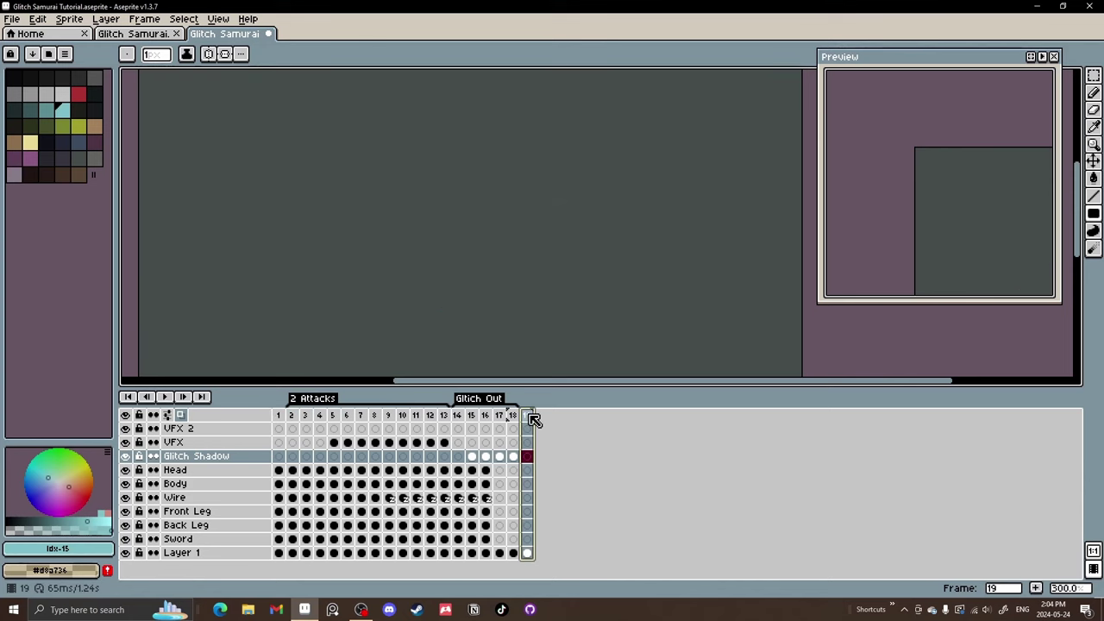
pyautogui.rightClick(535, 421)
pyautogui.click(572, 475)
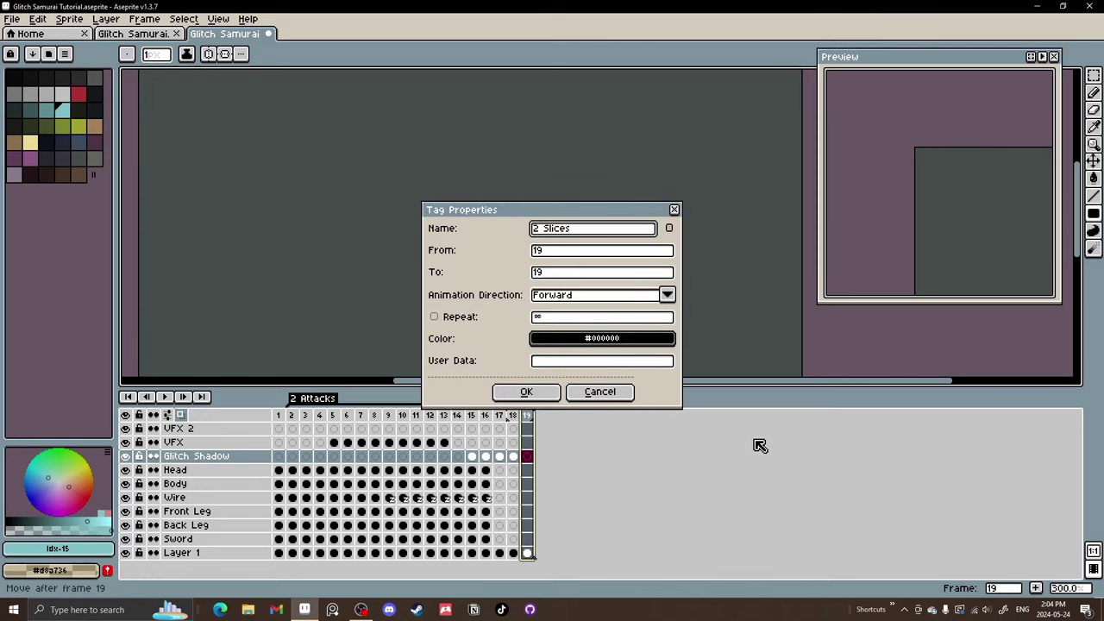
pyautogui.click(545, 393)
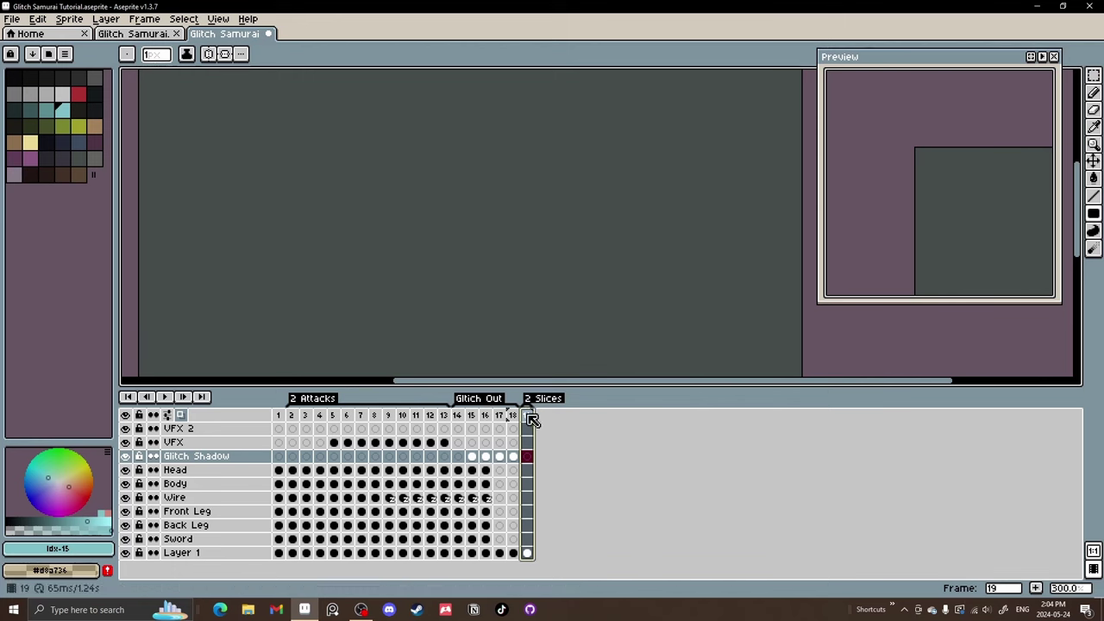
# Extend the 2 Slices tag with ten more frames, up to frame 29.
pyautogui.hotkey('alt', 'n')
pyautogui.hotkey('alt', 'n')
pyautogui.hotkey('alt', 'n')
pyautogui.hotkey('alt', 'n')
pyautogui.hotkey('alt', 'n')
pyautogui.hotkey('alt', 'n')
pyautogui.hotkey('alt', 'n')
pyautogui.hotkey('alt', 'n')
pyautogui.hotkey('alt', 'n')
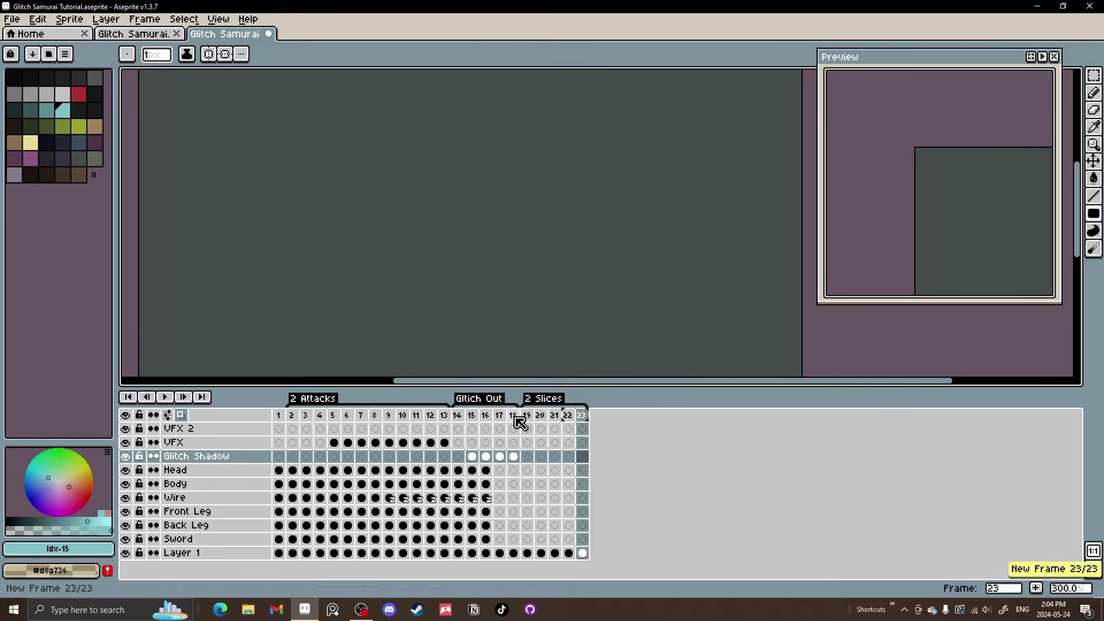
pyautogui.hotkey('alt', 'n')
# Sample the white #F4F4F4 from the slash effect on frame 5 and return to the VFX layer at frame 19.
pyautogui.click(526, 442)
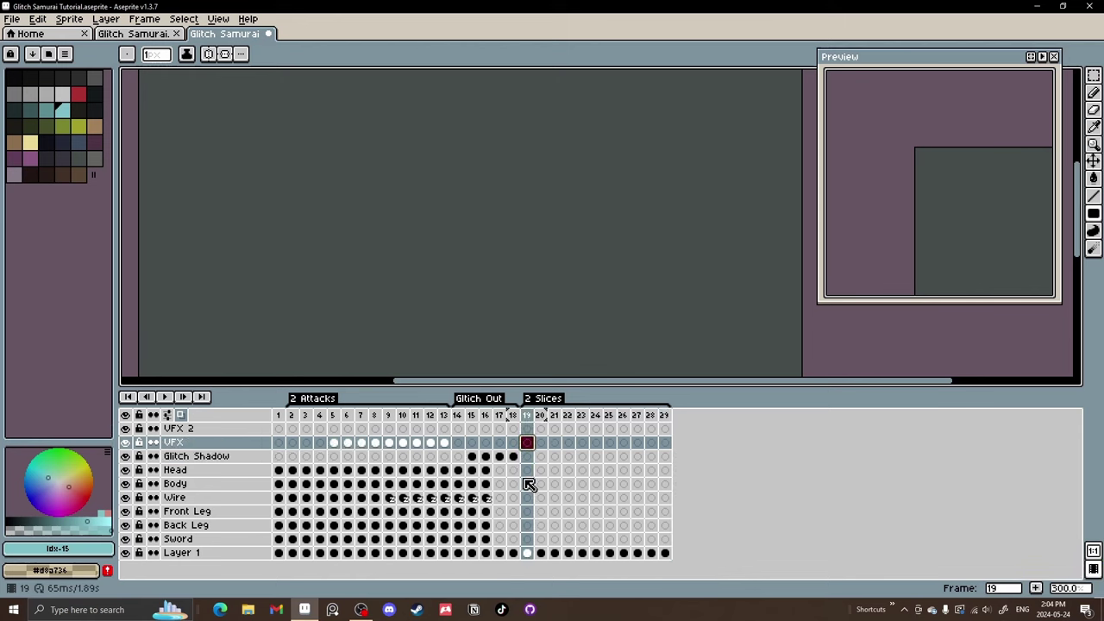
pyautogui.click(62, 93)
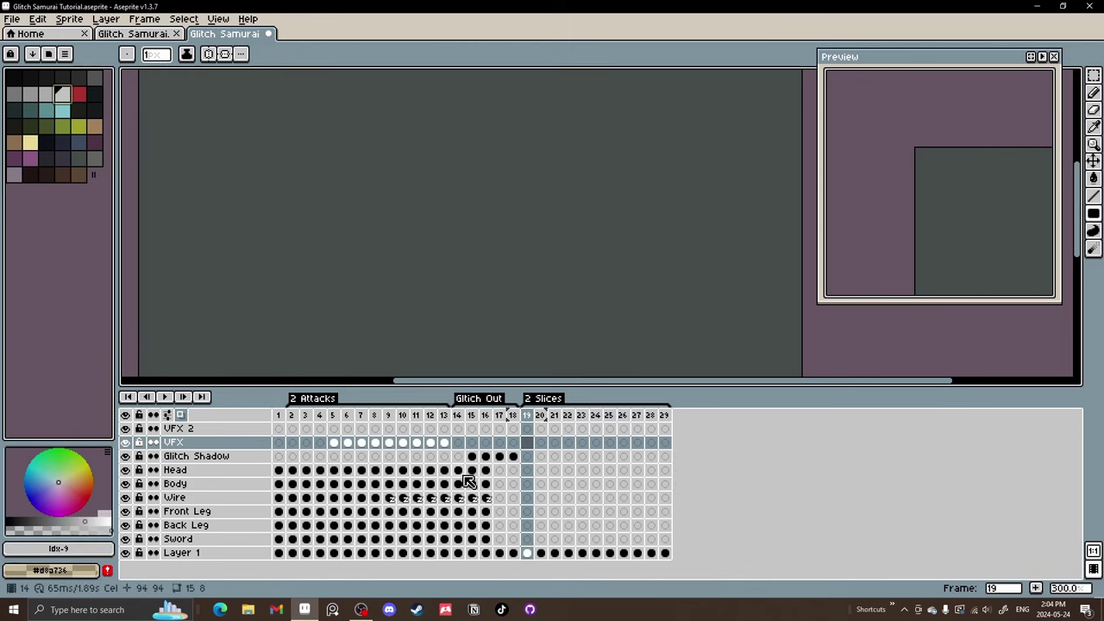
pyautogui.click(334, 415)
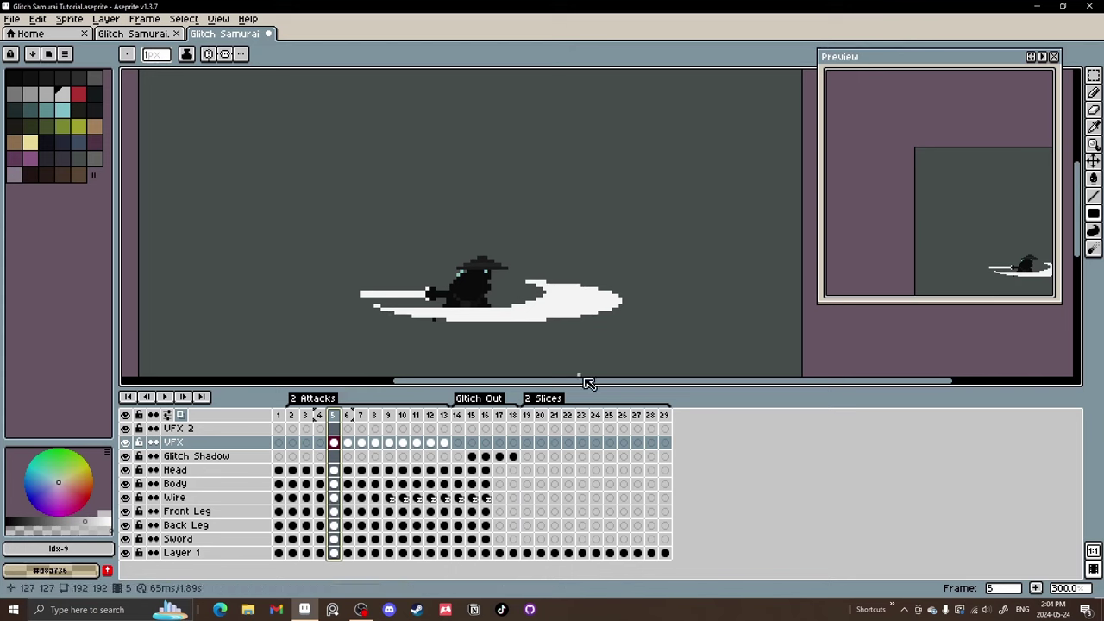
pyautogui.press('i')
pyautogui.click(542, 299)
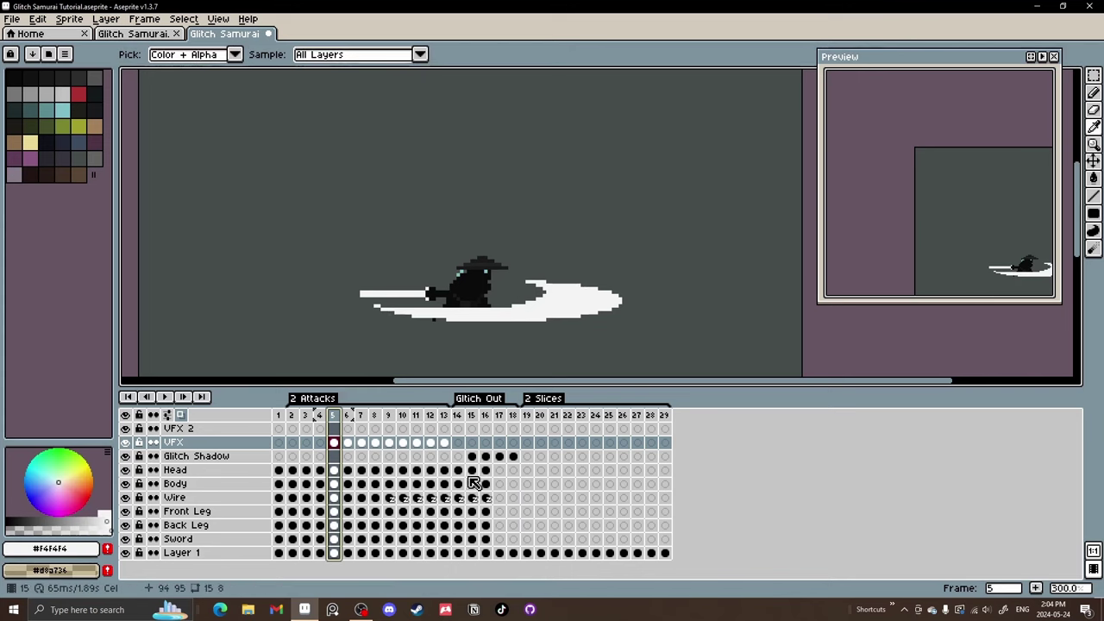
pyautogui.click(527, 442)
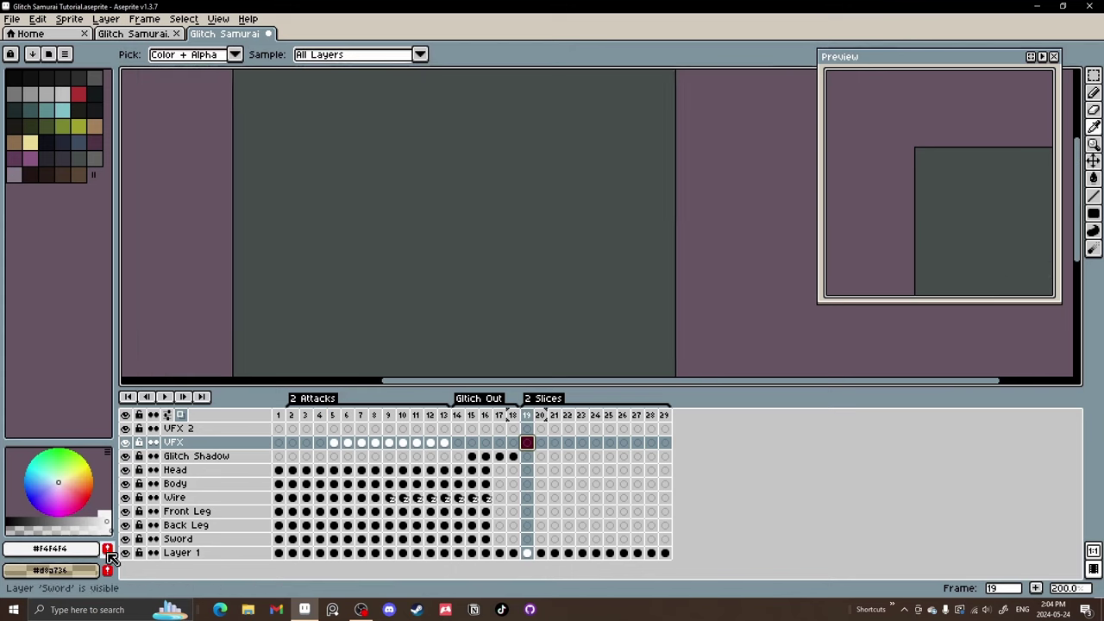
# Hide Layer 1, check the samurai's last position on frame 18, and select frame 22 on the VFX layer.
pyautogui.click(125, 552)
pyautogui.scroll(1, 454, 268)
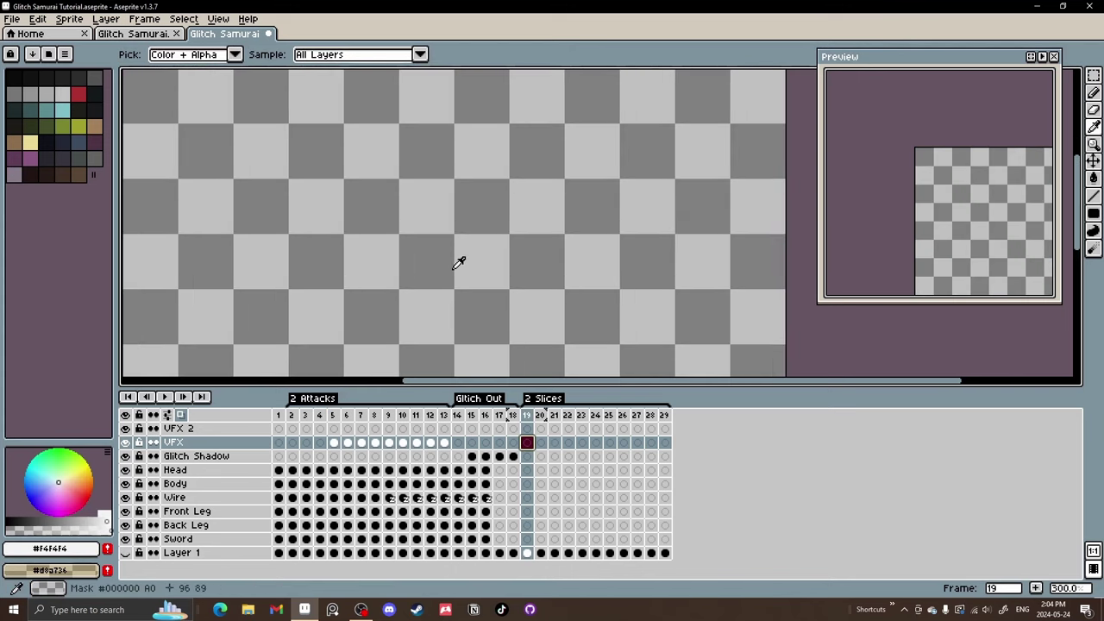
pyautogui.press('Left')
pyautogui.moveTo(463, 319); pyautogui.dragTo(443, 261)
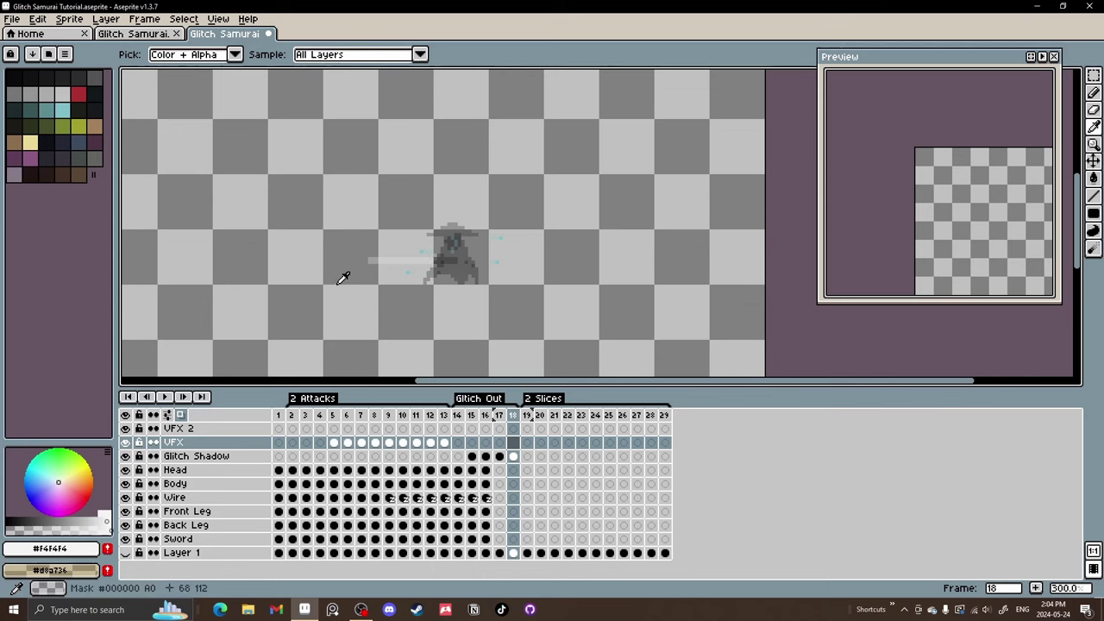
pyautogui.press('Right')
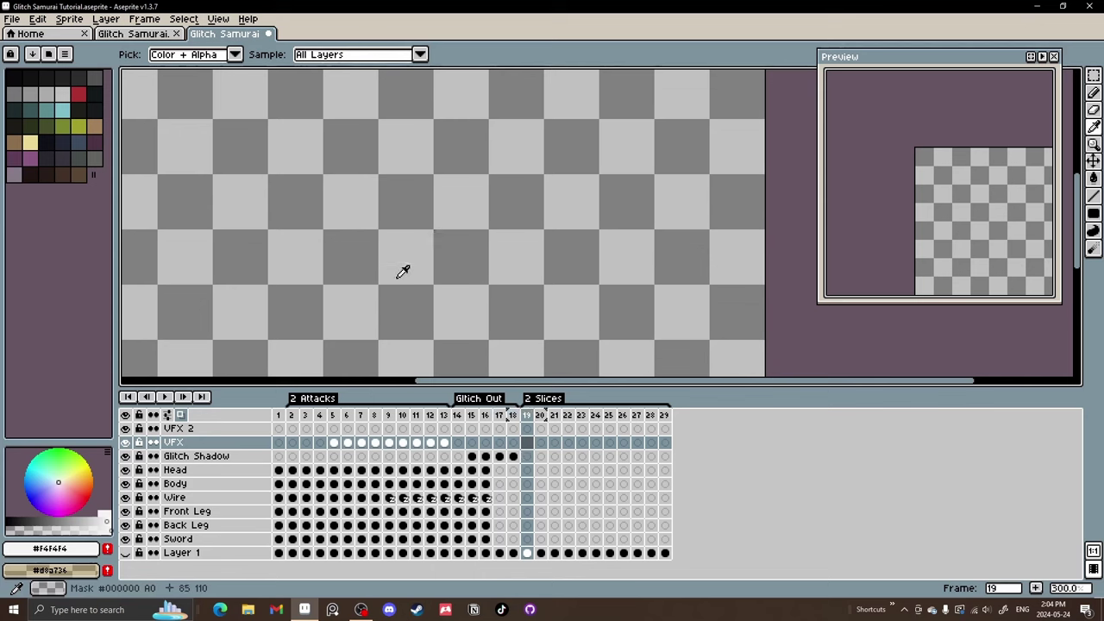
pyautogui.click(547, 447)
pyautogui.click(556, 446)
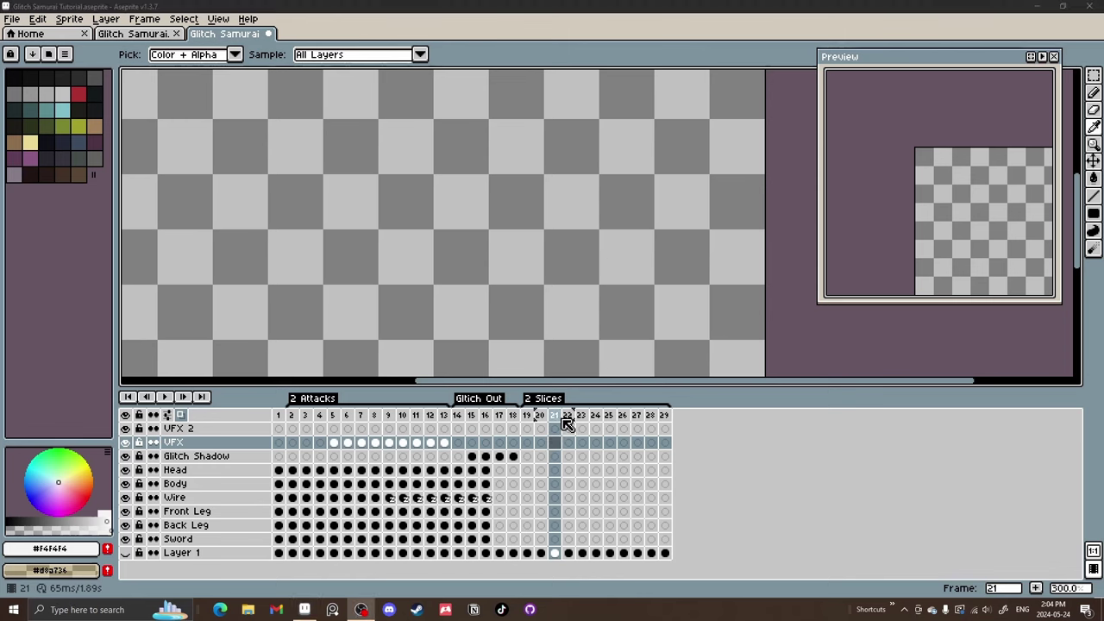
pyautogui.click(566, 417)
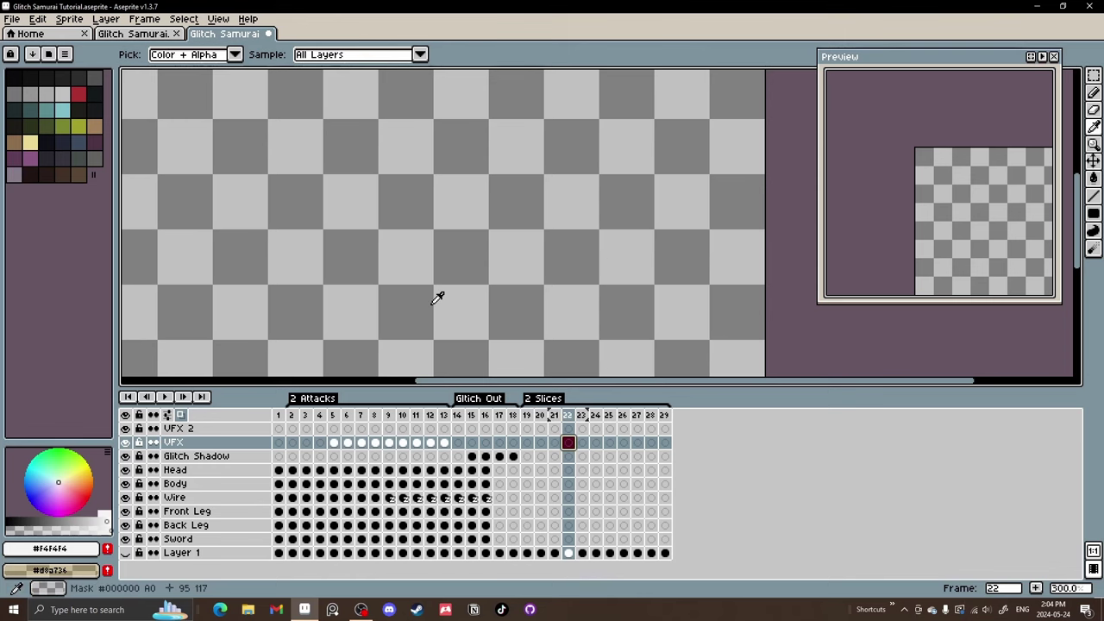
# Draw a wide, flat filled white ellipse near the samurai's ground position on frame 22's VFX layer.
pyautogui.click(1092, 213)
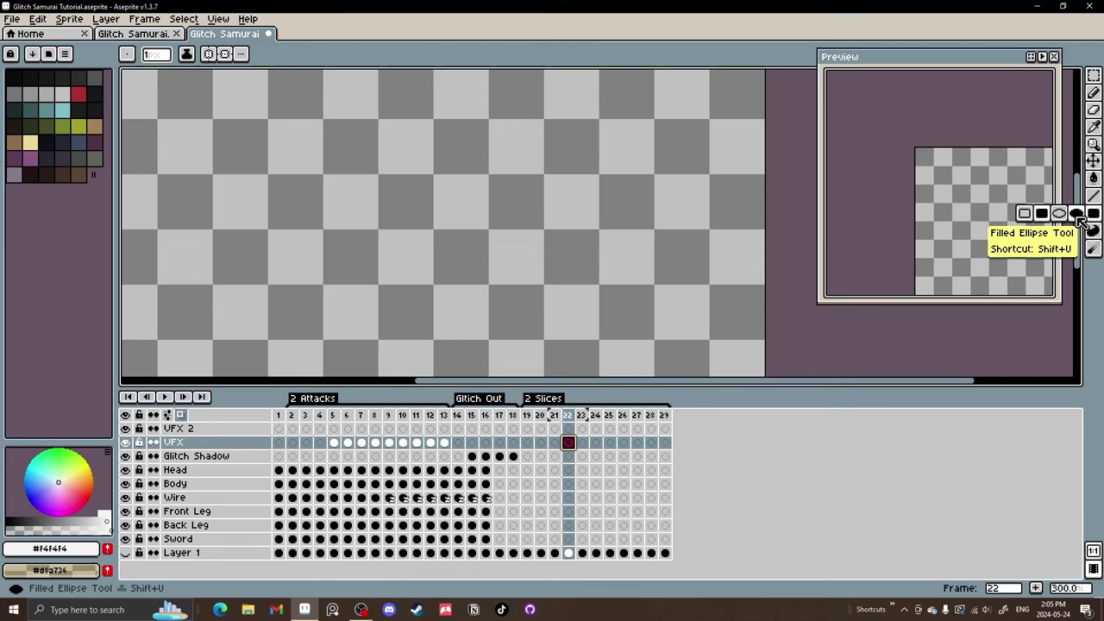
pyautogui.click(1077, 216)
pyautogui.moveTo(364, 288); pyautogui.dragTo(571, 336)
pyautogui.moveTo(472, 329); pyautogui.dragTo(455, 321)
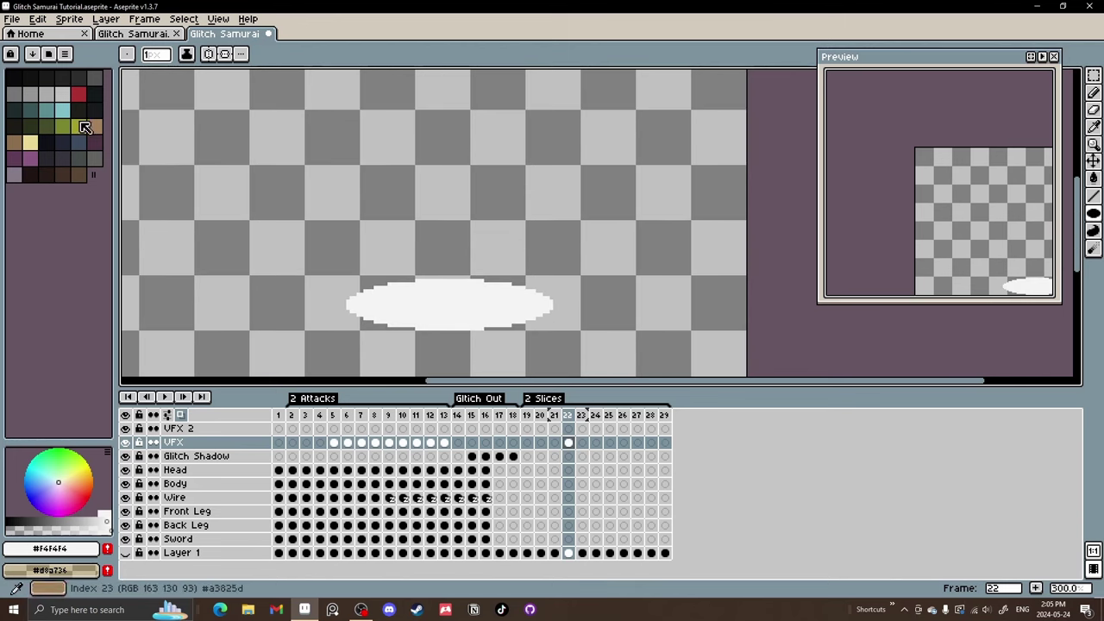
# Draw a filled red ellipse about 48 by 11 pixels and move it over the left part of the white ellipse.
pyautogui.click(79, 94)
pyautogui.moveTo(328, 217); pyautogui.dragTo(466, 309)
pyautogui.press('w')
pyautogui.click(414, 238)
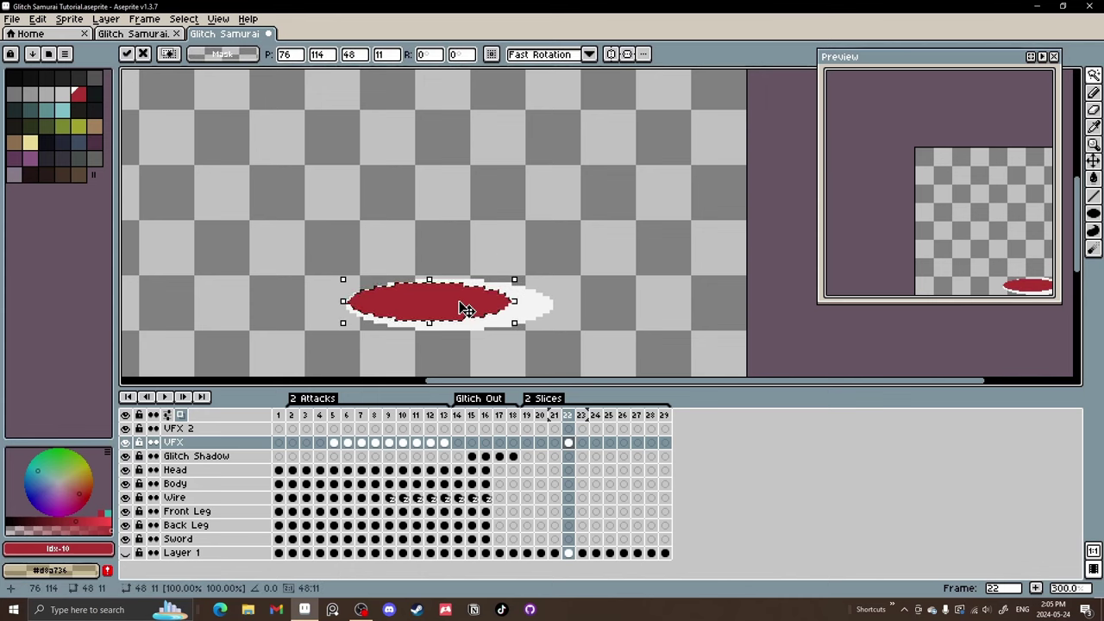
pyautogui.hotkey('ctrl', 'd')
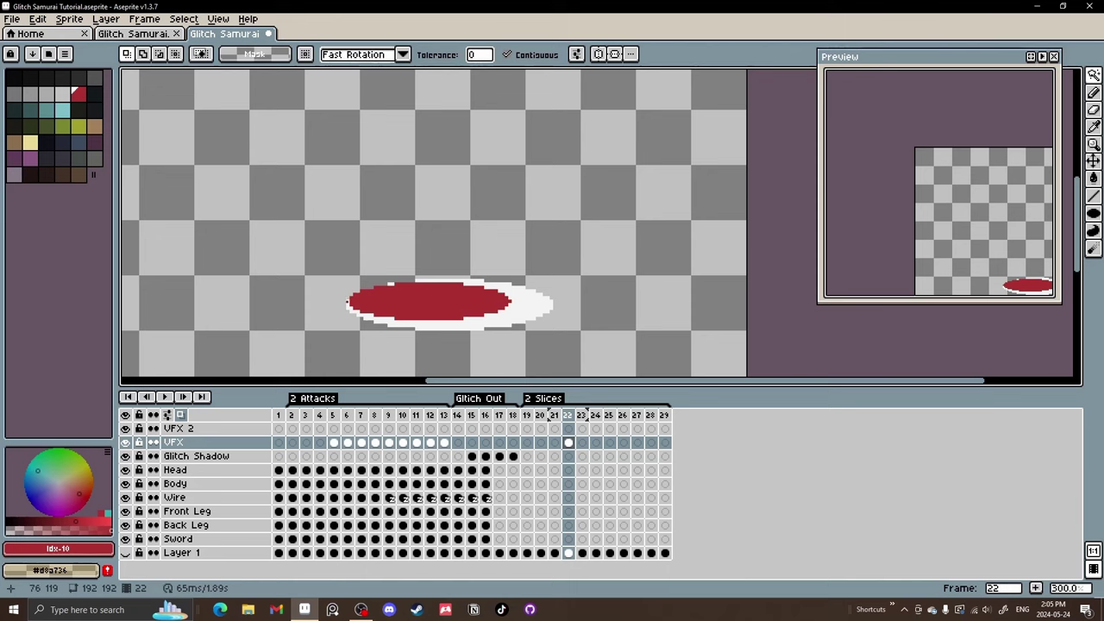
# Delete the red ellipse's area from frame 22's VFX cel to leave a white crescent slash.
pyautogui.press('w')
pyautogui.click(454, 303)
pyautogui.press('Delete')
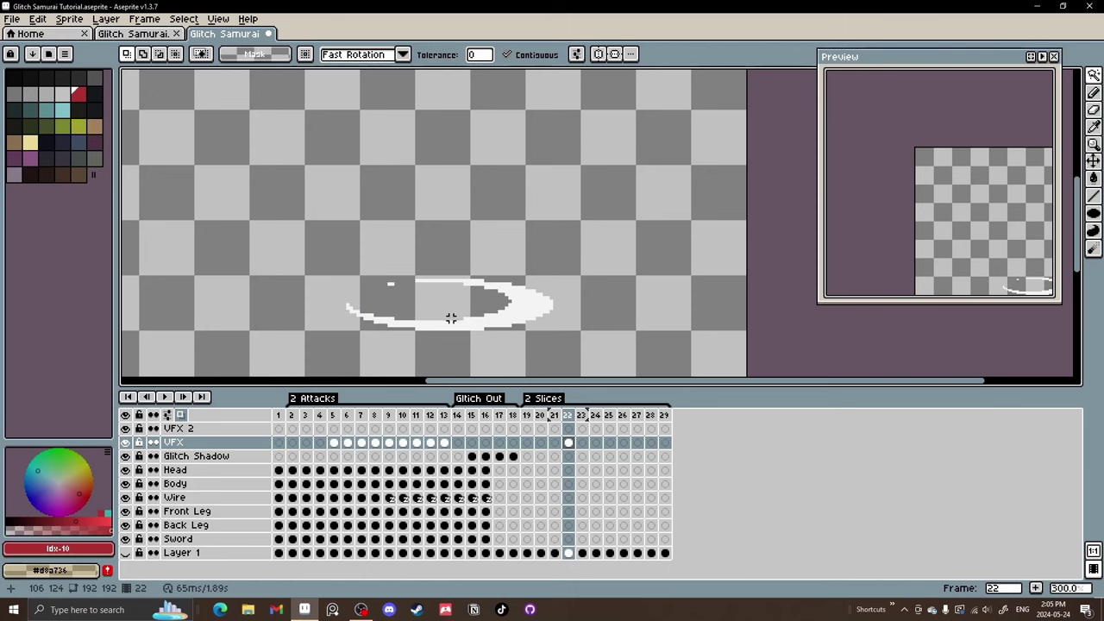
pyautogui.scroll(-2, 440, 285)
pyautogui.scroll(1, 380, 287)
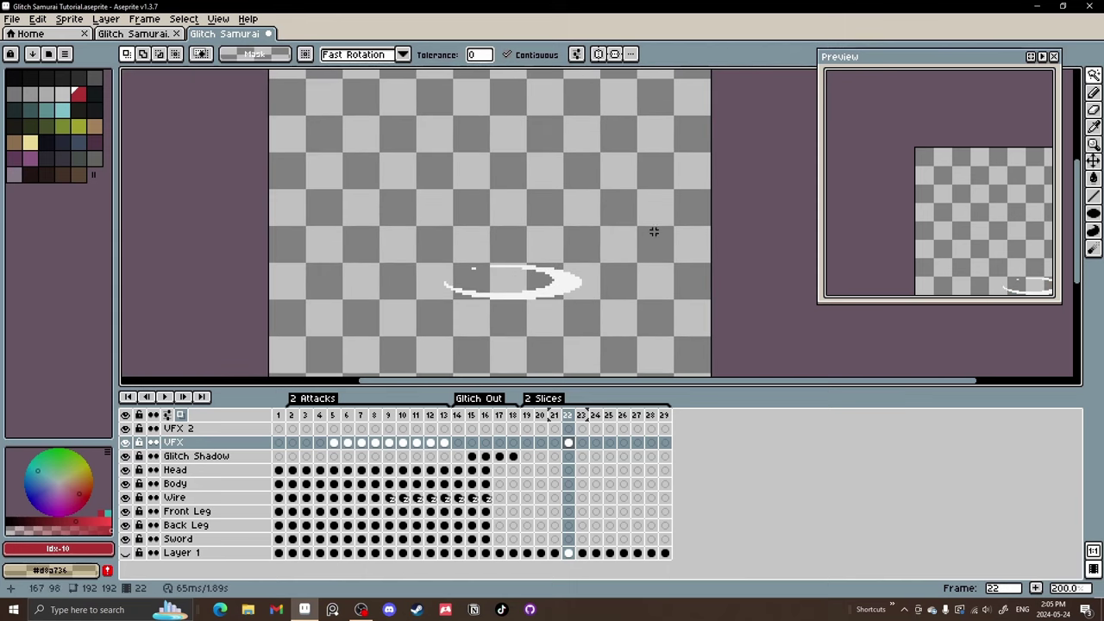
# Erase the stray white pixels left above the crescent's thin end on frame 22.
pyautogui.scroll(1, 571, 285)
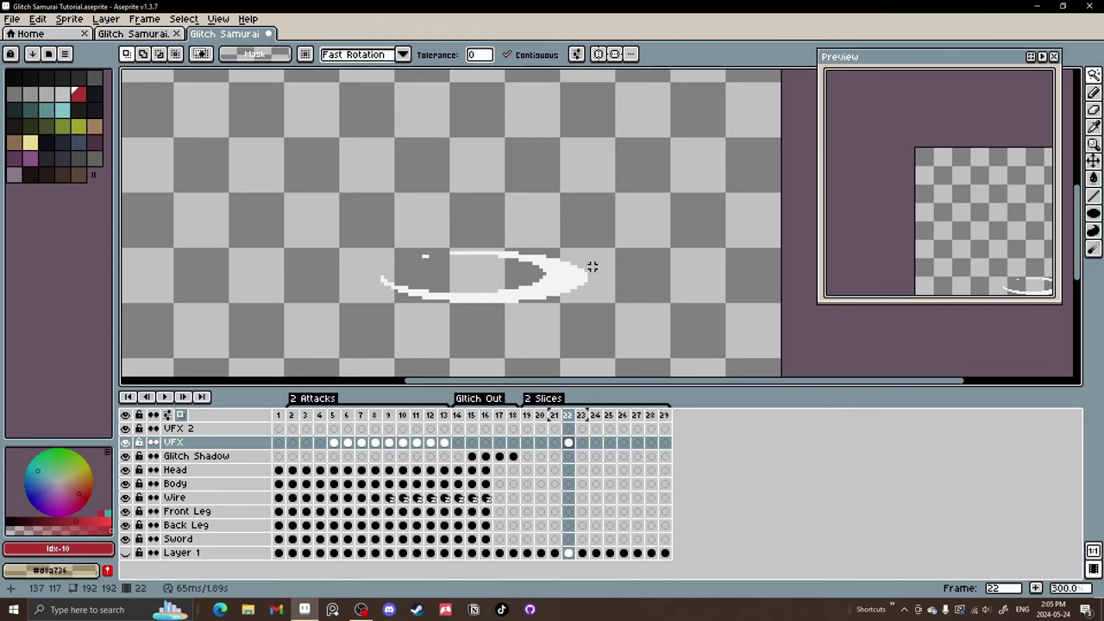
pyautogui.scroll(2, 427, 256)
pyautogui.press('e')
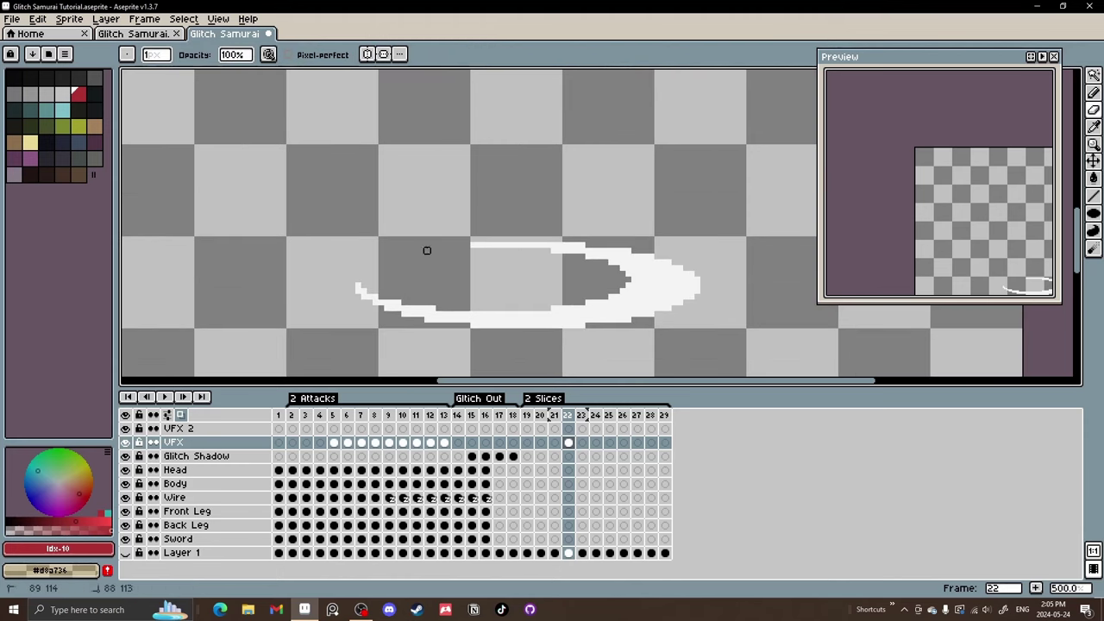
pyautogui.scroll(-3, 363, 281)
pyautogui.scroll(2, 429, 278)
# Flip the crescent horizontally, rotate it about 24.3 degrees, and move it up and to the left.
pyautogui.hotkey('ctrl', 't')
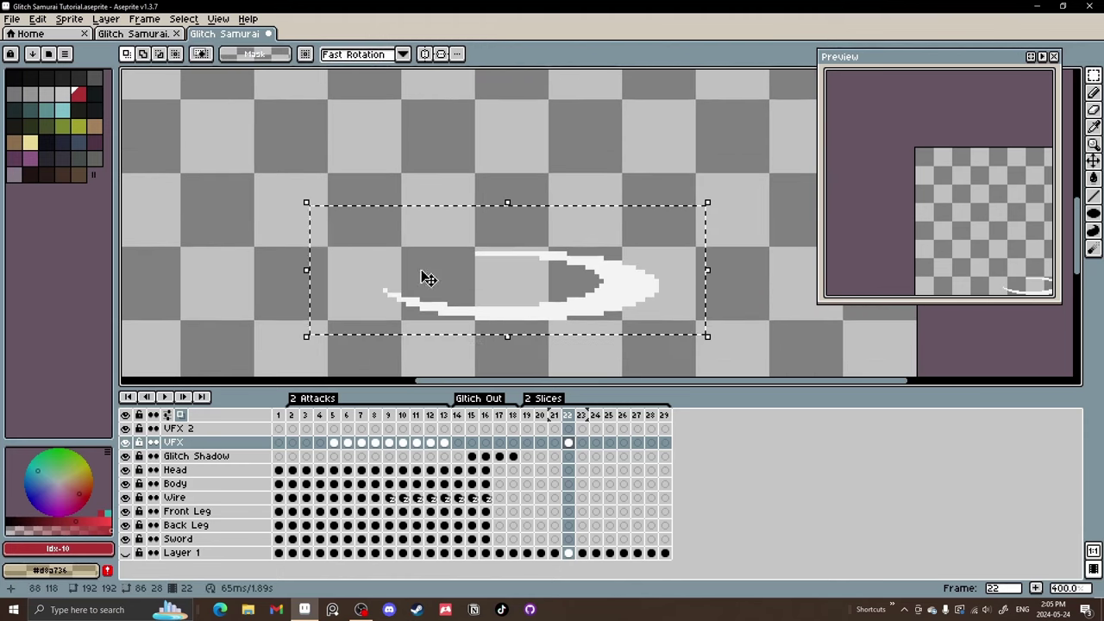
pyautogui.hotkey('shift', 'h')
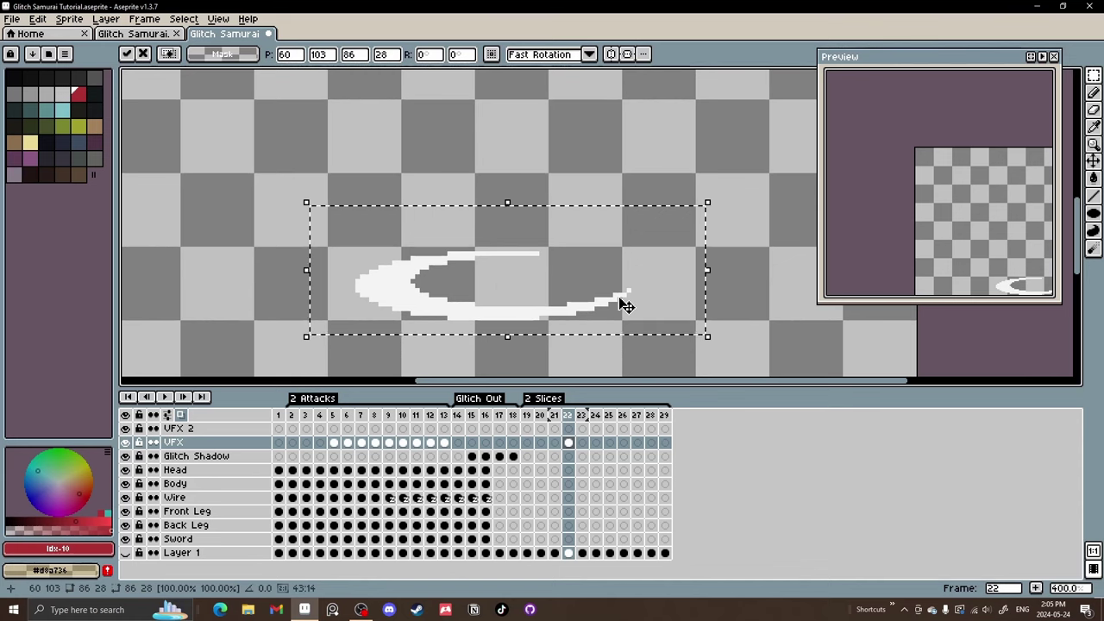
pyautogui.scroll(-1, 656, 309)
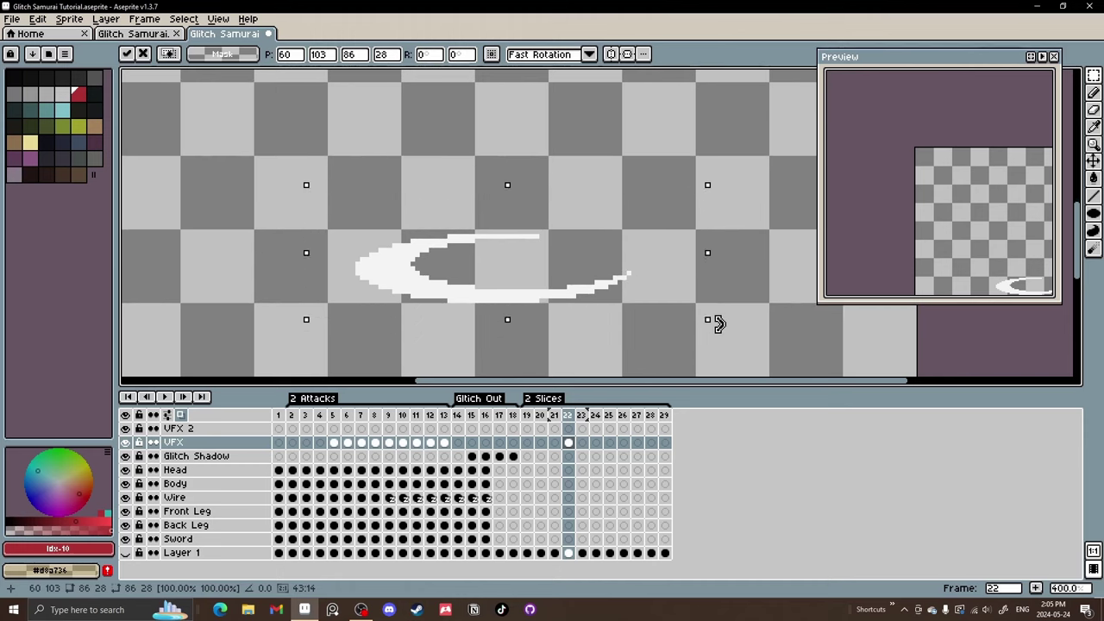
pyautogui.moveTo(716, 323); pyautogui.dragTo(779, 231)
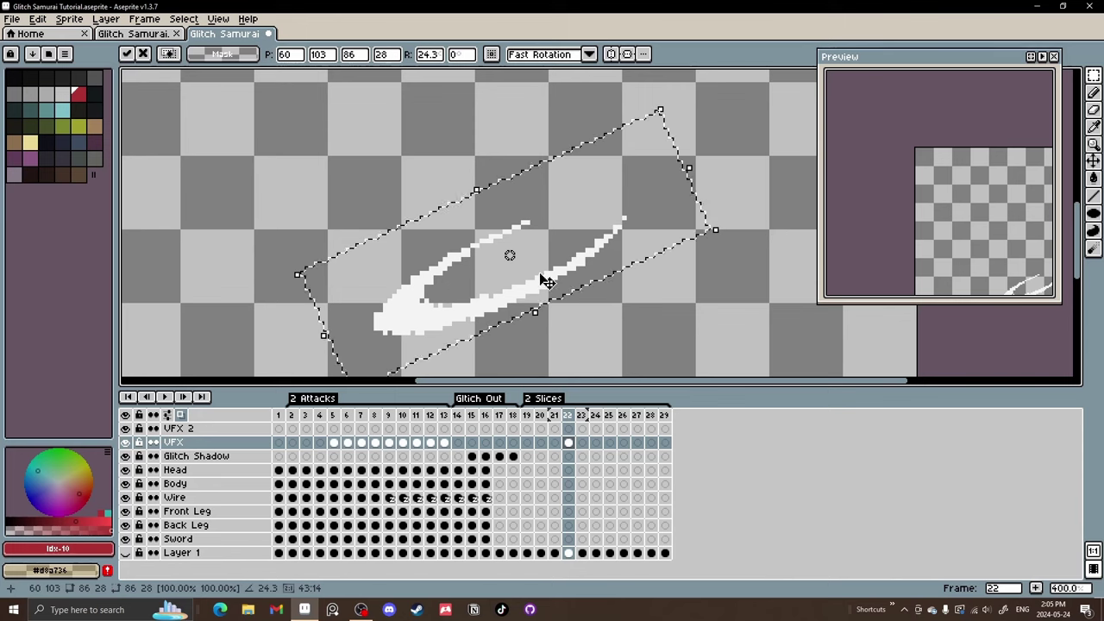
pyautogui.moveTo(542, 278); pyautogui.dragTo(486, 254)
pyautogui.press('Return')
pyautogui.scroll(-1, 567, 227)
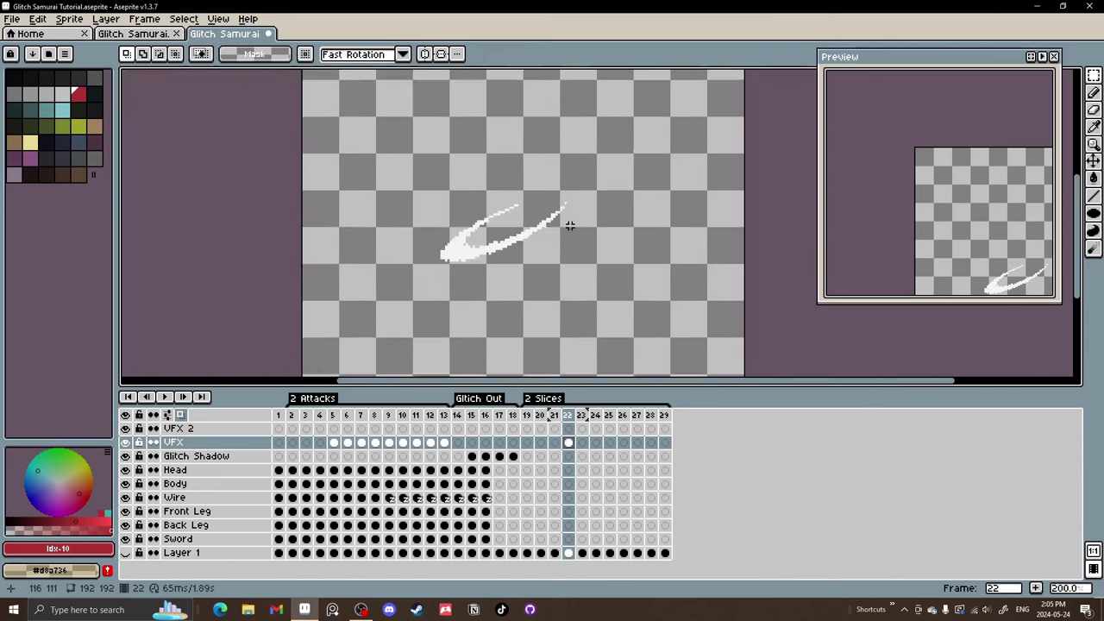
# Nudge the loose pixels on the rotated crescent's lower and inner edges by one pixel to even out the jagged outline.
pyautogui.scroll(3, 505, 230)
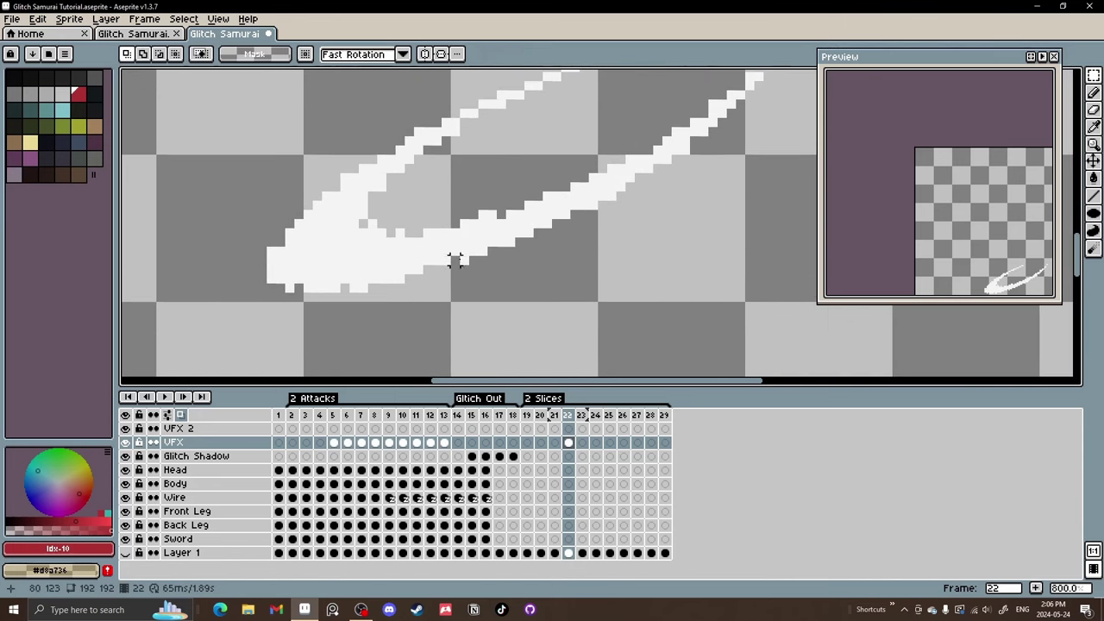
pyautogui.scroll(1, 289, 288)
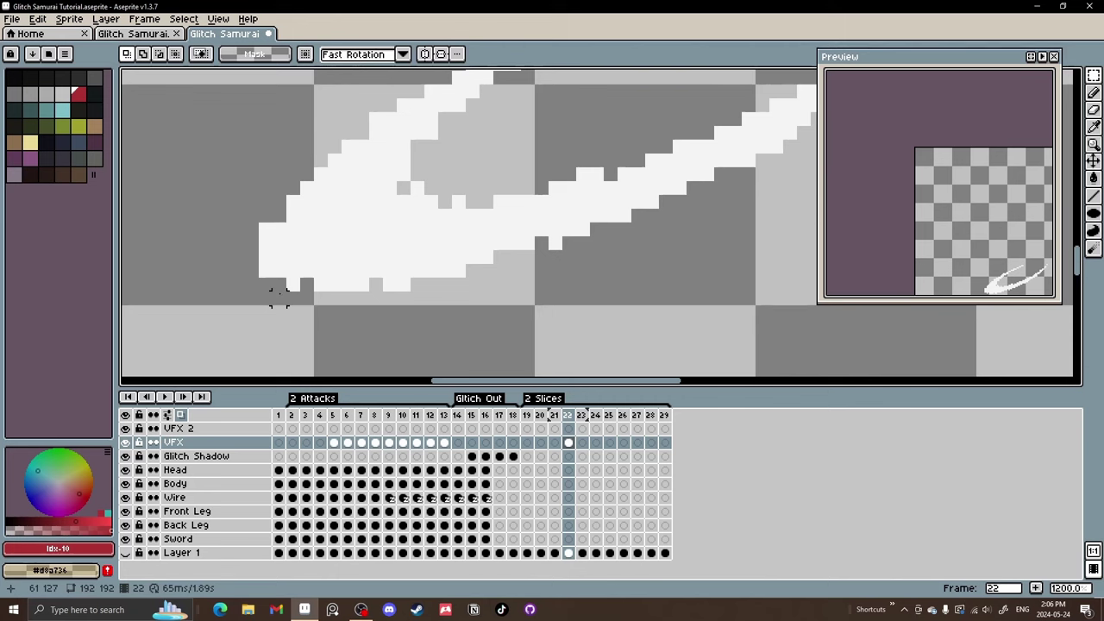
pyautogui.press('b')
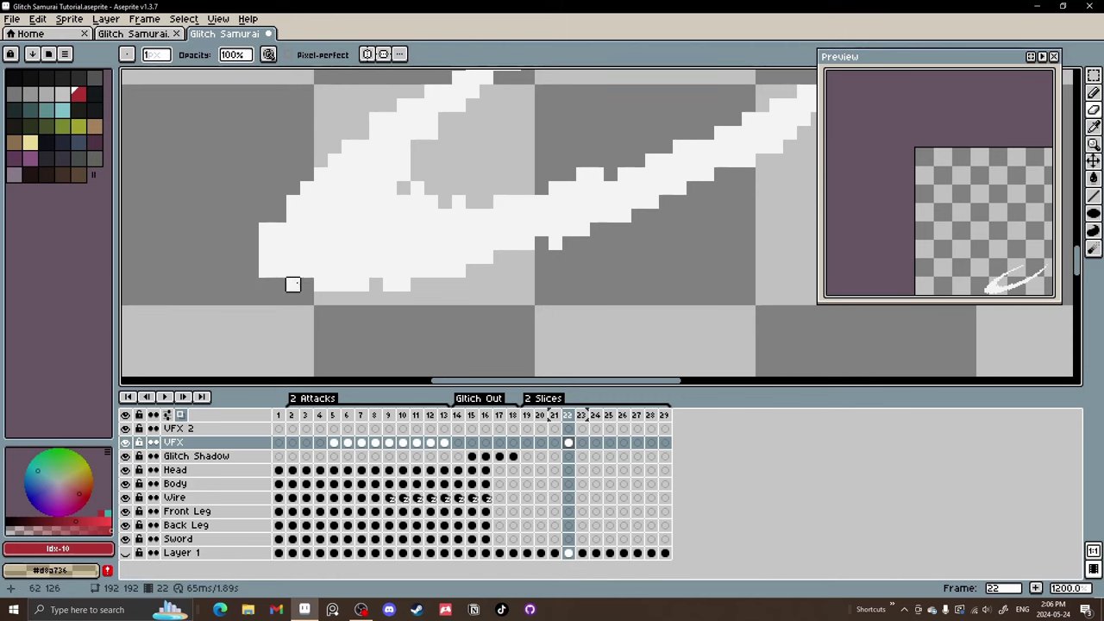
pyautogui.press('m')
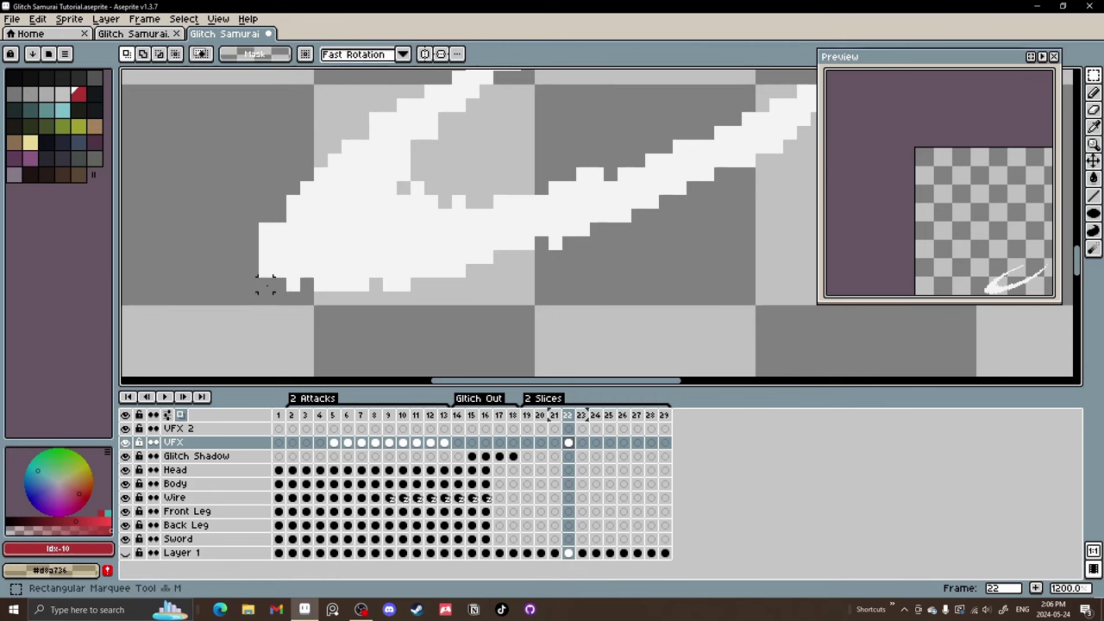
pyautogui.moveTo(263, 281); pyautogui.dragTo(299, 319)
pyautogui.press('Right')
pyautogui.hotkey('ctrl', 'd')
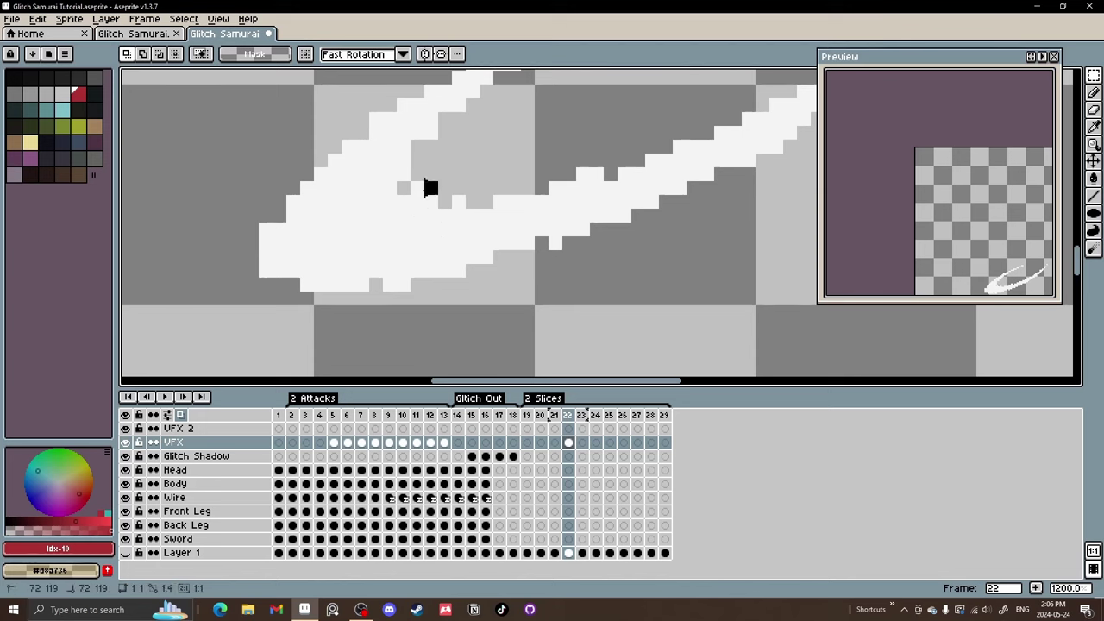
pyautogui.press('Left')
pyautogui.moveTo(425, 188); pyautogui.dragTo(459, 196)
pyautogui.hotkey('ctrl', 'd')
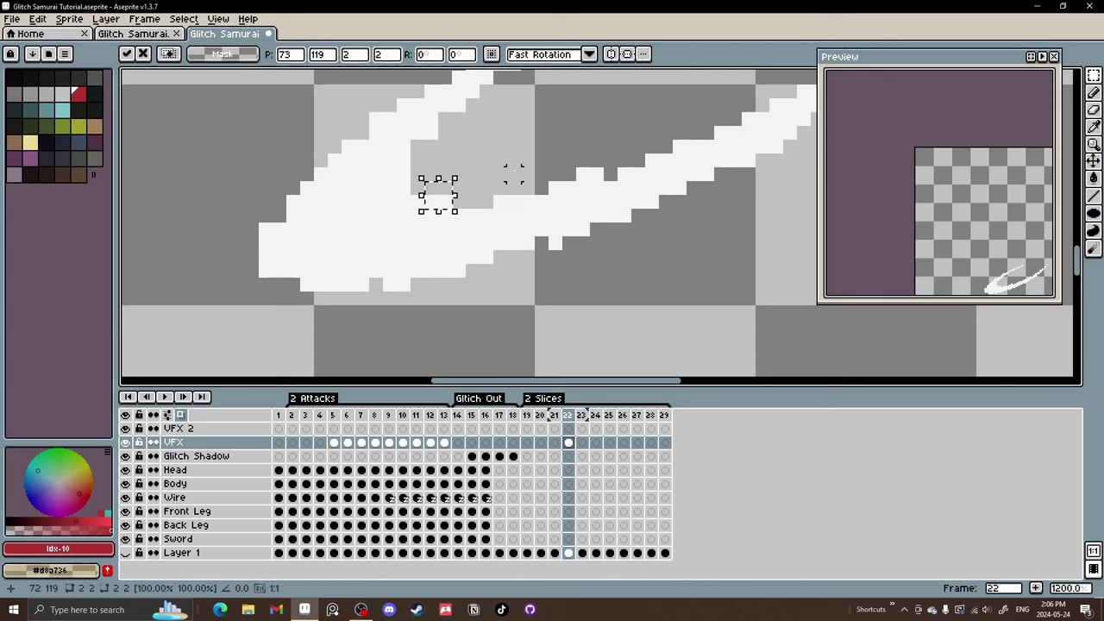
# Sample the crescent's white #F4F4F4, even out the inner curve, and trim the corner pixels of its thick tip.
pyautogui.scroll(1, 456, 191)
pyautogui.press('i')
pyautogui.click(409, 231)
pyautogui.press('l')
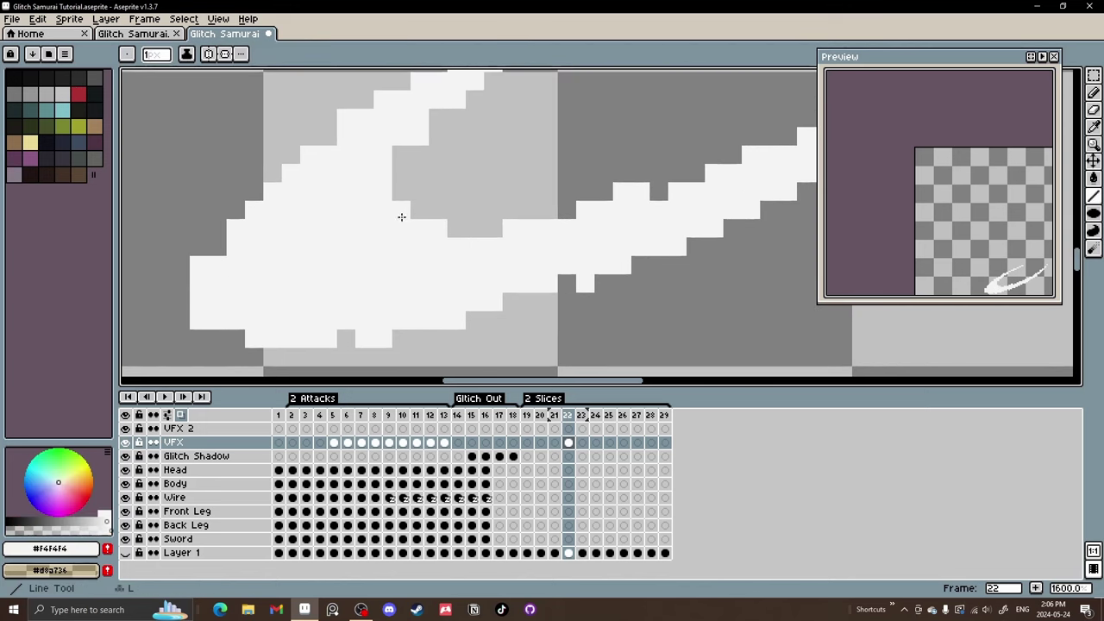
pyautogui.click(402, 217)
pyautogui.moveTo(340, 304); pyautogui.dragTo(358, 269)
pyautogui.press('e')
pyautogui.click(244, 296)
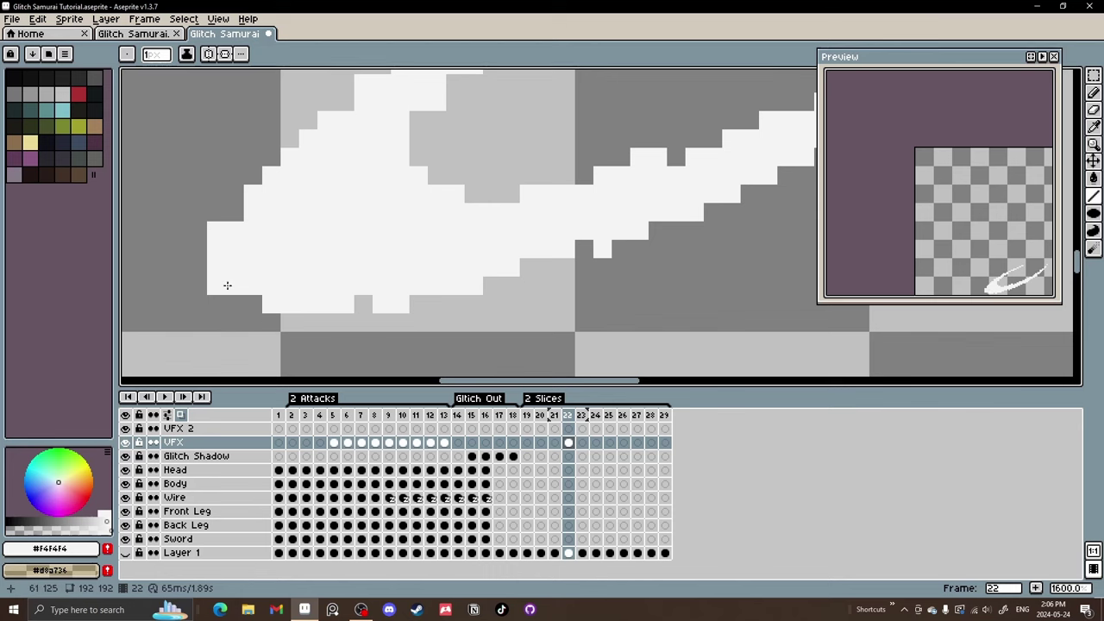
pyautogui.click(215, 285)
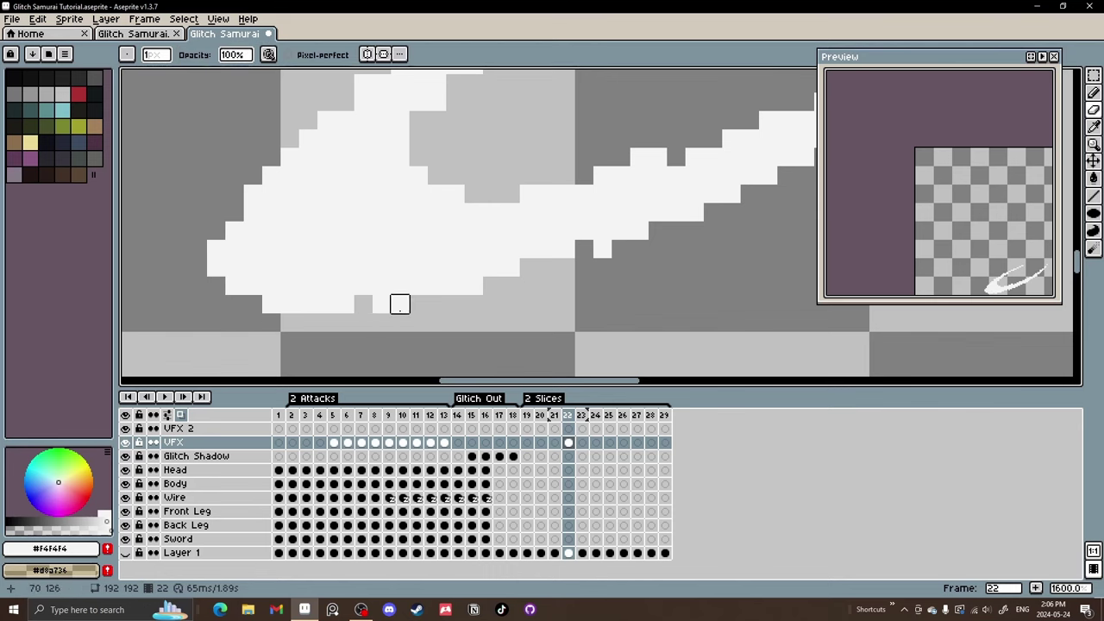
# Remove the protruding pixels and fill the notches along the crescent's lower and upper edges to smooth its arc.
pyautogui.click(399, 305)
pyautogui.press('b')
pyautogui.click(363, 305)
pyautogui.moveTo(470, 262); pyautogui.dragTo(377, 327)
pyautogui.click(490, 314)
pyautogui.scroll(-5, 584, 224)
pyautogui.scroll(4, 573, 226)
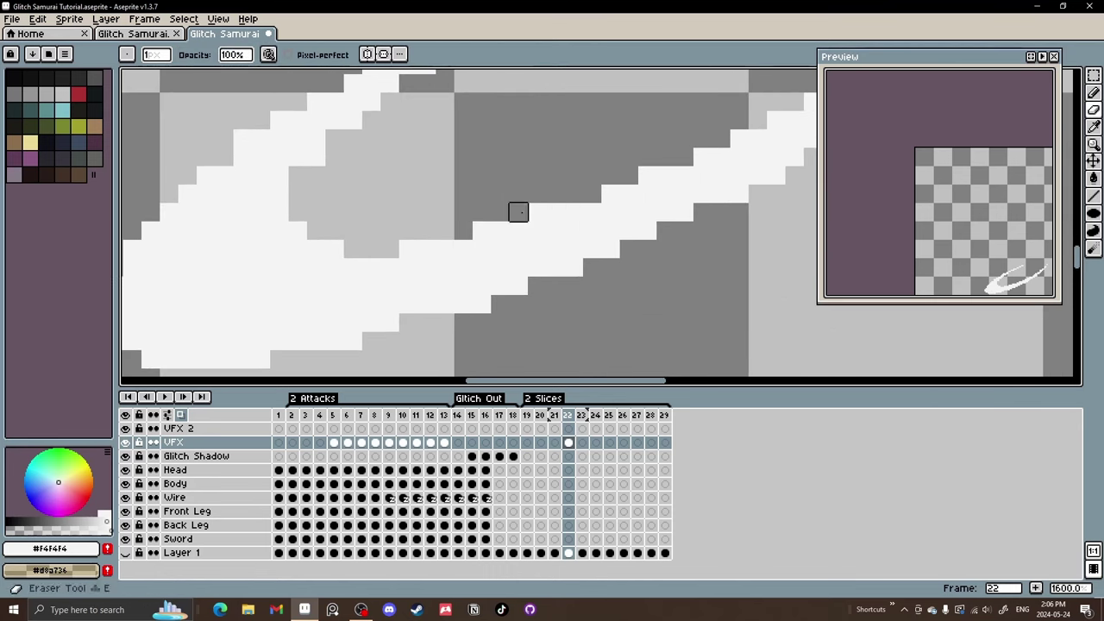
pyautogui.scroll(-4, 573, 227)
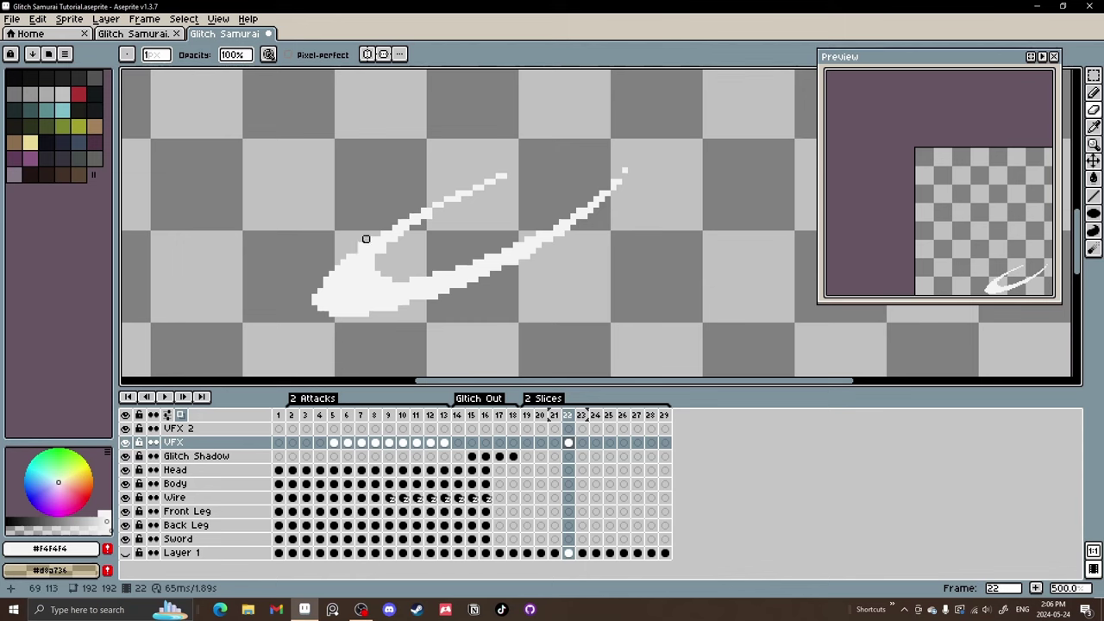
pyautogui.scroll(-3, 618, 181)
pyautogui.scroll(2, 572, 235)
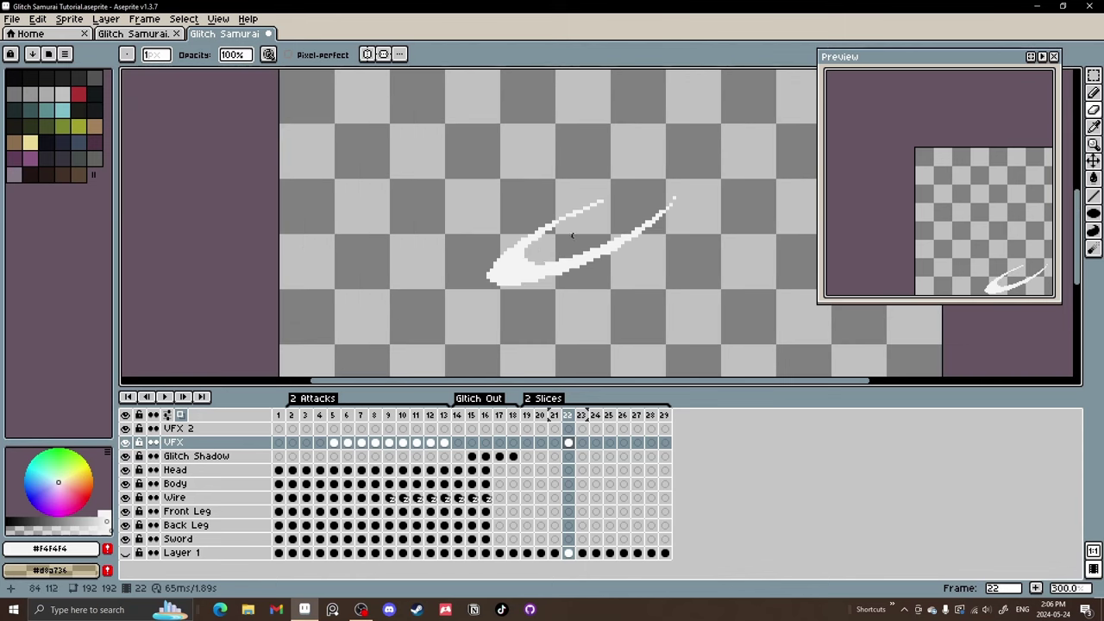
pyautogui.scroll(3, 528, 243)
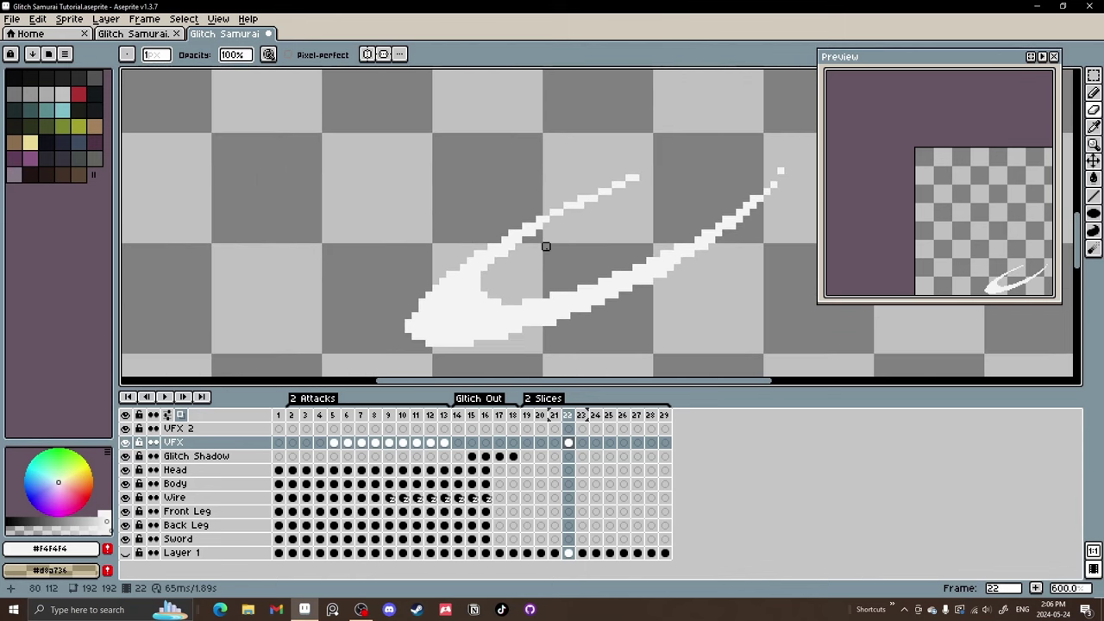
# Draw short white remnant dashes around the crescent's thick tip and lower edge on frame 23's VFX layer.
pyautogui.moveTo(452, 274)
pyautogui.mouseDown()
pyautogui.moveTo(351, 257)
pyautogui.moveTo(390, 281)
pyautogui.mouseUp()
pyautogui.press('b')
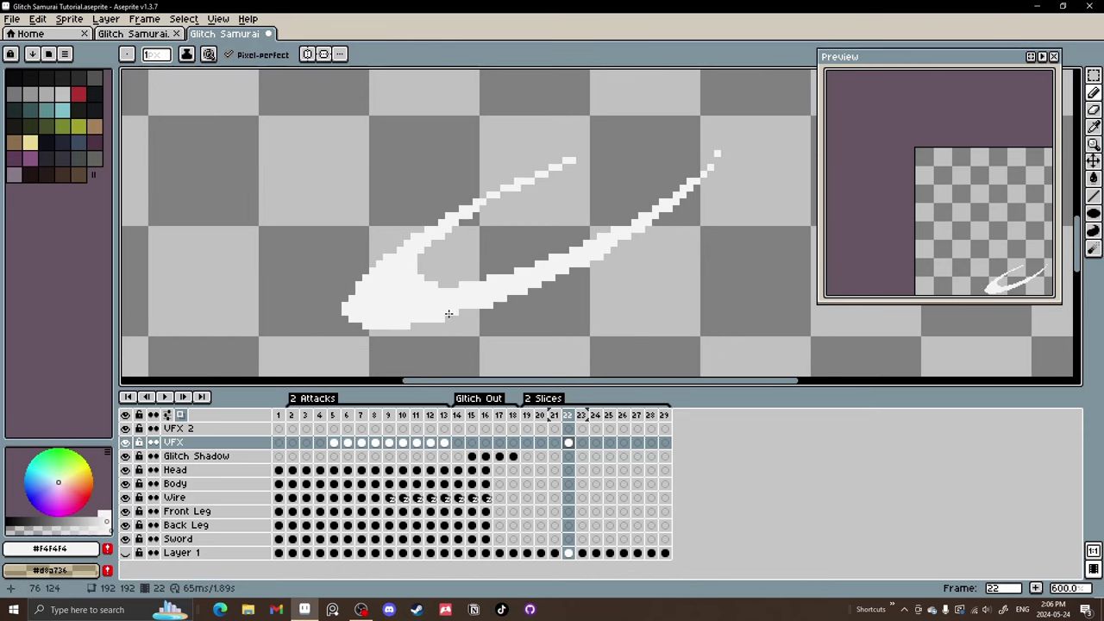
pyautogui.moveTo(432, 323); pyautogui.dragTo(454, 310)
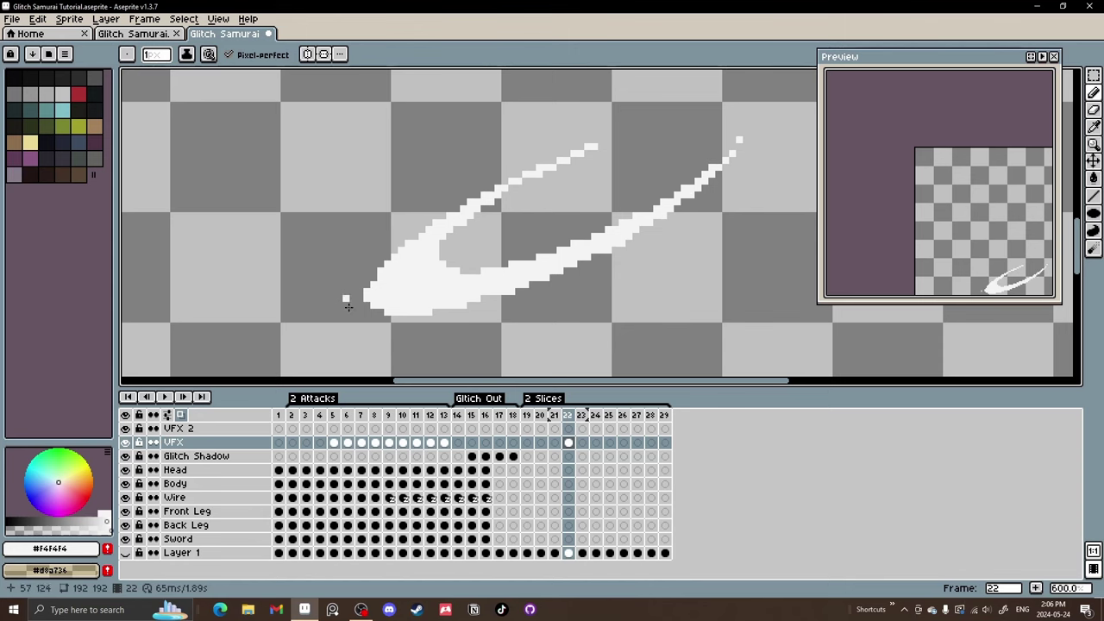
pyautogui.press('.')
pyautogui.scroll(4, 468, 308)
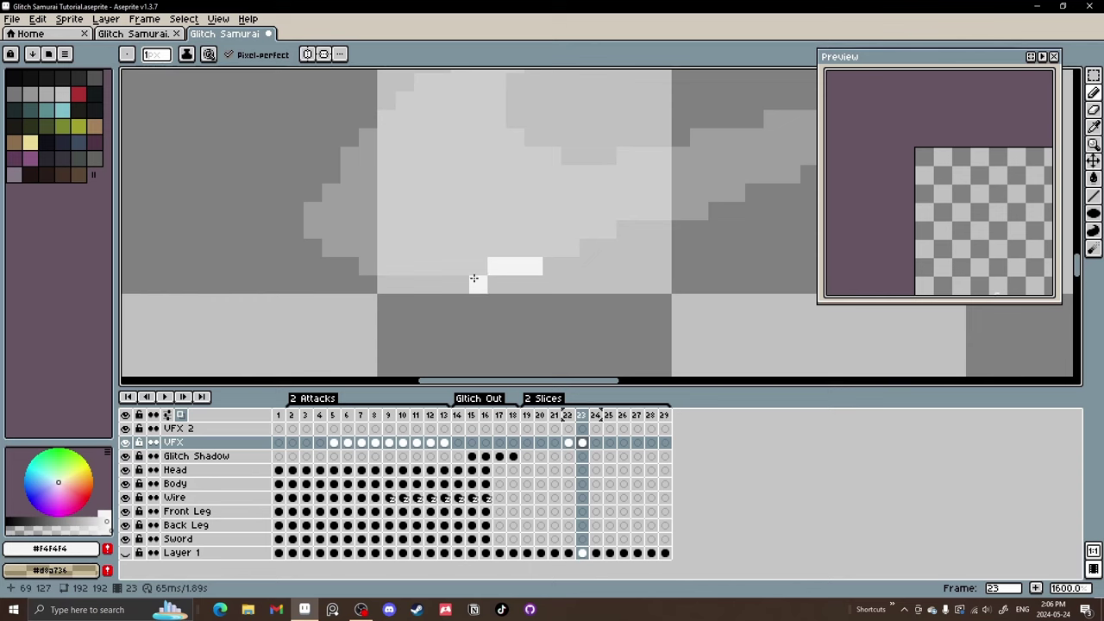
pyautogui.moveTo(474, 279); pyautogui.dragTo(446, 282)
pyautogui.click(331, 174)
pyautogui.click(312, 192)
pyautogui.click(312, 228)
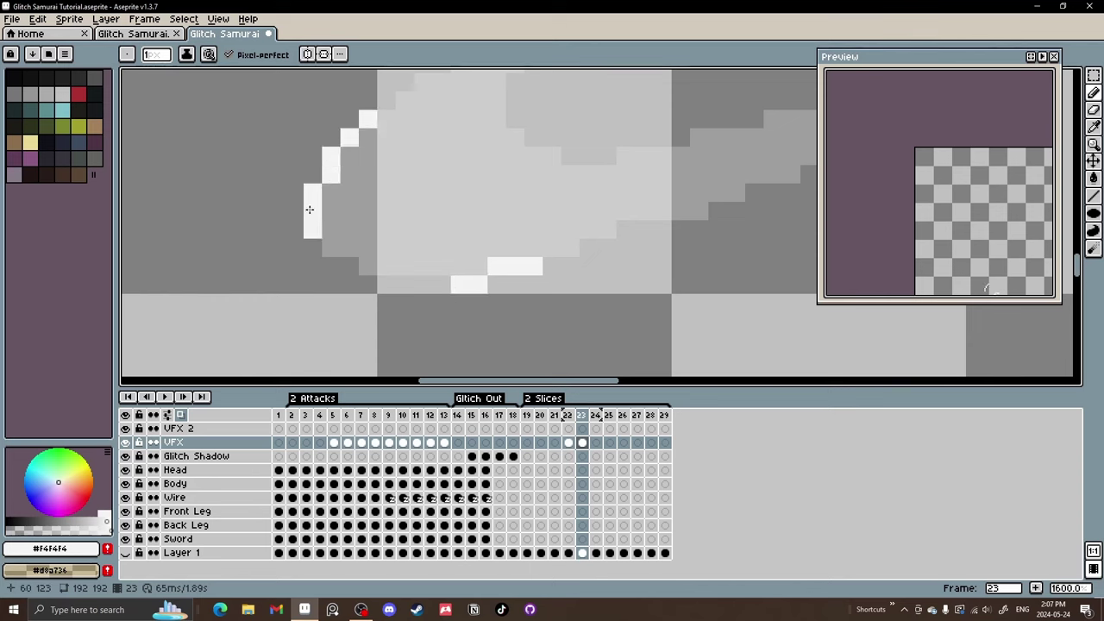
pyautogui.click(330, 193)
pyautogui.scroll(1, 333, 217)
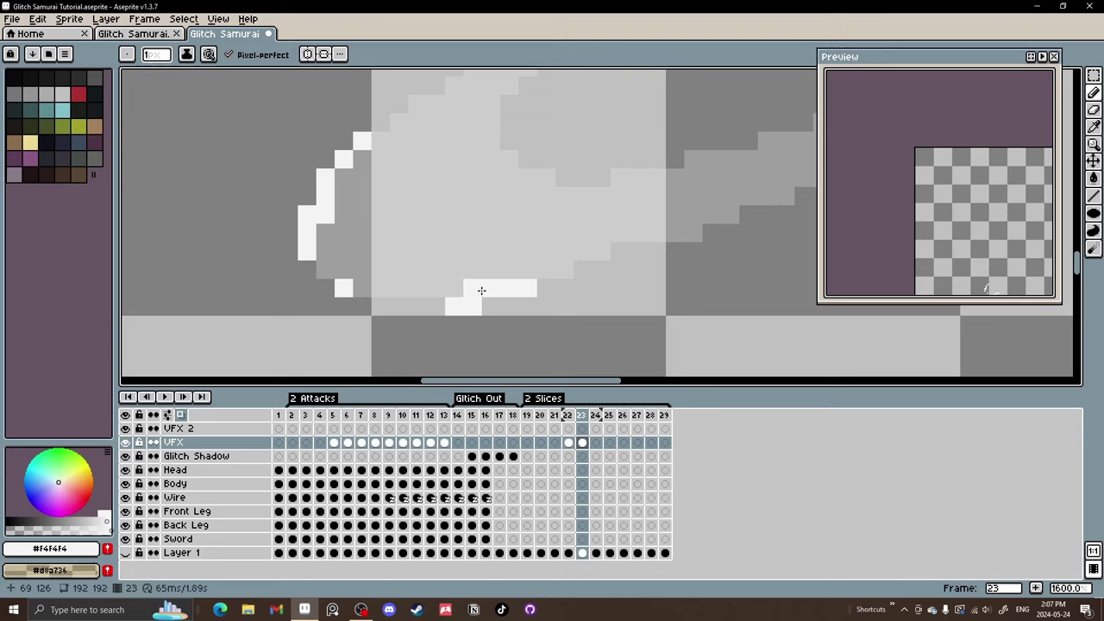
# Add shrinking white pixels at the lower remnant on frames 24 and 25 of the VFX layer.
pyautogui.scroll(-5, 482, 290)
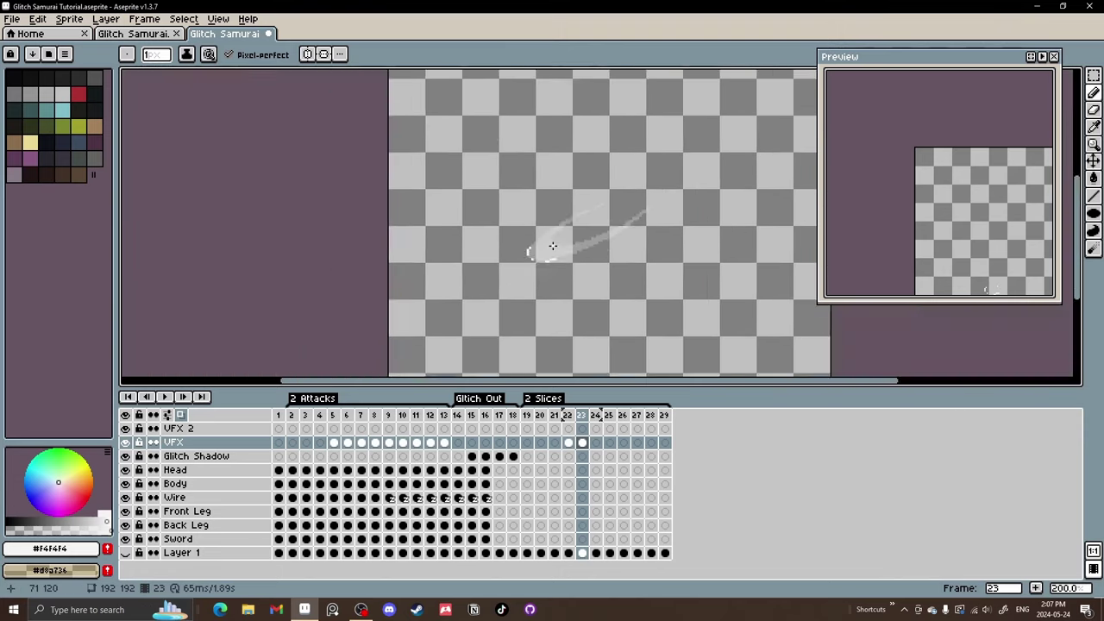
pyautogui.scroll(3, 553, 247)
pyautogui.scroll(4, 530, 267)
pyautogui.press('.')
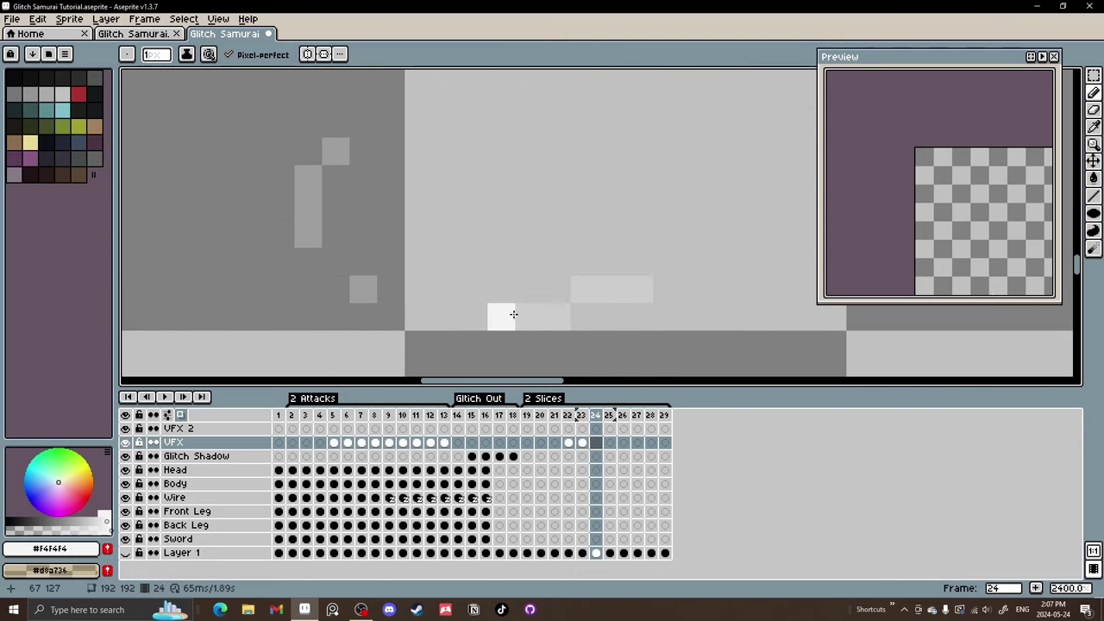
pyautogui.press('.')
pyautogui.press(',')
pyautogui.press(',')
# Reshape the tip's outer remnant on frame 23 and draw its smaller white pixels on frame 24.
pyautogui.moveTo(296, 152); pyautogui.dragTo(296, 182)
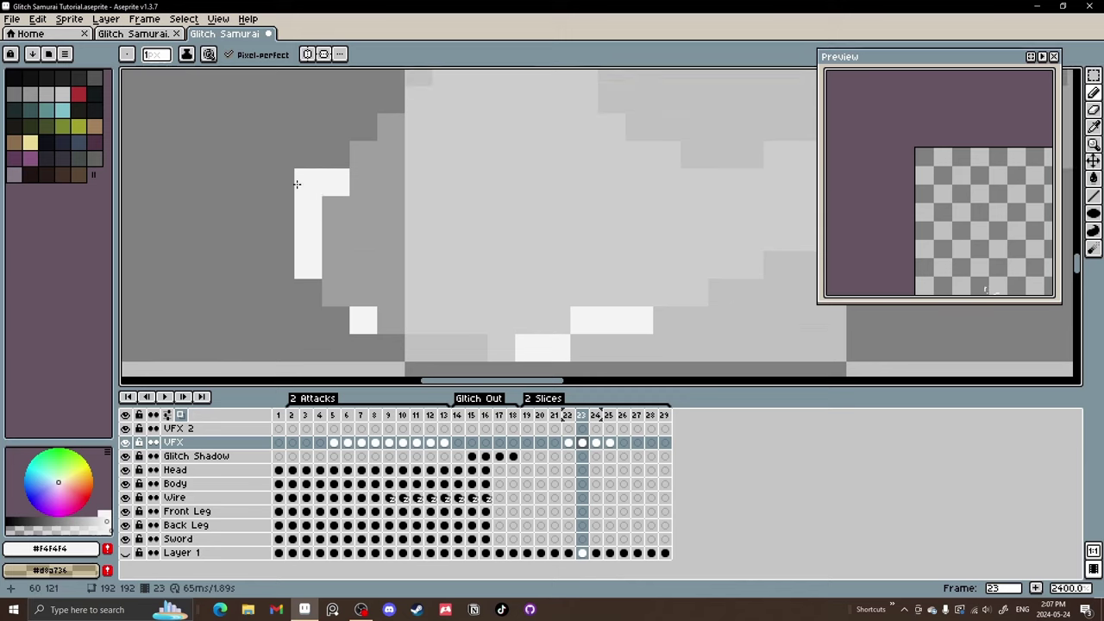
pyautogui.moveTo(353, 213)
pyautogui.mouseDown()
pyautogui.moveTo(375, 257)
pyautogui.moveTo(350, 203)
pyautogui.mouseUp()
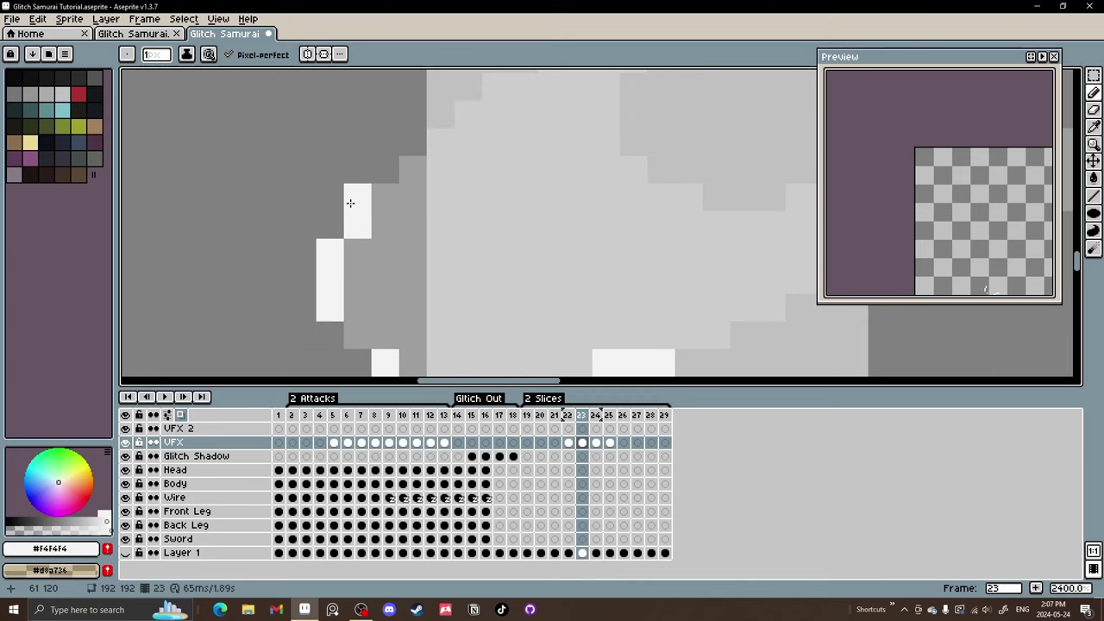
pyautogui.press('.')
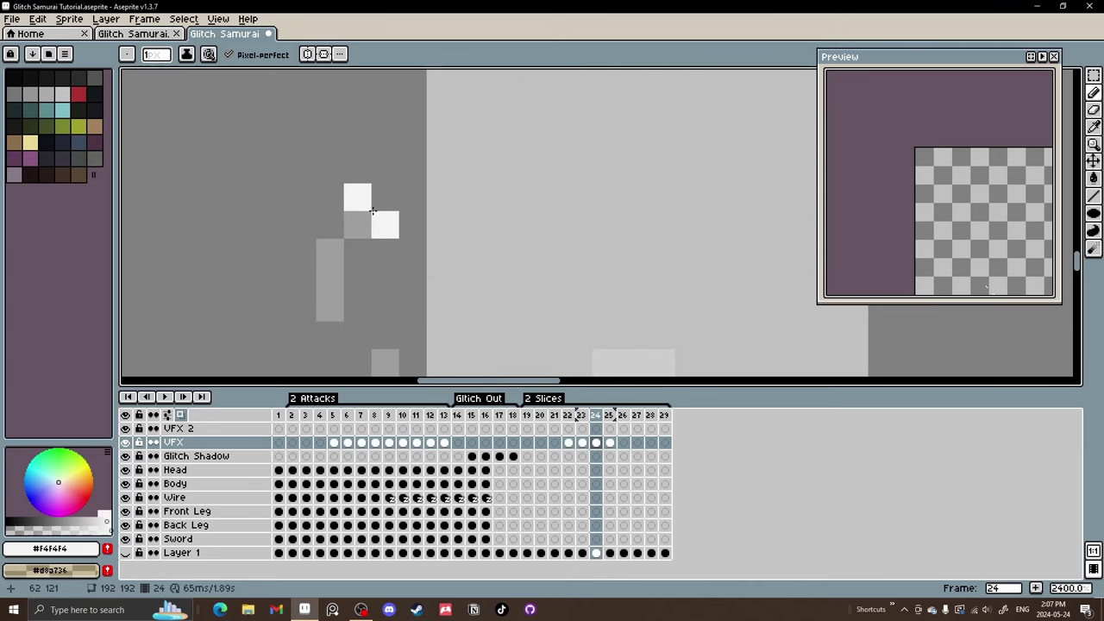
pyautogui.click(376, 215)
# Reduce the slash remnants to single white pixels on frames 25 and 26 of the VFX layer.
pyautogui.press('.')
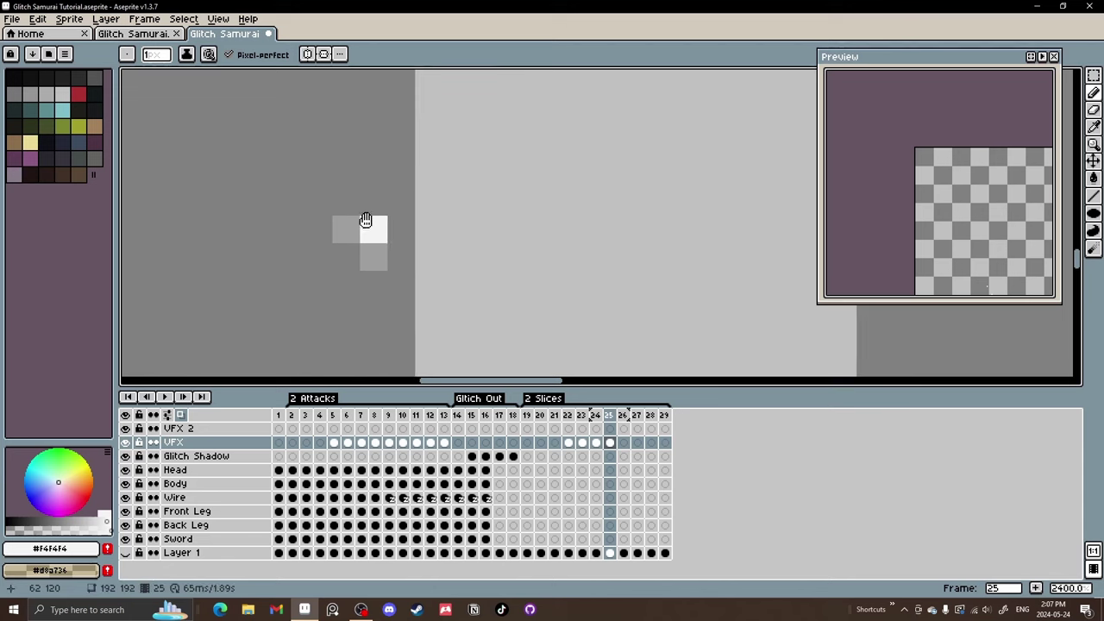
pyautogui.press('.')
pyautogui.scroll(-3, 443, 214)
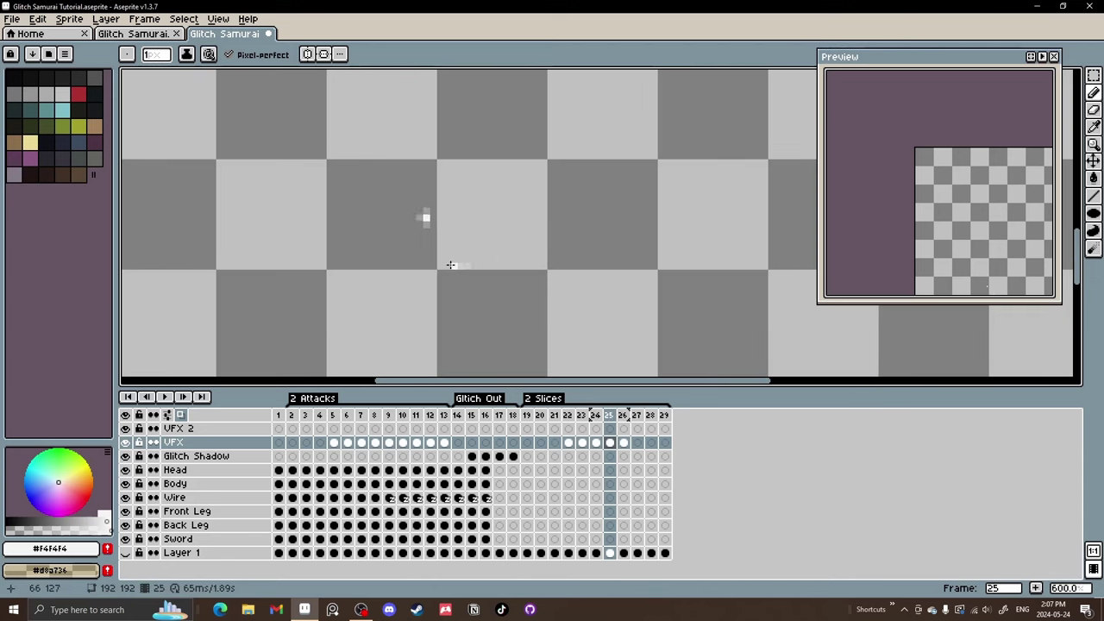
pyautogui.scroll(2, 451, 264)
pyautogui.scroll(1, 450, 268)
pyautogui.scroll(-4, 439, 254)
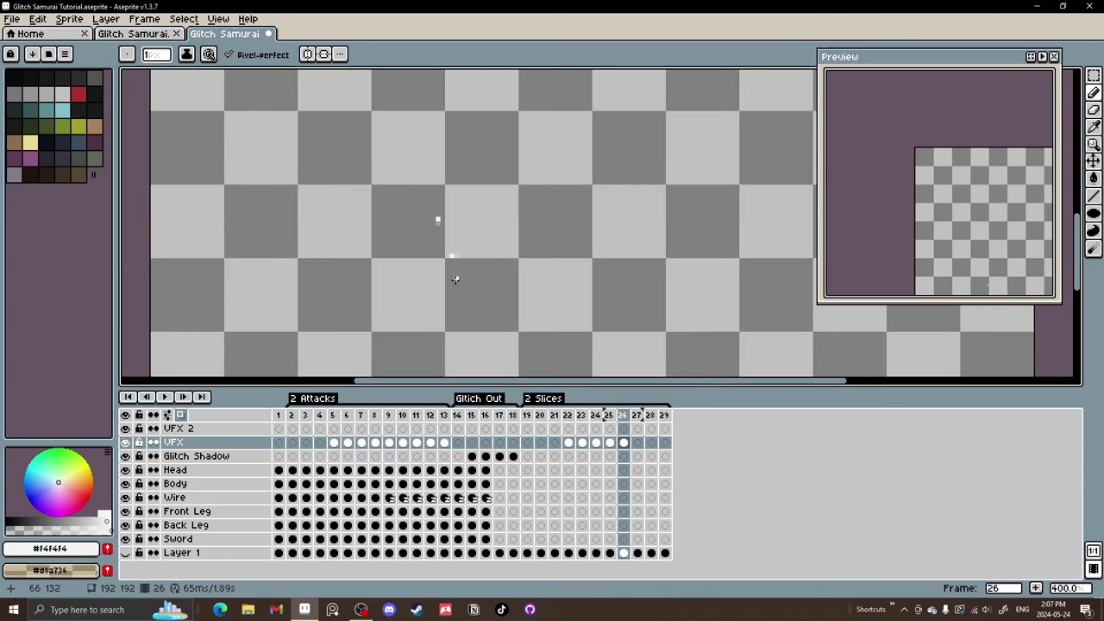
# Play the animation to check how the slash and its remnants fade out.
pyautogui.click(182, 397)
pyautogui.scroll(-5, 524, 291)
pyautogui.scroll(3, 493, 288)
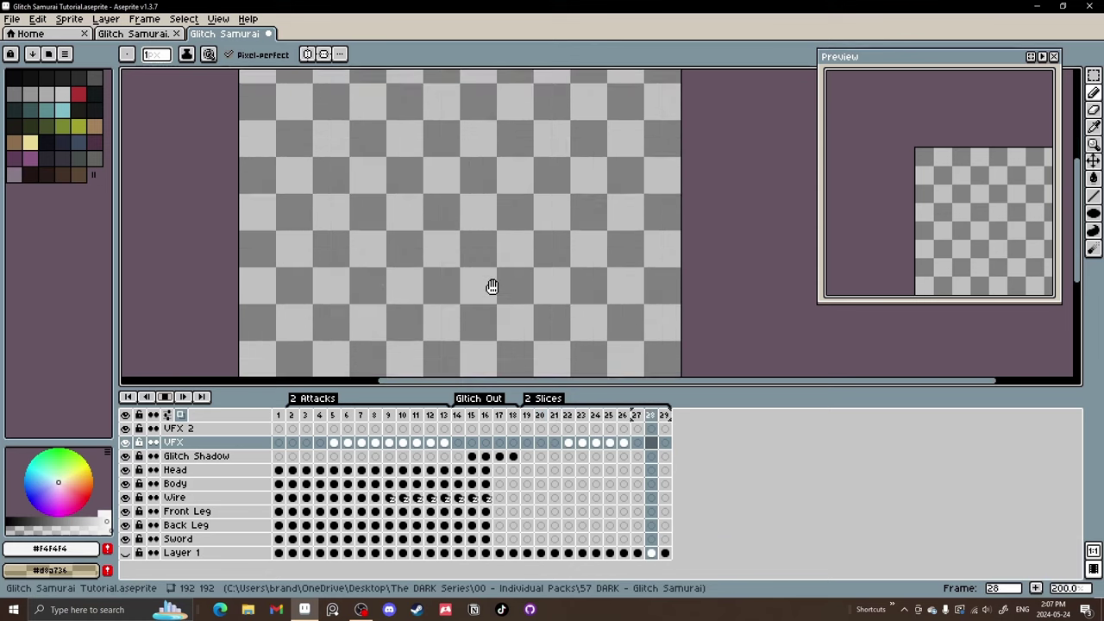
pyautogui.scroll(3, 437, 303)
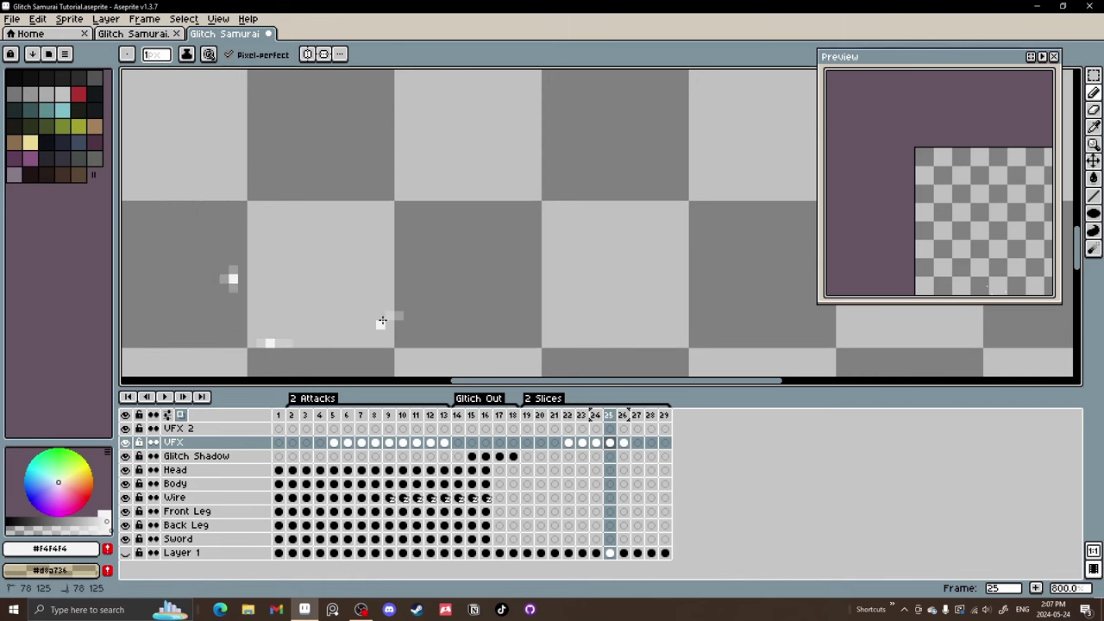
# Play the 2 Slices sequence zoomed out and review the first slash's VFX cels from frame 22 on.
pyautogui.click(164, 397)
pyautogui.scroll(-3, 603, 291)
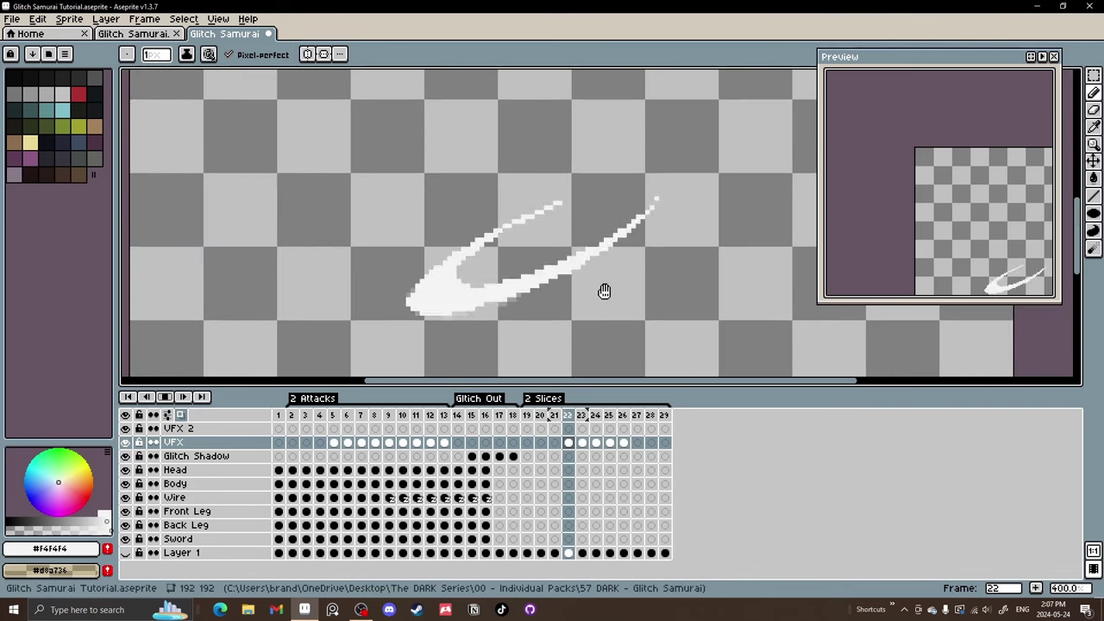
pyautogui.scroll(-2, 604, 291)
pyautogui.scroll(-1, 616, 288)
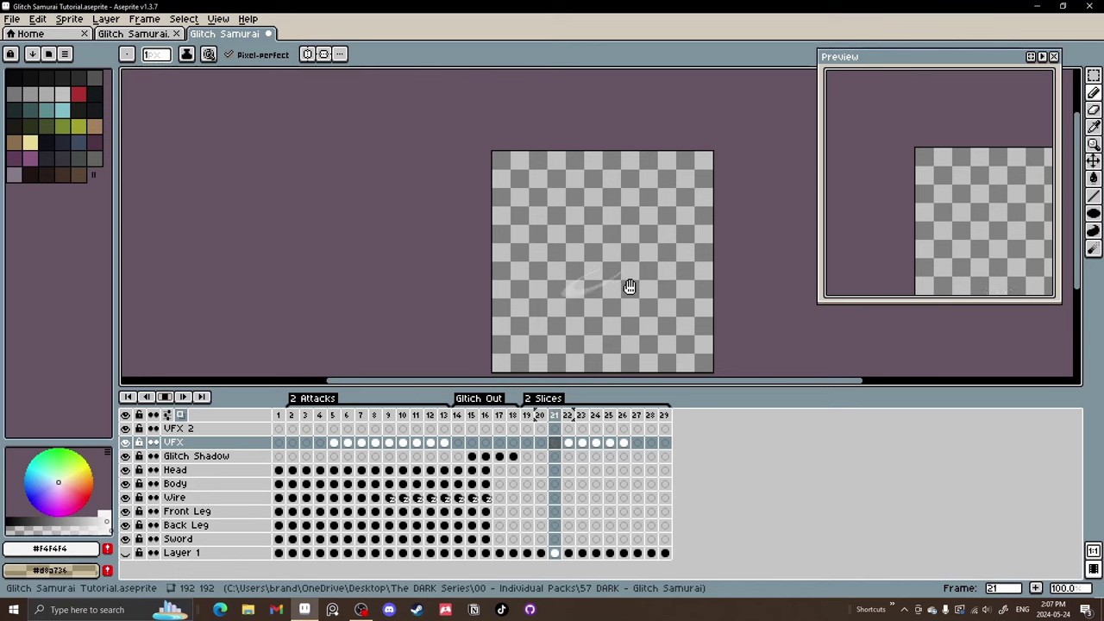
pyautogui.scroll(1, 629, 287)
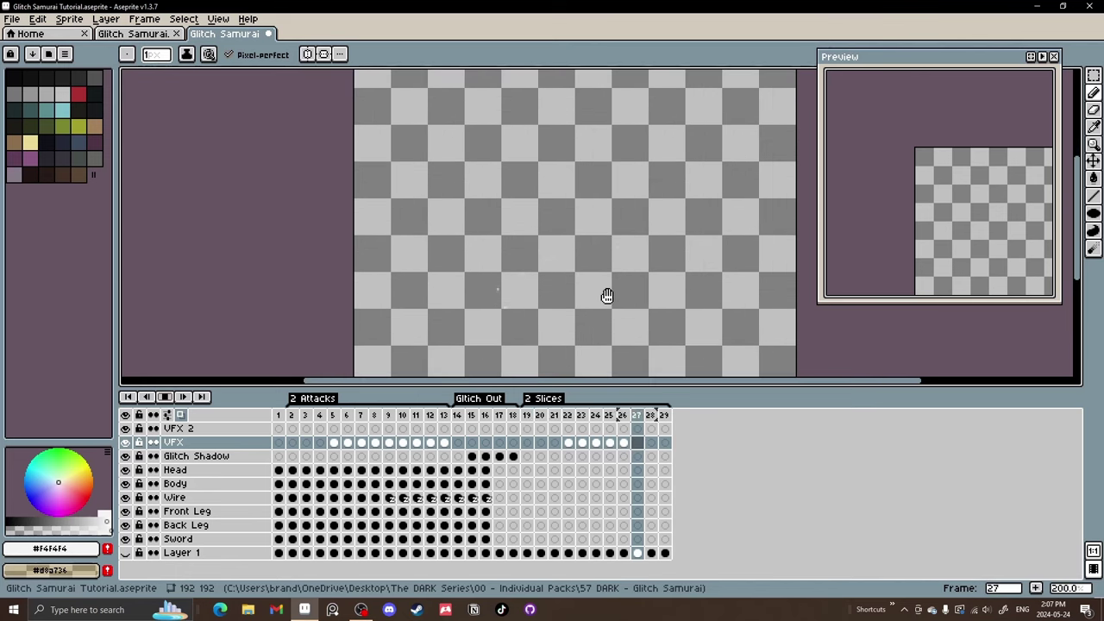
pyautogui.click(569, 443)
pyautogui.moveTo(576, 445); pyautogui.dragTo(618, 449)
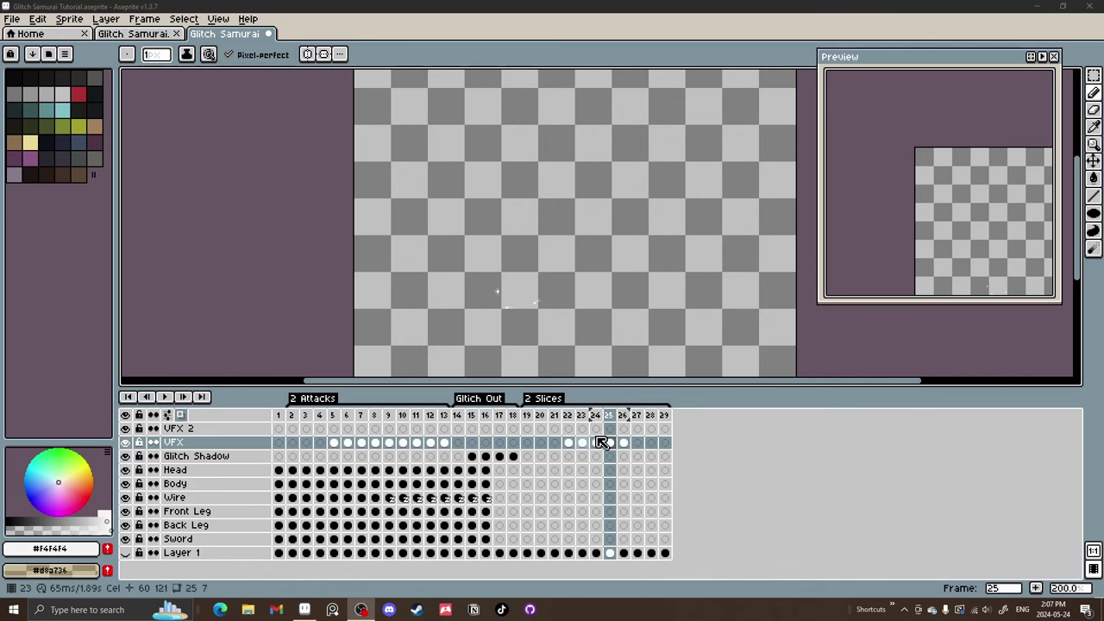
# Draw a wide, flat filled white ellipse on frame 25 of the VFX 2 layer, beside the first slash's remnants.
pyautogui.click(610, 433)
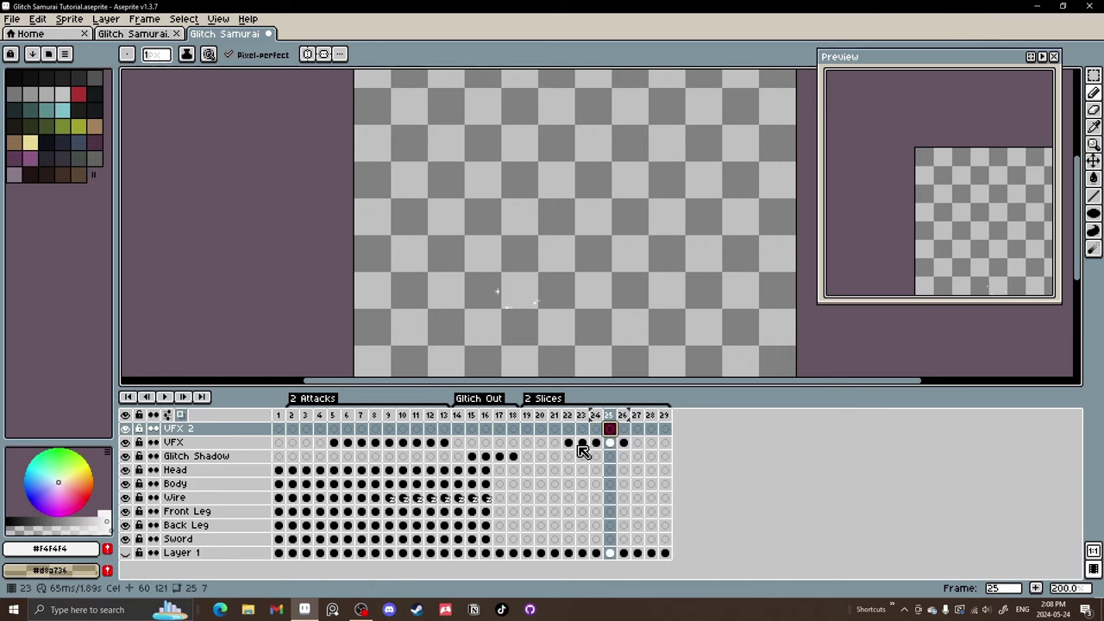
pyautogui.moveTo(690, 301); pyautogui.dragTo(664, 308)
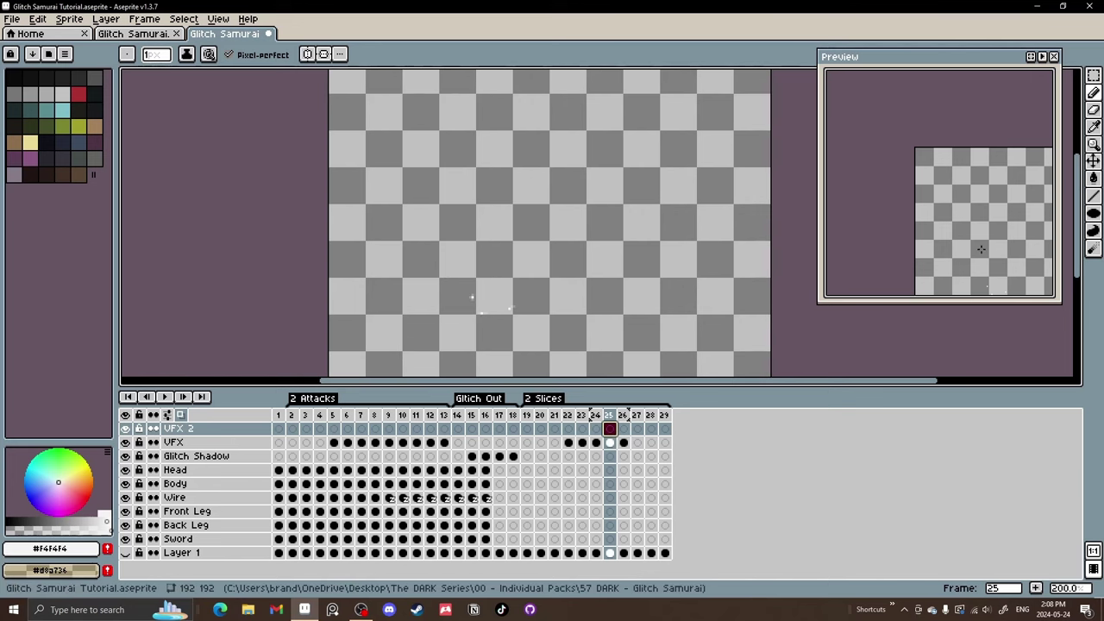
pyautogui.click(1093, 213)
pyautogui.scroll(2, 458, 254)
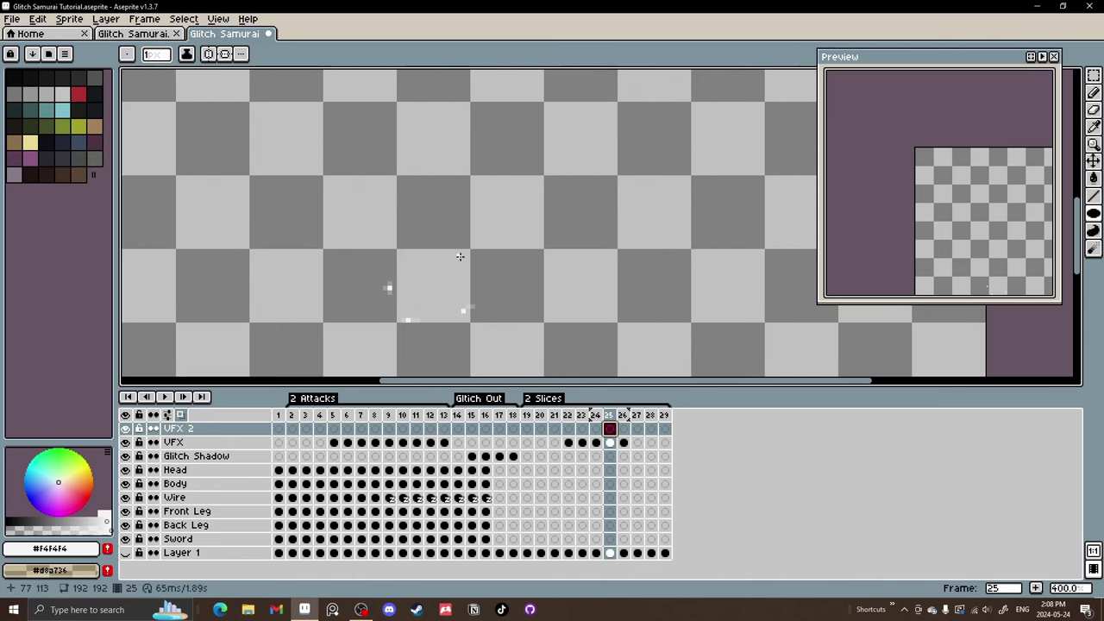
pyautogui.moveTo(454, 254); pyautogui.dragTo(747, 307)
pyautogui.hscroll(2, 668, 302)
pyautogui.scroll(-1, 575, 279)
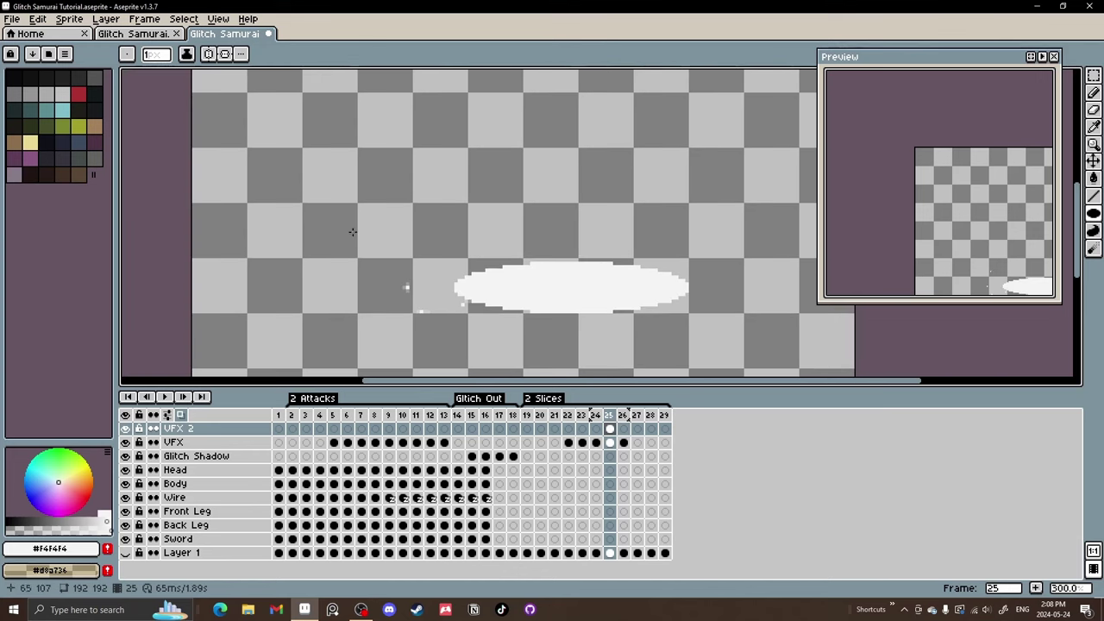
# Cut a 48 by 12 pixel red ellipse out of the white ellipse's left part to form a crescent.
pyautogui.click(77, 98)
pyautogui.moveTo(436, 170); pyautogui.dragTo(568, 229)
pyautogui.press('w')
pyautogui.click(543, 238)
pyautogui.hotkey('ctrl', 'z')
pyautogui.moveTo(622, 260); pyautogui.dragTo(547, 308)
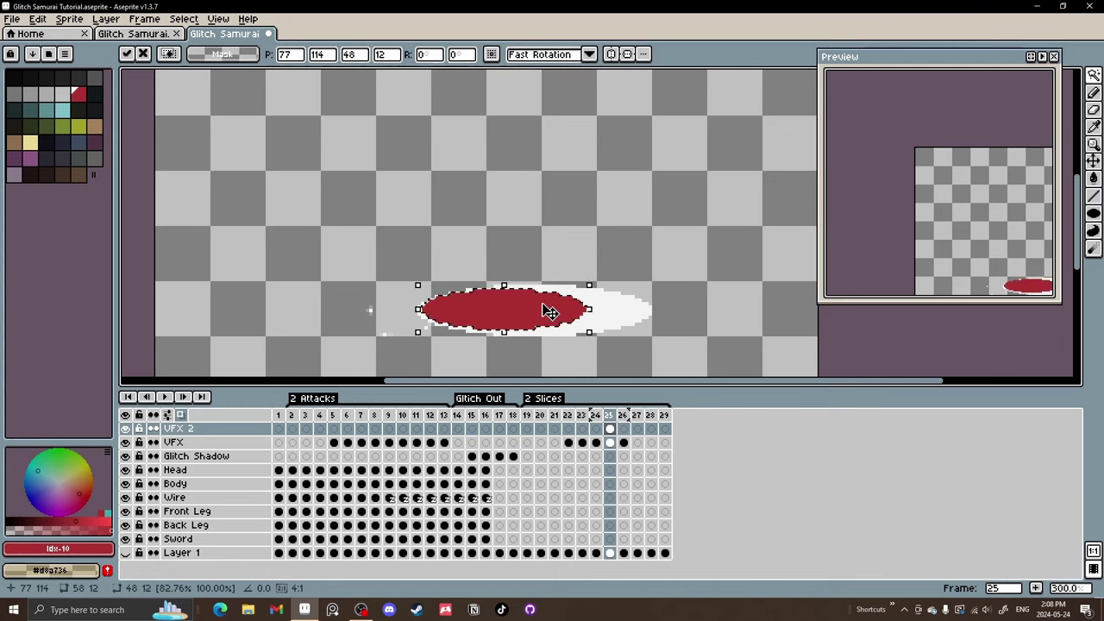
pyautogui.press('Return')
pyautogui.press('w')
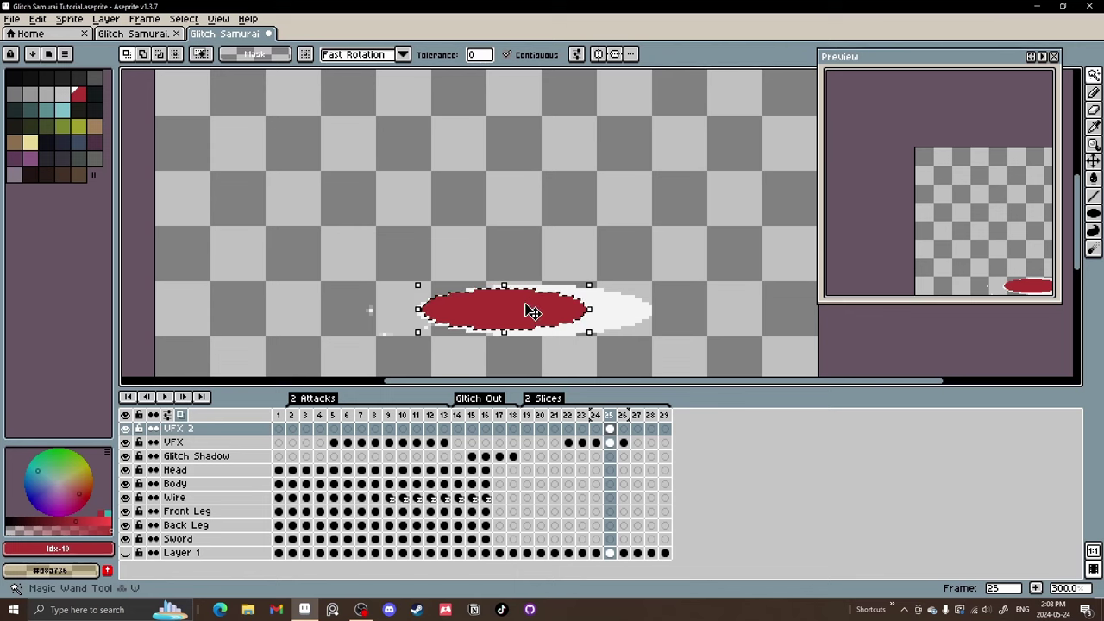
pyautogui.press('Delete')
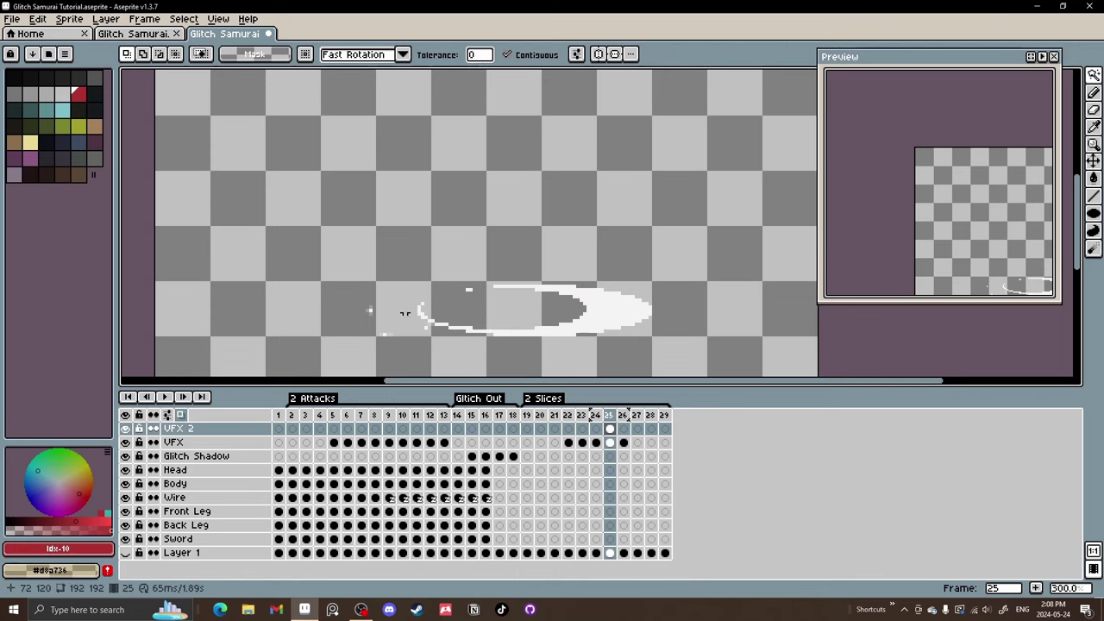
# Erase the stray pixels and shorten the lower tip at the crescent's open left end.
pyautogui.scroll(3, 424, 313)
pyautogui.scroll(2, 427, 312)
pyautogui.press('e')
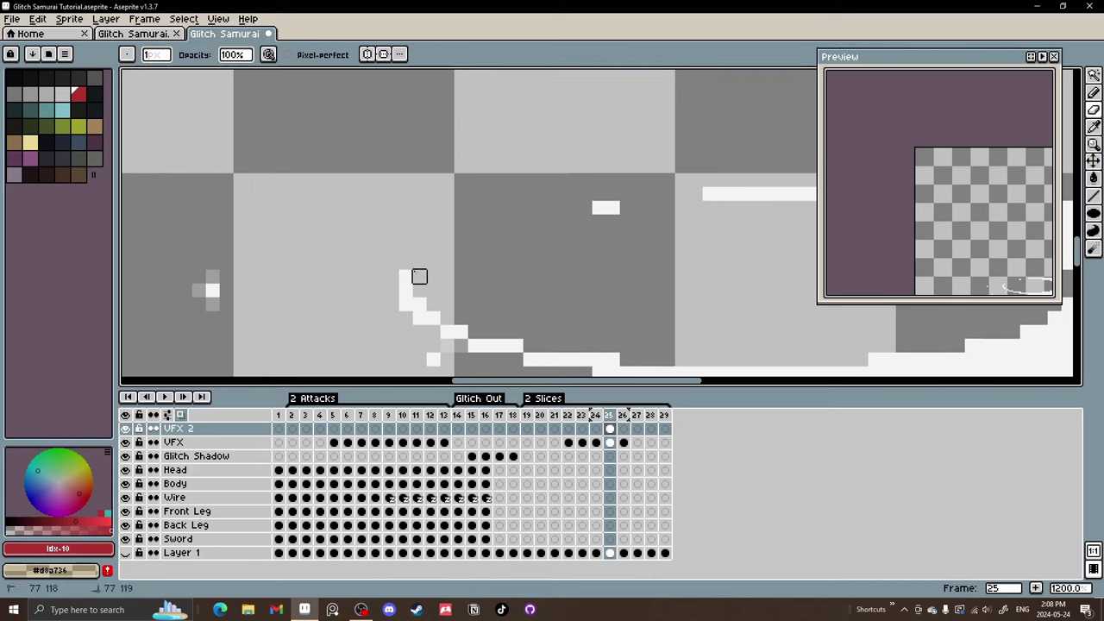
pyautogui.moveTo(405, 276); pyautogui.dragTo(420, 289)
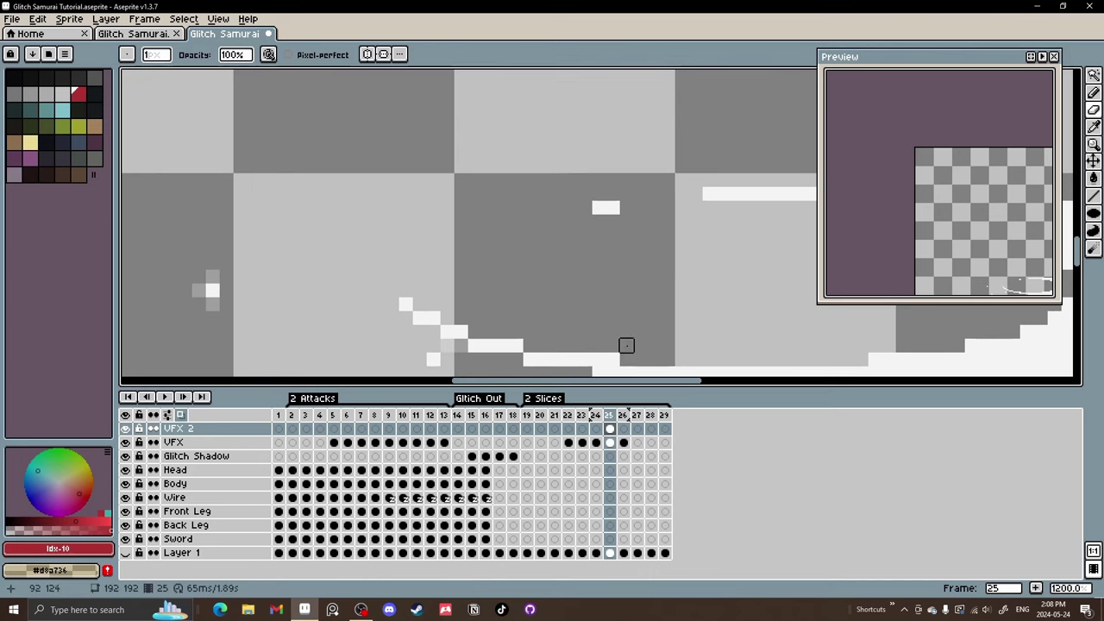
pyautogui.scroll(-2, 466, 219)
pyautogui.scroll(-2, 592, 261)
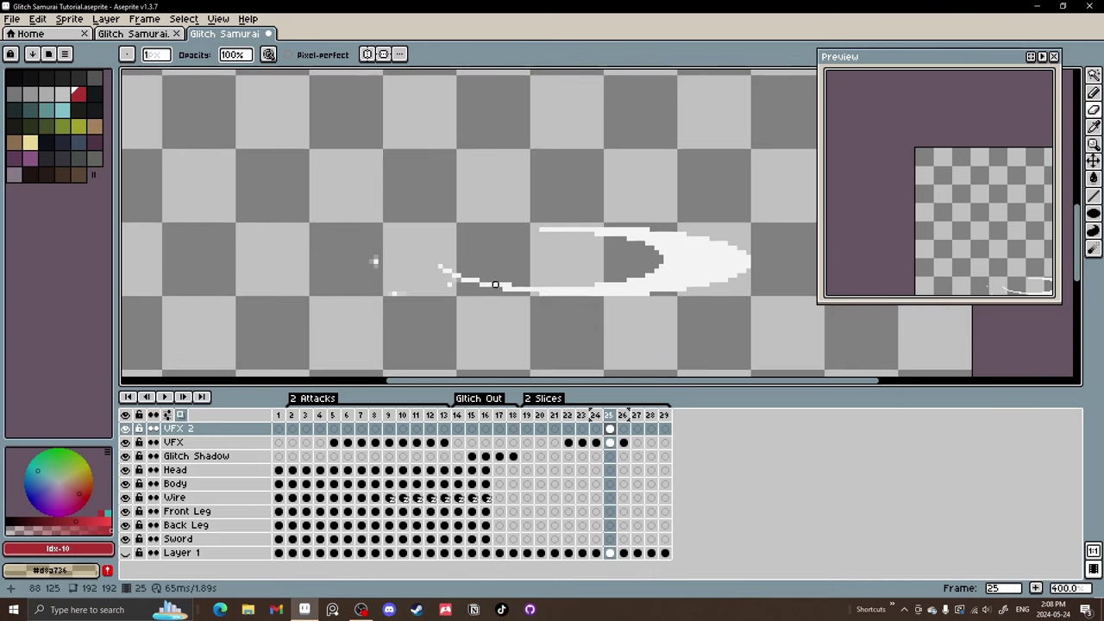
pyautogui.moveTo(578, 274); pyautogui.dragTo(517, 283)
# Rotate the white crescent on frame 25 of VFX 2 by -26.6 degrees so its thick end points down-right.
pyautogui.press('m')
pyautogui.moveTo(328, 181)
pyautogui.mouseDown()
pyautogui.moveTo(739, 303)
pyautogui.moveTo(764, 364)
pyautogui.moveTo(700, 379)
pyautogui.moveTo(556, 272)
pyautogui.mouseUp()
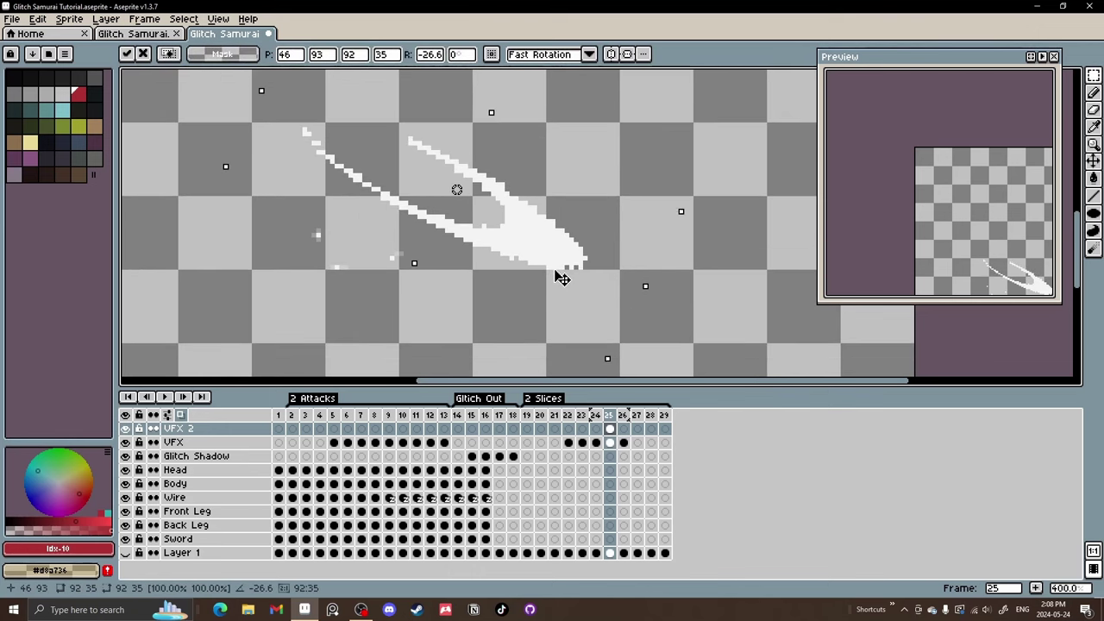
pyautogui.hotkey('ctrl', 'd')
# Clean up the rotated crescent's jagged edges and thin its two tails into smooth tapering points.
pyautogui.scroll(3, 584, 263)
pyautogui.press('e')
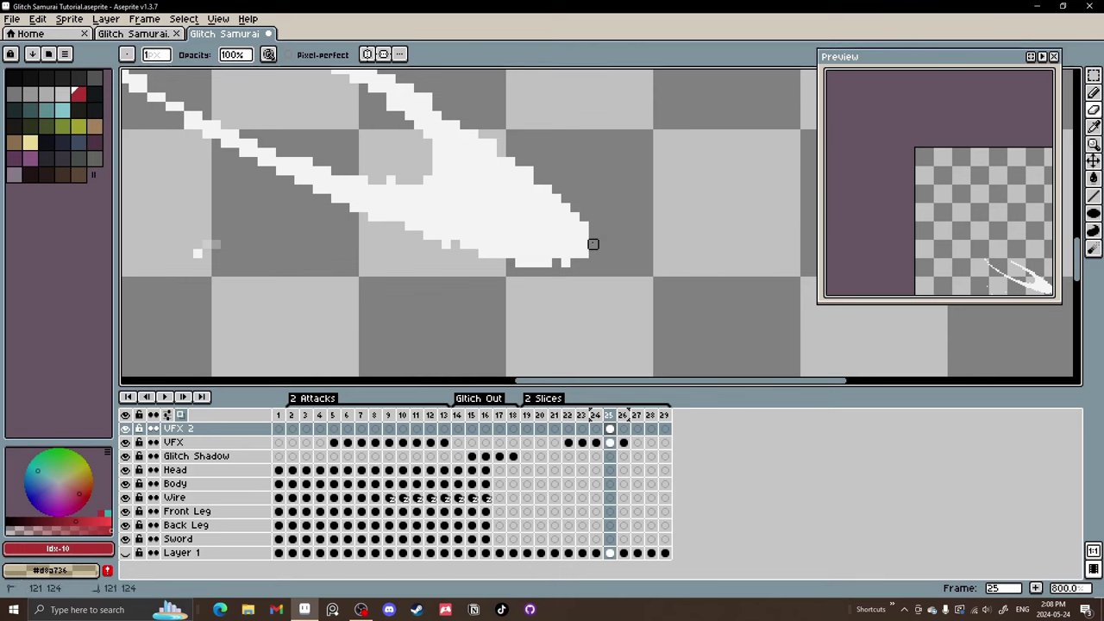
pyautogui.scroll(-2, 446, 244)
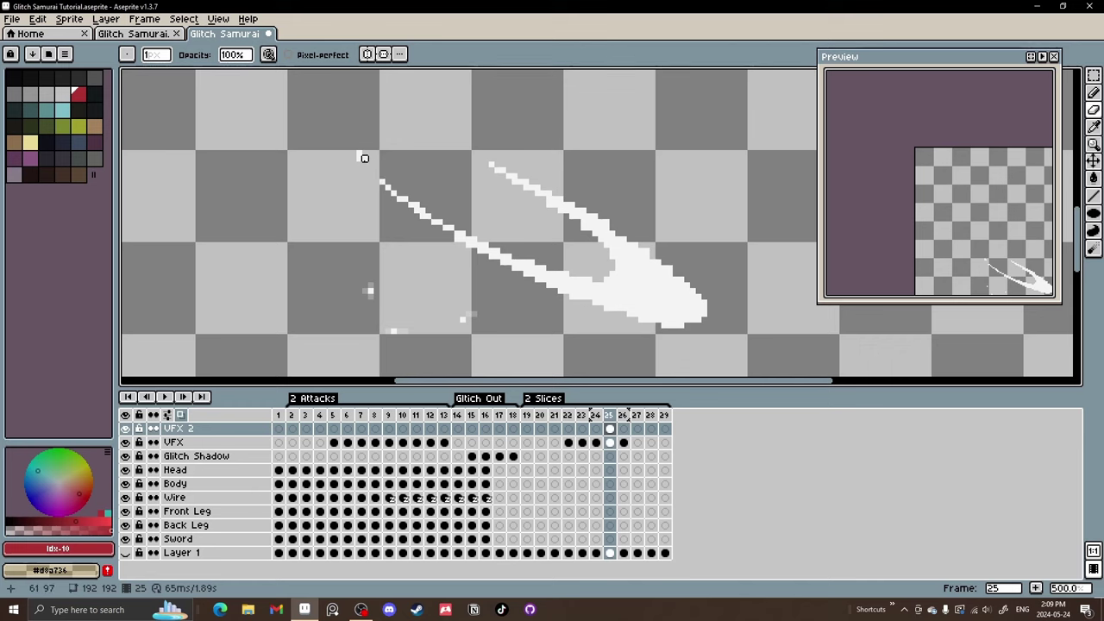
pyautogui.scroll(2, 549, 209)
pyautogui.keyDown('alt'); pyautogui.click(553, 178); pyautogui.keyUp('alt')
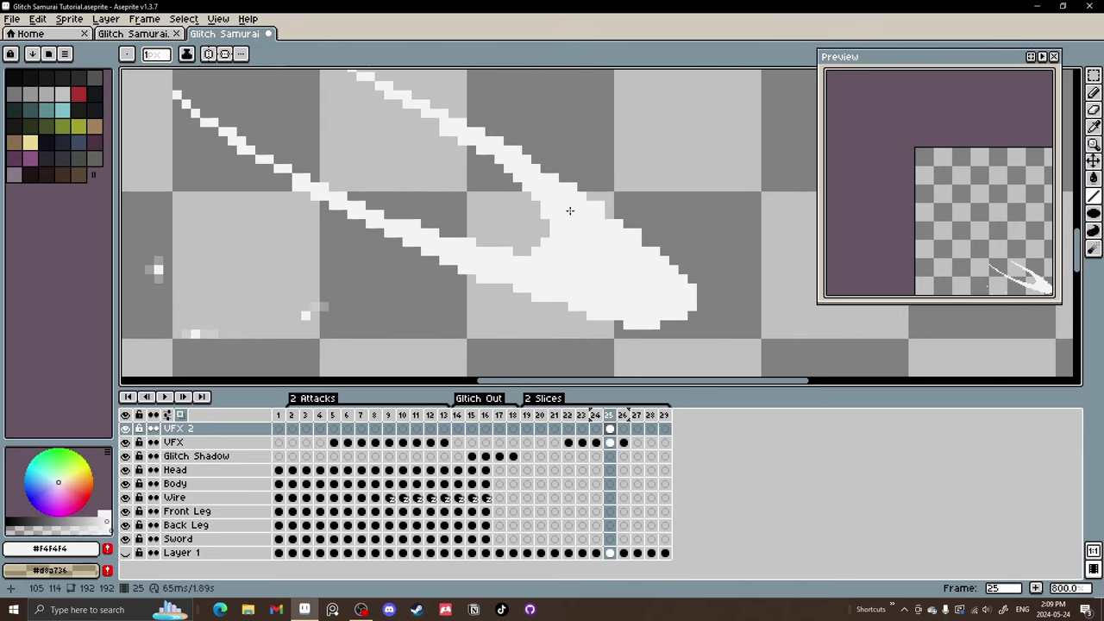
pyautogui.press('e')
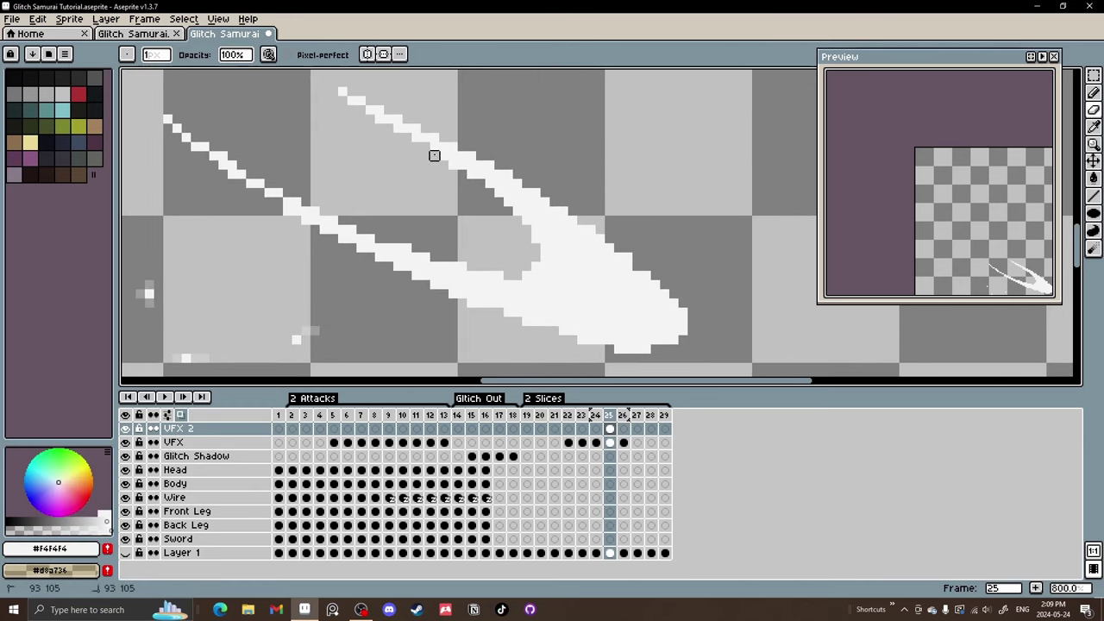
pyautogui.scroll(-5, 452, 164)
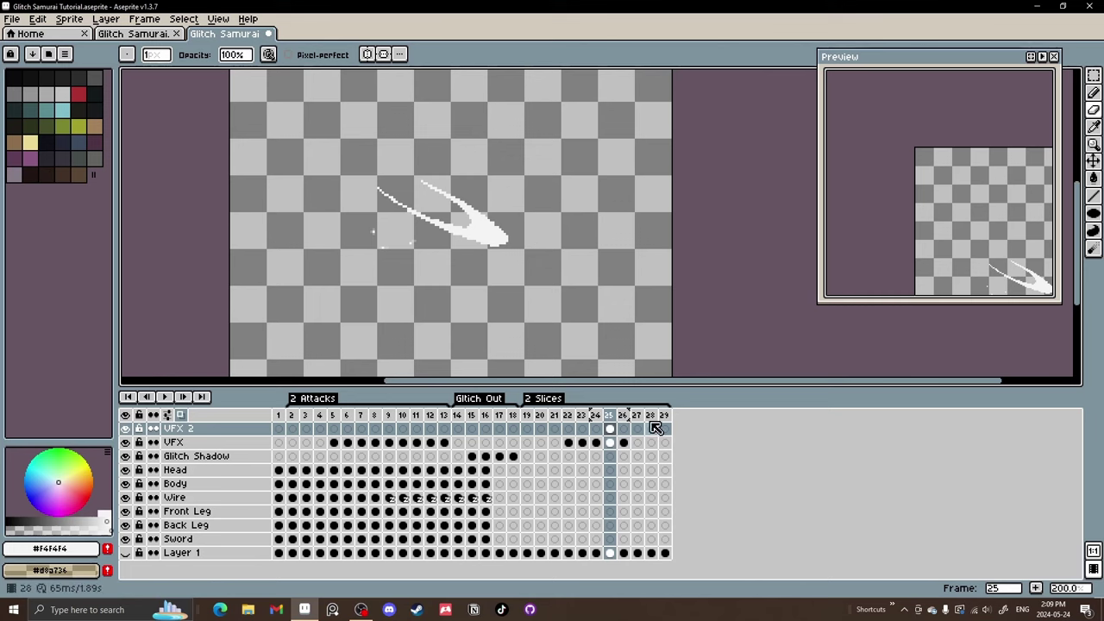
# Draw shrinking white remnant pixels along the second slash's upper-right edge from frame 26 to 29 of VFX 2.
pyautogui.click(622, 429)
pyautogui.press('b')
pyautogui.scroll(2, 414, 222)
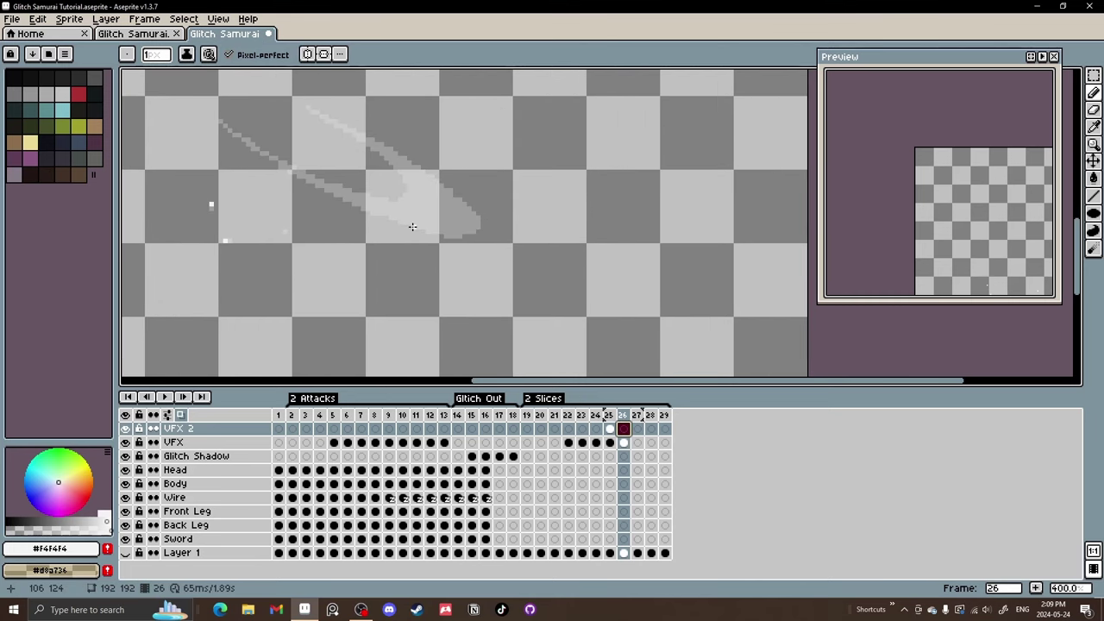
pyautogui.scroll(5, 414, 224)
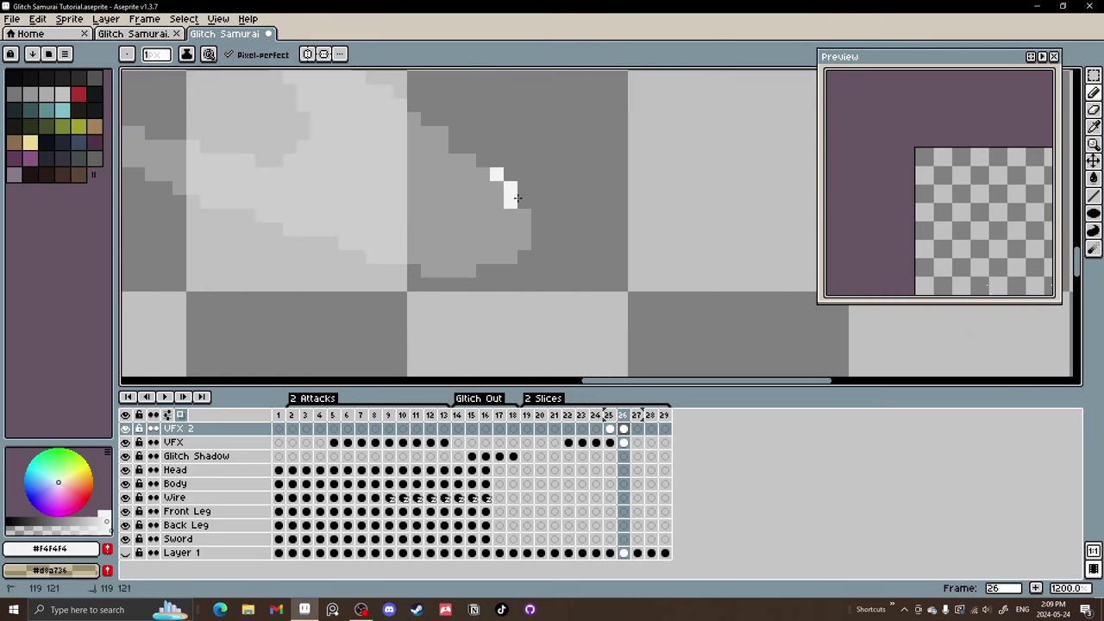
pyautogui.press('.')
pyautogui.click(494, 173)
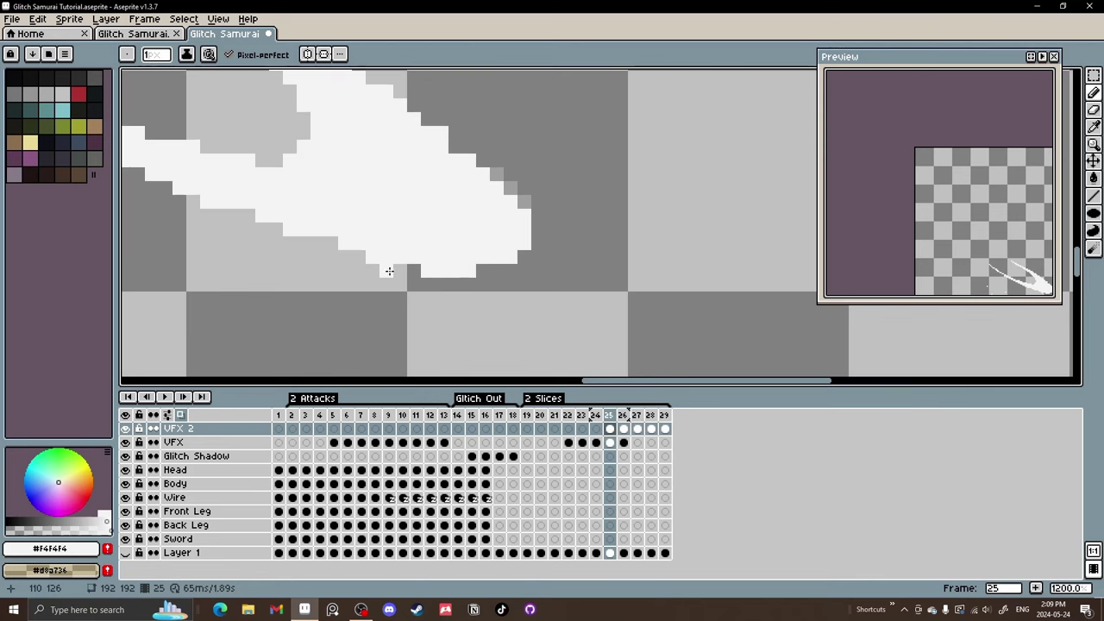
# Add a white remnant under the second slash's thick end on frame 26, shrinking it over frames 27 and 28.
pyautogui.press('.')
pyautogui.click(422, 274)
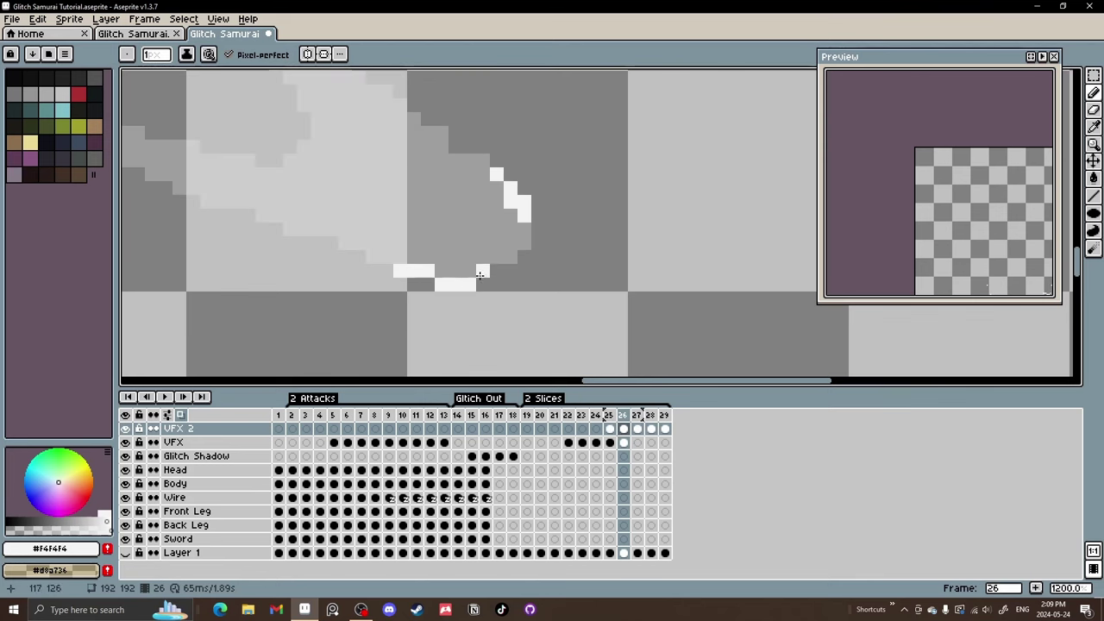
pyautogui.press('.')
pyautogui.click(490, 272)
pyautogui.press('.')
pyautogui.click(497, 270)
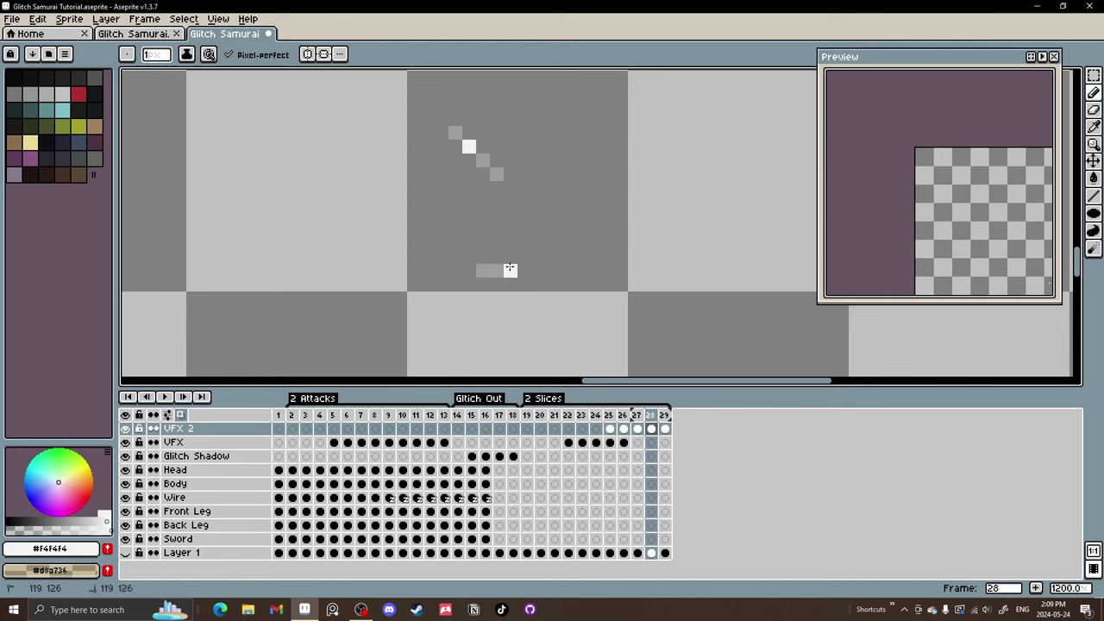
# Add small white remnants along the second slash's lower-left edge, reducing them over frames 26 to 28.
pyautogui.press('.')
pyautogui.moveTo(318, 243); pyautogui.dragTo(326, 244)
pyautogui.press('.')
pyautogui.click(348, 245)
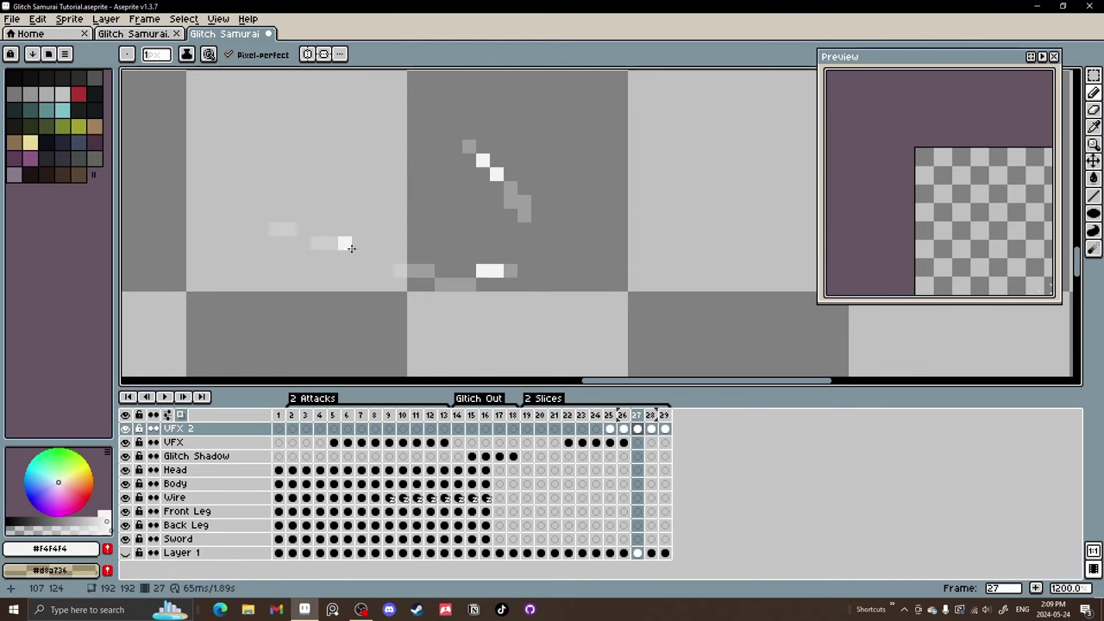
pyautogui.press('.')
pyautogui.click(369, 257)
# Play the animation, then move the second slash's VFX 2 cels on frames 25 to 29 to the right.
pyautogui.press('Return')
pyautogui.scroll(-7, 509, 193)
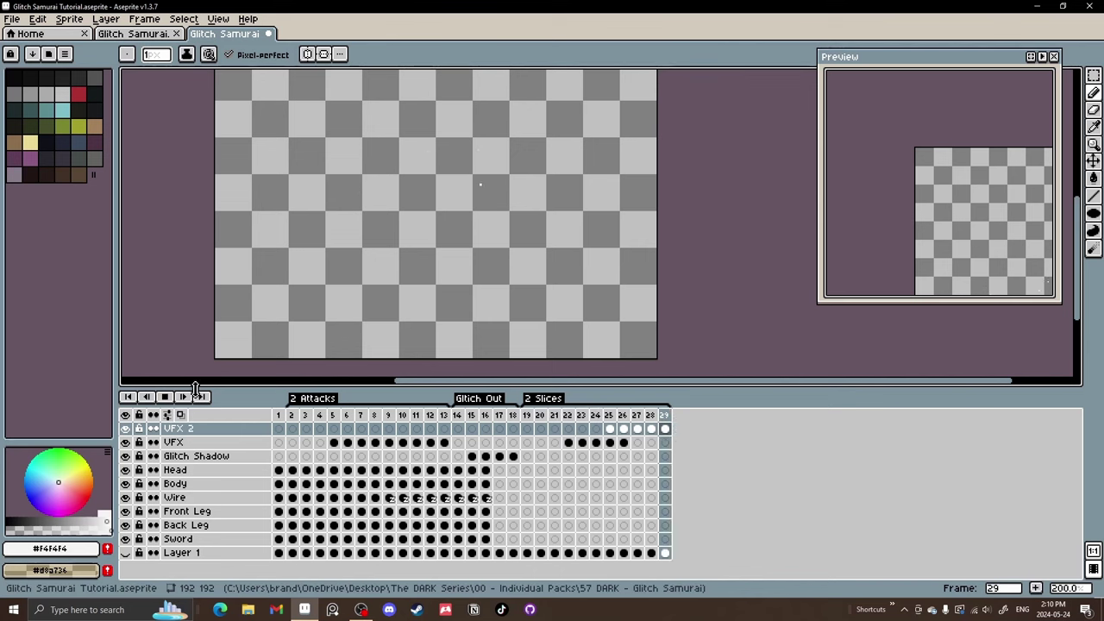
pyautogui.click(172, 403)
pyautogui.moveTo(665, 429); pyautogui.dragTo(610, 428)
pyautogui.press('v')
pyautogui.scroll(1, 489, 187)
pyautogui.moveTo(509, 226); pyautogui.dragTo(545, 240)
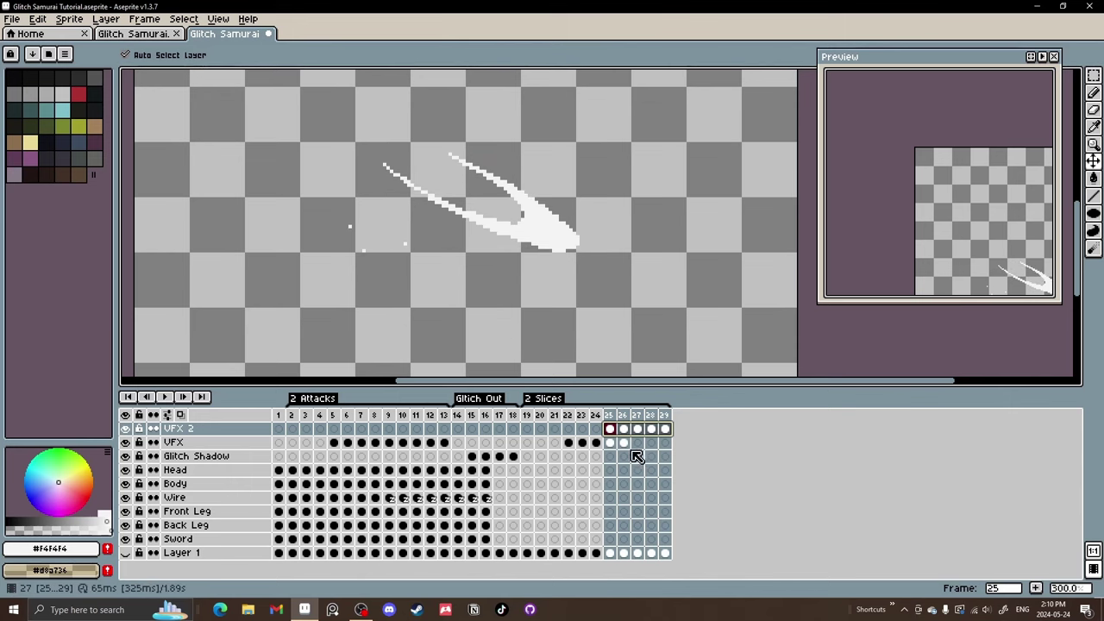
# Move the first slash's VFX cels on frames 22 to 26 slightly left and play the result.
pyautogui.moveTo(627, 443); pyautogui.dragTo(575, 446)
pyautogui.moveTo(365, 230); pyautogui.dragTo(353, 238)
pyautogui.click(164, 396)
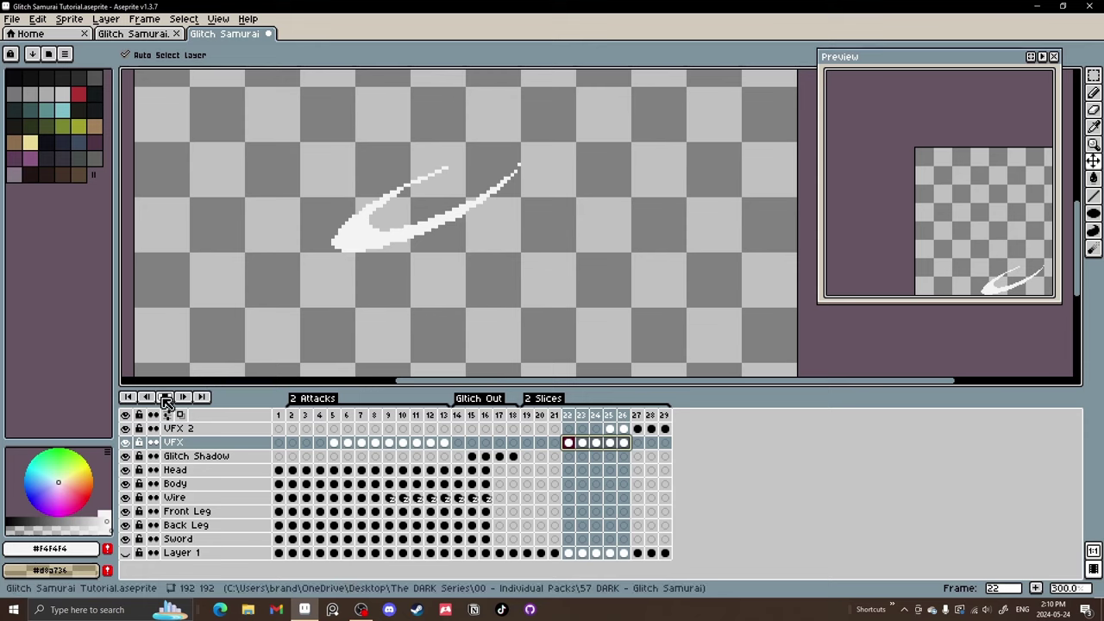
pyautogui.scroll(-1, 518, 234)
pyautogui.scroll(-1, 561, 247)
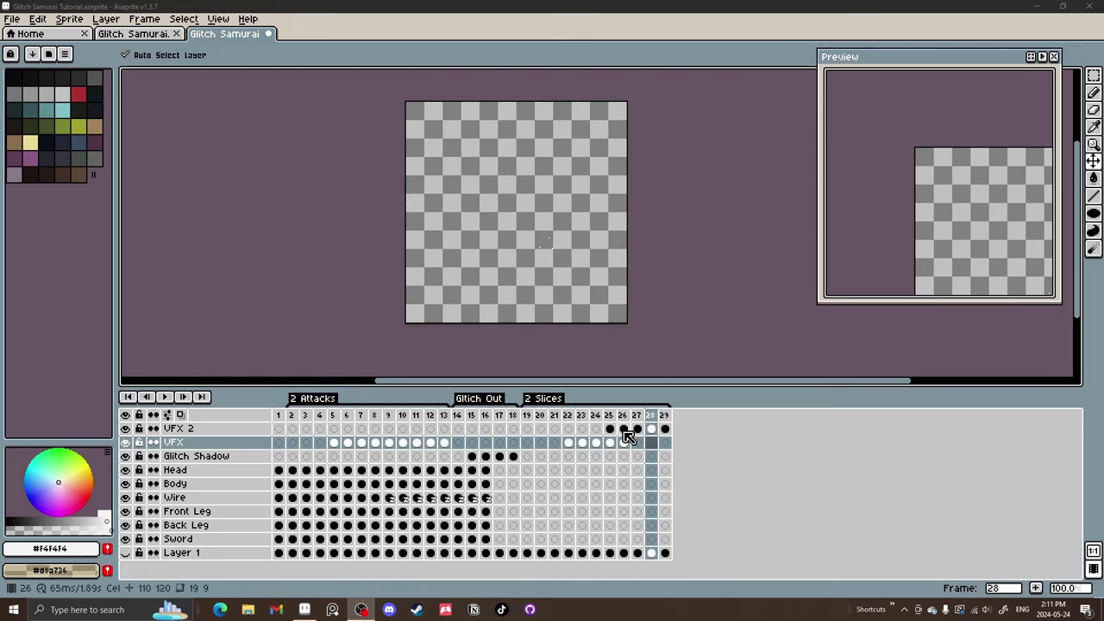
# Copy the Glitch Shadow cel from frame 15 to frame 22 and place it down and left inside the first slash.
pyautogui.click(568, 416)
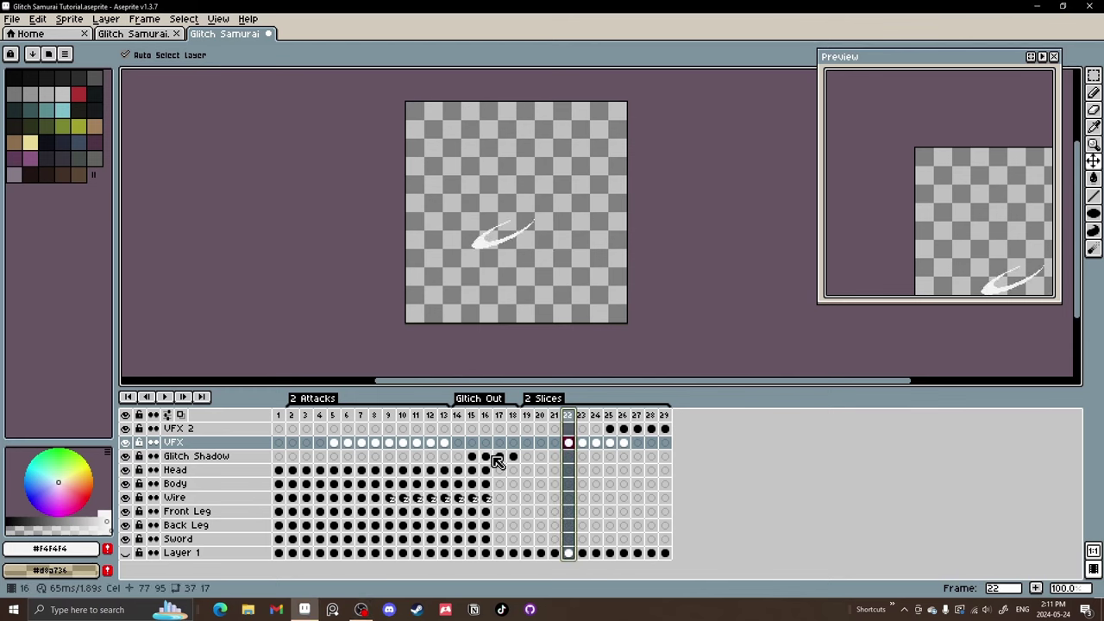
pyautogui.click(484, 457)
pyautogui.click(472, 457)
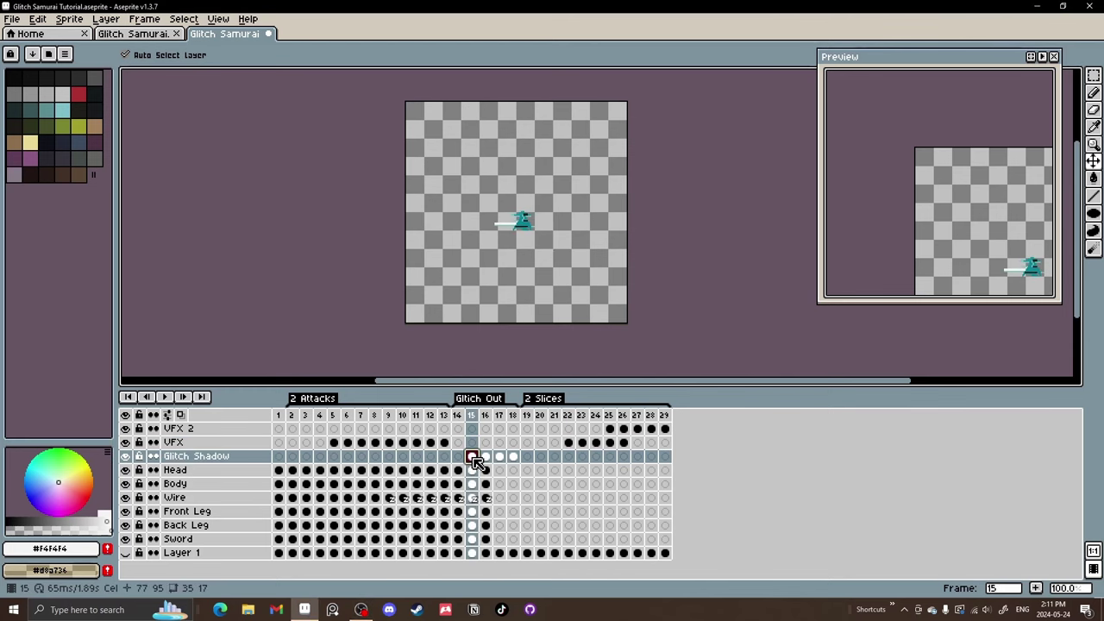
pyautogui.moveTo(483, 464); pyautogui.dragTo(514, 458)
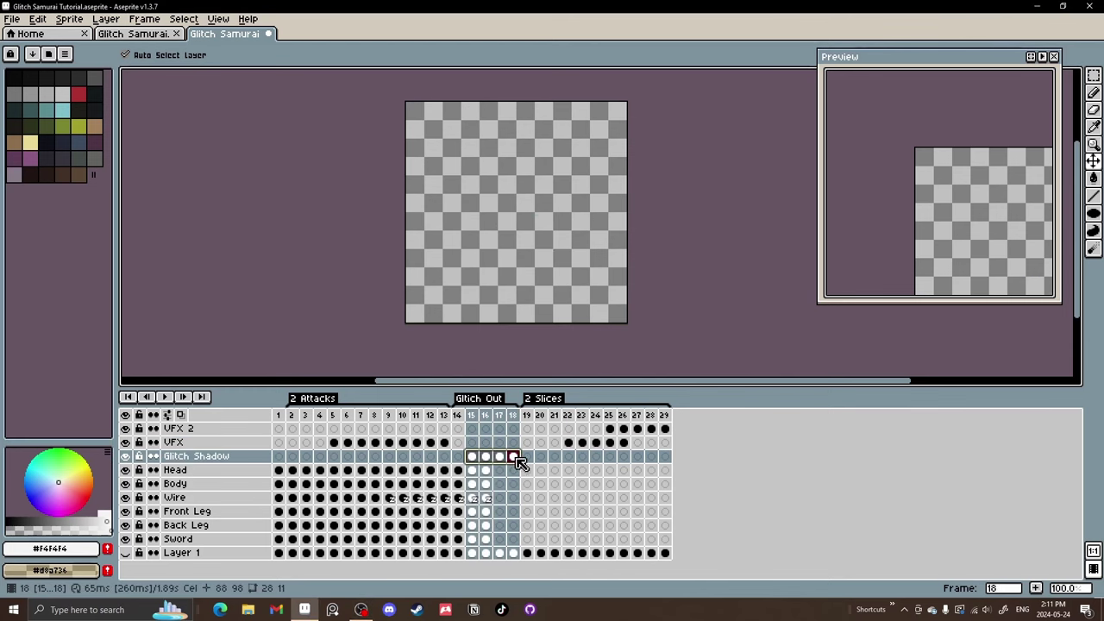
pyautogui.click(472, 456)
pyautogui.scroll(2, 534, 248)
pyautogui.moveTo(532, 231); pyautogui.dragTo(530, 258)
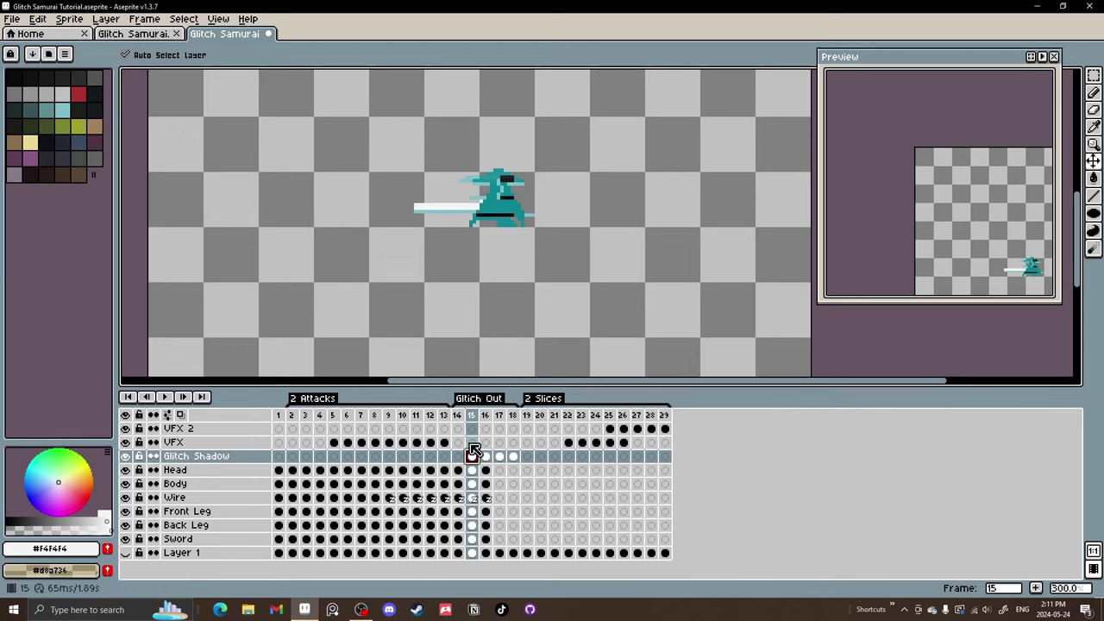
pyautogui.click(569, 458)
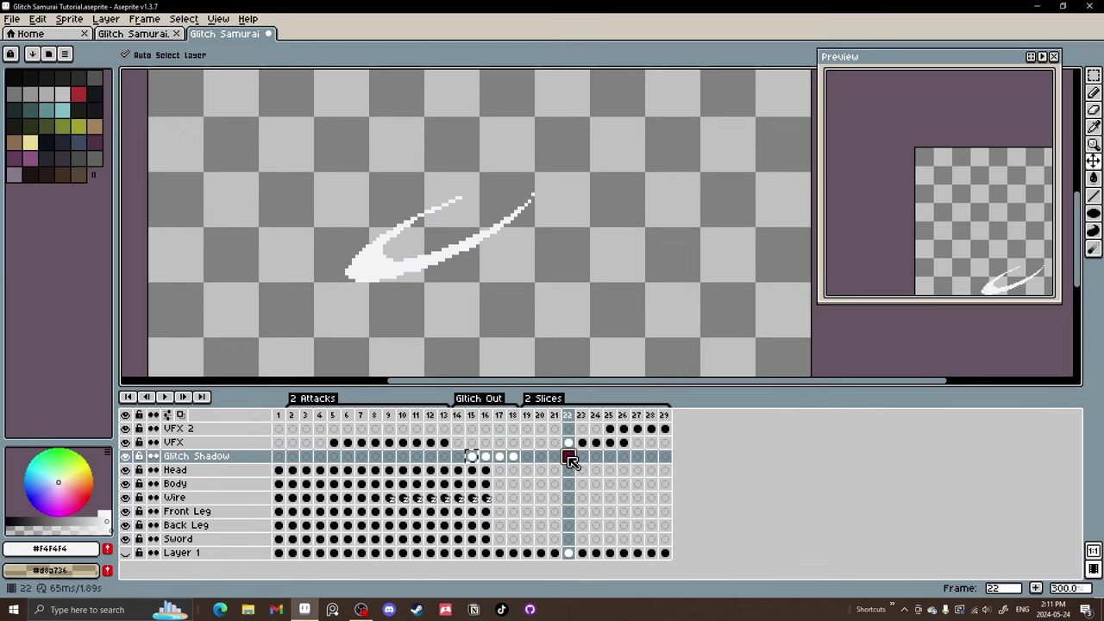
pyautogui.hotkey('ctrl', 'v')
pyautogui.moveTo(492, 202); pyautogui.dragTo(493, 216)
pyautogui.moveTo(492, 216); pyautogui.dragTo(466, 226)
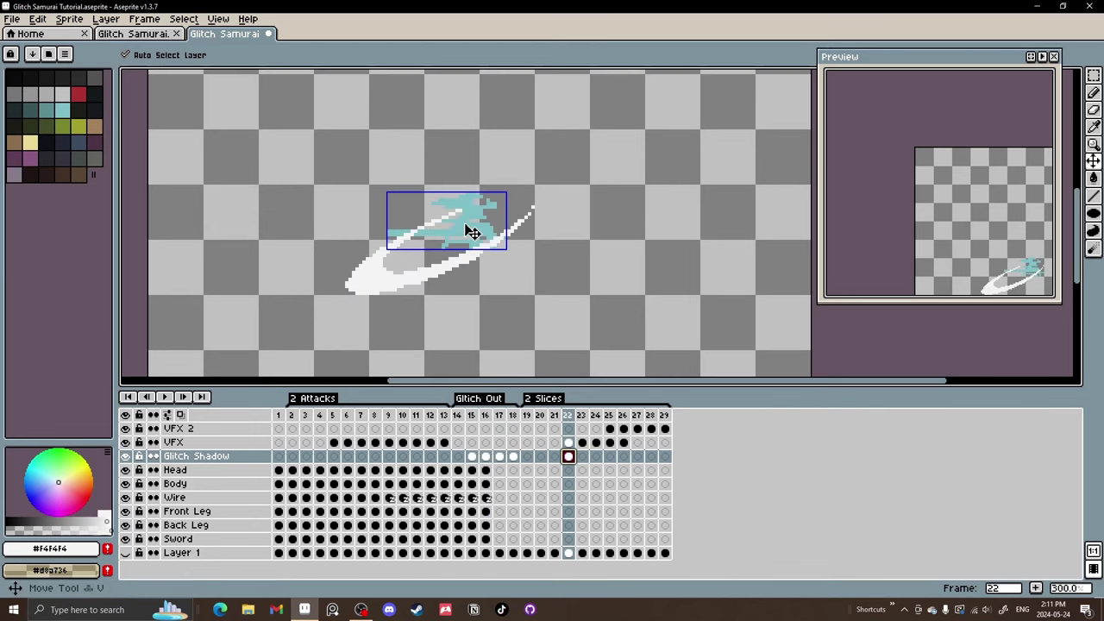
# Rotate the teal shadow's sword on frame 22 so it angles down along the inner edge of the first slash.
pyautogui.scroll(3, 414, 245)
pyautogui.press('m')
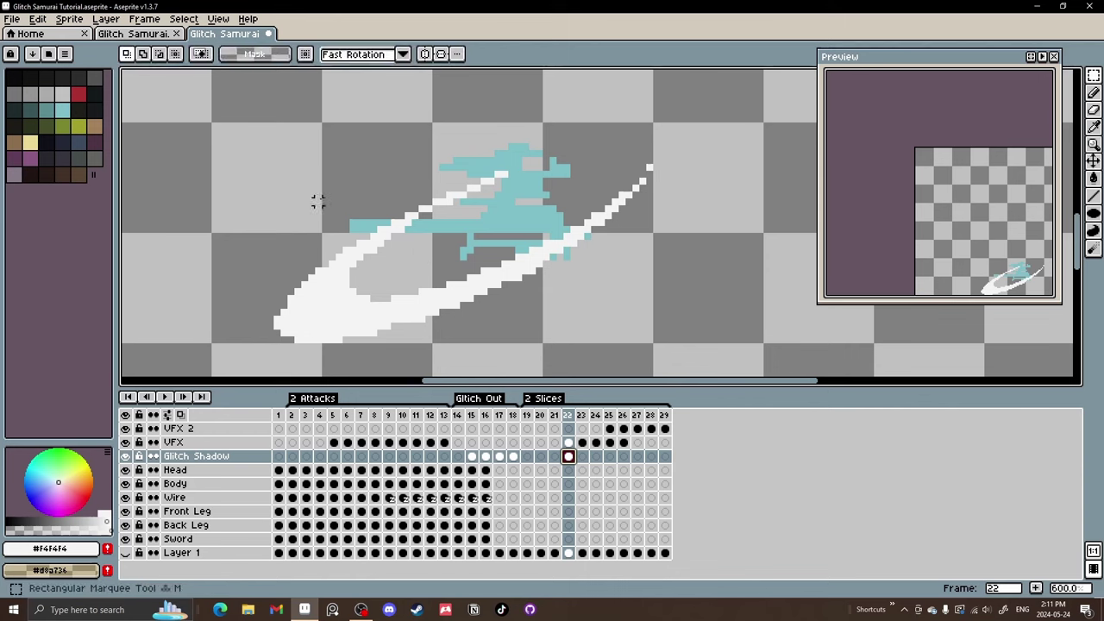
pyautogui.moveTo(319, 197); pyautogui.dragTo(483, 206)
pyautogui.click(601, 188)
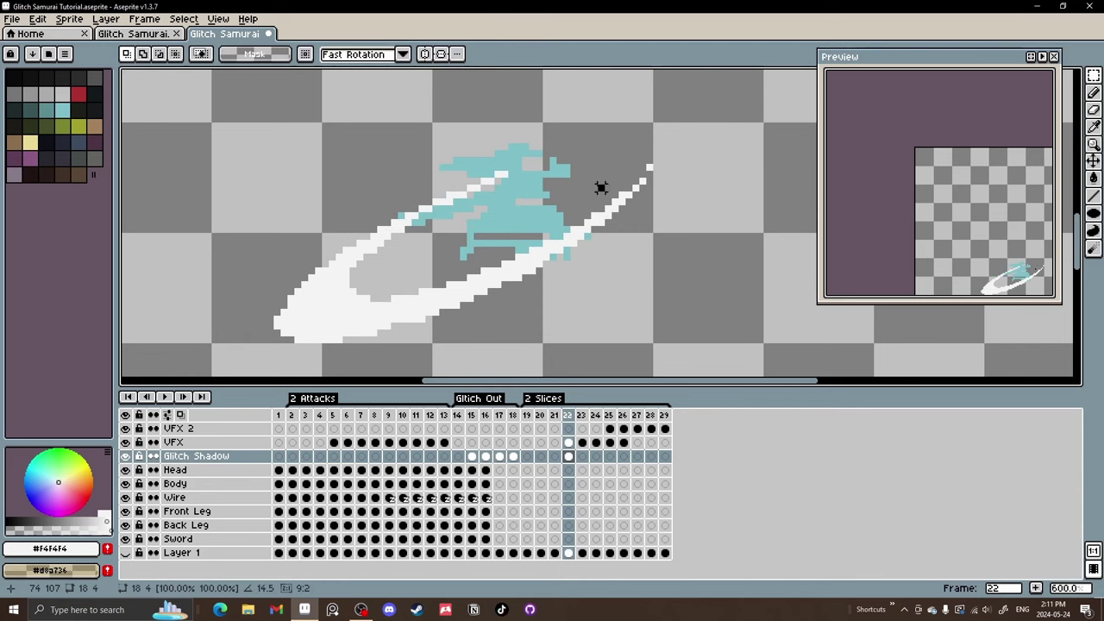
pyautogui.scroll(1, 377, 222)
pyautogui.press('b')
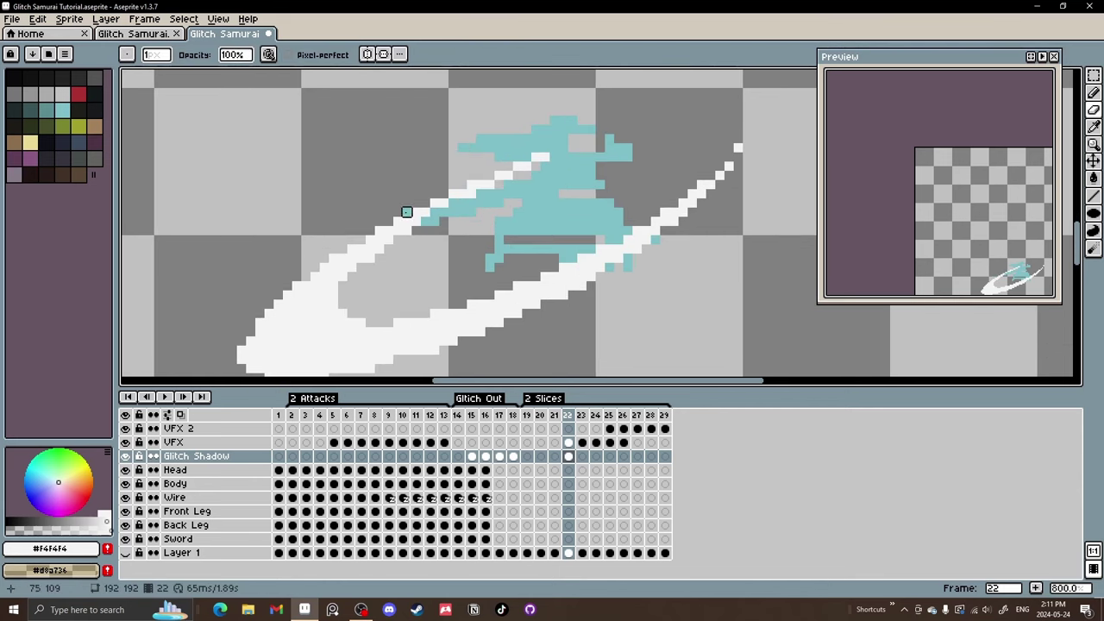
pyautogui.scroll(-1, 408, 212)
# Copy the Glitch Shadow cels on frames 16 to 18 to frames 25 to 27.
pyautogui.click(487, 456)
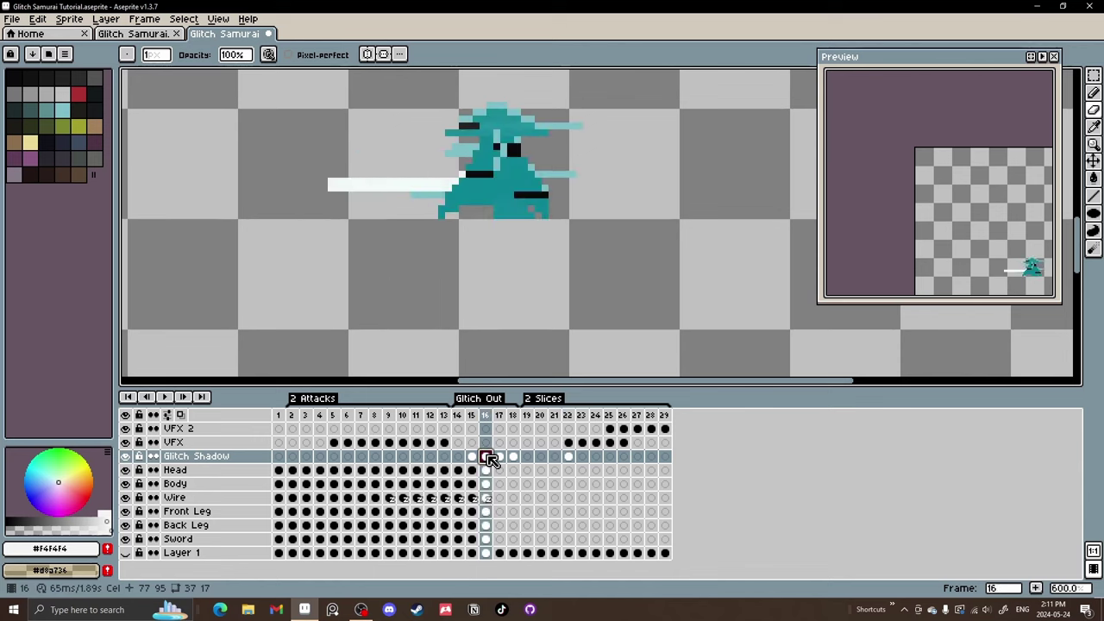
pyautogui.moveTo(489, 459); pyautogui.dragTo(512, 457)
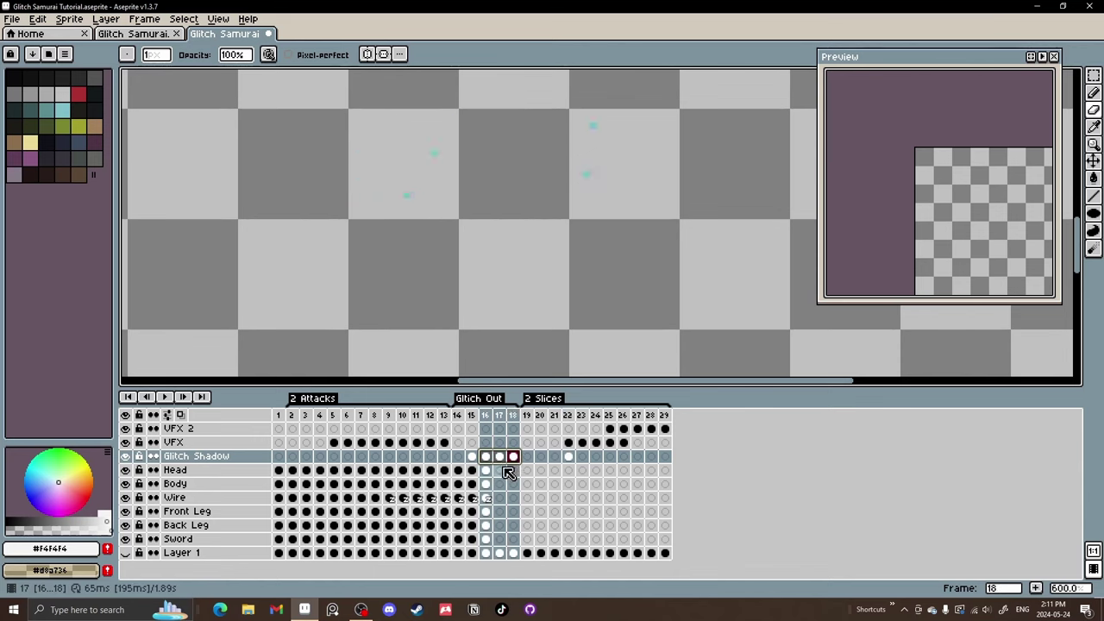
pyautogui.click(610, 458)
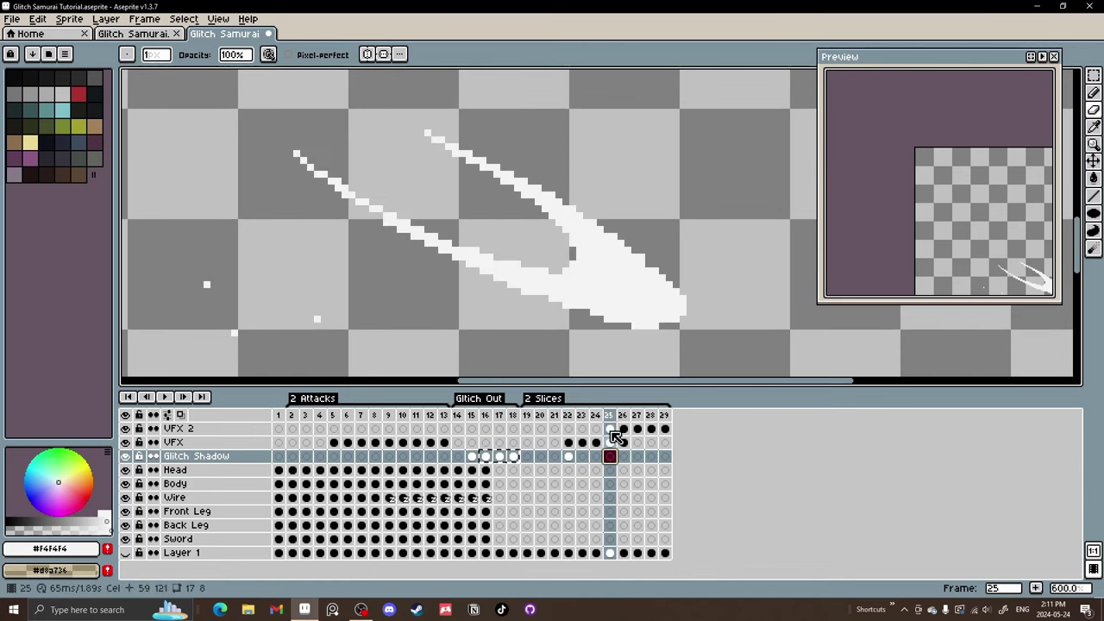
pyautogui.moveTo(610, 447); pyautogui.dragTo(609, 455)
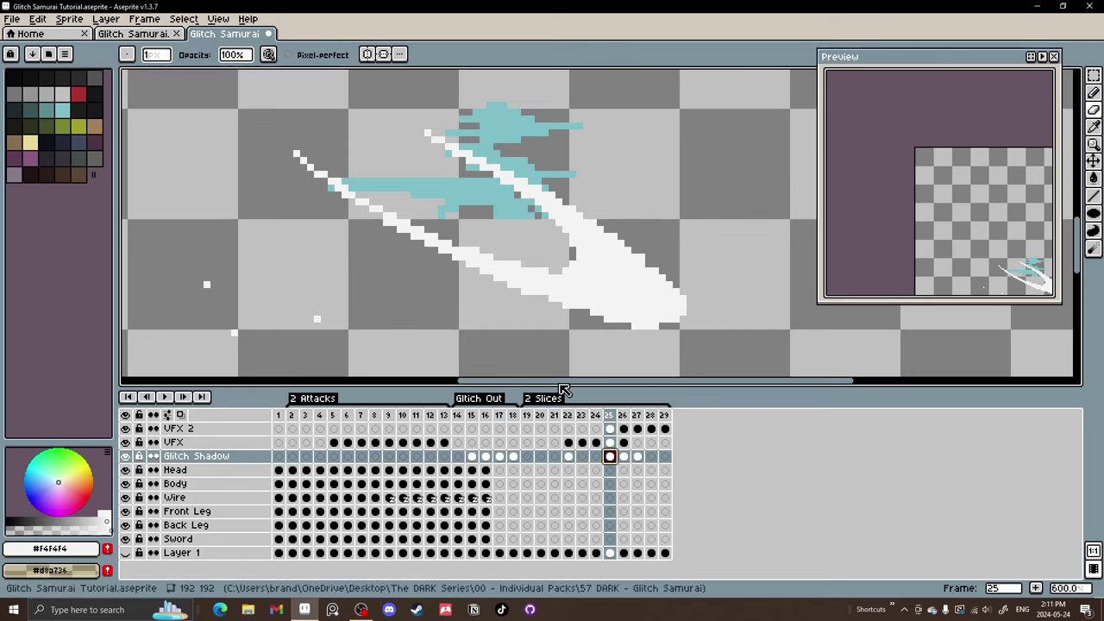
pyautogui.moveTo(504, 229); pyautogui.dragTo(502, 235)
# Move the Glitch Shadow cels on frames 25 to 27 left and tilt the frame 25 sword up along the second slash.
pyautogui.press('m')
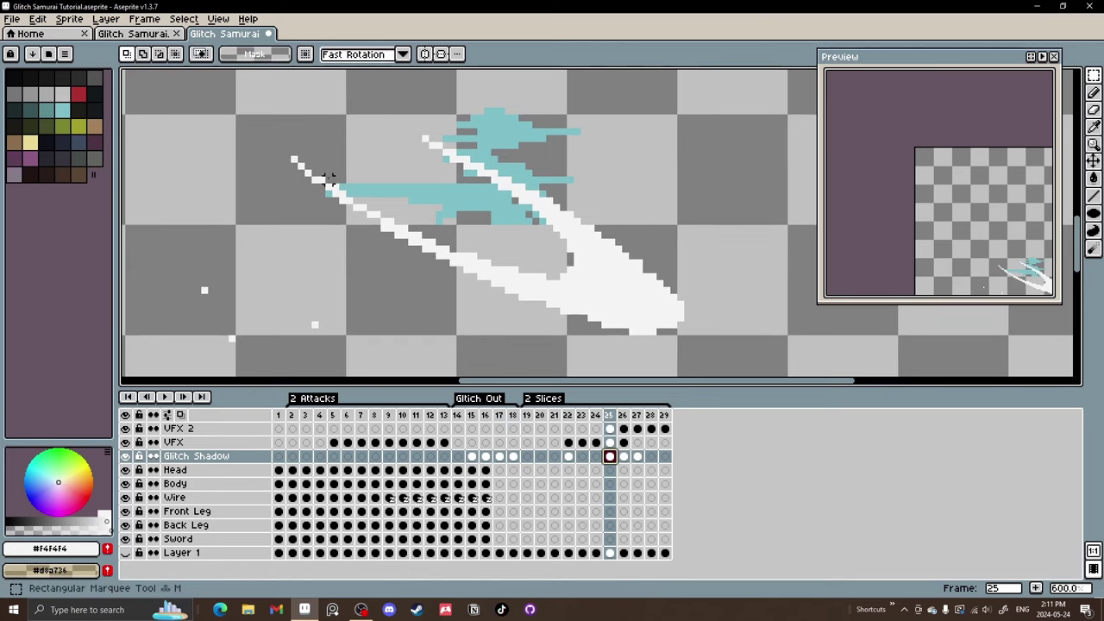
pyautogui.moveTo(638, 456); pyautogui.dragTo(613, 457)
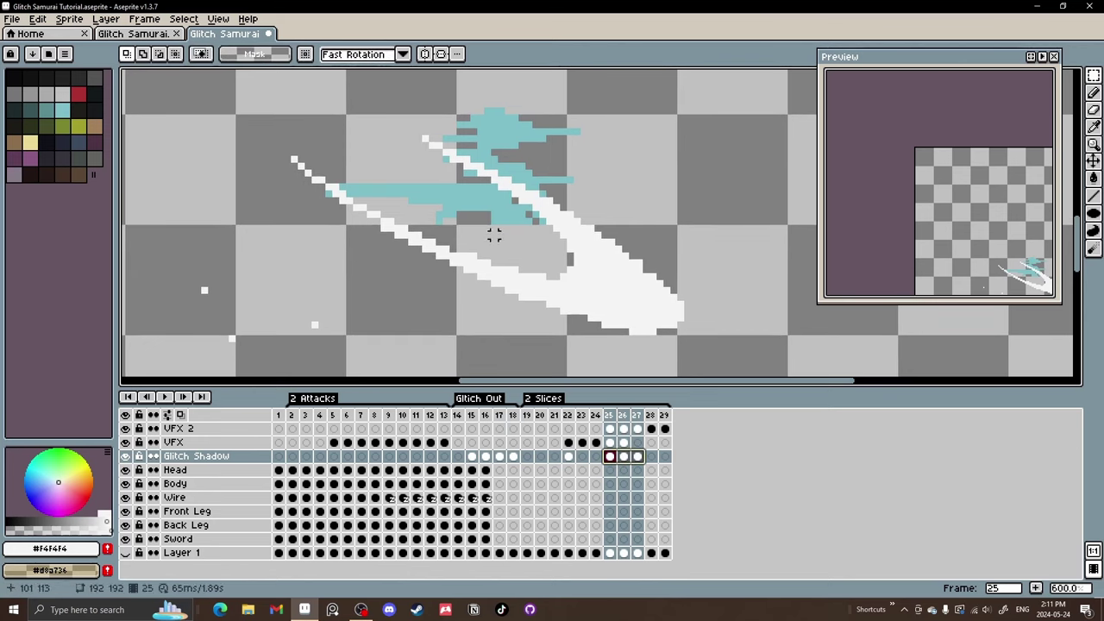
pyautogui.keyDown('ctrl'); pyautogui.moveTo(495, 202); pyautogui.dragTo(451, 208); pyautogui.keyUp('ctrl')
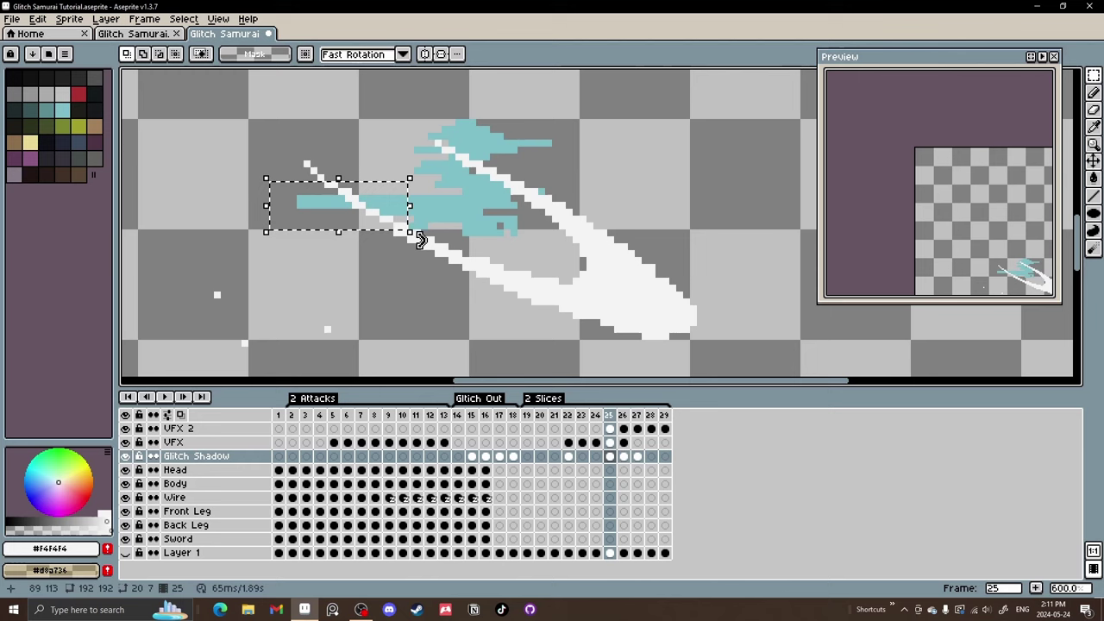
pyautogui.moveTo(420, 240); pyautogui.dragTo(543, 226)
pyautogui.hotkey('ctrl', 'z')
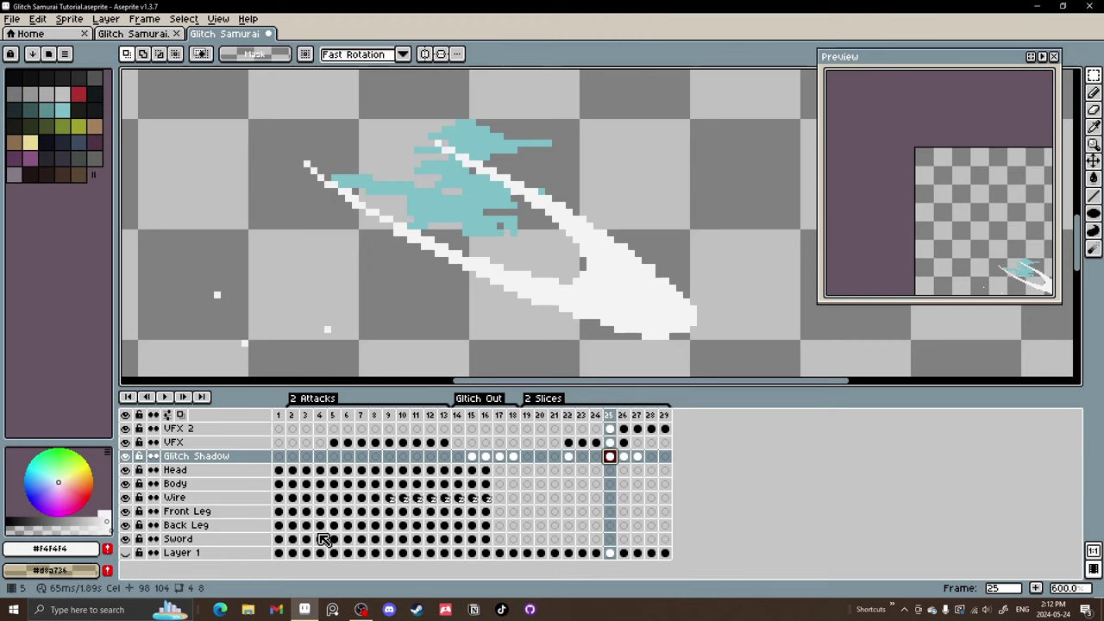
# Show the Layer 1 background and play the animation from frame 1 to check the new shadows.
pyautogui.click(125, 553)
pyautogui.click(277, 414)
pyautogui.click(173, 397)
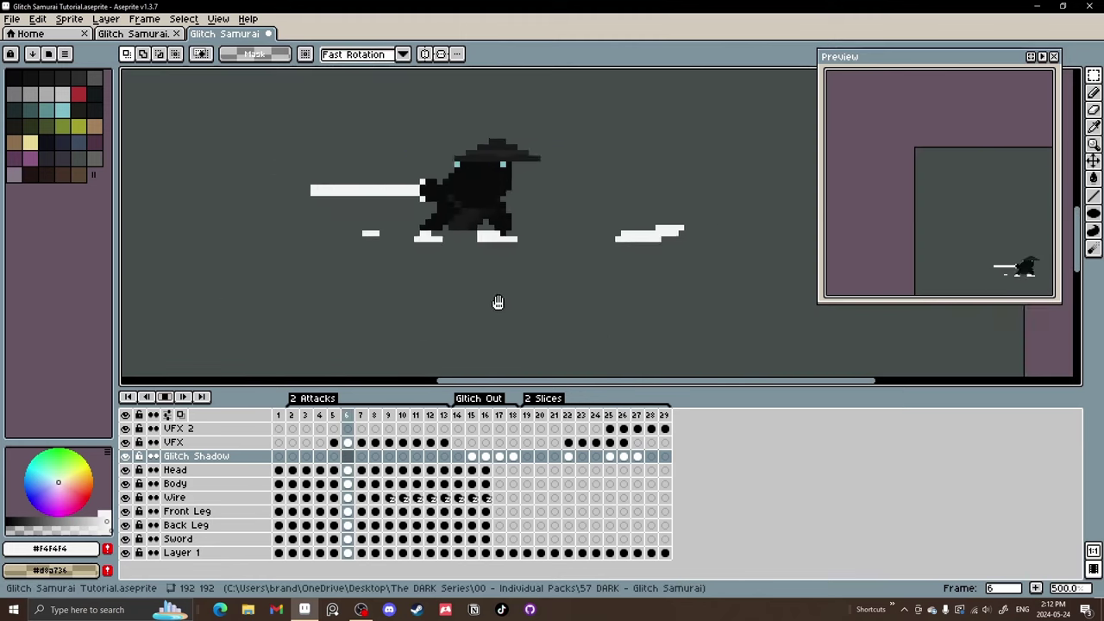
pyautogui.scroll(-3, 586, 305)
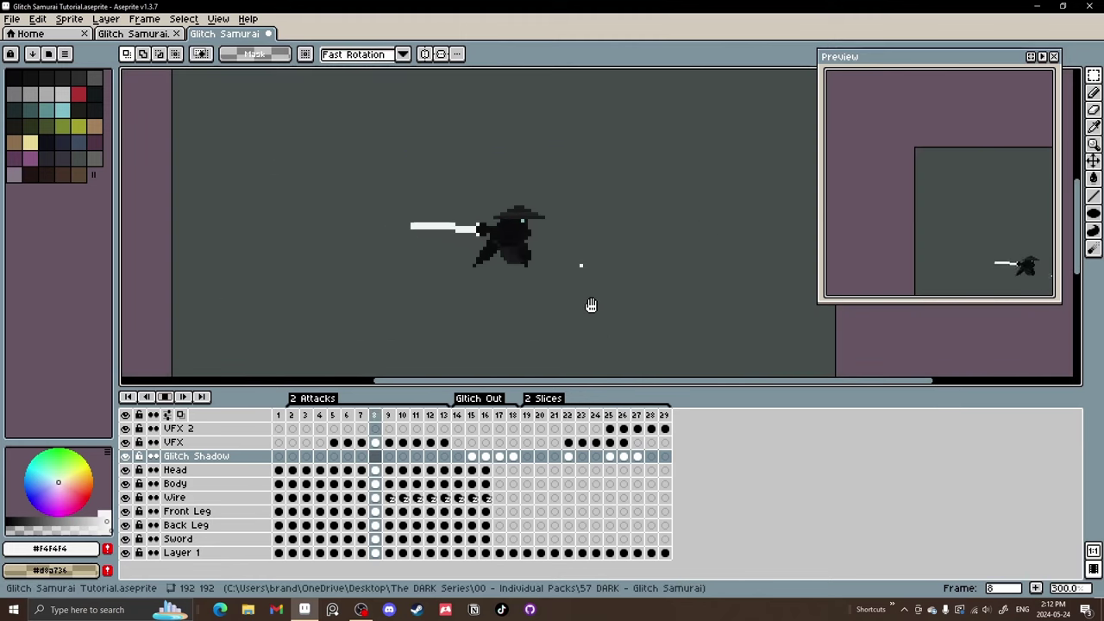
pyautogui.scroll(-2, 595, 305)
pyautogui.click(173, 397)
pyautogui.click(172, 397)
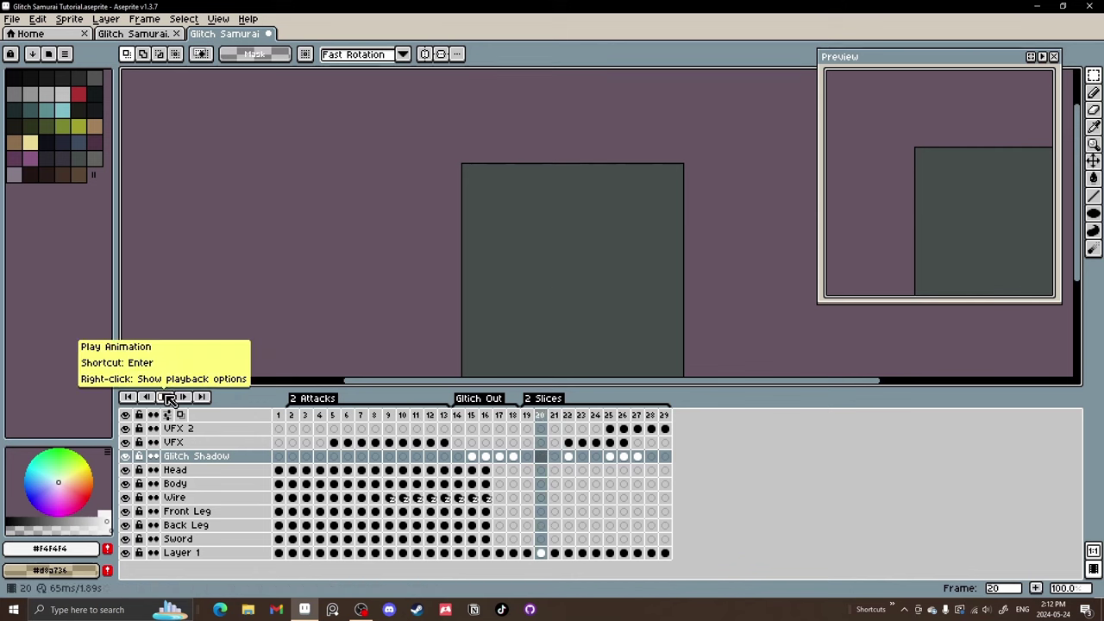
pyautogui.click(172, 397)
# Hide Layer 1 and move all the slash and shadow cels on frames 22 to 29 up and slightly right together.
pyautogui.moveTo(664, 548); pyautogui.dragTo(499, 428)
pyautogui.click(125, 552)
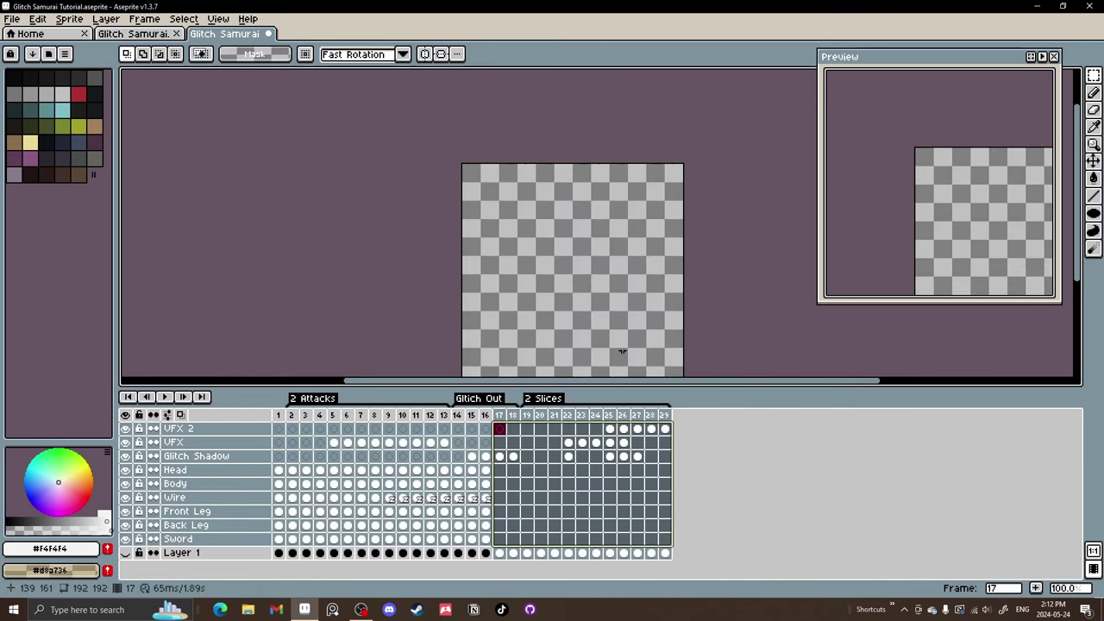
pyautogui.click(570, 427)
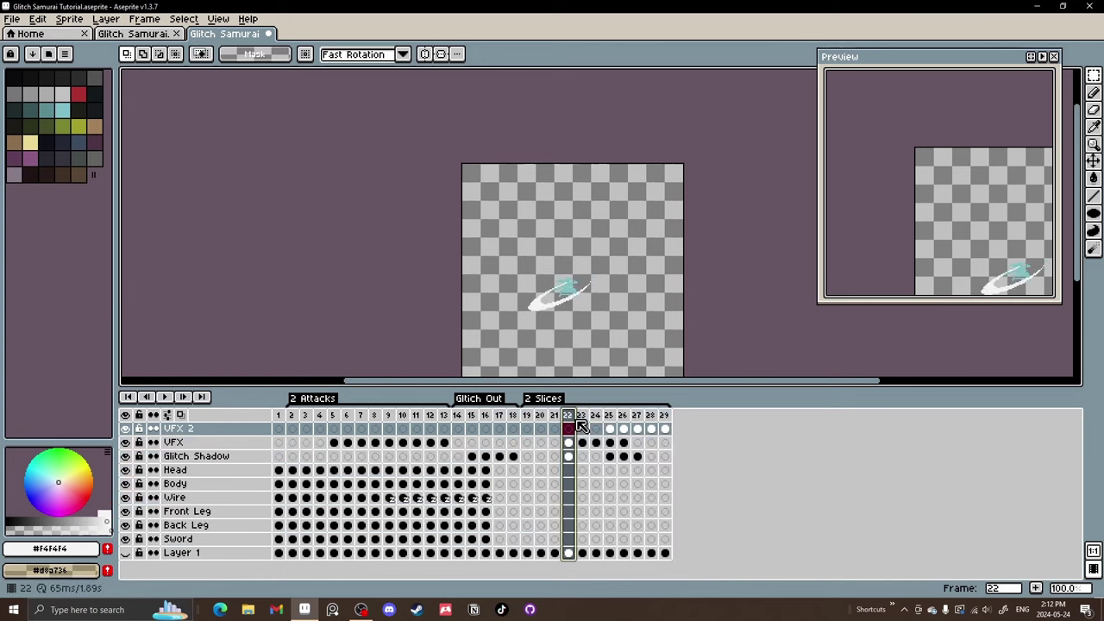
pyautogui.moveTo(663, 537); pyautogui.dragTo(568, 429)
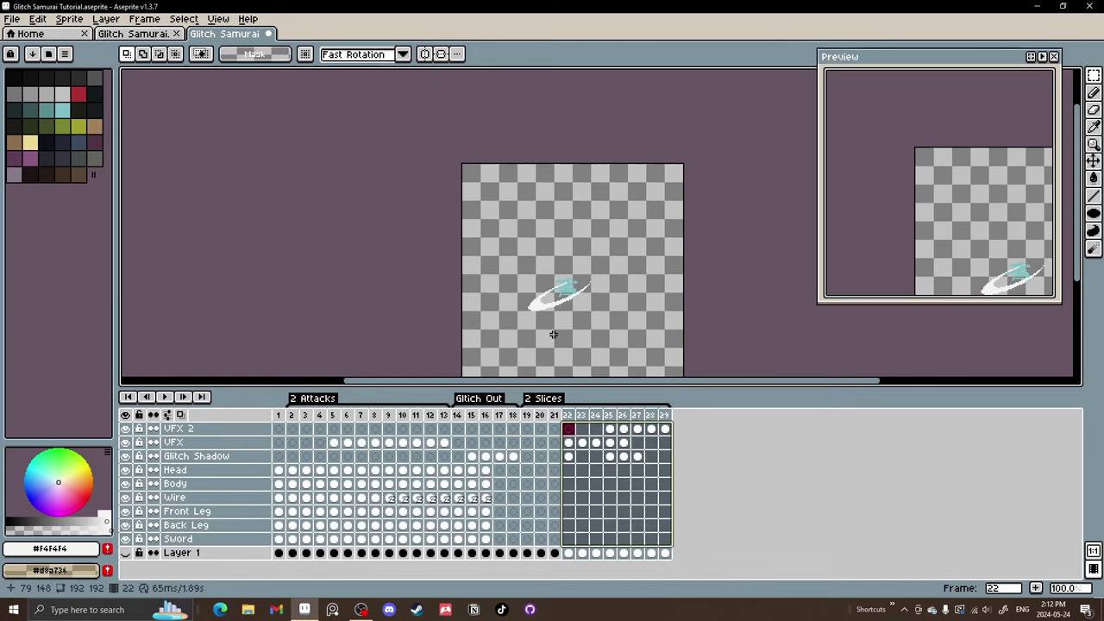
pyautogui.scroll(2, 552, 297)
pyautogui.press('v')
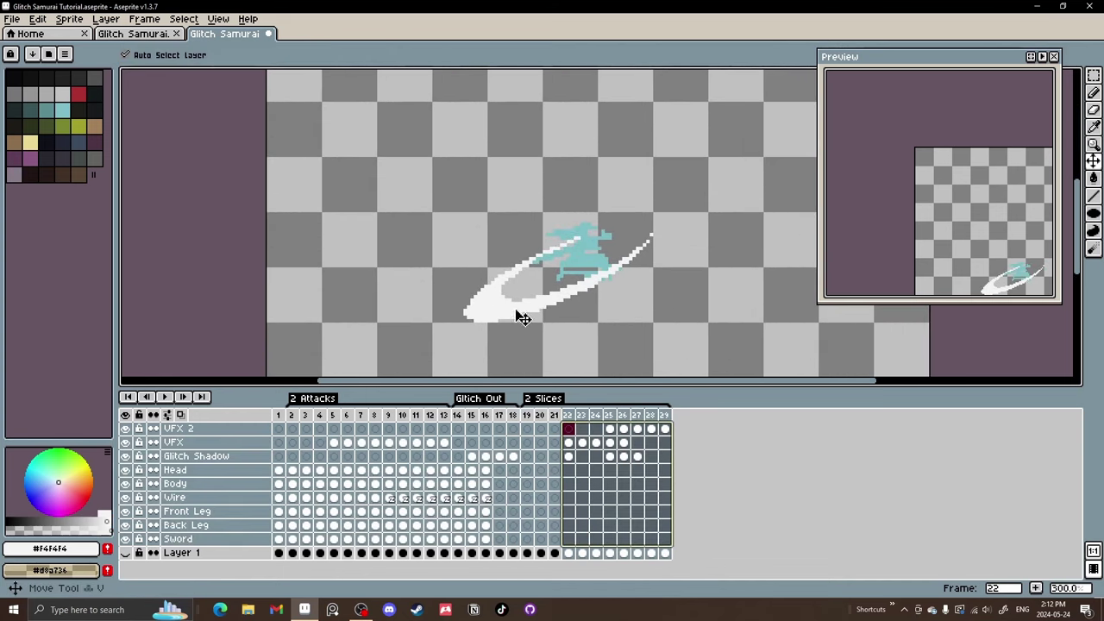
pyautogui.moveTo(518, 315); pyautogui.dragTo(542, 254)
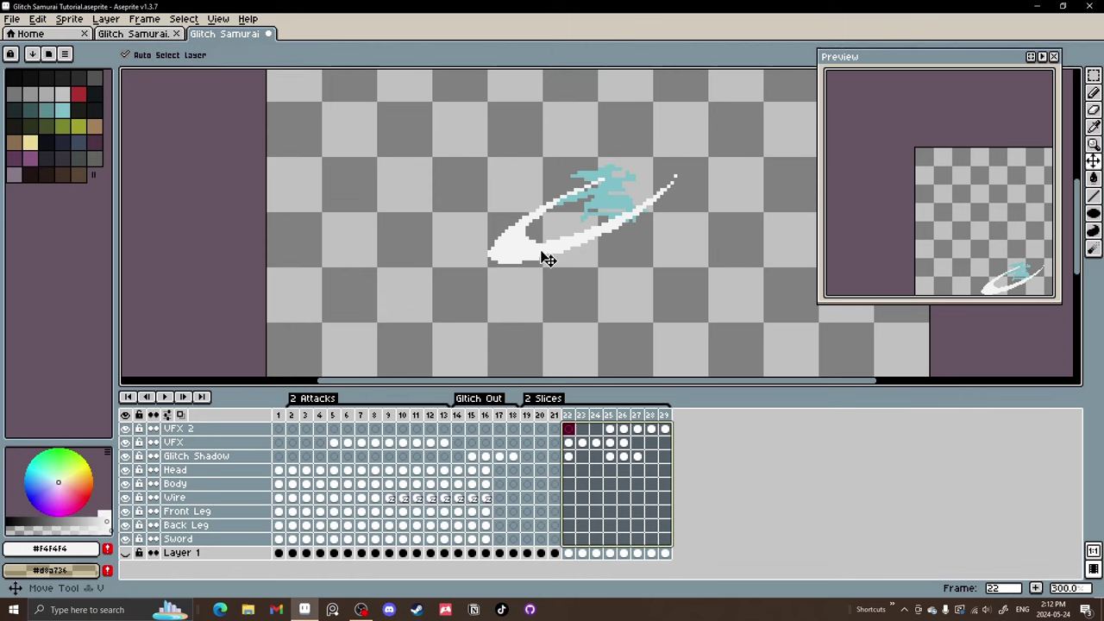
# Show Layer 1 again and replay the animation from the first frame to review the repositioned slashes.
pyautogui.click(278, 415)
pyautogui.click(126, 553)
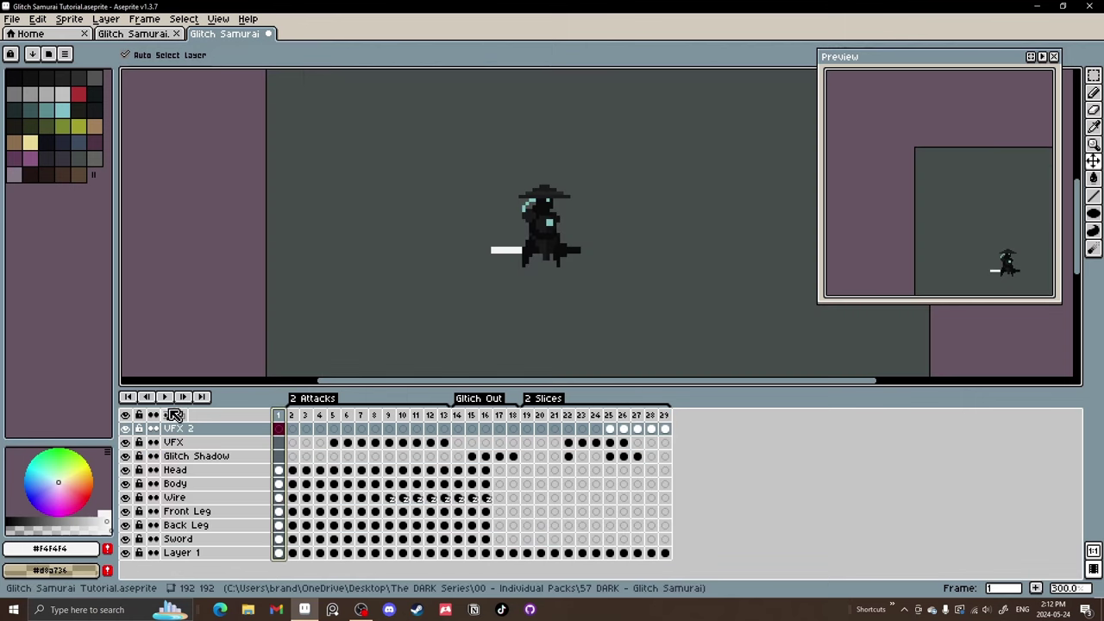
pyautogui.click(164, 396)
pyautogui.scroll(-3, 586, 296)
pyautogui.scroll(1, 626, 295)
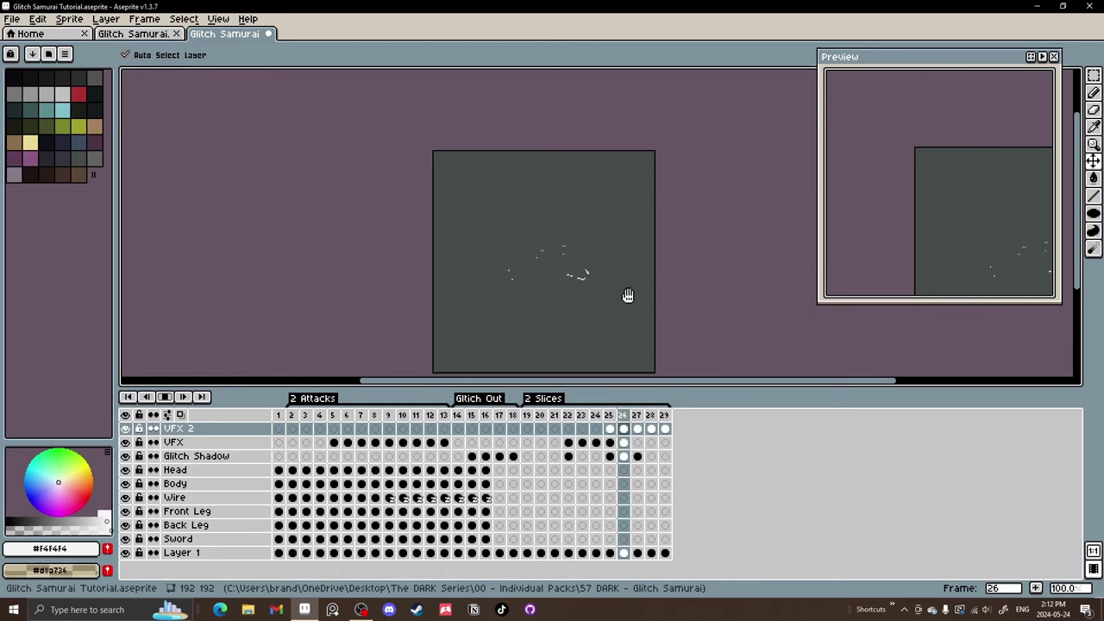
# Move the Glitch Shadow cels on frames 22 to 27 down relative to the slashes by about 8 px.
pyautogui.moveTo(665, 428); pyautogui.dragTo(582, 445)
pyautogui.click(568, 456)
pyautogui.scroll(3, 554, 274)
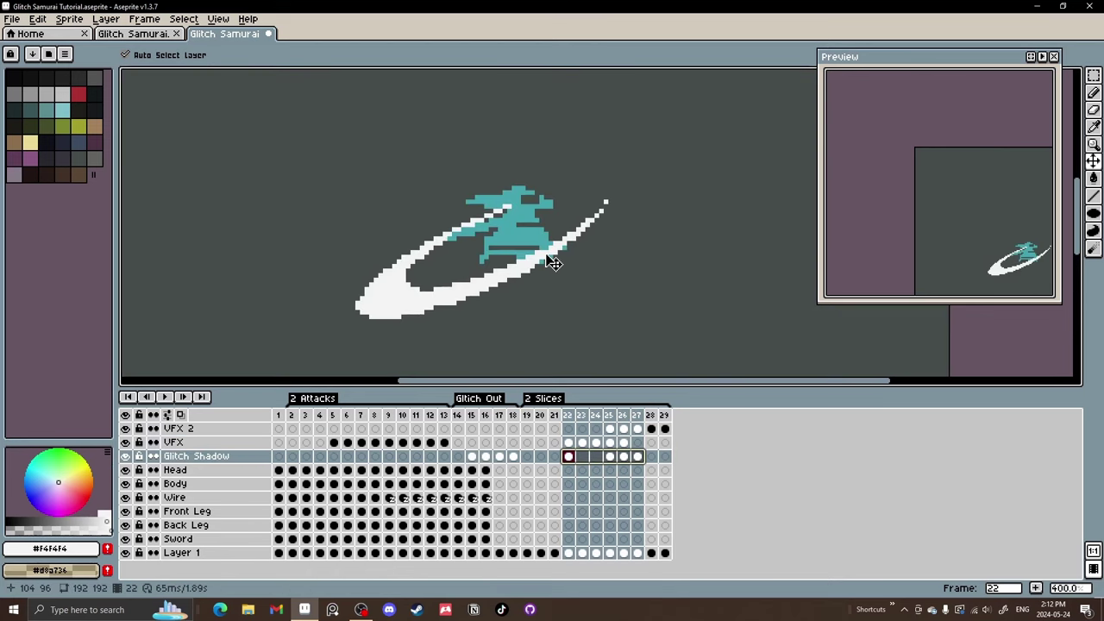
pyautogui.moveTo(549, 256); pyautogui.dragTo(546, 291)
# Play the animation from the first frame to check the lowered glitch shadows, and stop the playback.
pyautogui.press('Home')
pyautogui.click(165, 398)
pyautogui.scroll(-2, 509, 307)
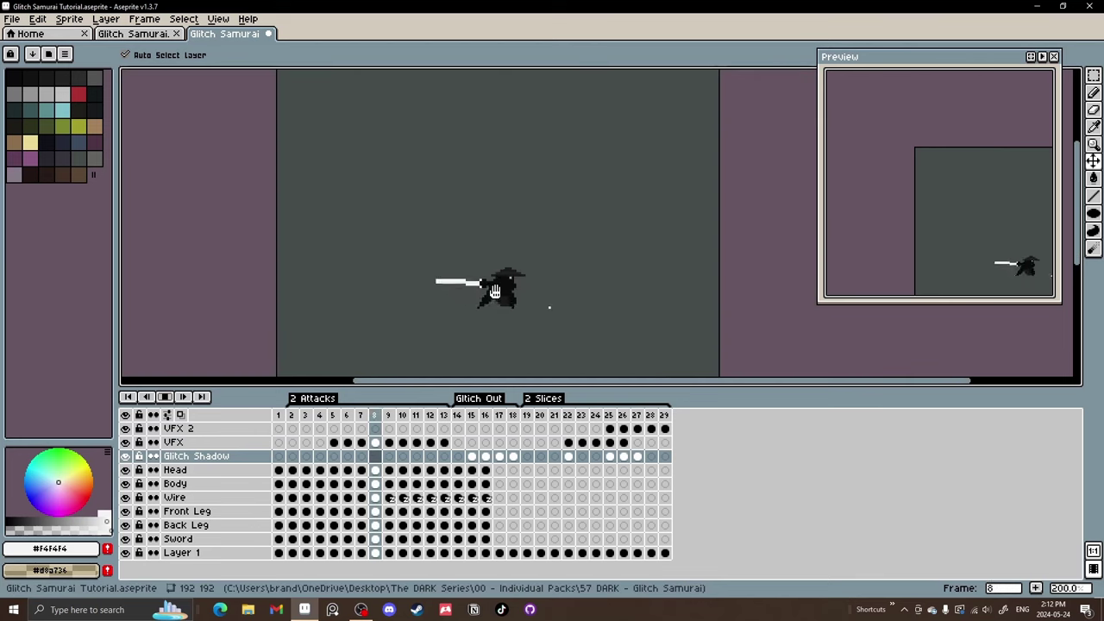
pyautogui.scroll(-2, 626, 284)
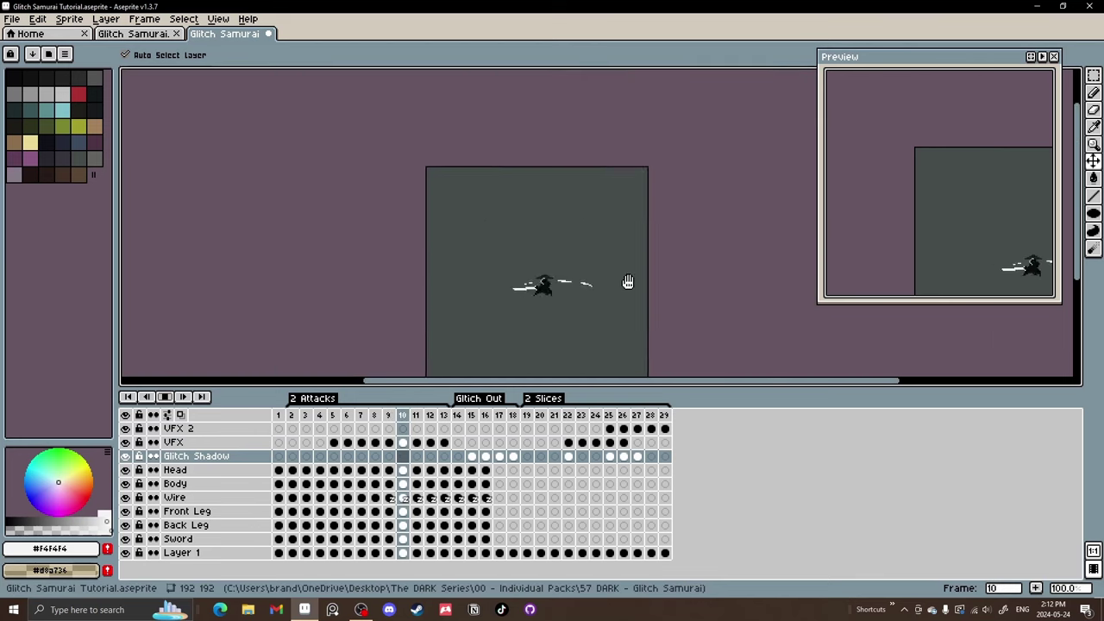
pyautogui.scroll(1, 622, 285)
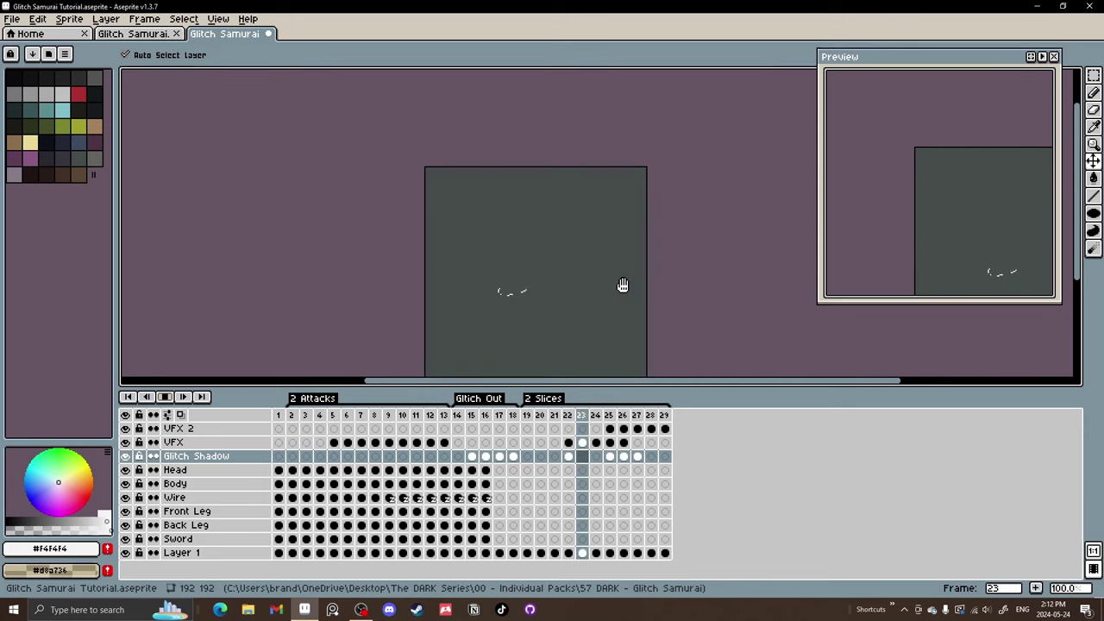
pyautogui.press('Return')
# Move the Glitch Shadow cels on frames 22 to 27 slightly further down and select the VFX cels on frames 22 to 26.
pyautogui.scroll(2, 584, 330)
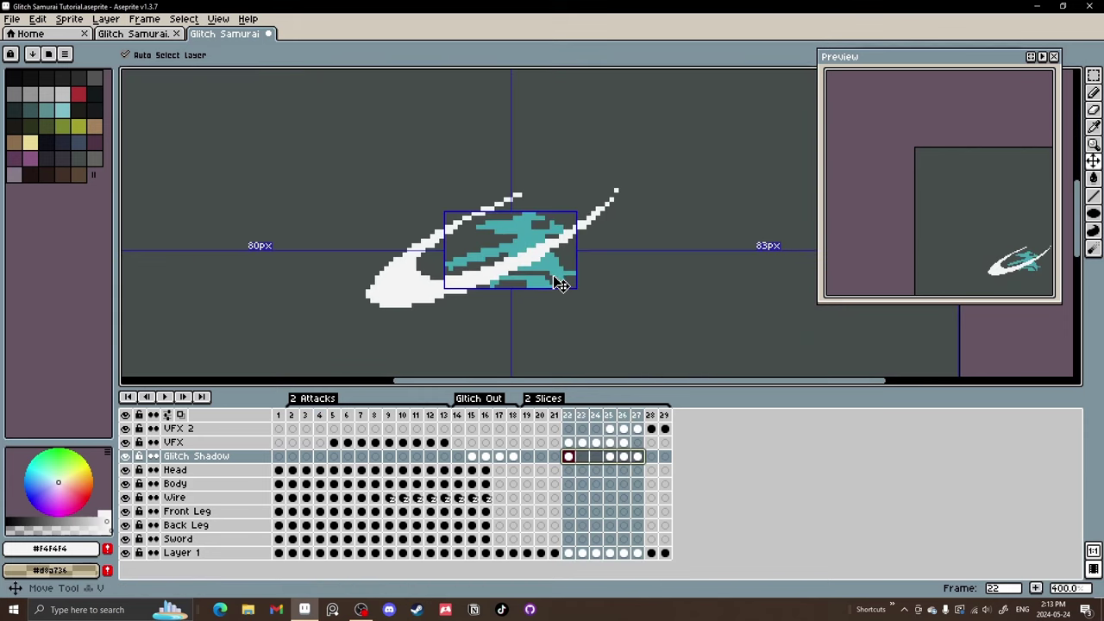
pyautogui.click(616, 443)
pyautogui.click(573, 442)
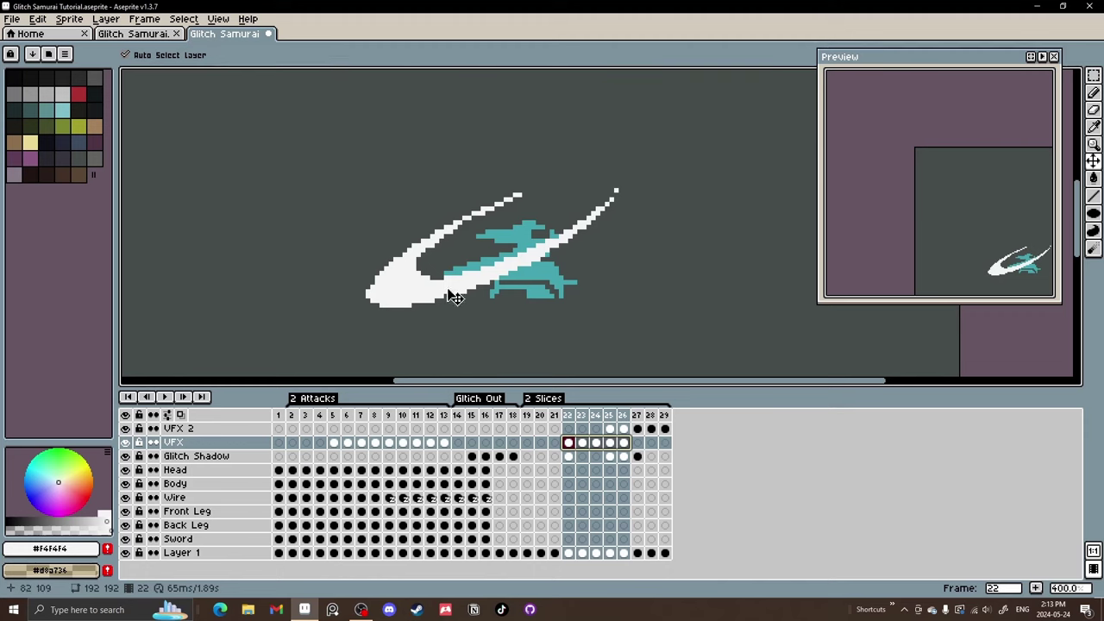
pyautogui.scroll(-2, 455, 298)
# Sample the near-black #0b0b0b from the samurai's waist stripe on frame 15.
pyautogui.click(567, 456)
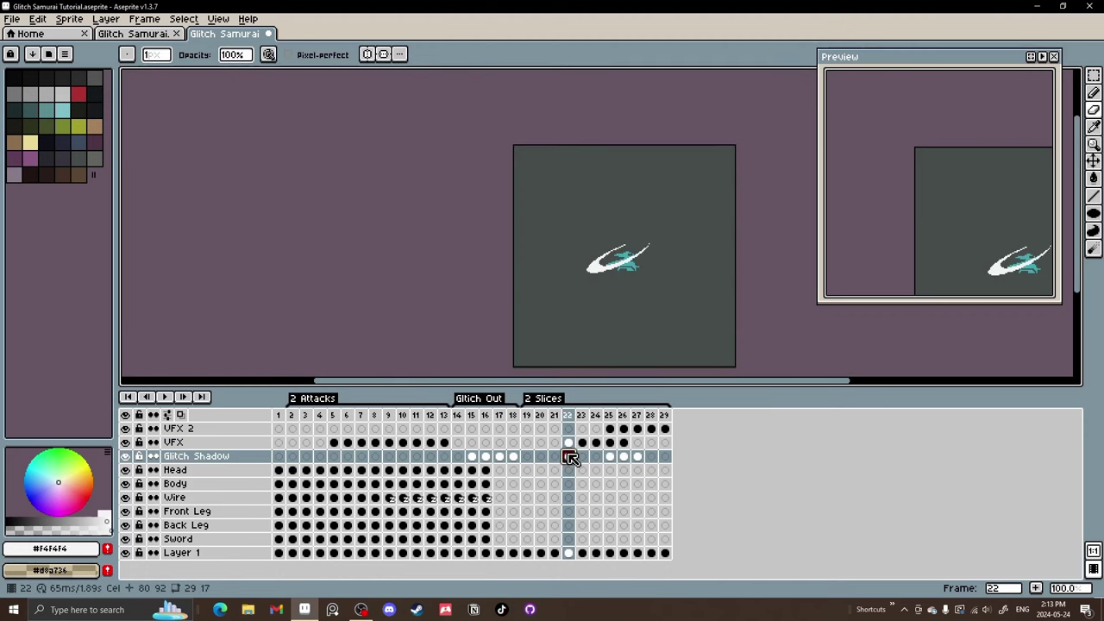
pyautogui.click(472, 470)
pyautogui.click(474, 484)
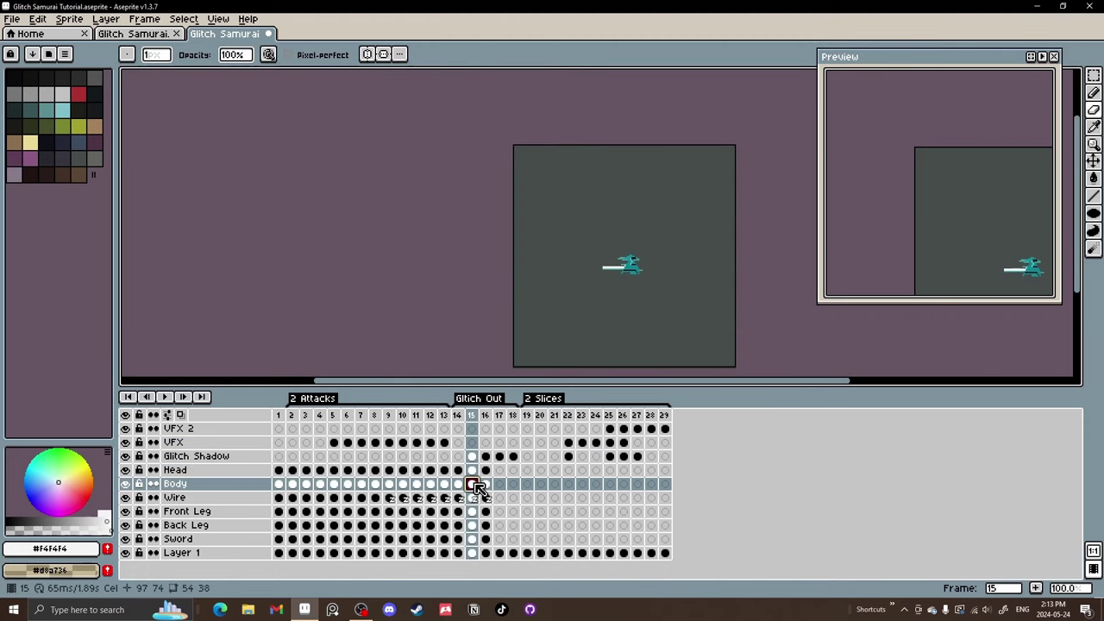
pyautogui.scroll(6, 616, 345)
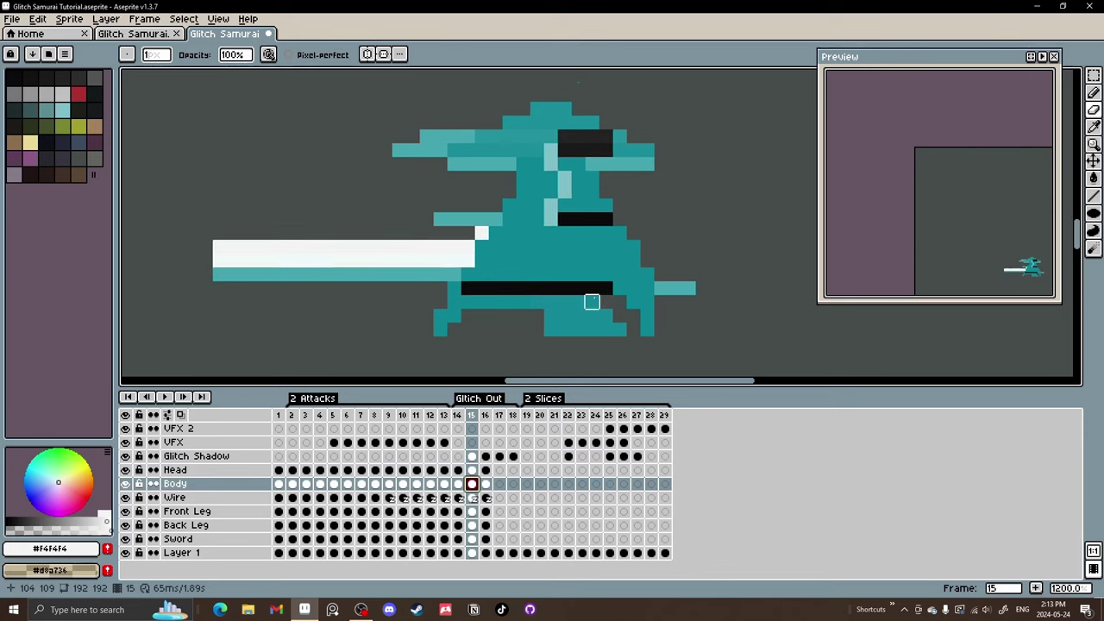
pyautogui.press('i')
pyautogui.click(587, 288)
# Pencil black accents over the teal glitch shadow on the Body layer's frame 22, under the hat, near the arm and along the waist stripe.
pyautogui.click(568, 484)
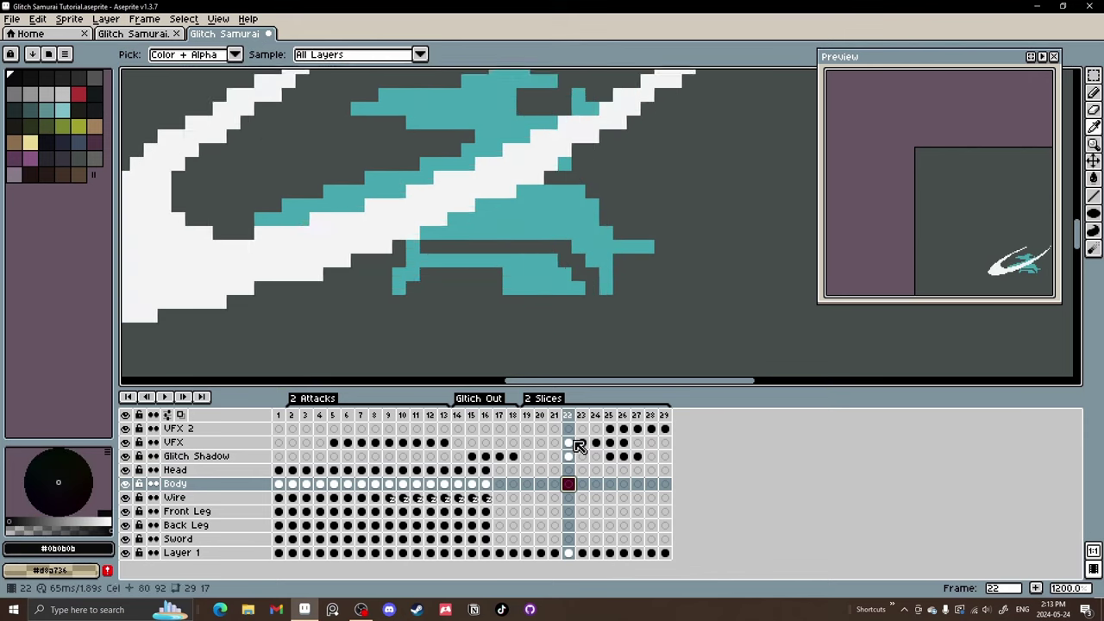
pyautogui.scroll(-3, 465, 190)
pyautogui.scroll(1, 476, 185)
pyautogui.press('b')
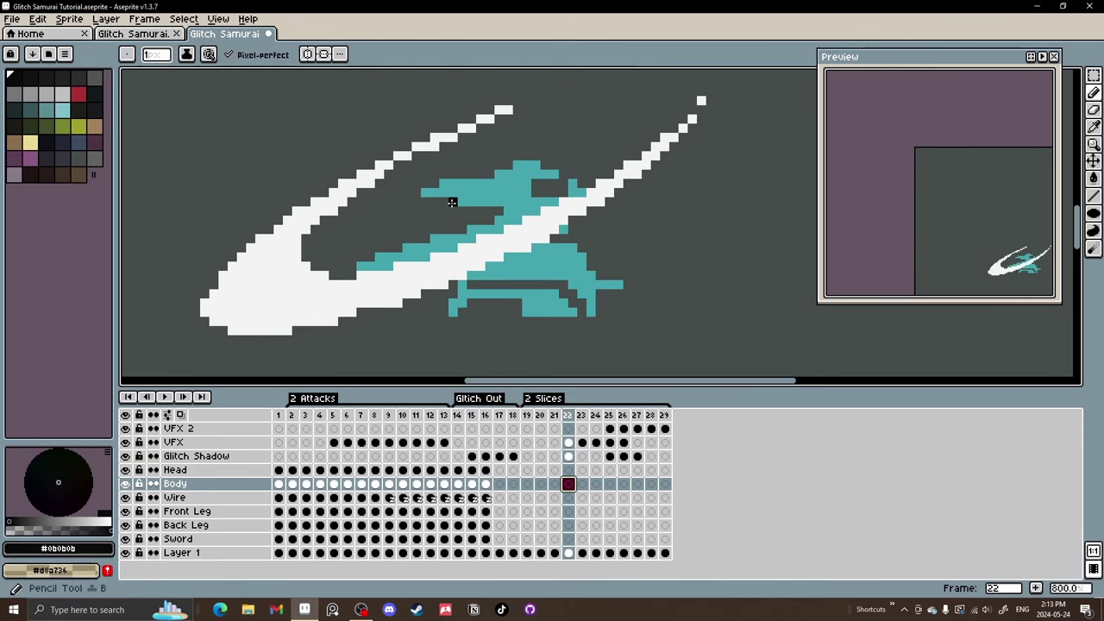
pyautogui.moveTo(483, 218); pyautogui.dragTo(468, 219)
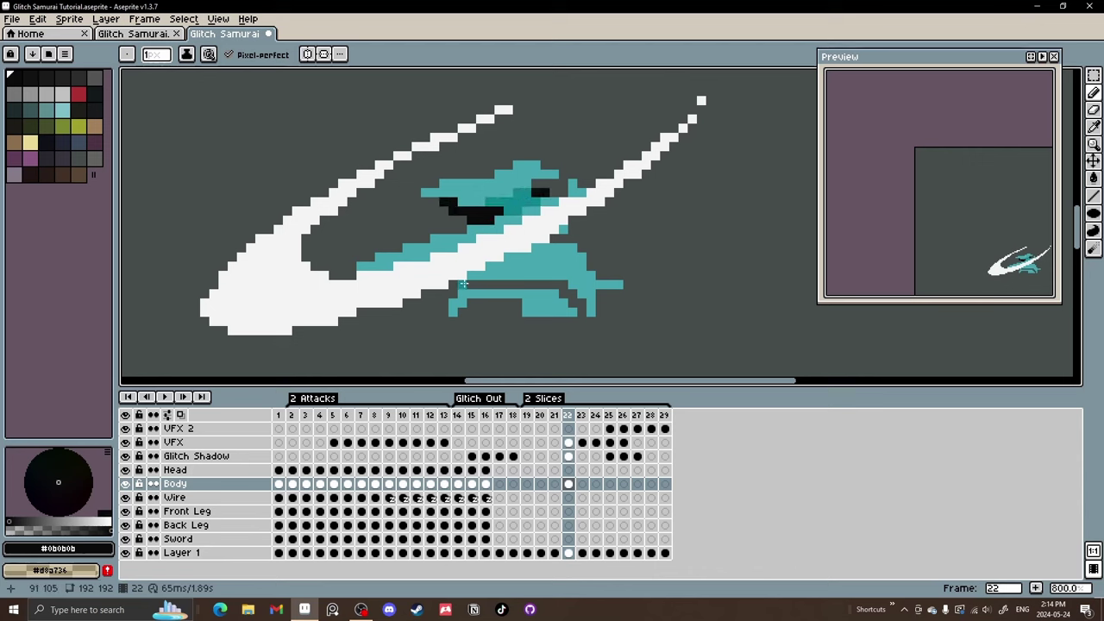
pyautogui.moveTo(463, 284); pyautogui.dragTo(534, 283)
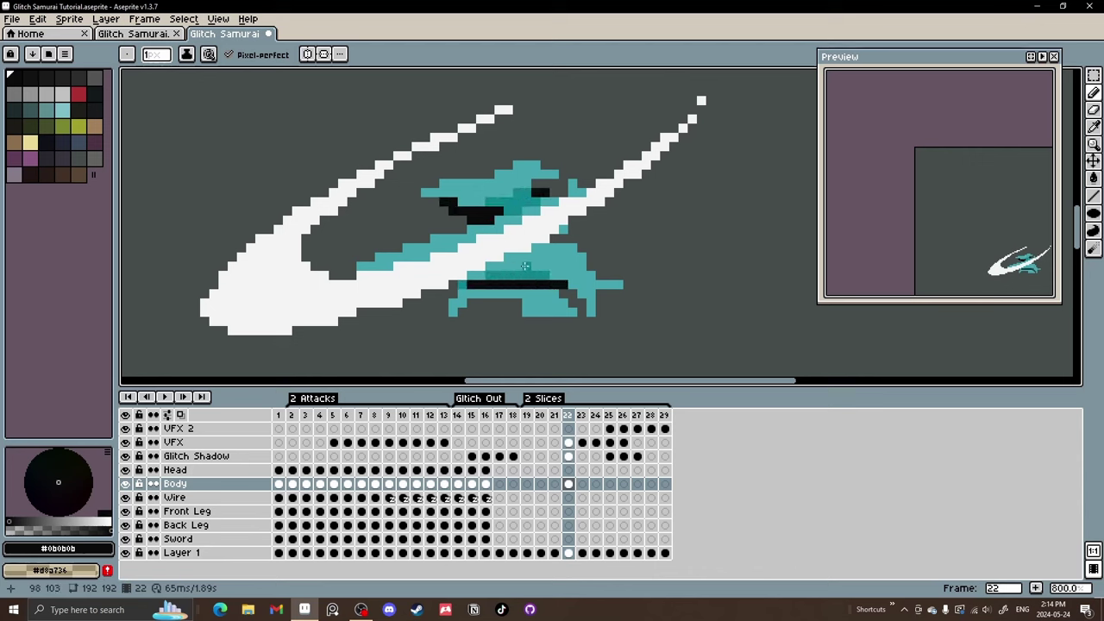
pyautogui.moveTo(473, 227); pyautogui.dragTo(452, 233)
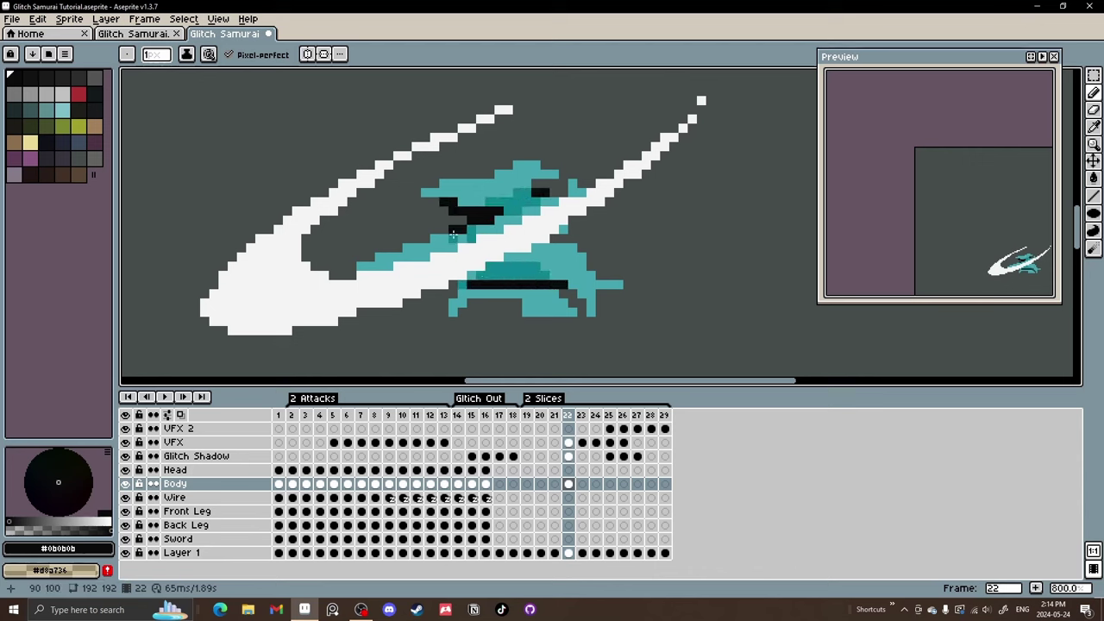
# Pencil black accents over the glitch shadow on the Body layer's frame 25, around the face, torso and arms.
pyautogui.click(610, 484)
pyautogui.moveTo(490, 217)
pyautogui.mouseDown()
pyautogui.moveTo(533, 230)
pyautogui.moveTo(561, 193)
pyautogui.moveTo(579, 220)
pyautogui.moveTo(575, 201)
pyautogui.moveTo(514, 195)
pyautogui.mouseUp()
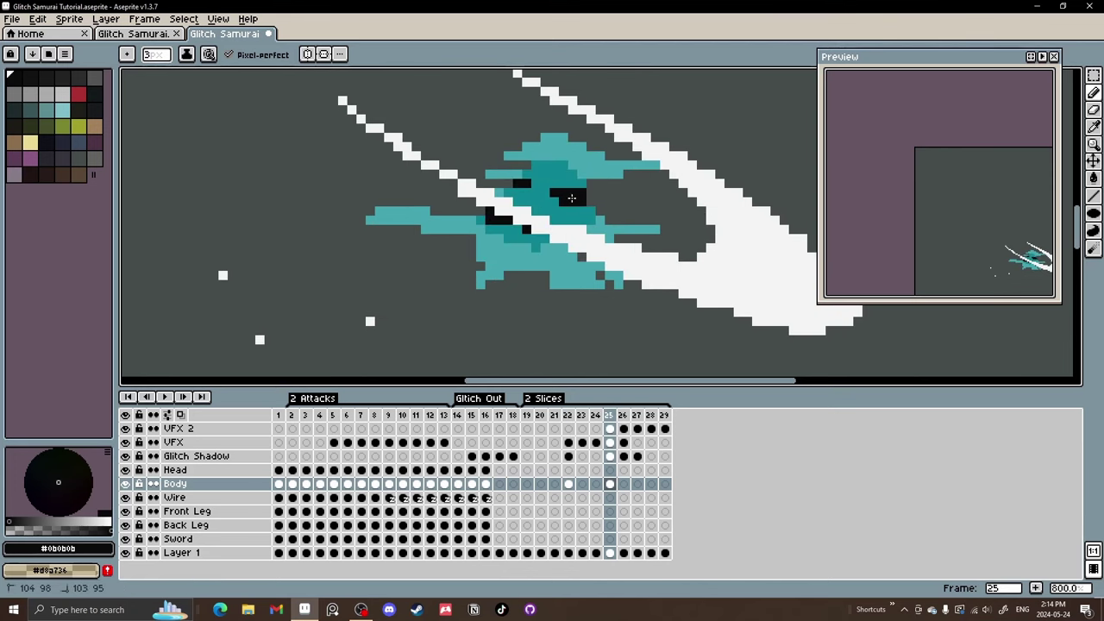
pyautogui.moveTo(600, 214); pyautogui.dragTo(609, 225)
pyautogui.moveTo(522, 183)
pyautogui.mouseDown()
pyautogui.moveTo(508, 184)
pyautogui.moveTo(526, 166)
pyautogui.mouseUp()
pyautogui.moveTo(483, 213); pyautogui.dragTo(457, 206)
# Play the animation from near its start to check the black accents, and stop the playback.
pyautogui.click(287, 418)
pyautogui.press('Return')
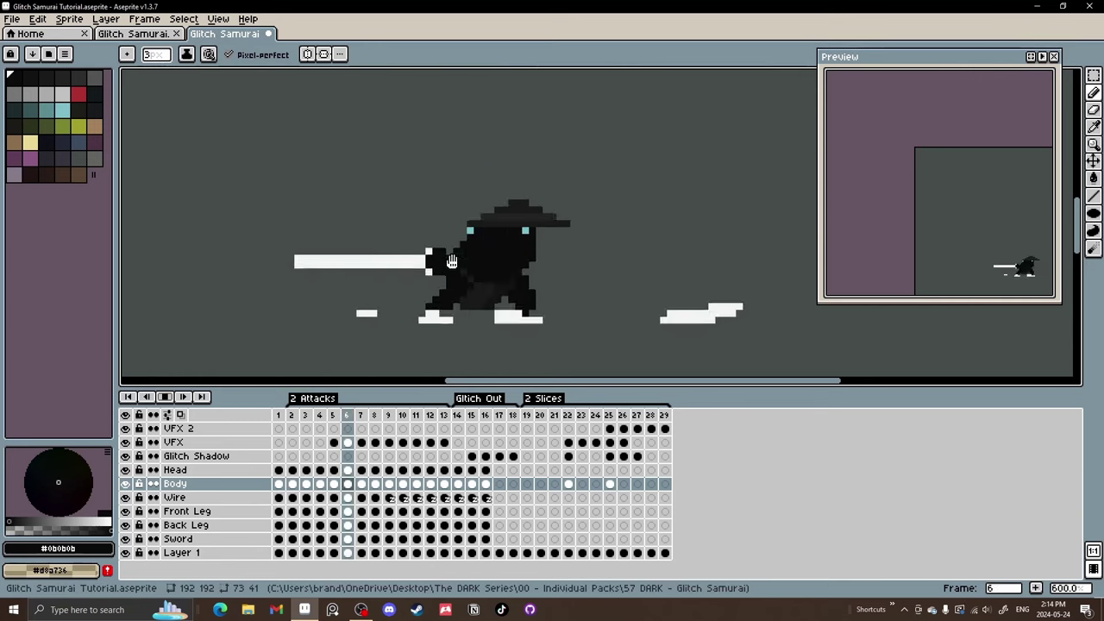
pyautogui.scroll(-4, 662, 286)
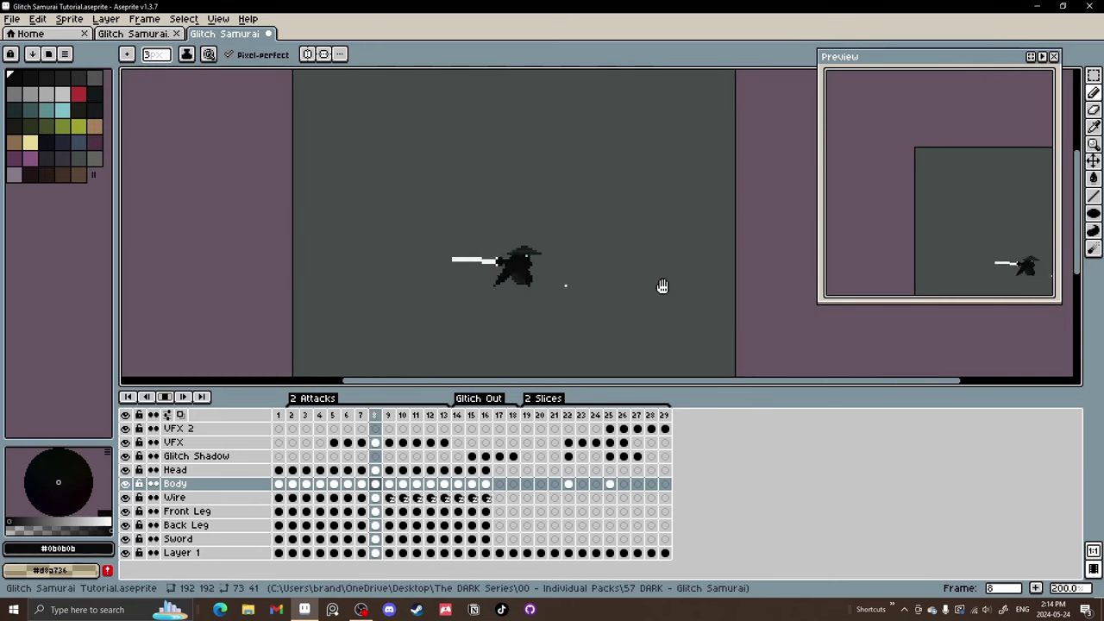
pyautogui.scroll(-1, 662, 287)
pyautogui.click(167, 398)
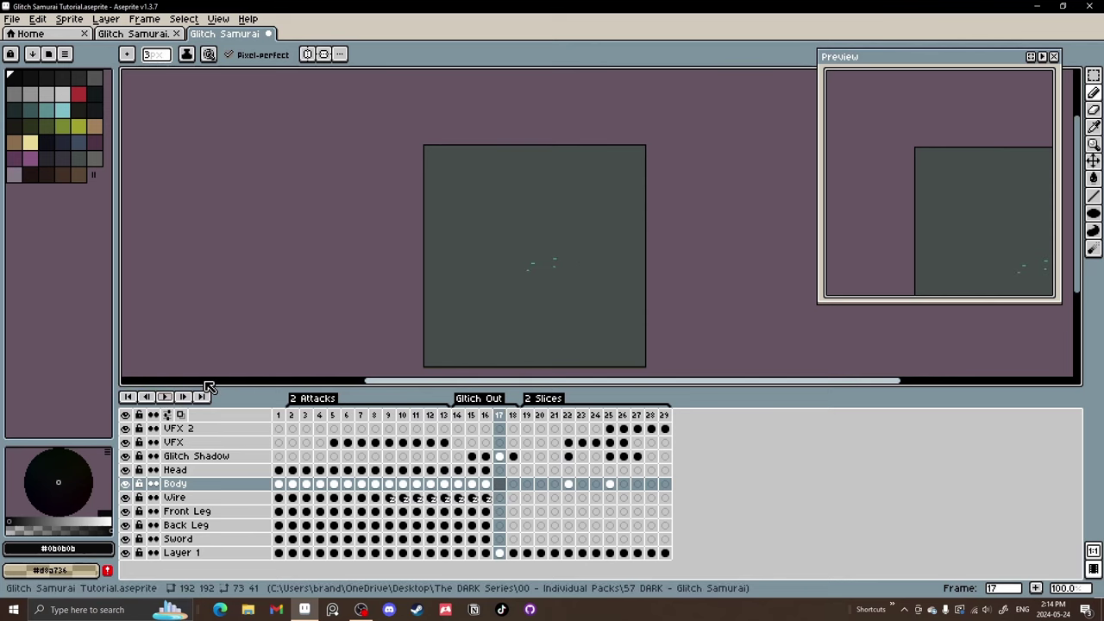
pyautogui.scroll(-1, 322, 299)
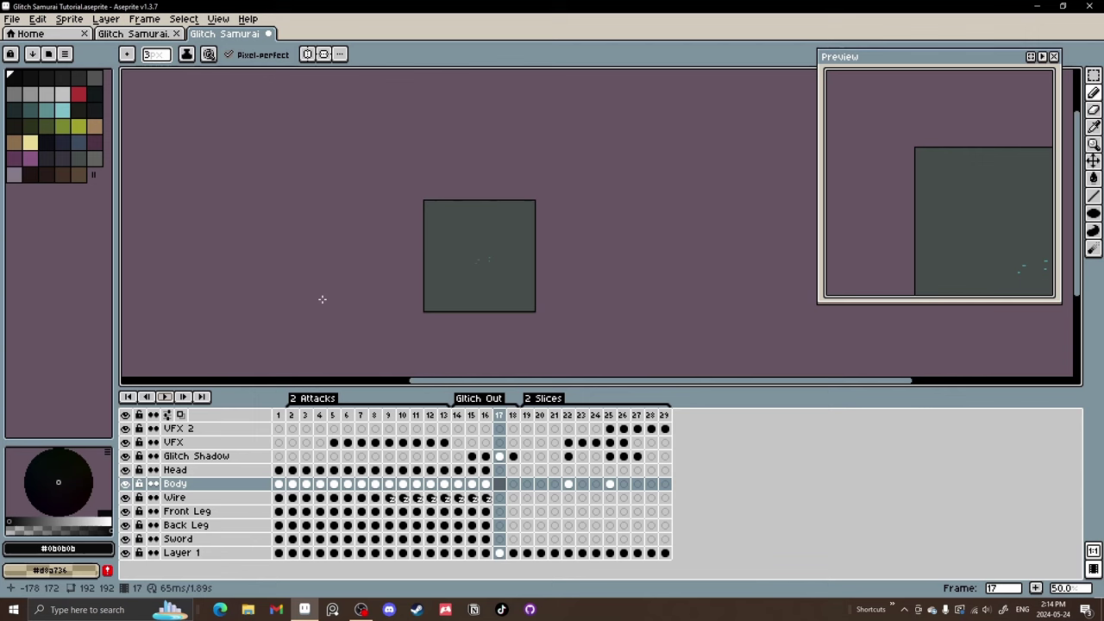
pyautogui.scroll(1, 407, 283)
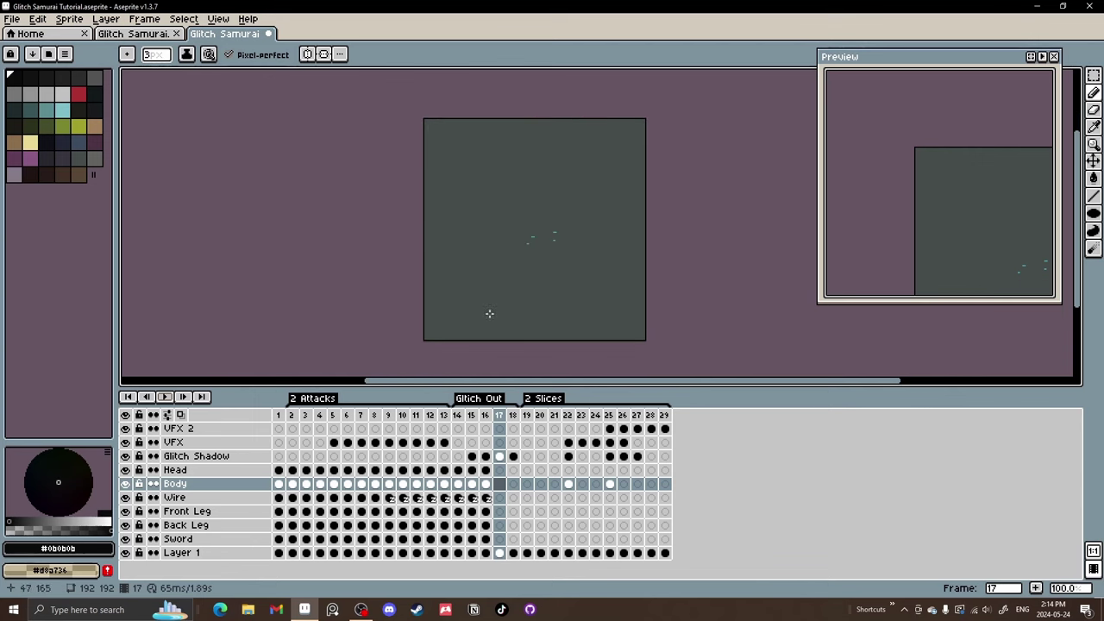
# Add ten new frames after frame 29, extending the timeline to frame 39.
pyautogui.click(527, 416)
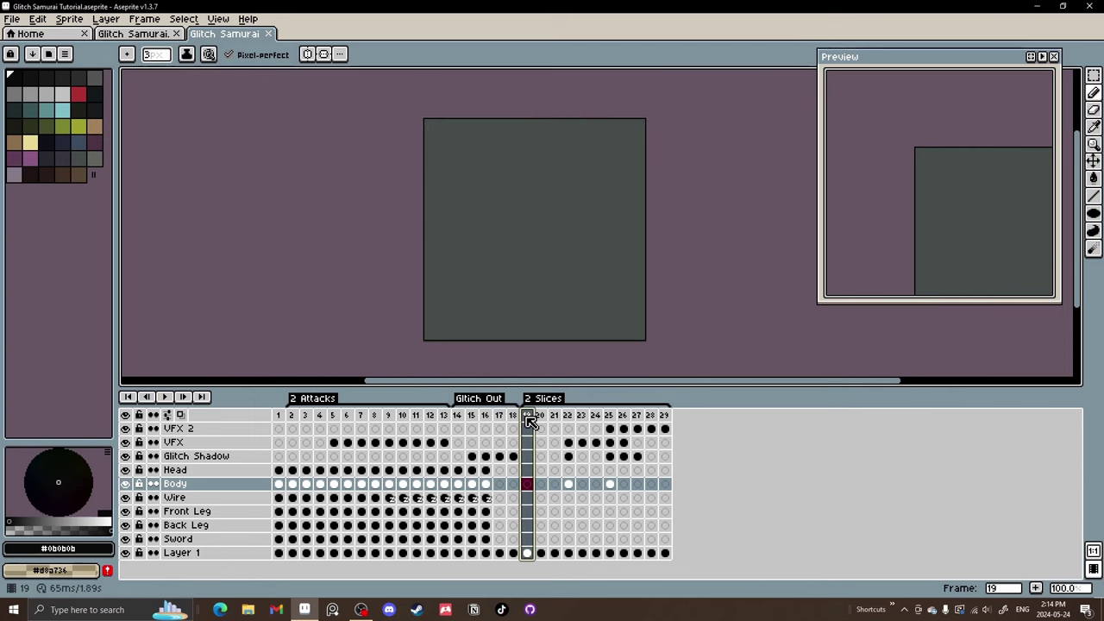
pyautogui.moveTo(534, 417); pyautogui.dragTo(681, 420)
pyautogui.rightClick(682, 417)
pyautogui.click(709, 430)
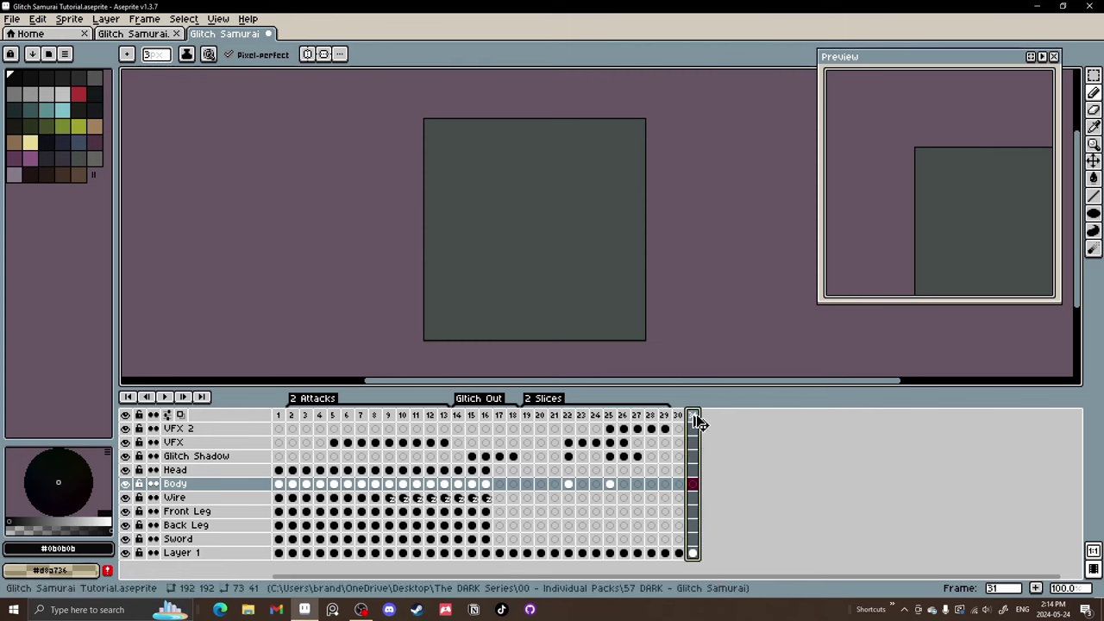
pyautogui.hotkey('alt', 'n')
pyautogui.hotkey('alt', 'n')
pyautogui.hotkey('alt', 'n')
pyautogui.hotkey('alt', 'n')
pyautogui.hotkey('alt', 'n')
pyautogui.hotkey('alt', 'n')
pyautogui.hotkey('alt', 'n')
pyautogui.hotkey('alt', 'n')
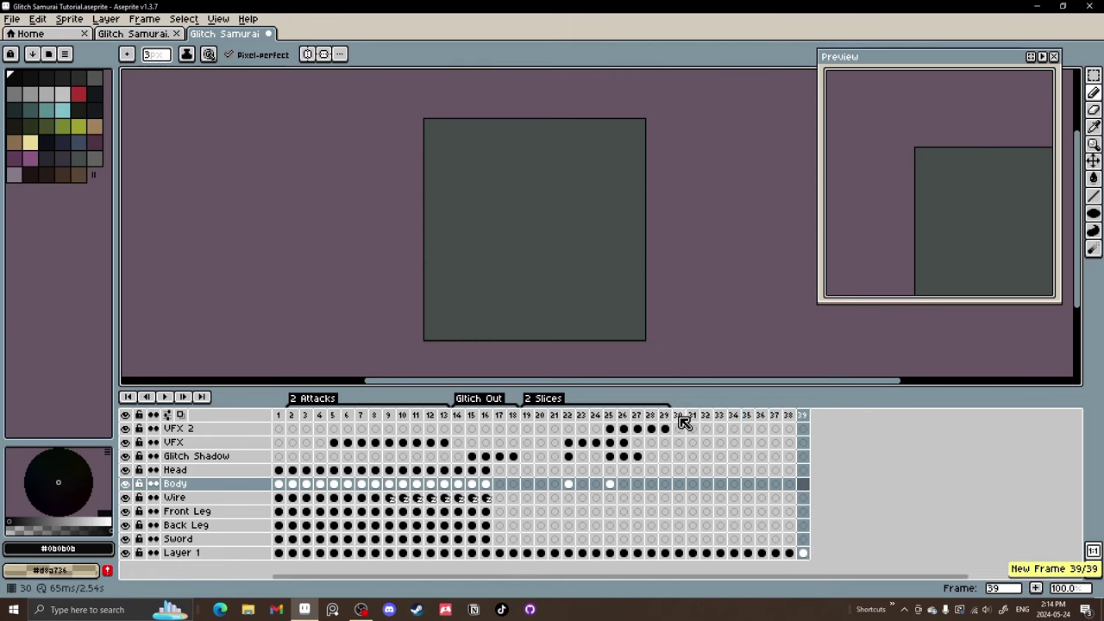
# Create a tag named Sweep Glitch covering frames 30 to 39.
pyautogui.moveTo(684, 421); pyautogui.dragTo(801, 417)
pyautogui.rightClick(801, 418)
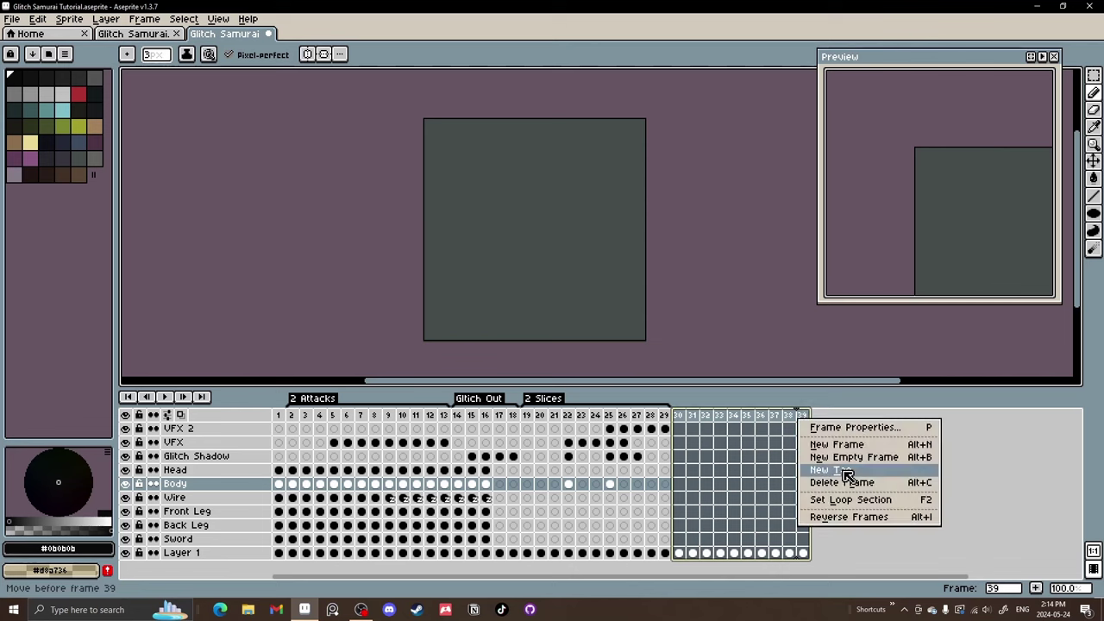
pyautogui.click(844, 471)
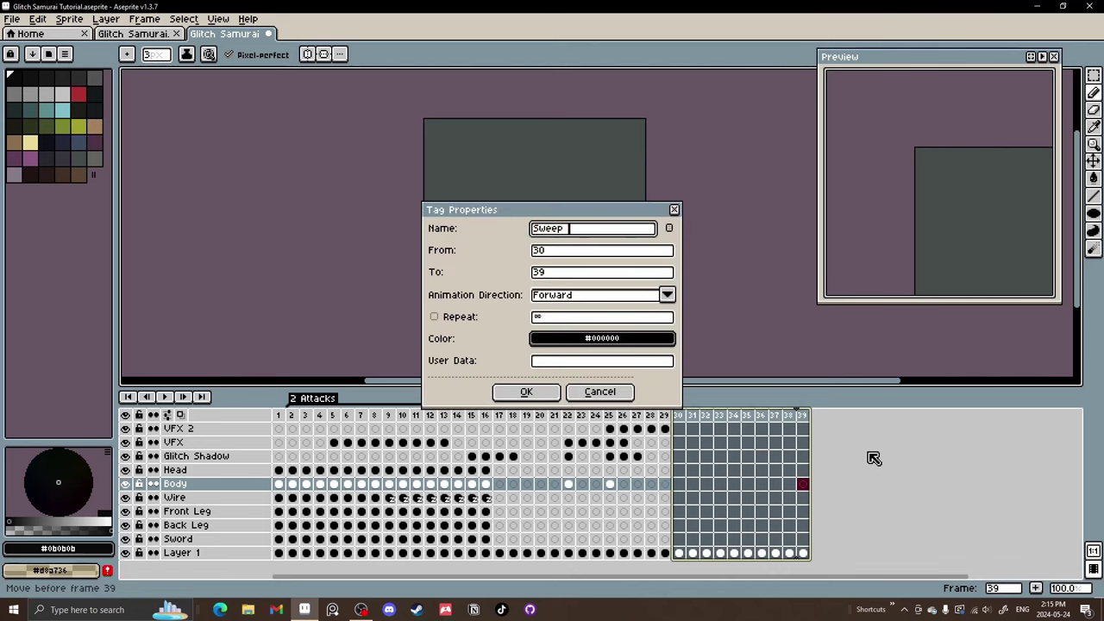
pyautogui.press('Return')
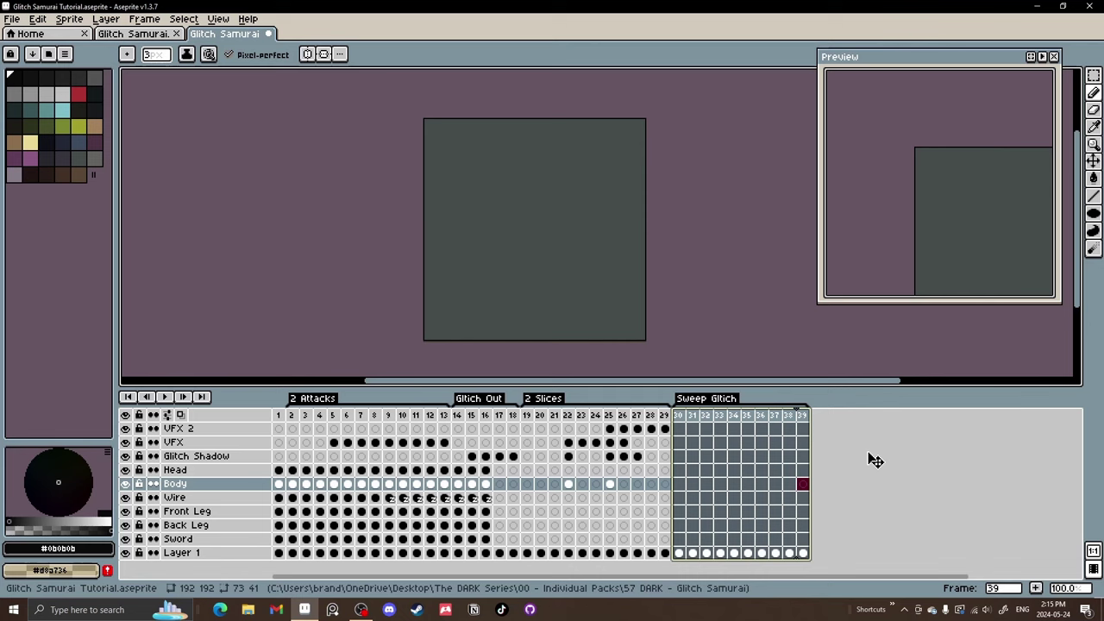
# Sample the slash's white #f4f4f4 from the VFX cel on frame 22.
pyautogui.click(693, 457)
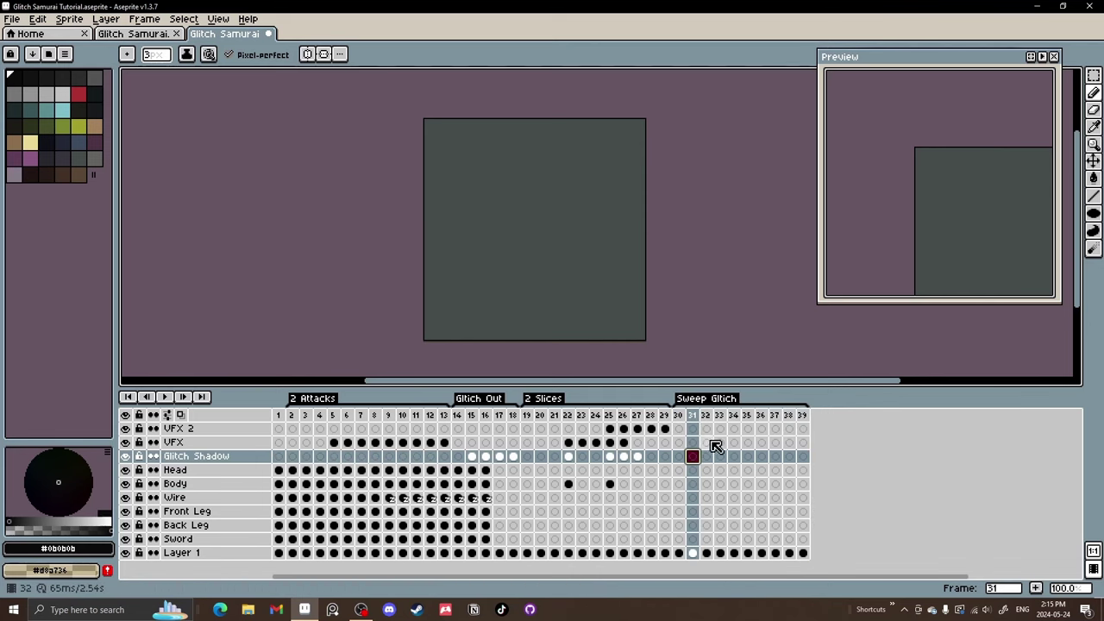
pyautogui.click(568, 443)
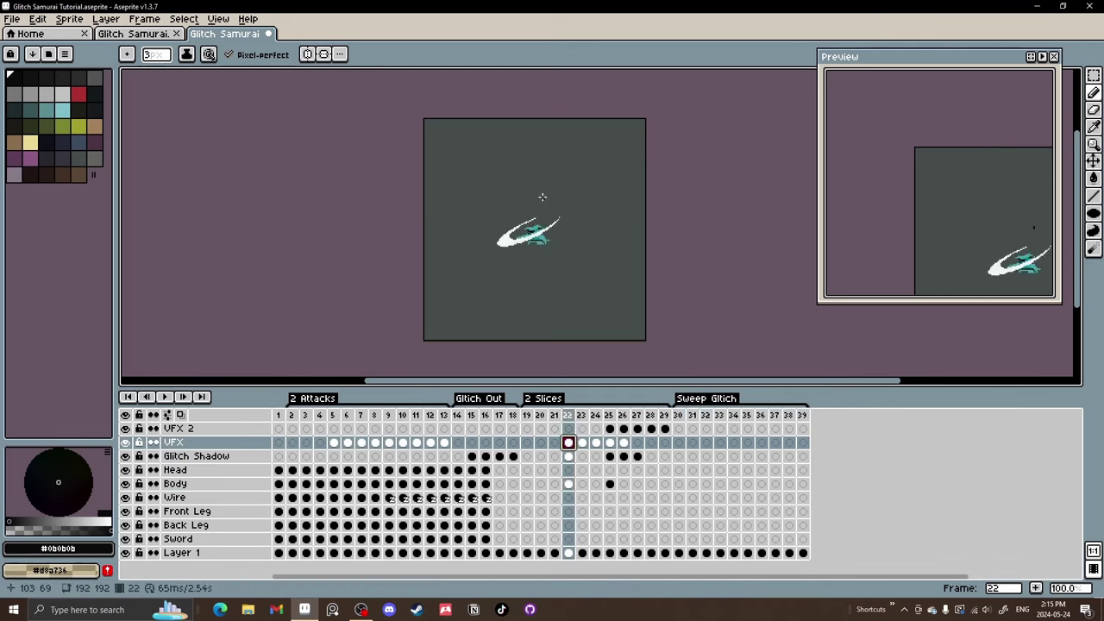
pyautogui.scroll(3, 538, 195)
pyautogui.press('i')
pyautogui.click(483, 259)
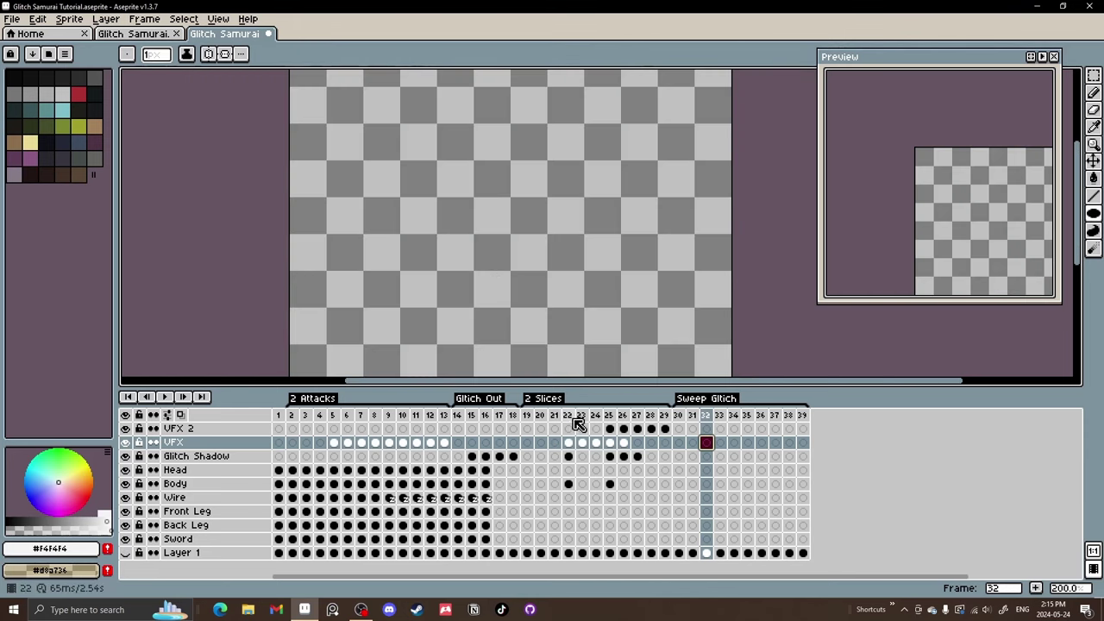
# Draw a flat filled white ellipse about 85 px wide on the VFX layer's frame 33 and move it slightly down and left.
pyautogui.click(569, 416)
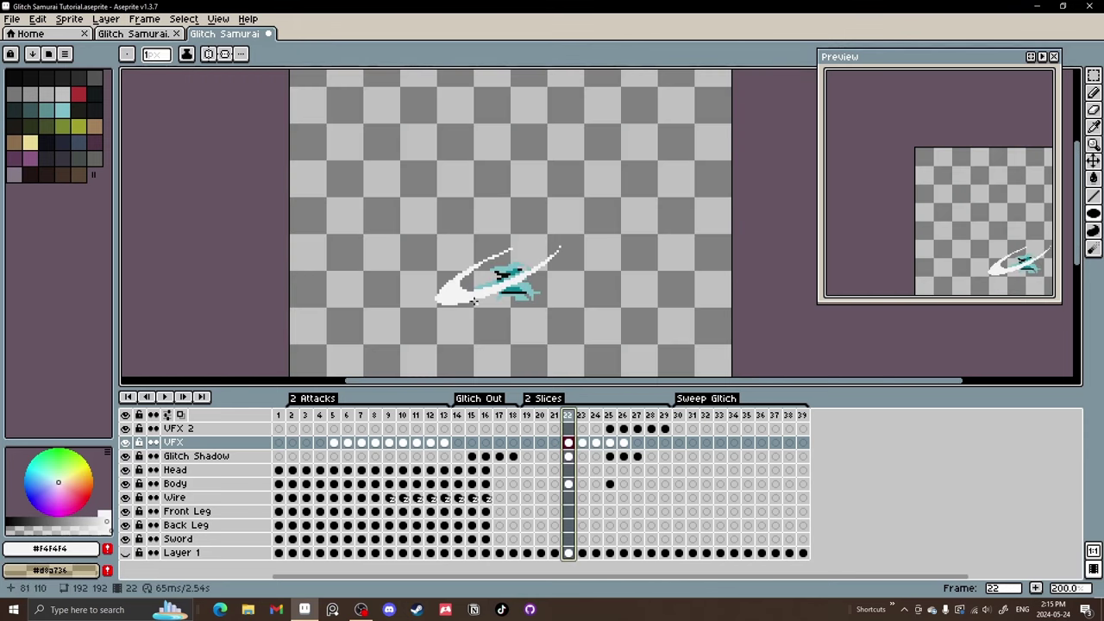
pyautogui.click(721, 443)
pyautogui.moveTo(424, 289); pyautogui.dragTo(620, 257)
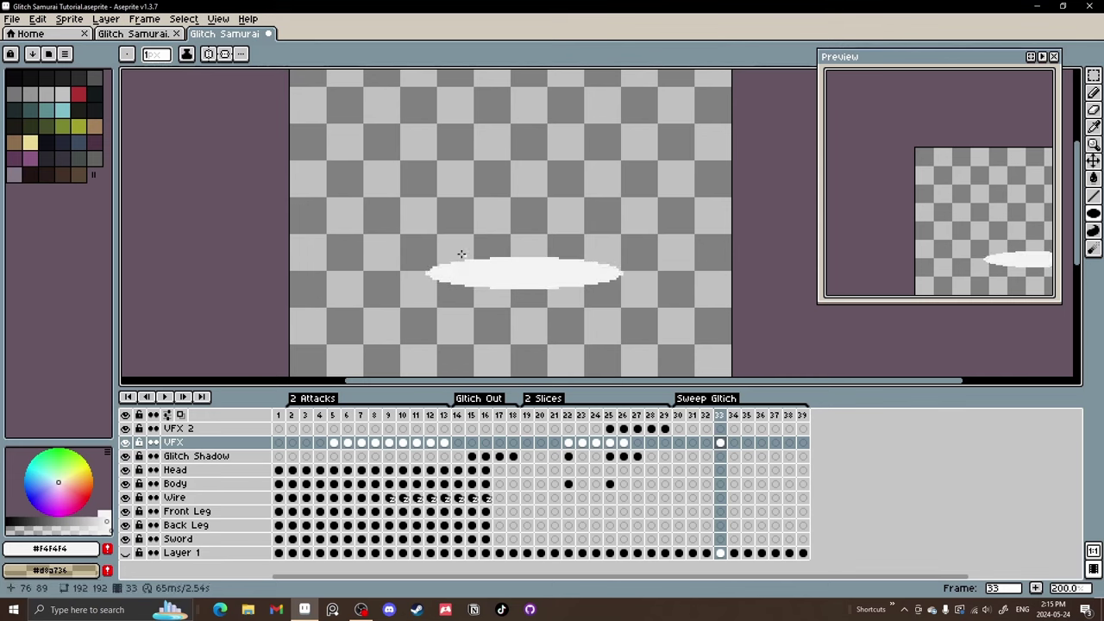
pyautogui.press('m')
pyautogui.moveTo(376, 216); pyautogui.dragTo(678, 300)
pyautogui.moveTo(633, 270); pyautogui.dragTo(602, 276)
pyautogui.hotkey('ctrl', 'd')
# Cut the white ellipse into a crescent by overlaying a filled red ellipse of 68 by 13 px and deleting the red area.
pyautogui.click(79, 94)
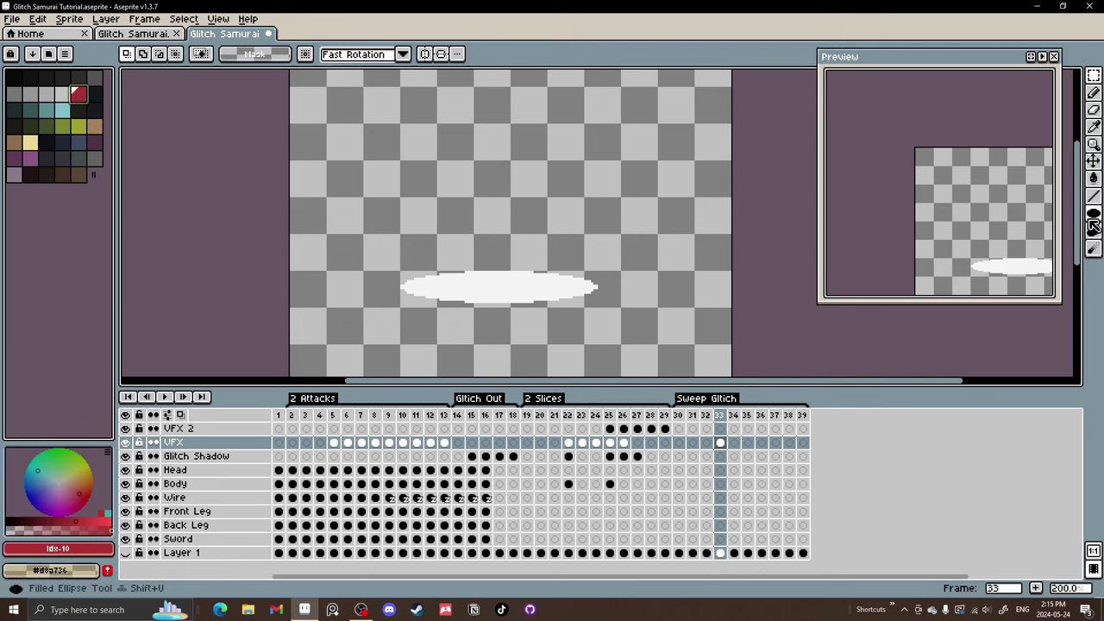
pyautogui.click(1093, 213)
pyautogui.moveTo(420, 233); pyautogui.dragTo(569, 303)
pyautogui.scroll(1, 547, 267)
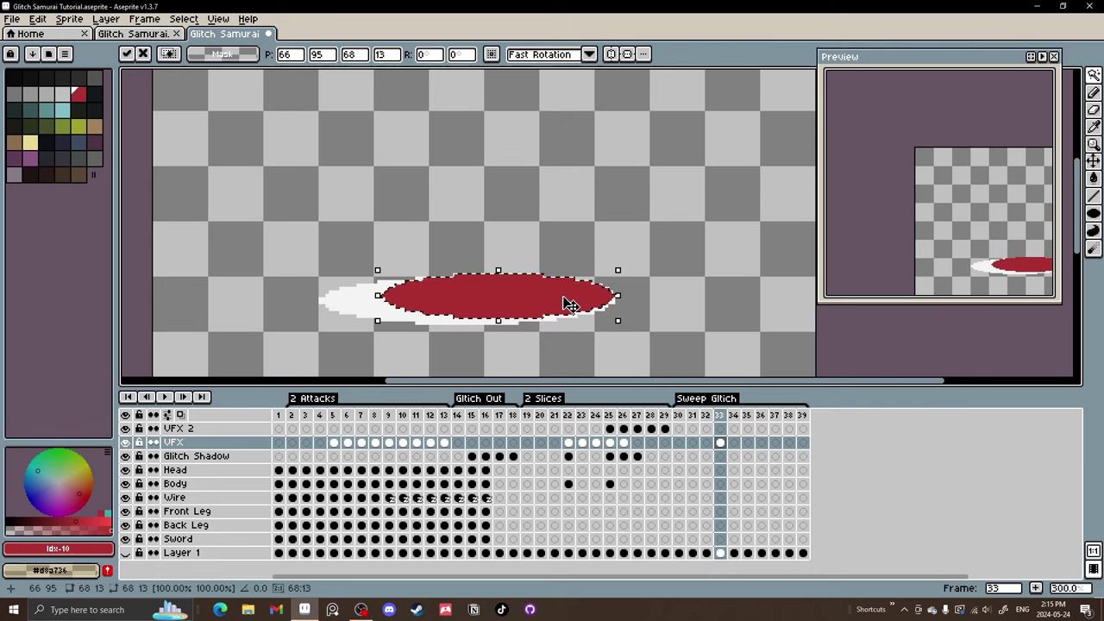
pyautogui.press('w')
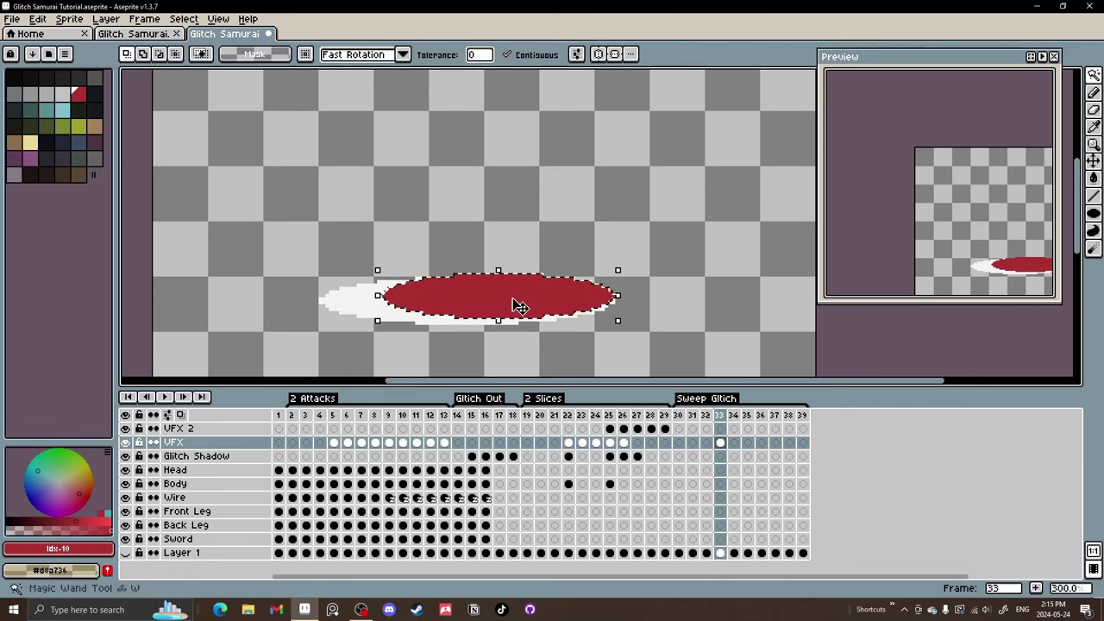
pyautogui.press('Delete')
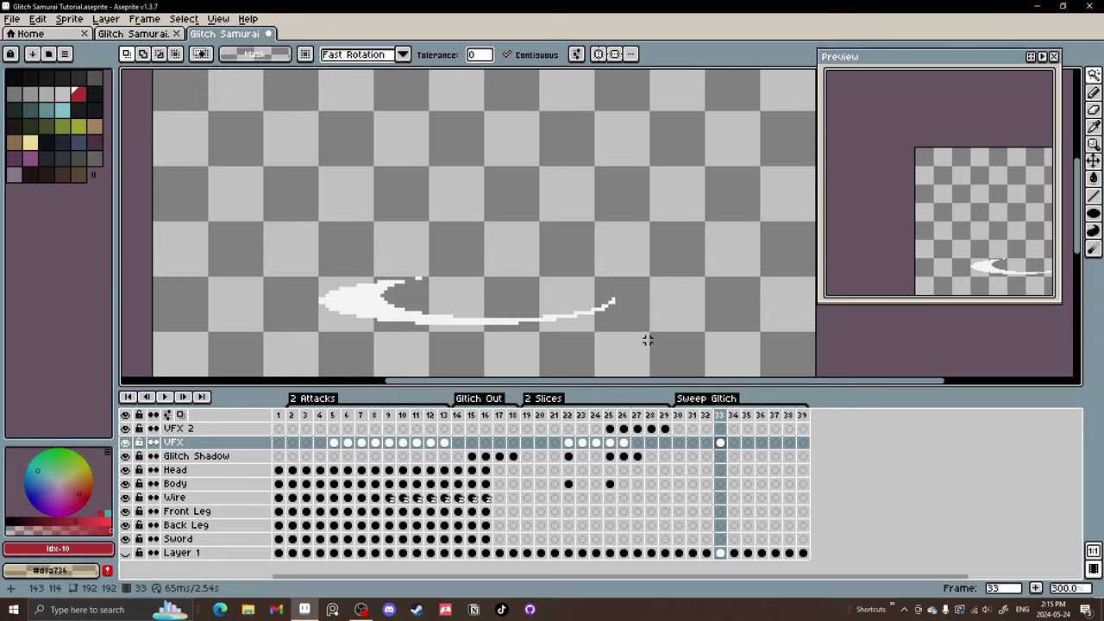
# Clean up the crescent's thin right tail with the eraser and extend its upper tip with a white #f4f4f4 line.
pyautogui.scroll(3, 595, 324)
pyautogui.press('b')
pyautogui.scroll(1, 522, 307)
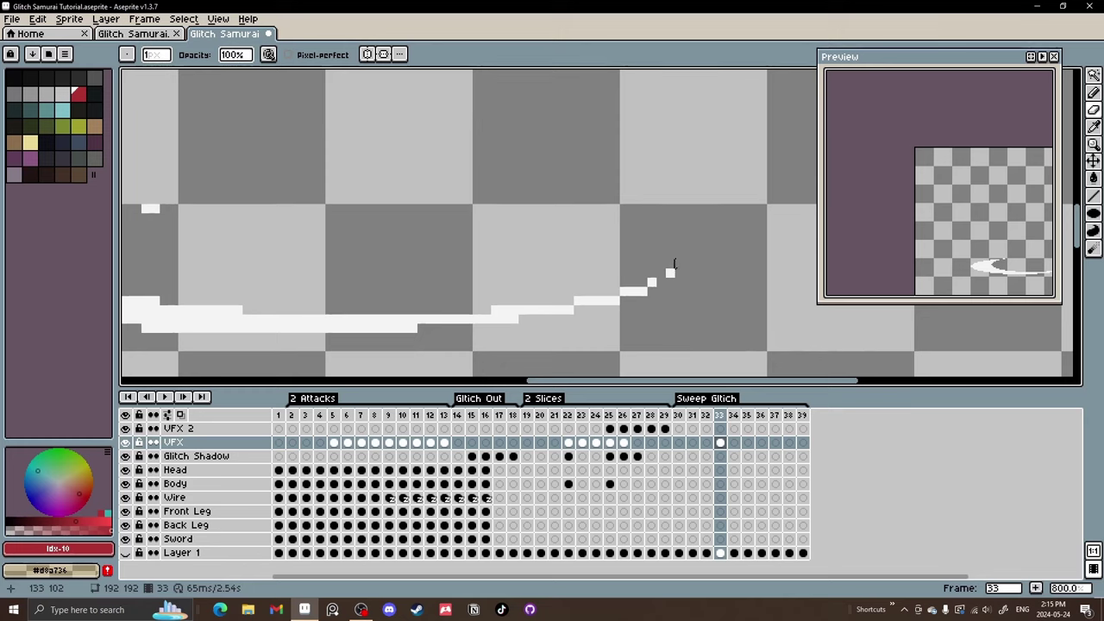
pyautogui.scroll(-2, 301, 246)
pyautogui.scroll(4, 327, 210)
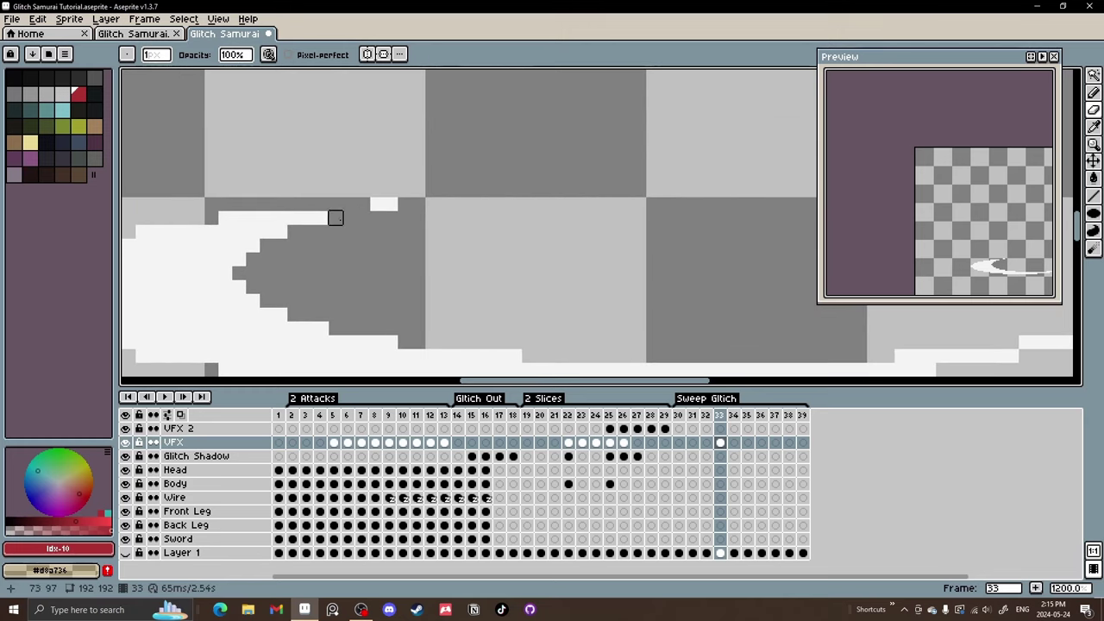
pyautogui.press('i')
pyautogui.click(312, 220)
pyautogui.press('l')
pyautogui.moveTo(336, 205); pyautogui.dragTo(377, 204)
pyautogui.scroll(-6, 388, 215)
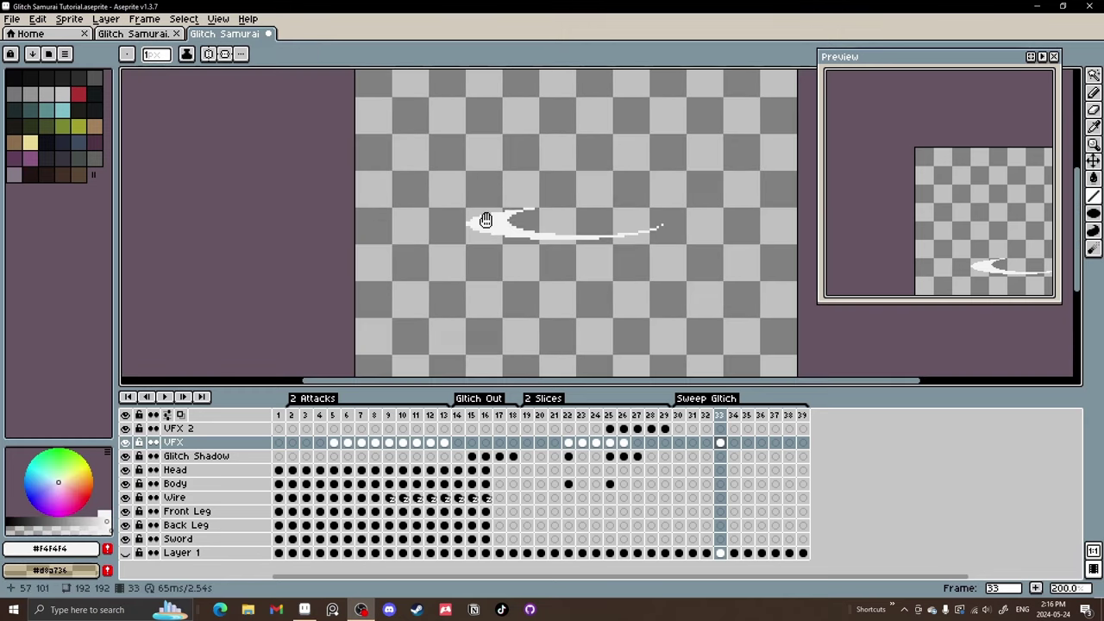
# Turn on onion skinning and draw broken white fragments along the crescent's outline on the VFX layer's frame 34.
pyautogui.moveTo(485, 220); pyautogui.dragTo(468, 232)
pyautogui.scroll(2, 463, 244)
pyautogui.click(734, 442)
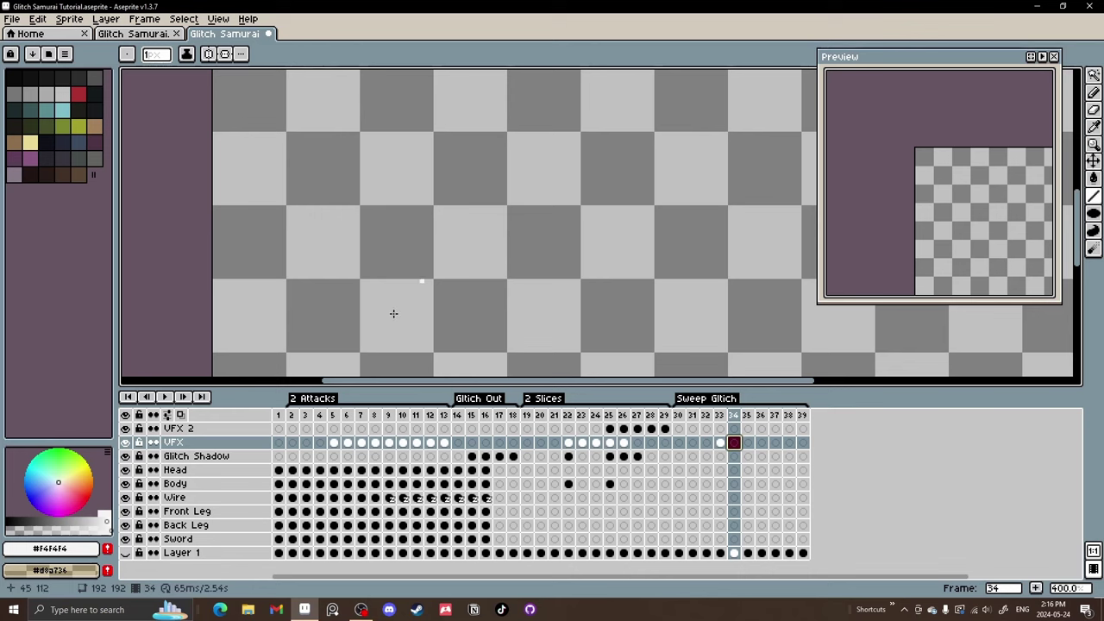
pyautogui.click(182, 416)
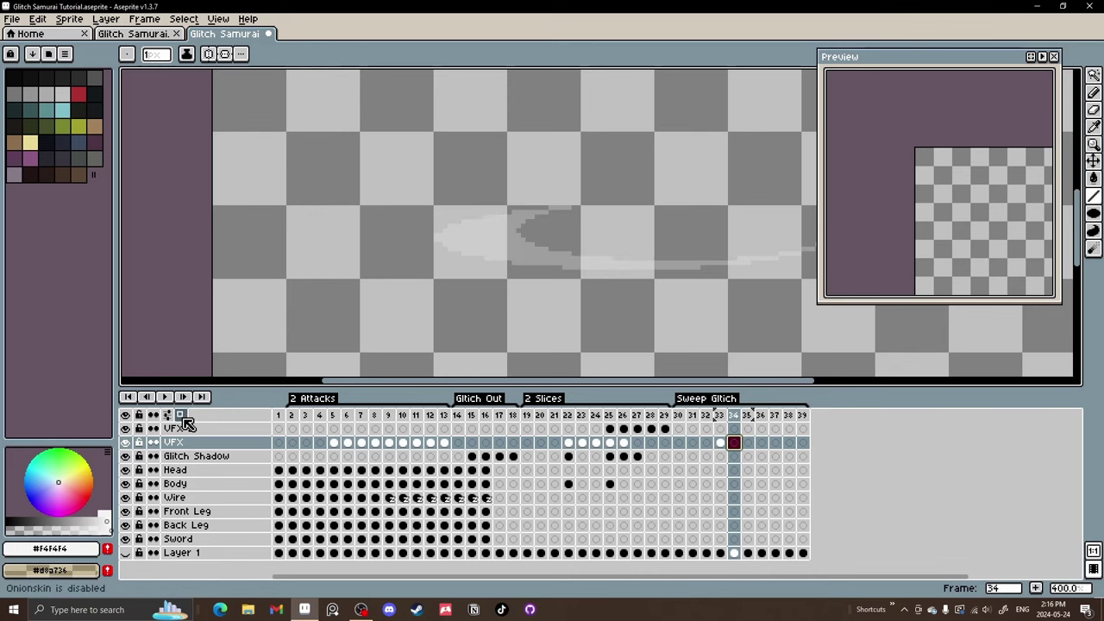
pyautogui.scroll(5, 496, 210)
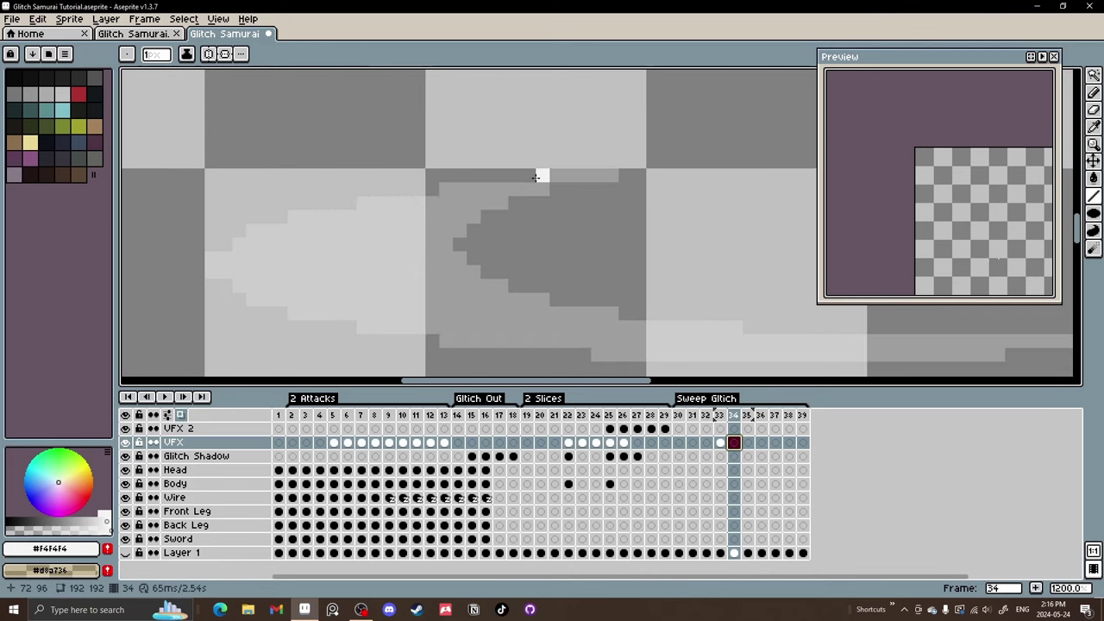
pyautogui.moveTo(599, 173); pyautogui.dragTo(638, 173)
pyautogui.moveTo(542, 176); pyautogui.dragTo(500, 176)
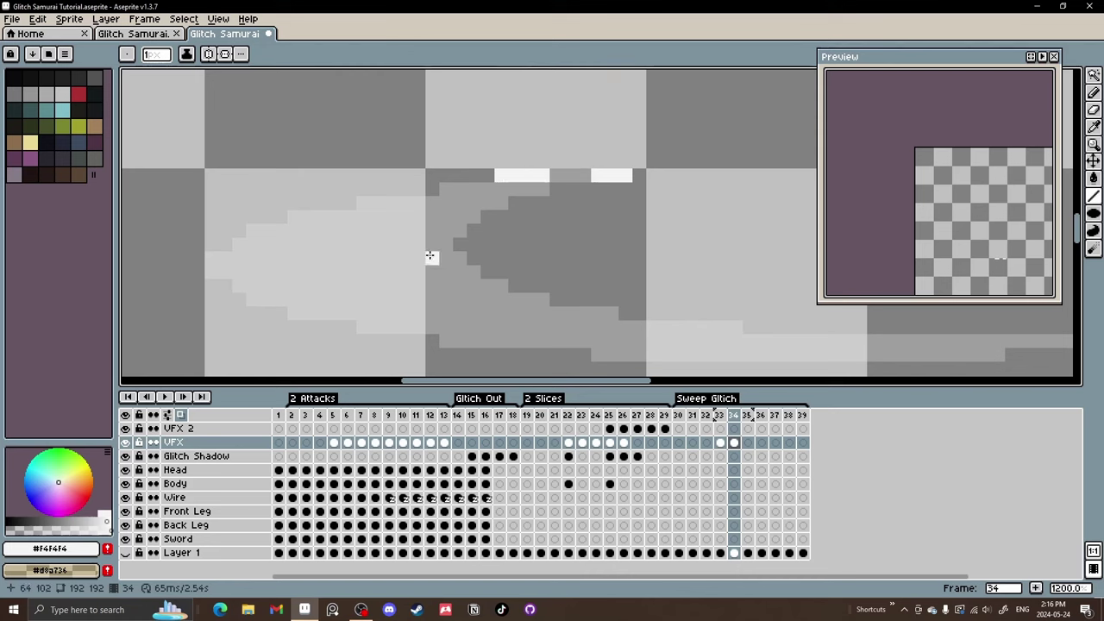
pyautogui.moveTo(621, 343); pyautogui.dragTo(592, 313)
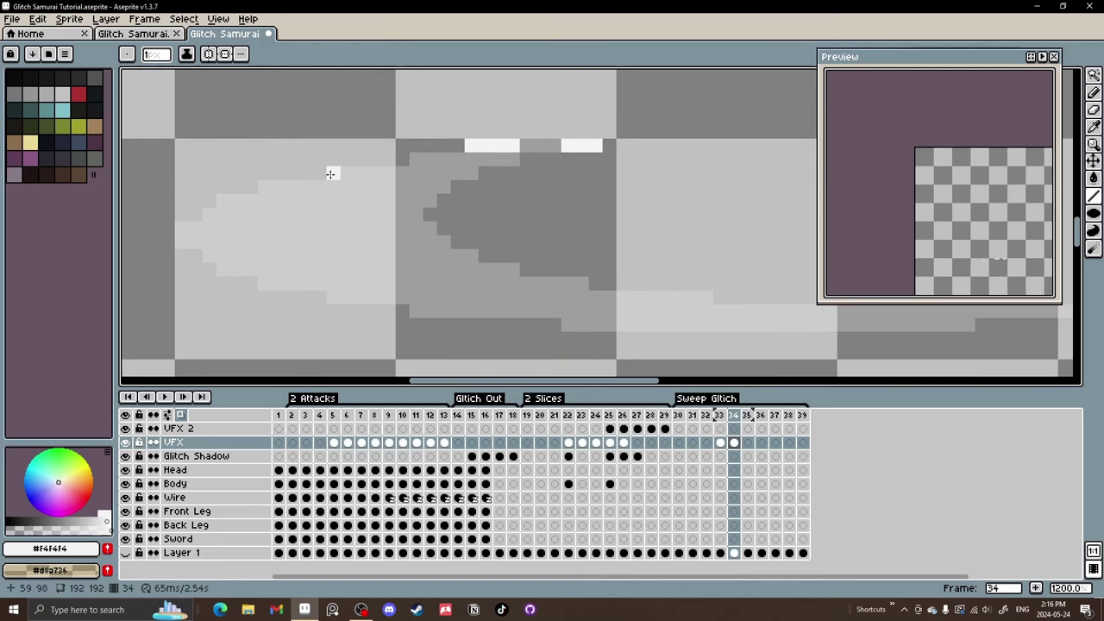
pyautogui.moveTo(291, 173); pyautogui.dragTo(347, 159)
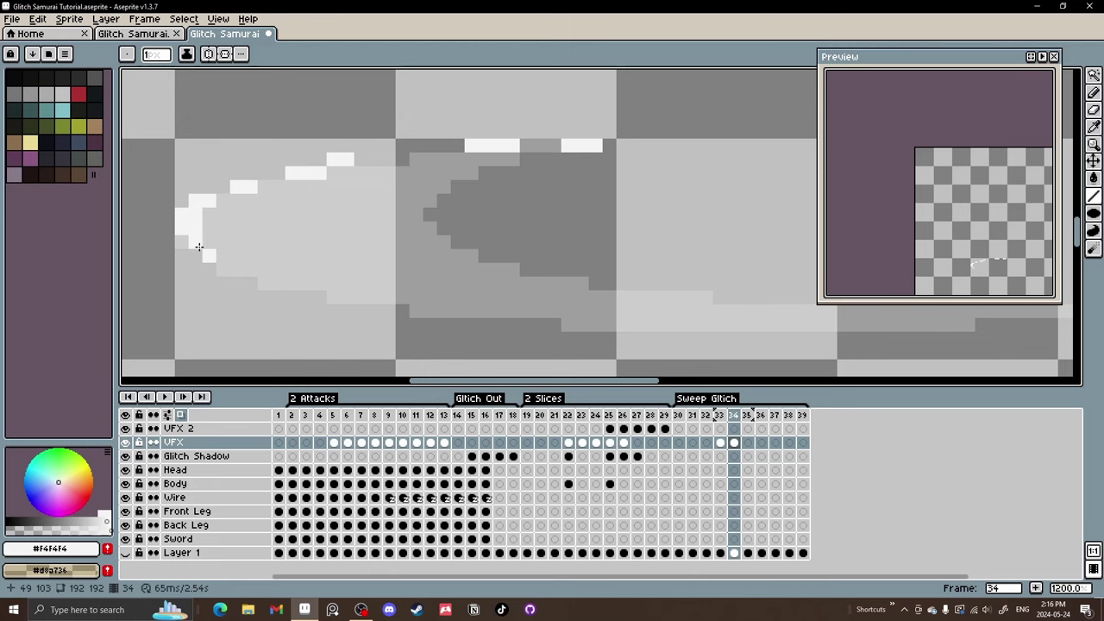
pyautogui.moveTo(200, 246)
pyautogui.mouseDown()
pyautogui.moveTo(183, 242)
pyautogui.moveTo(254, 267)
pyautogui.mouseUp()
pyautogui.moveTo(388, 321); pyautogui.dragTo(291, 309)
# Draw smaller, slightly shifted white fragments over the previous frame's slash remnants on the VFX layer's frame 35.
pyautogui.press('.')
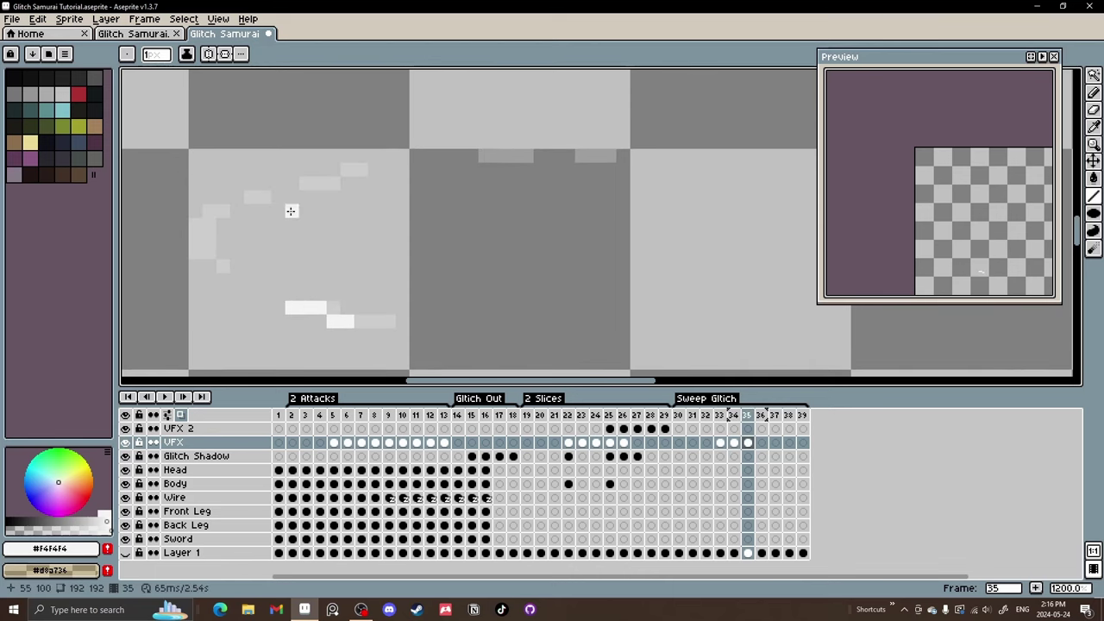
pyautogui.click(346, 183)
pyautogui.click(360, 169)
pyautogui.click(375, 169)
pyautogui.moveTo(526, 155); pyautogui.dragTo(537, 159)
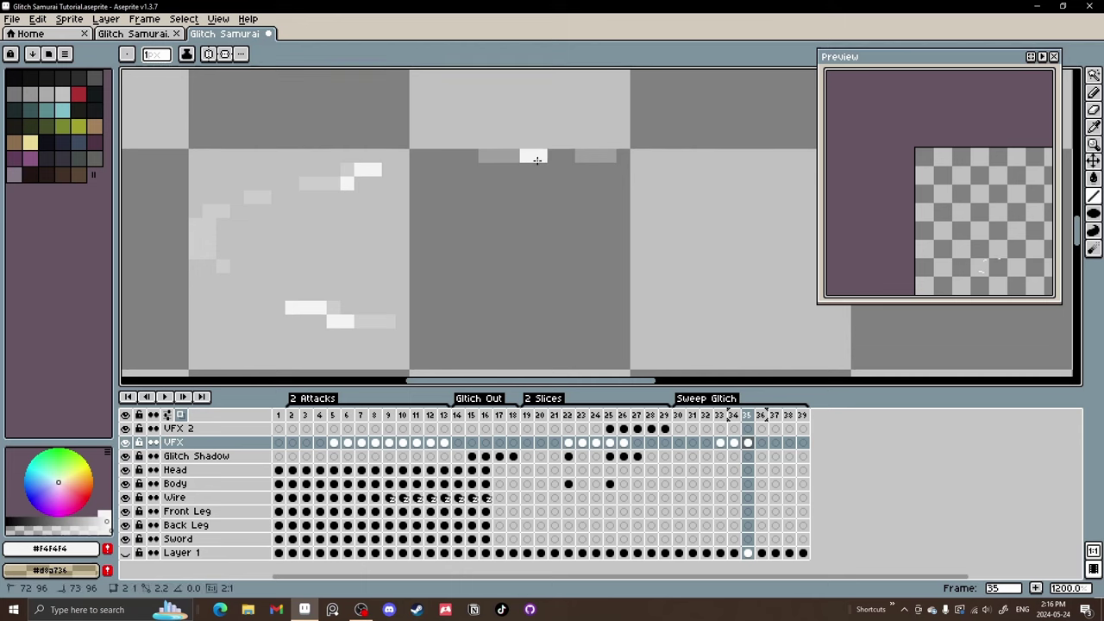
pyautogui.moveTo(609, 155); pyautogui.dragTo(622, 156)
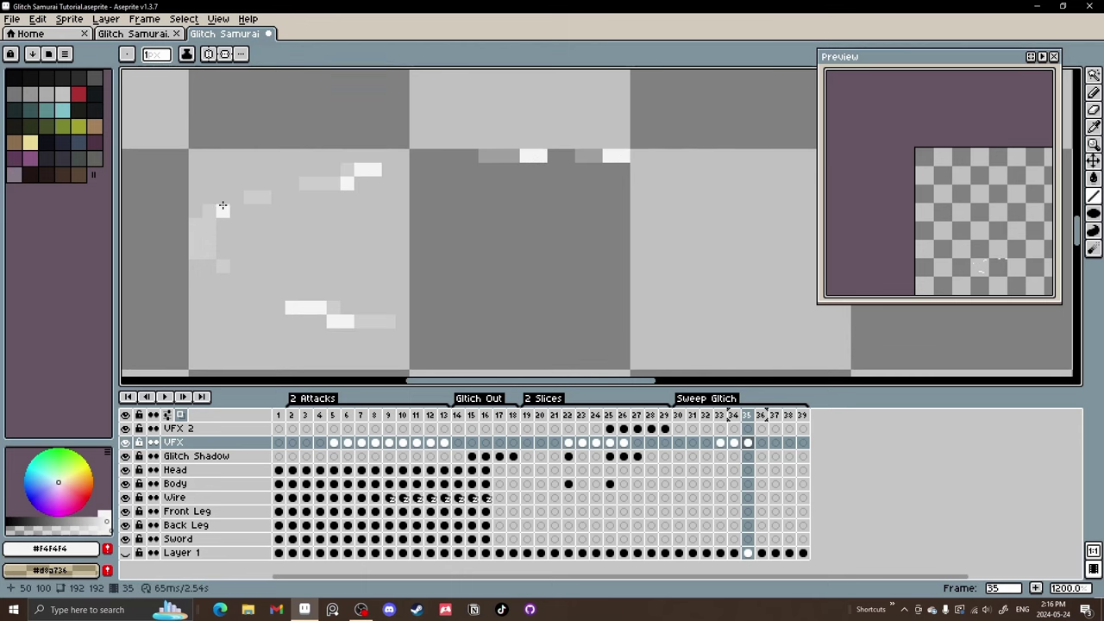
pyautogui.click(210, 210)
pyautogui.click(231, 208)
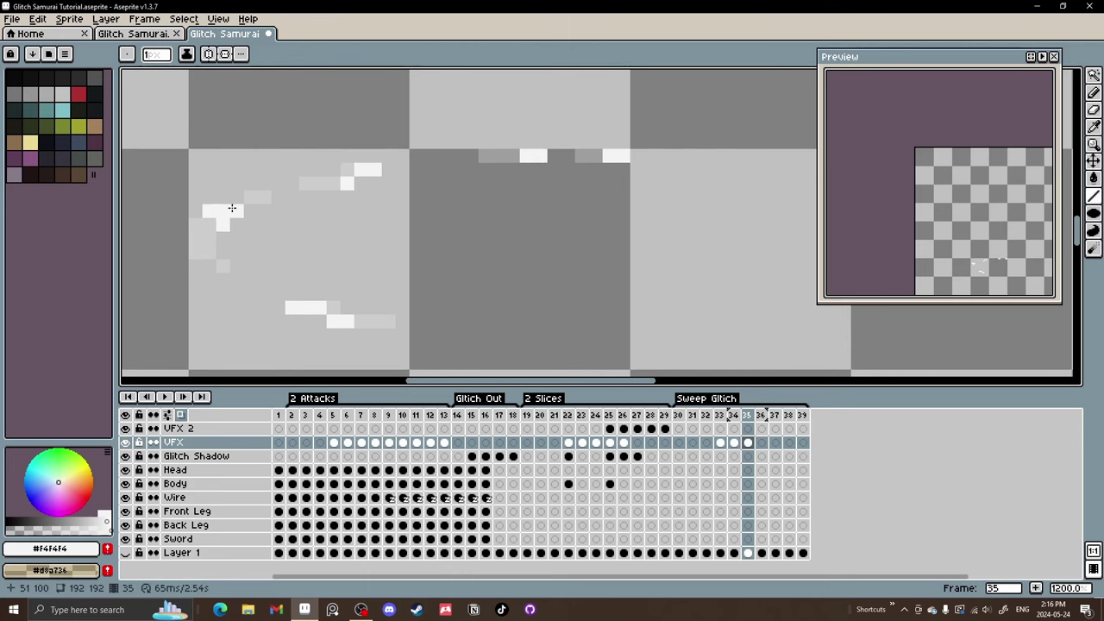
# Reduce the slash remnants to a few scattered white pixels on the VFX layer's frames 36 to 38.
pyautogui.press('.')
pyautogui.click(222, 205)
pyautogui.press('.')
pyautogui.click(238, 199)
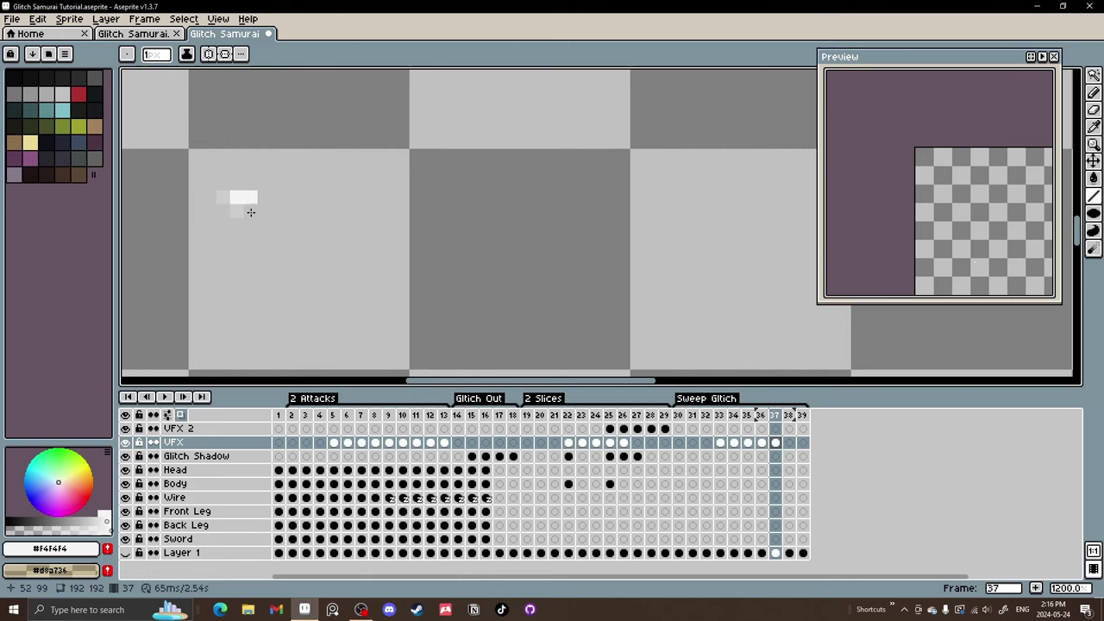
pyautogui.click(386, 170)
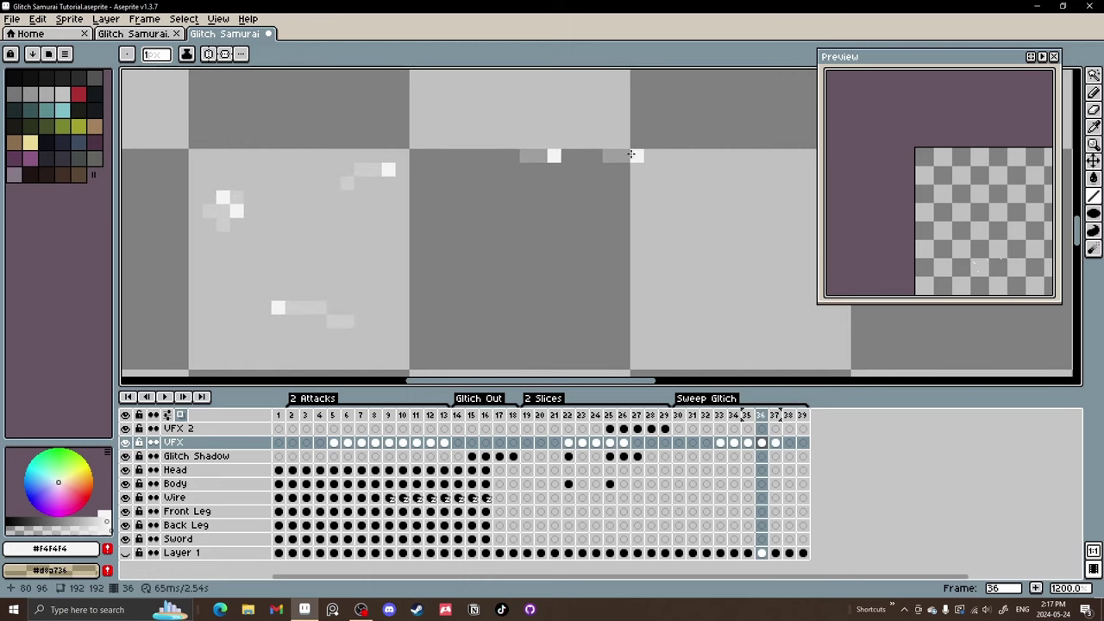
pyautogui.press('.')
pyautogui.click(267, 306)
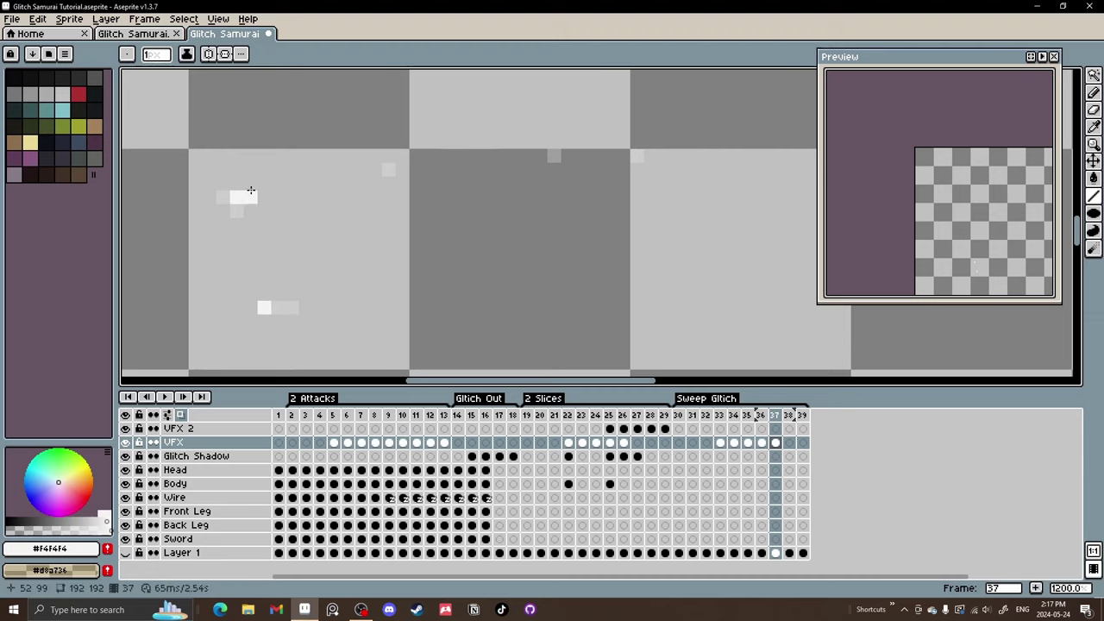
# Play back the animation and check a frame's duration in the frame properties without changing it.
pyautogui.scroll(-8, 267, 306)
pyautogui.press('Return')
pyautogui.scroll(1, 621, 274)
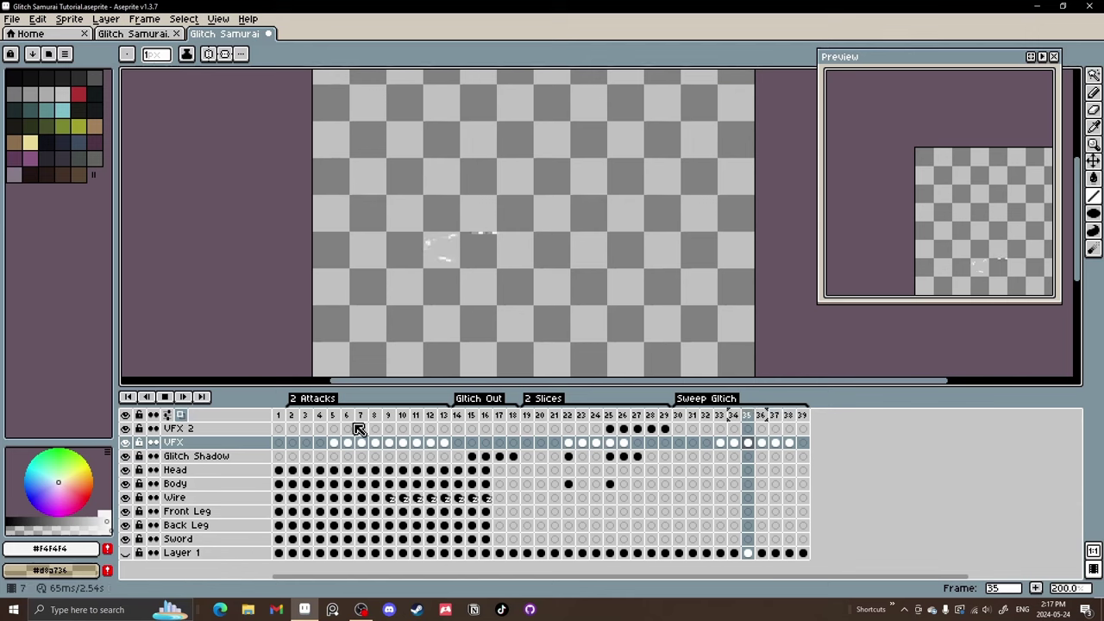
pyautogui.rightClick(296, 423)
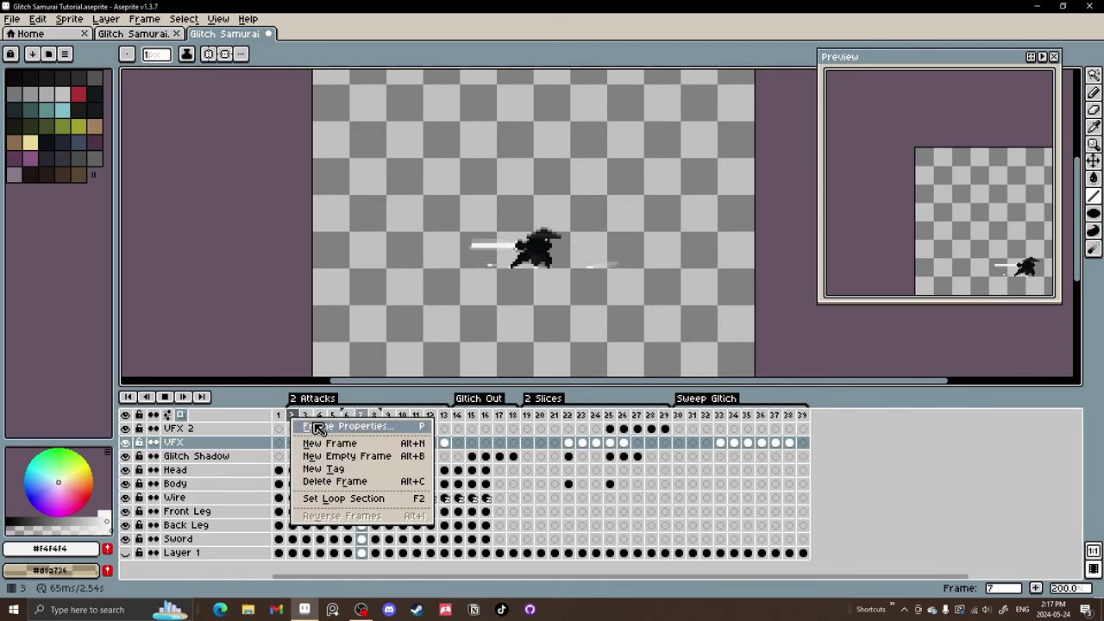
pyautogui.click(321, 433)
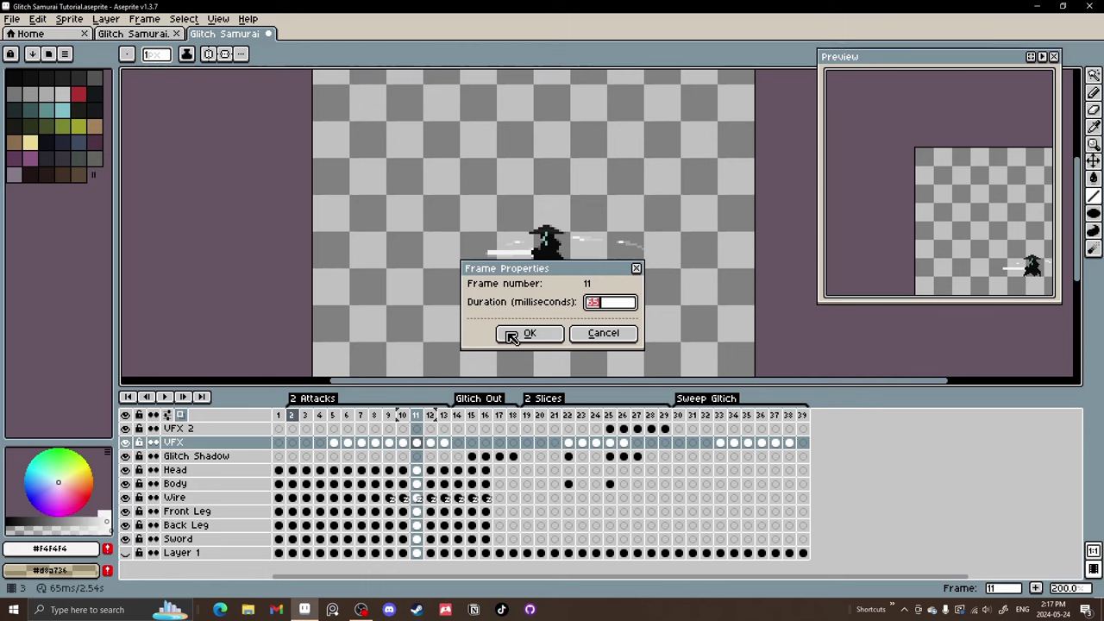
pyautogui.click(604, 334)
# Copy the samurai's Head through Sword cels from frame 7 to frame 33.
pyautogui.moveTo(278, 416)
pyautogui.mouseDown()
pyautogui.moveTo(462, 429)
pyautogui.moveTo(796, 419)
pyautogui.moveTo(566, 434)
pyautogui.moveTo(815, 420)
pyautogui.moveTo(651, 434)
pyautogui.moveTo(284, 414)
pyautogui.mouseUp()
pyautogui.click(720, 442)
pyautogui.click(721, 471)
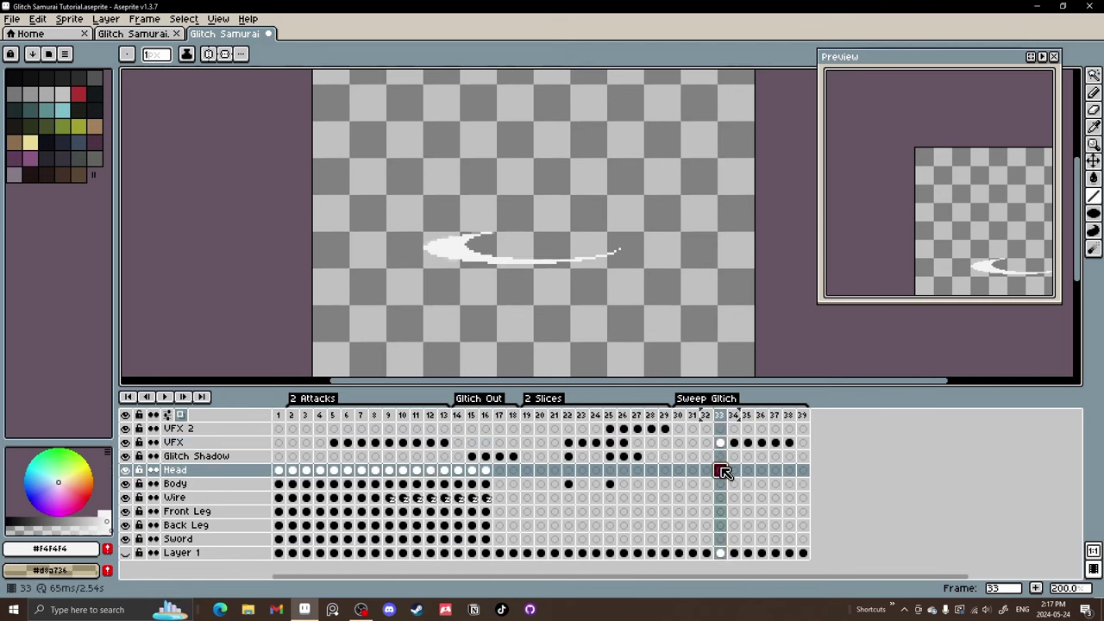
pyautogui.moveTo(349, 423); pyautogui.dragTo(367, 479)
pyautogui.hotkey('ctrl', 'c')
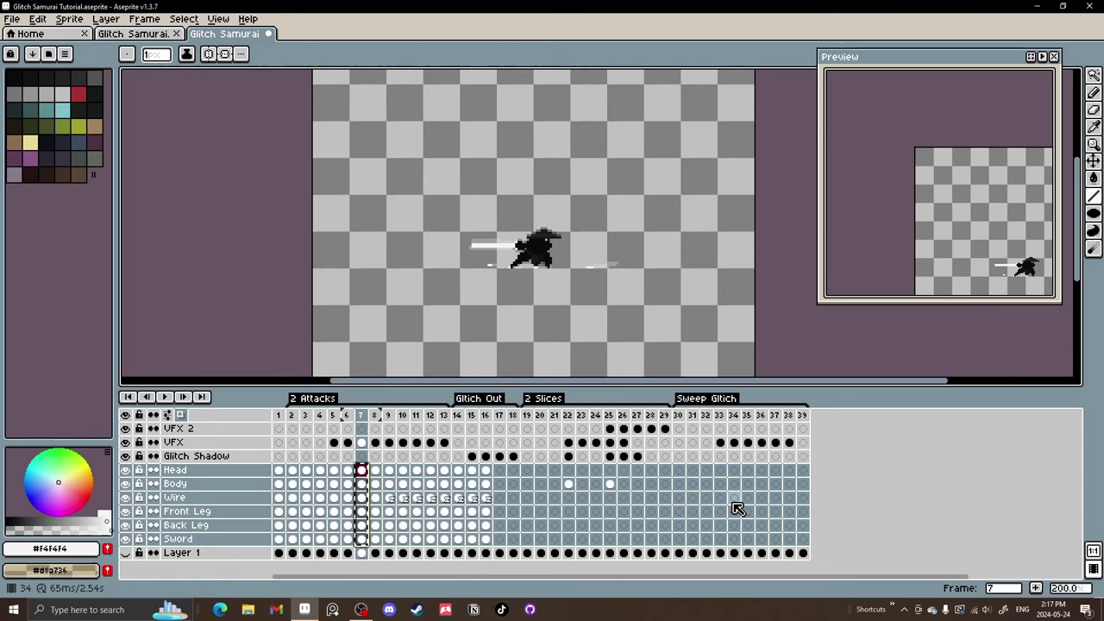
pyautogui.hotkey('ctrl', 'c')
pyautogui.click(721, 472)
pyautogui.hotkey('ctrl', 'v')
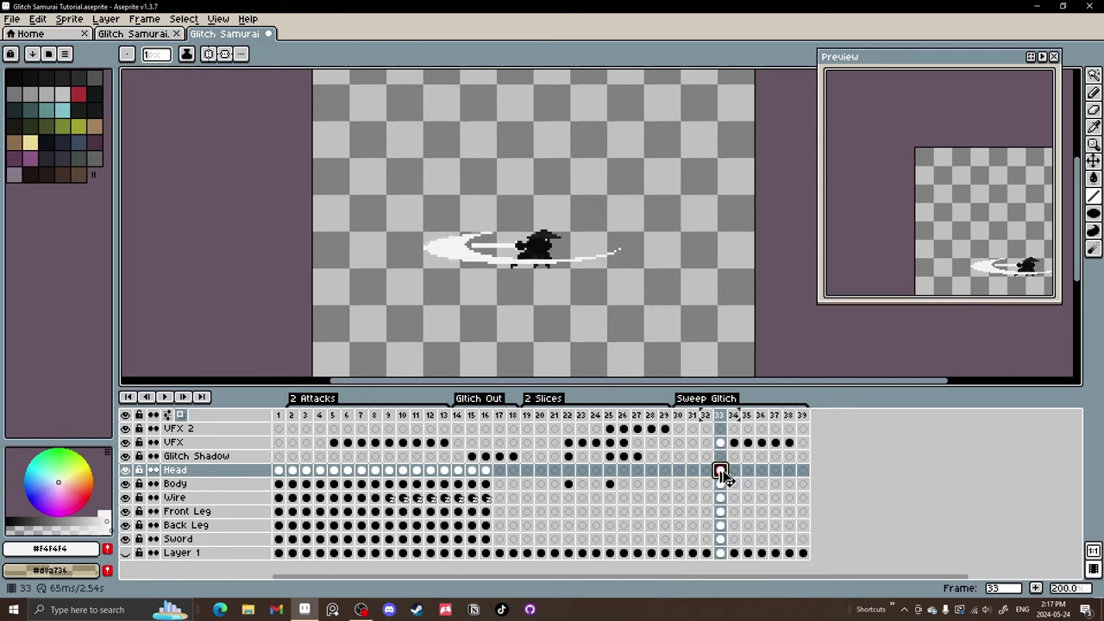
# Flip the samurai's Head through Sword cels horizontally on frame 33 and move them left inside the crescent slash.
pyautogui.moveTo(721, 538); pyautogui.dragTo(725, 477)
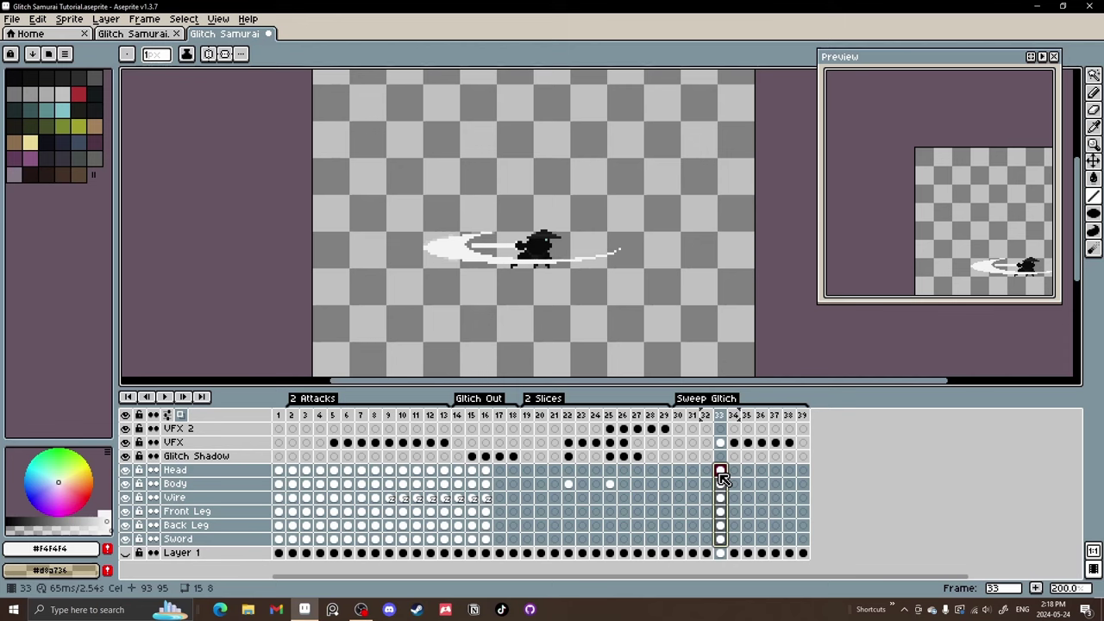
pyautogui.scroll(3, 543, 256)
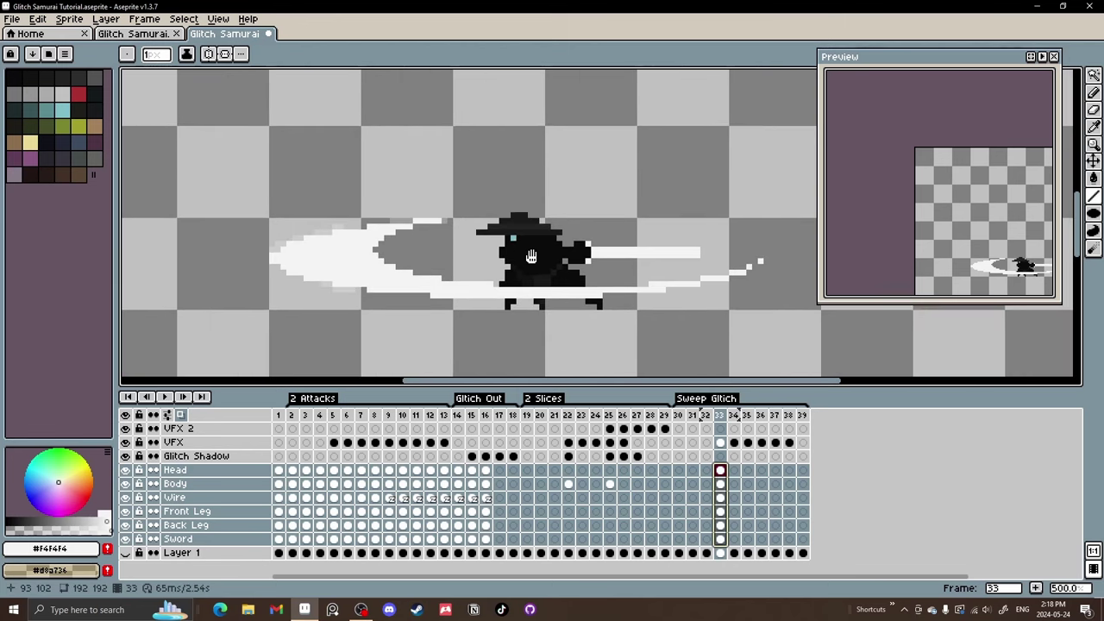
pyautogui.press('v')
pyautogui.moveTo(544, 258); pyautogui.dragTo(508, 267)
# Copy the samurai's Head through Sword cels from frame 33 to frame 34 and shift them 1 px left.
pyautogui.moveTo(719, 538); pyautogui.dragTo(727, 474)
pyautogui.click(734, 472)
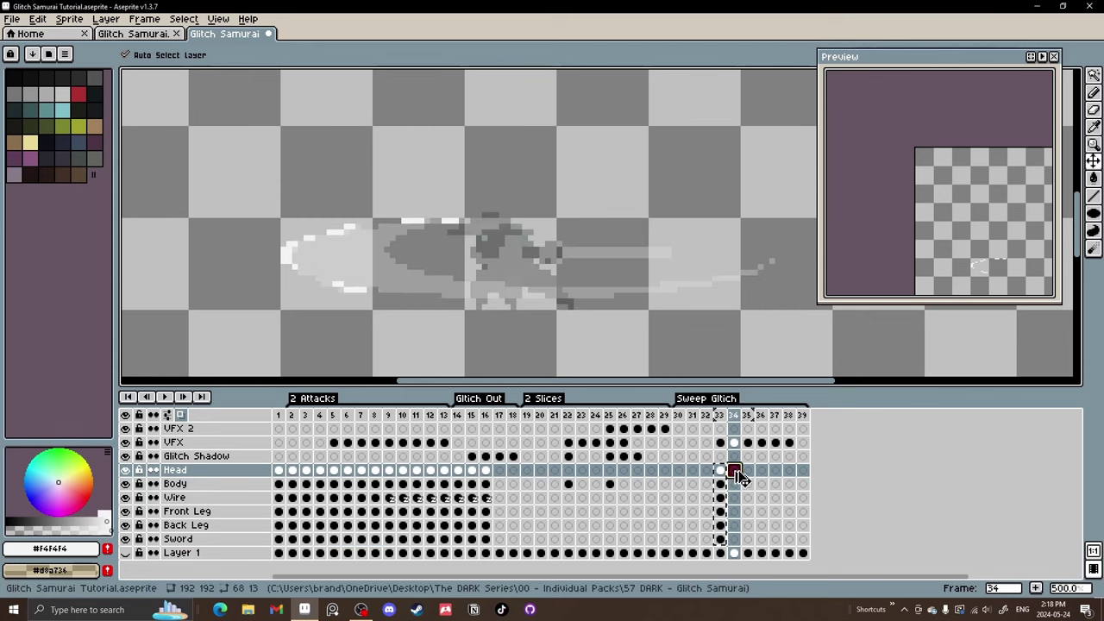
pyautogui.moveTo(734, 538); pyautogui.dragTo(733, 473)
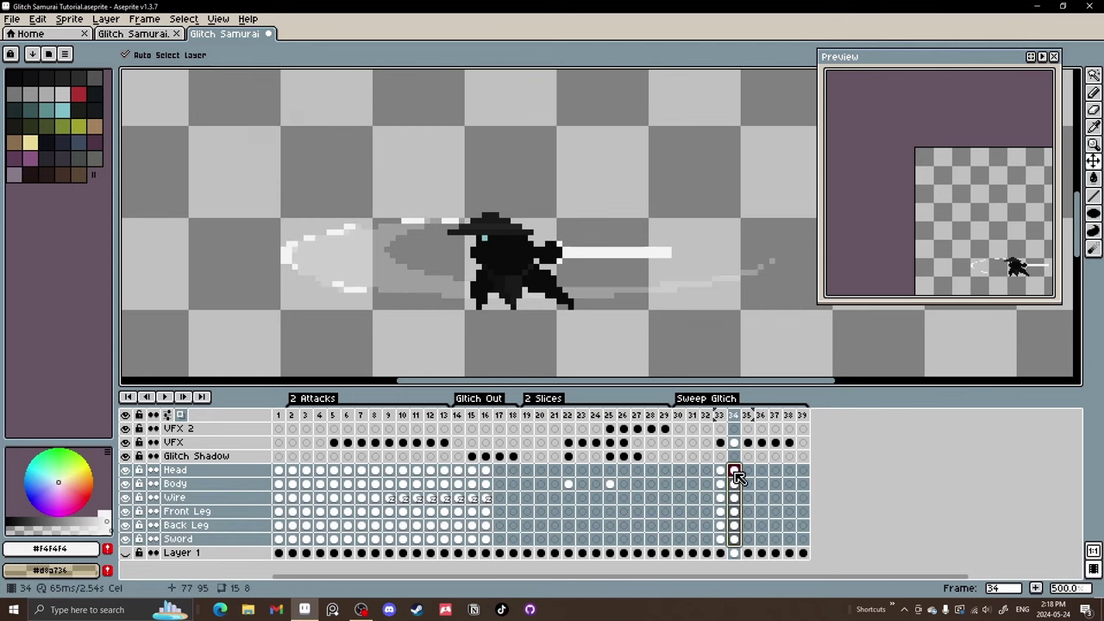
pyautogui.moveTo(522, 277); pyautogui.dragTo(516, 276)
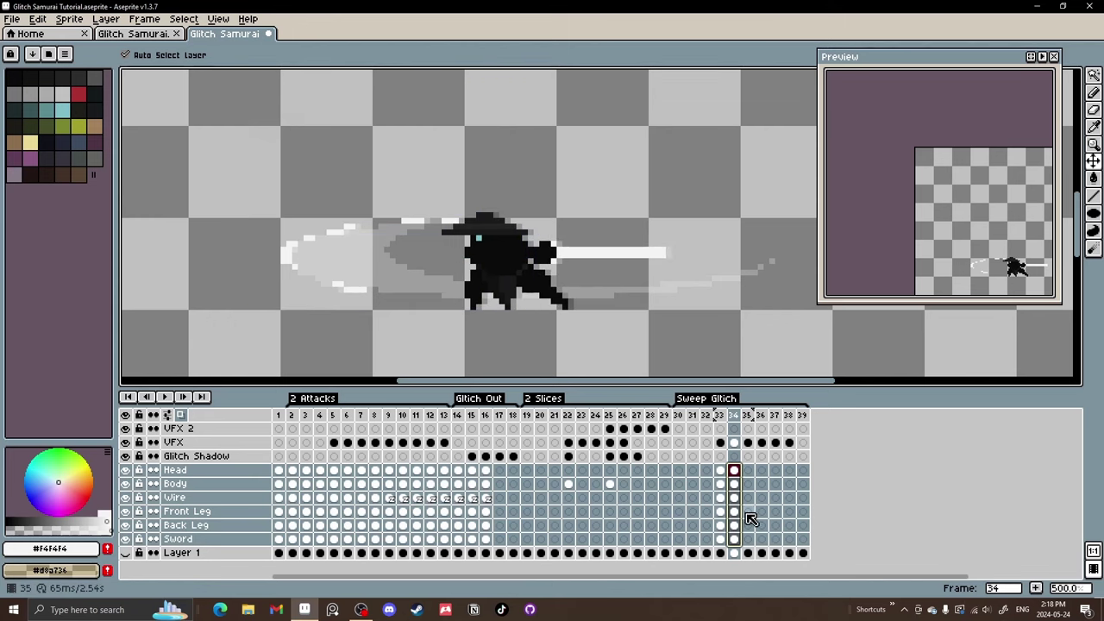
# Duplicate the samurai's cels from frame 34 onto frame 35 and shift all six layers together 1 px left.
pyautogui.click(747, 470)
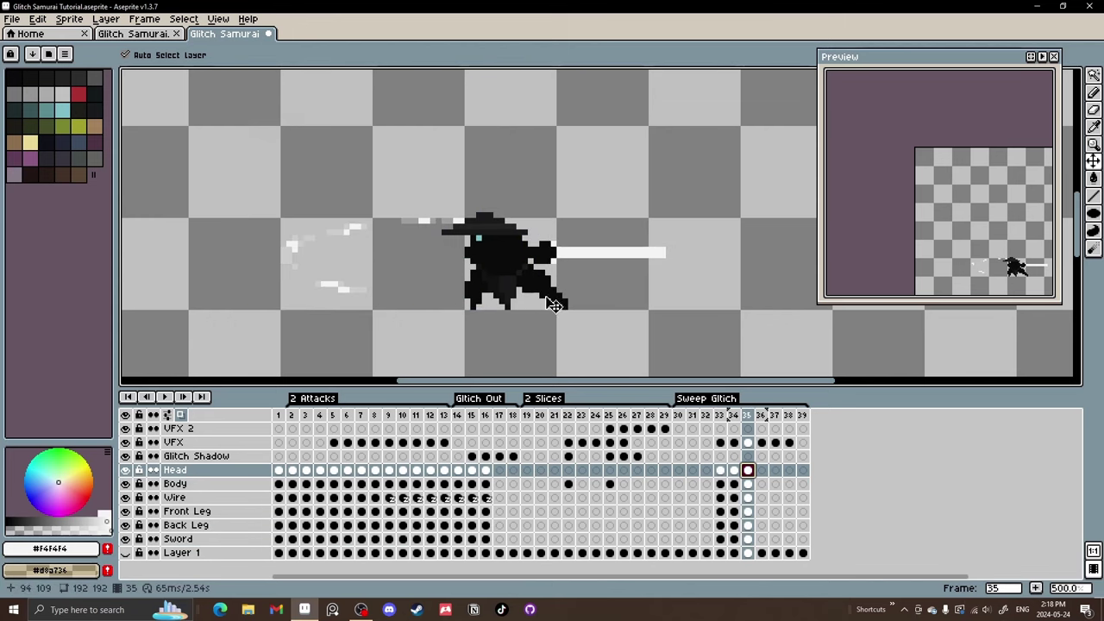
pyautogui.moveTo(510, 291); pyautogui.dragTo(502, 289)
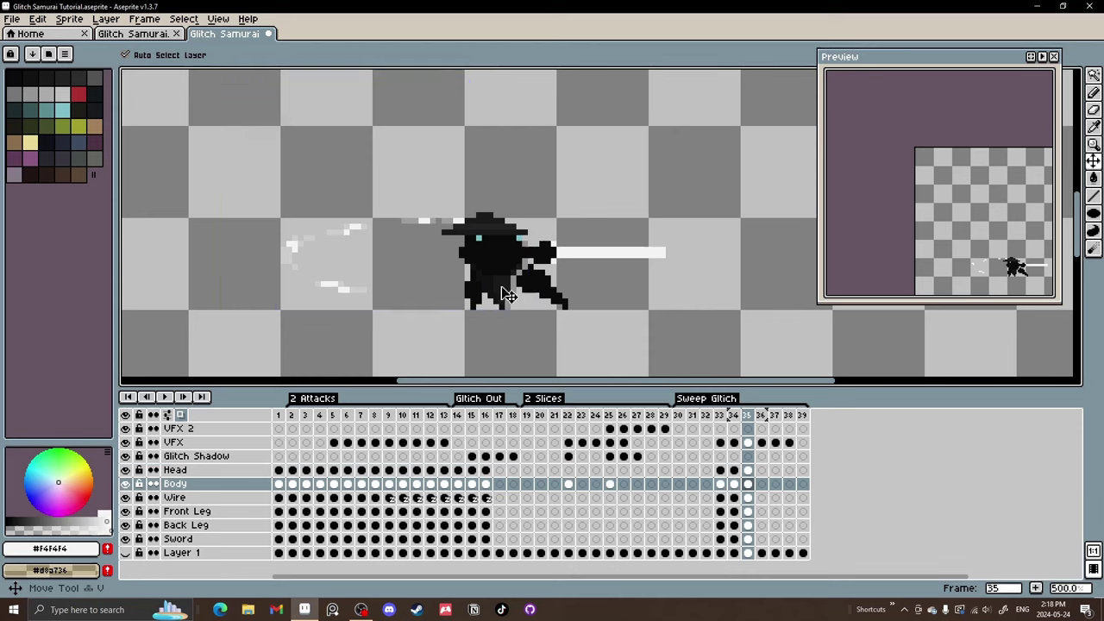
pyautogui.hotkey('ctrl', 'z')
pyautogui.moveTo(750, 540); pyautogui.dragTo(752, 473)
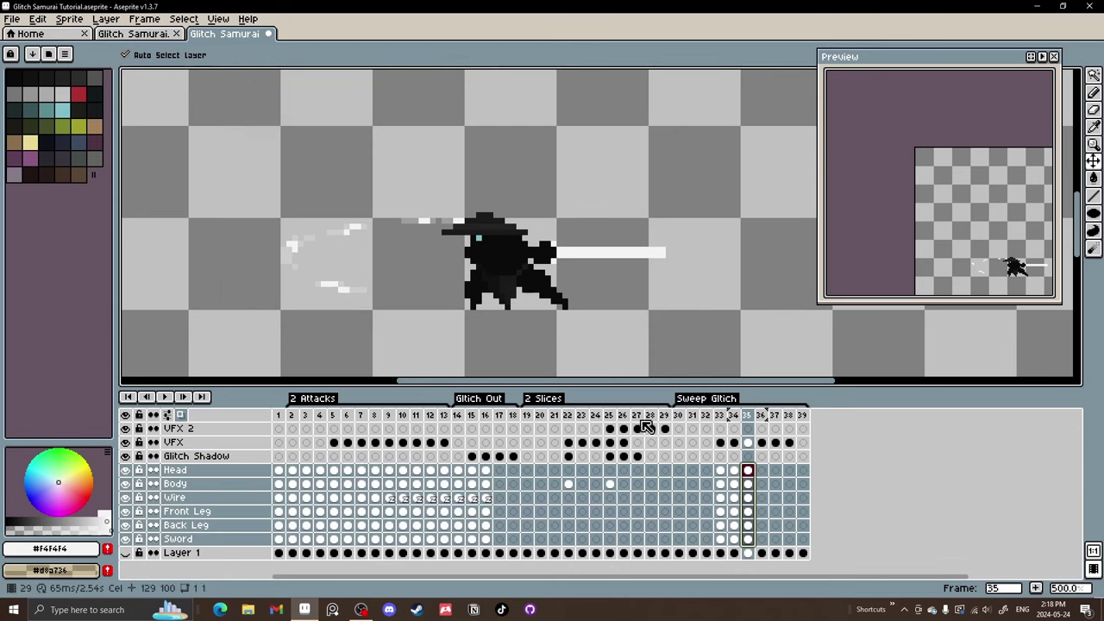
pyautogui.press('ctrl')
pyautogui.moveTo(504, 294); pyautogui.dragTo(499, 294)
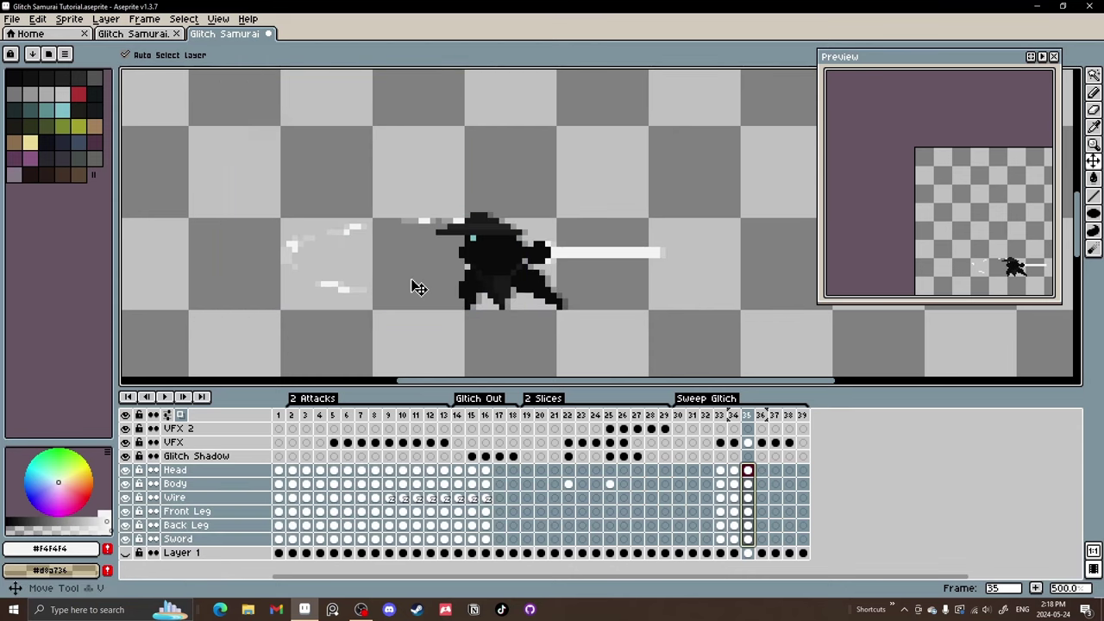
# Show the Layer 1 background and play the animation against it from the start.
pyautogui.click(760, 470)
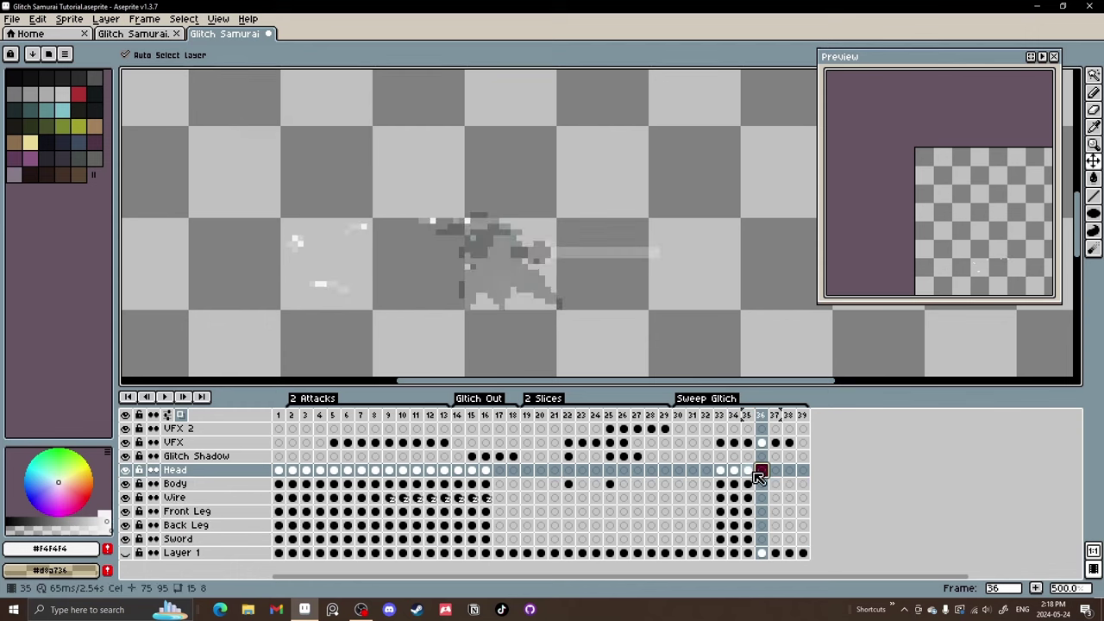
pyautogui.click(125, 553)
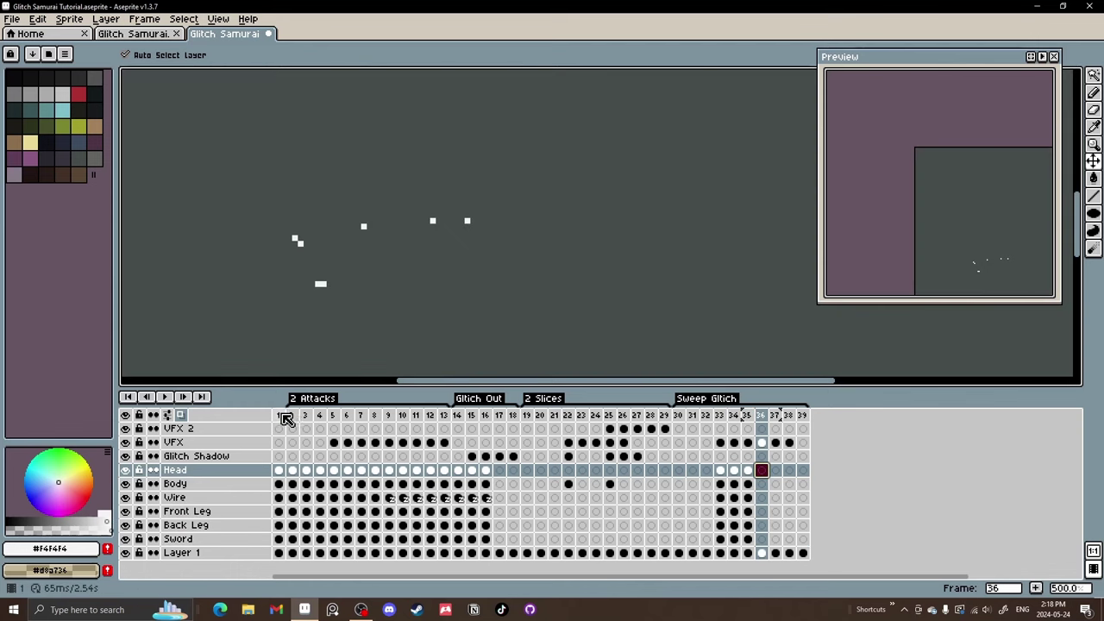
pyautogui.click(285, 416)
pyautogui.click(164, 397)
pyautogui.scroll(-3, 654, 283)
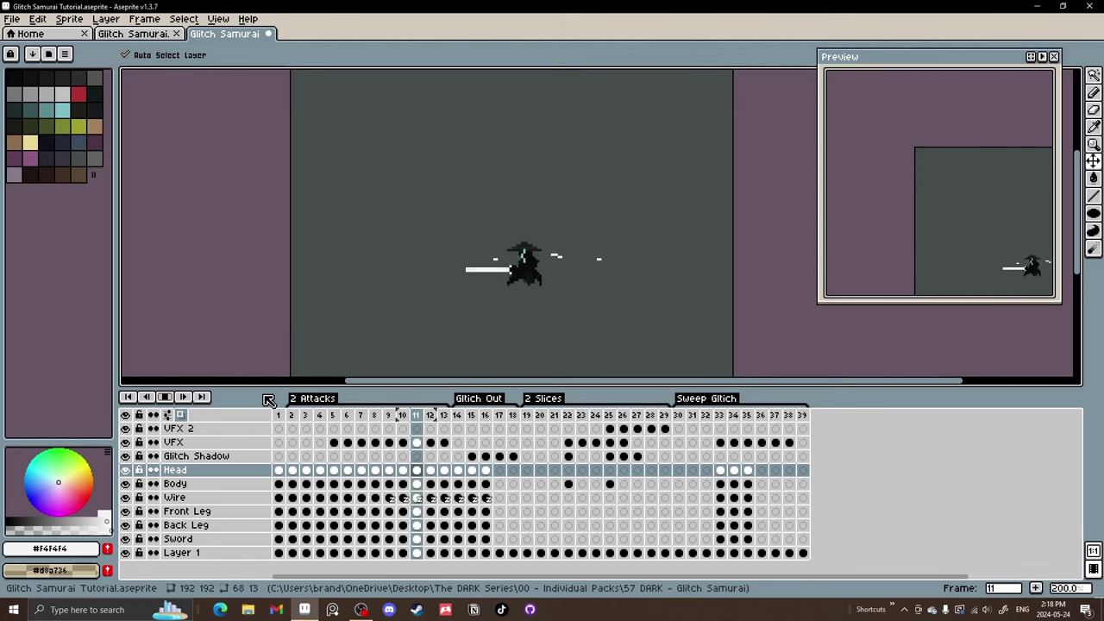
pyautogui.click(164, 396)
# Copy the samurai's Head through Sword cels from frame 35 to frame 36, then return to frame 33.
pyautogui.click(721, 471)
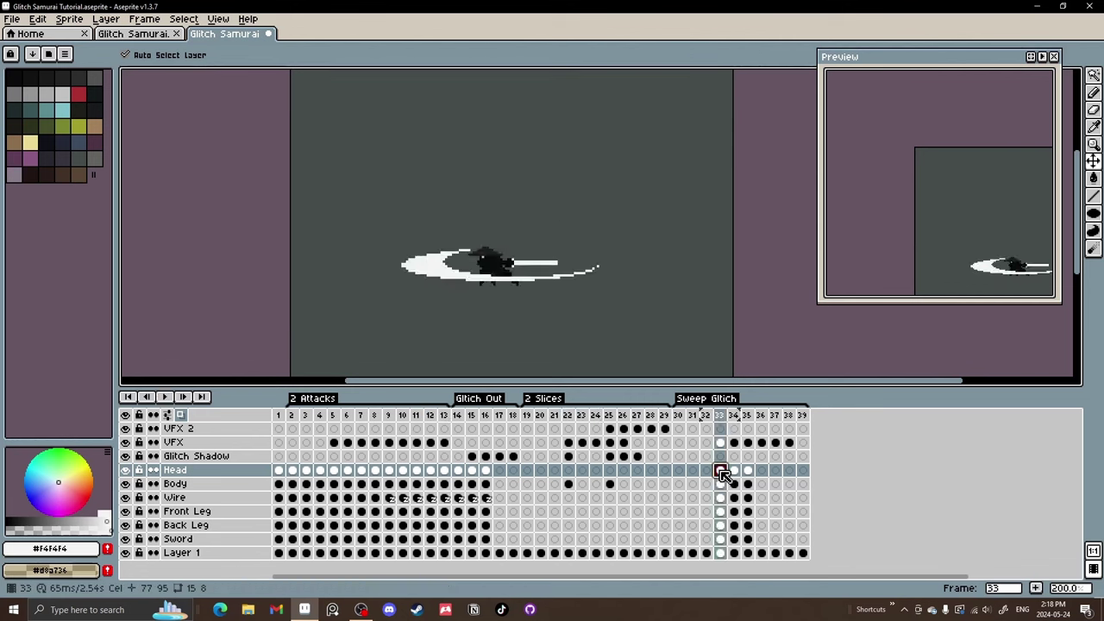
pyautogui.moveTo(723, 474)
pyautogui.mouseDown()
pyautogui.moveTo(723, 537)
pyautogui.moveTo(764, 478)
pyautogui.moveTo(743, 473)
pyautogui.mouseUp()
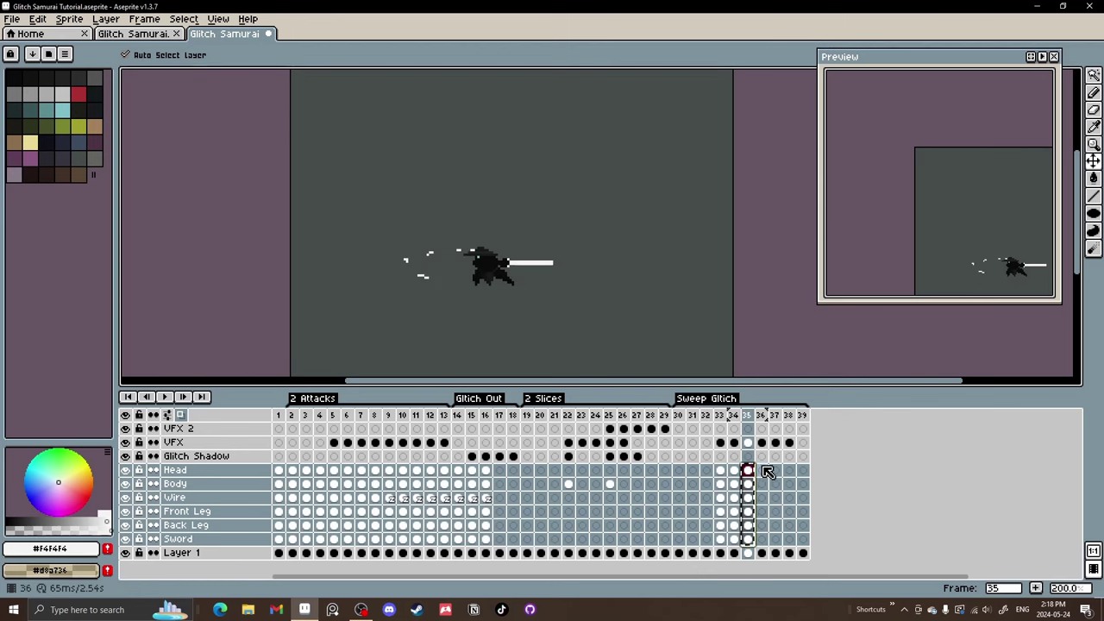
pyautogui.click(762, 470)
pyautogui.scroll(2, 517, 279)
pyautogui.scroll(2, 524, 279)
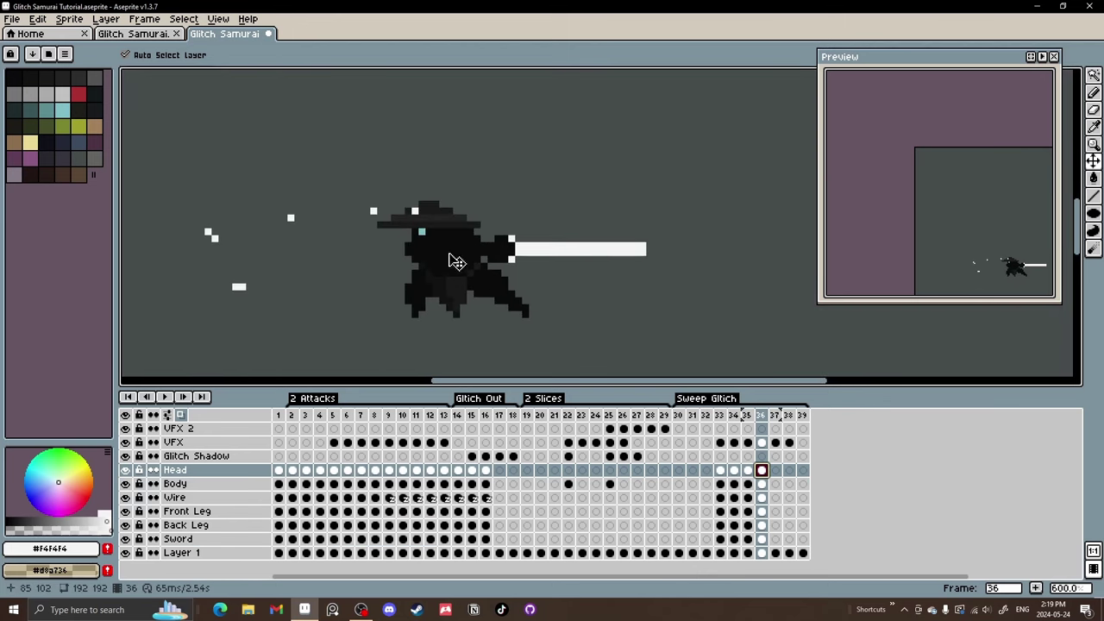
pyautogui.click(721, 471)
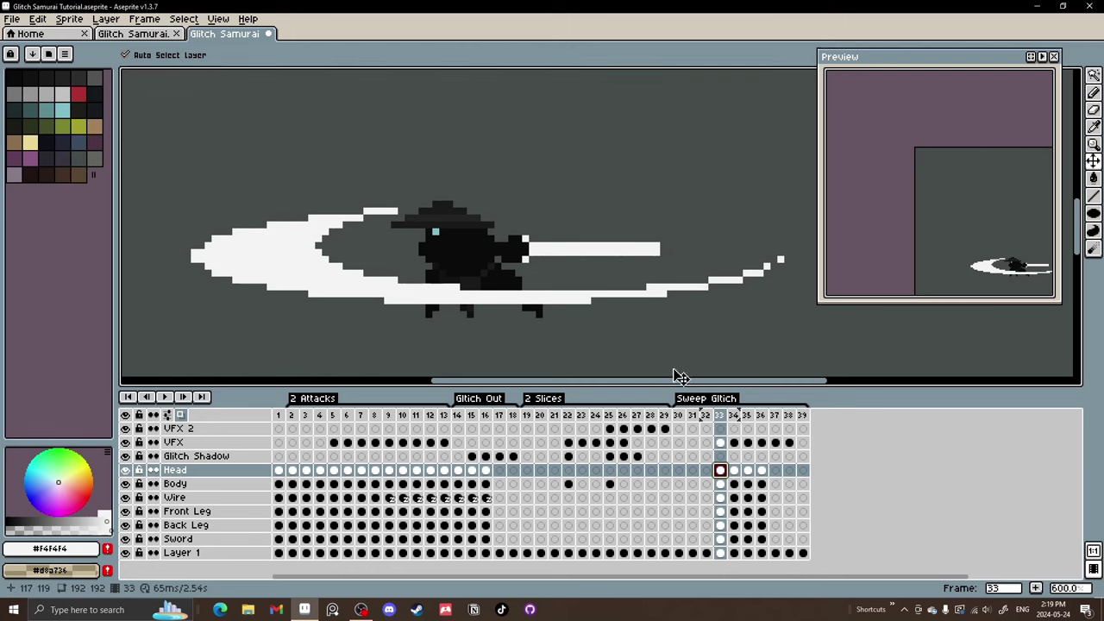
# On frame 34, move the samurai's head and sword down 1 px each.
pyautogui.click(734, 470)
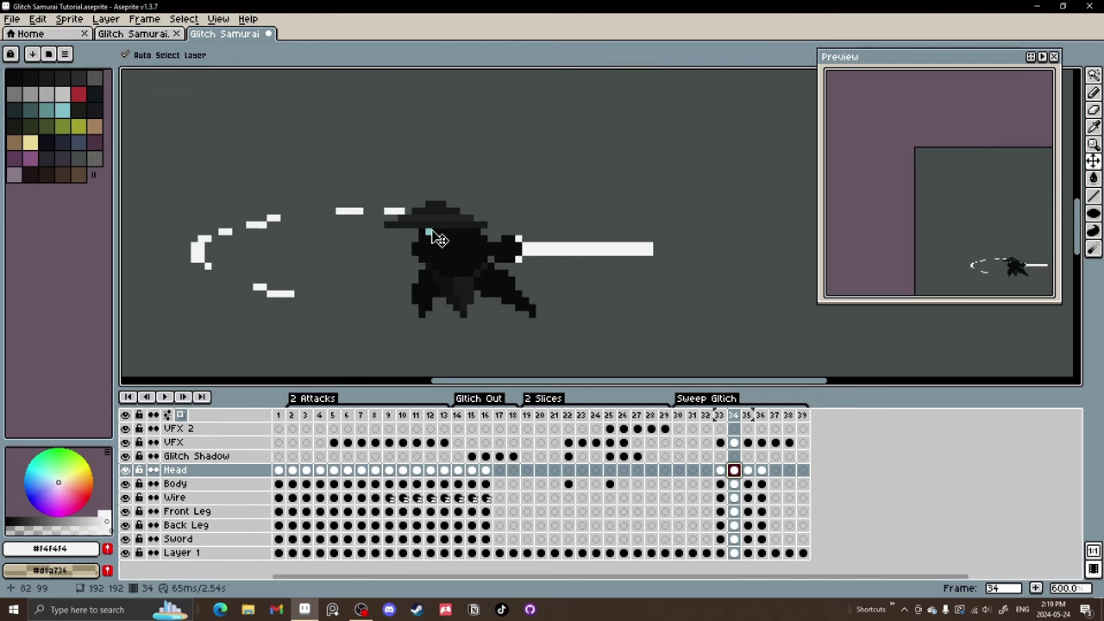
pyautogui.press('v')
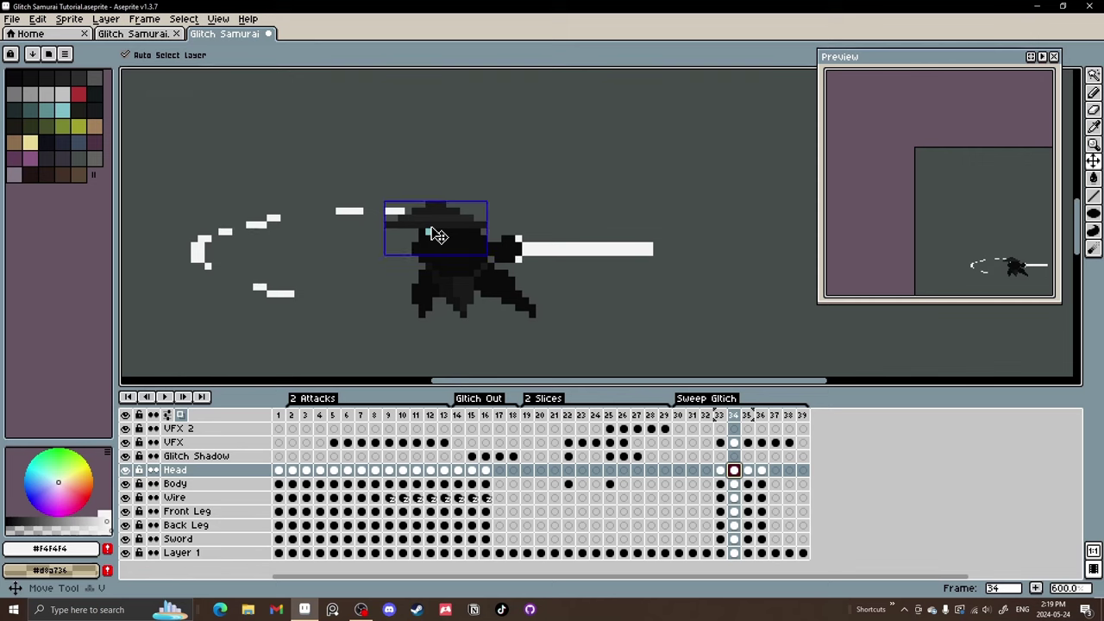
pyautogui.moveTo(436, 231); pyautogui.dragTo(435, 237)
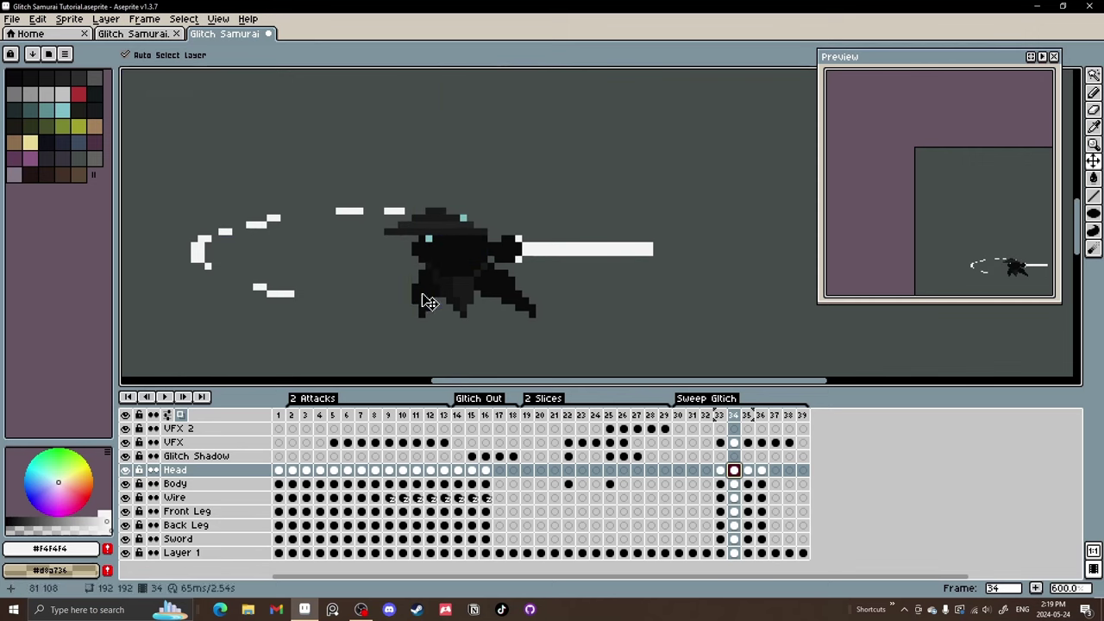
pyautogui.click(513, 270)
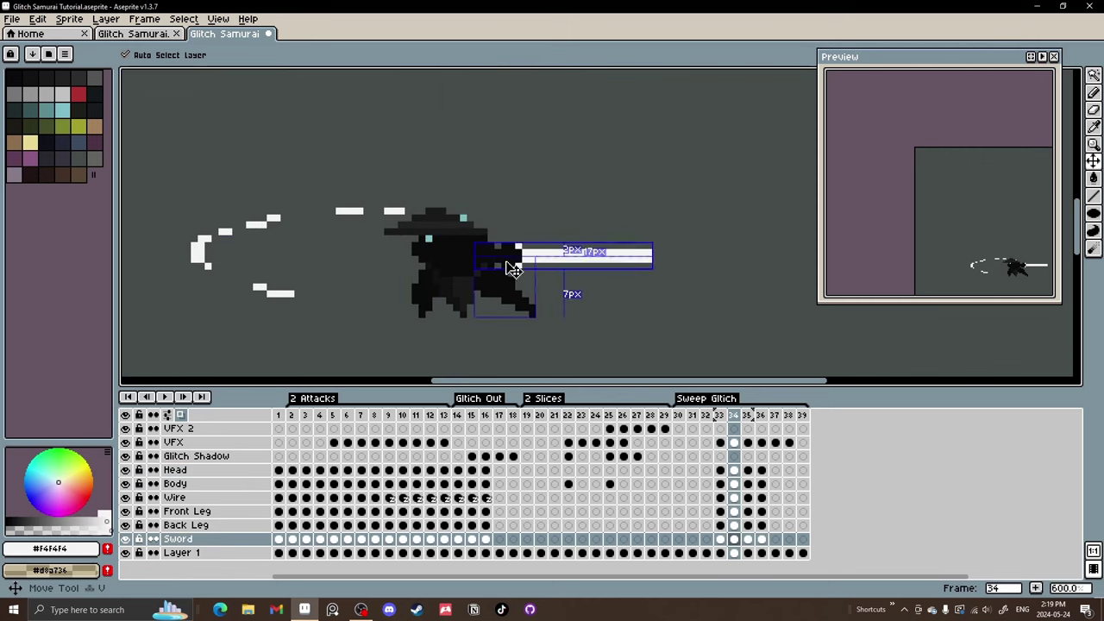
# On frame 35, move the samurai's head and sword down 2 px each.
pyautogui.click(747, 471)
pyautogui.scroll(1, 444, 258)
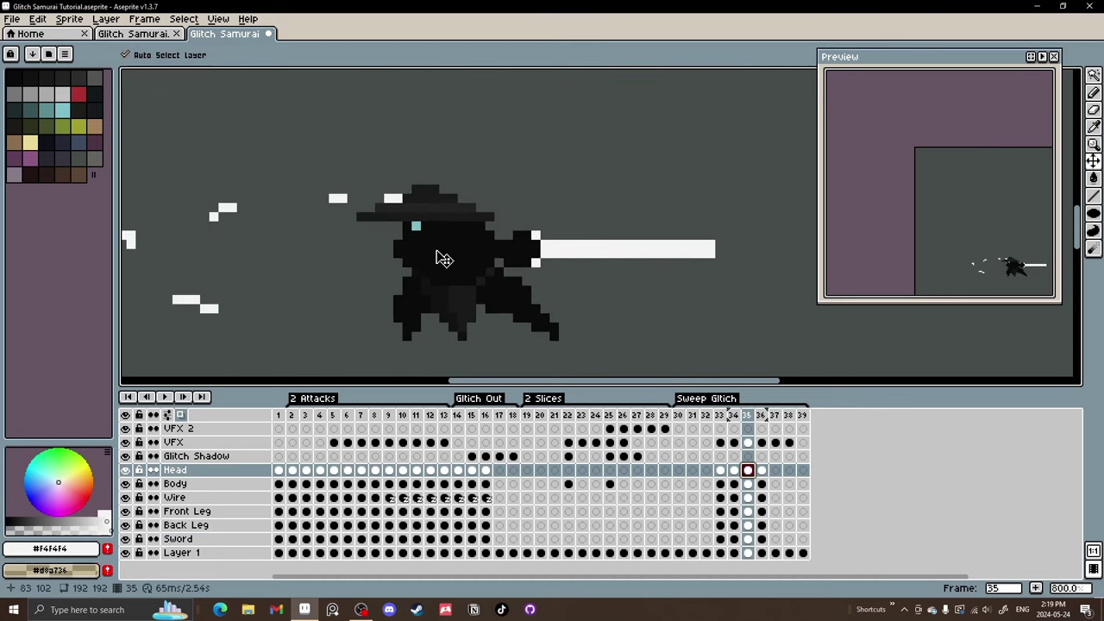
pyautogui.scroll(1, 420, 235)
pyautogui.moveTo(418, 220); pyautogui.dragTo(419, 241)
pyautogui.moveTo(607, 266); pyautogui.dragTo(609, 293)
pyautogui.click(480, 204)
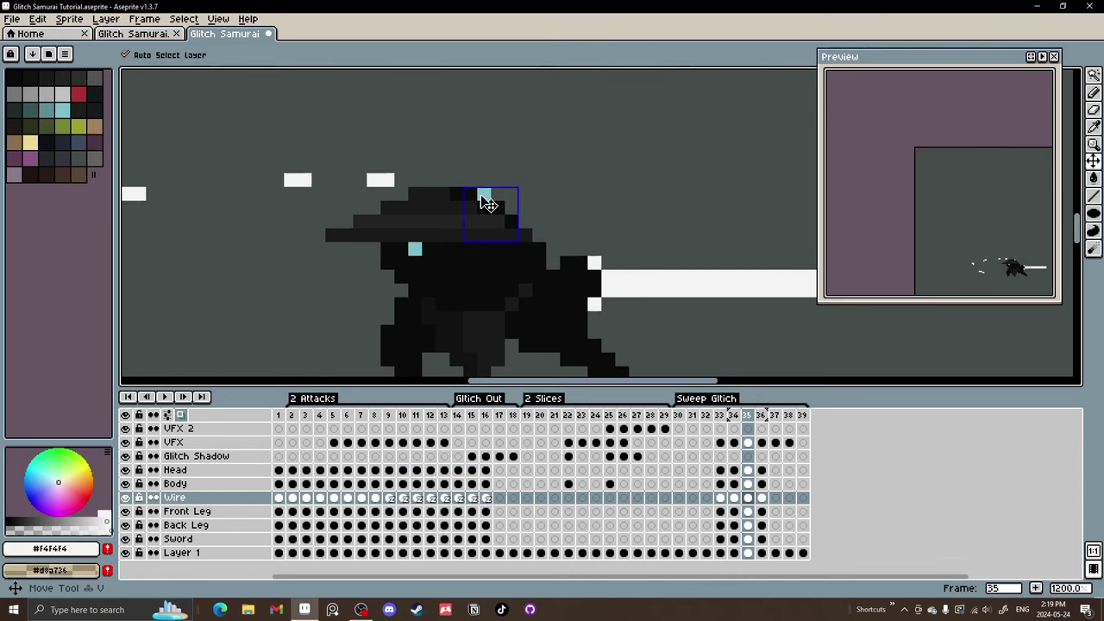
# On frame 36, move the samurai's head down 1 px and the sword down 2 px.
pyautogui.click(762, 471)
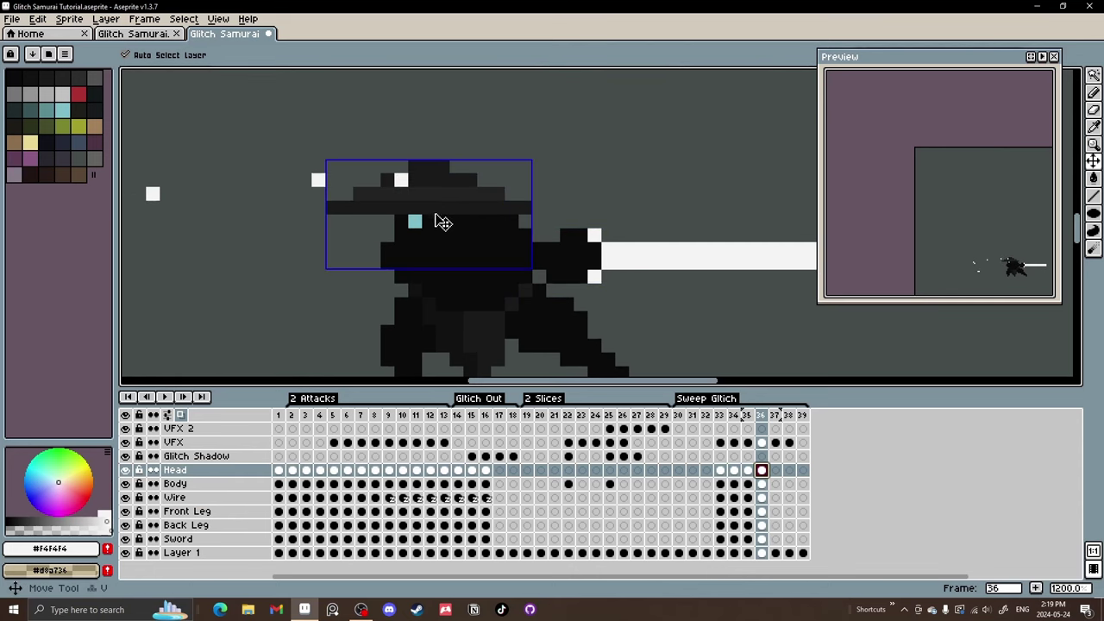
pyautogui.moveTo(442, 222); pyautogui.dragTo(454, 244)
pyautogui.moveTo(613, 275); pyautogui.dragTo(606, 291)
pyautogui.scroll(-1, 605, 291)
# Play the whole animation from frame 1 to check the samurai's lowered head and sword.
pyautogui.click(279, 416)
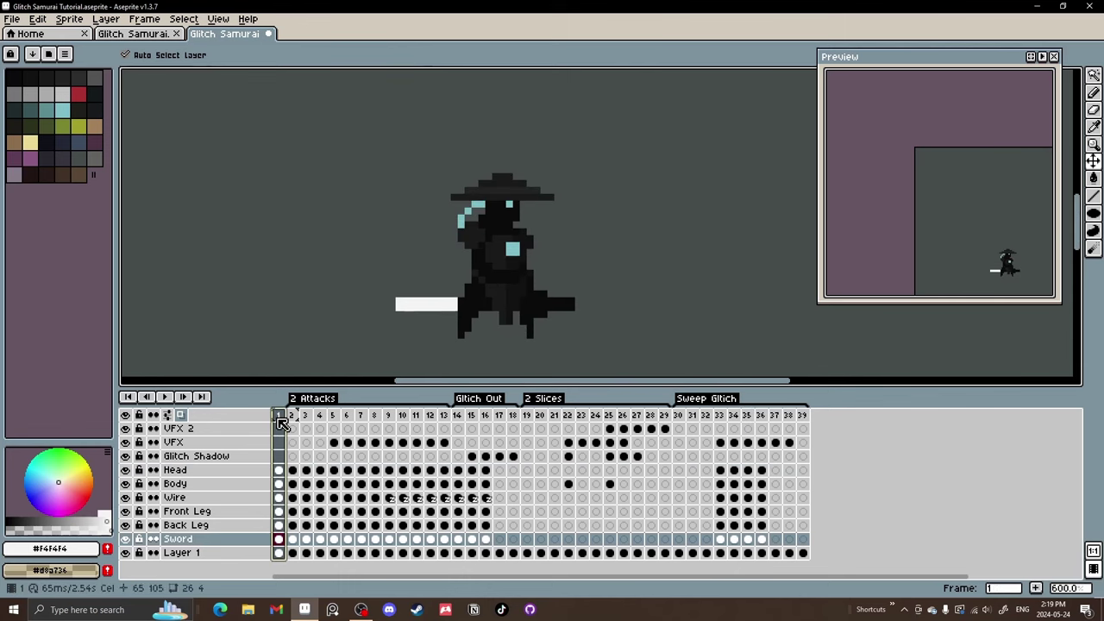
pyautogui.click(165, 398)
pyautogui.scroll(-2, 520, 281)
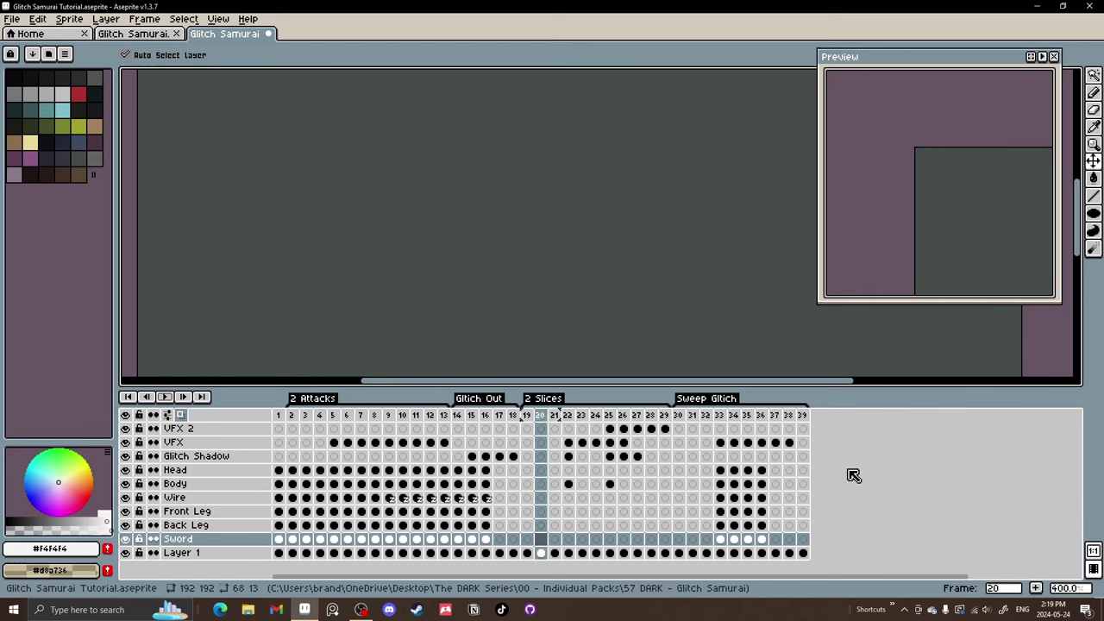
# Step through frames 33 to 36 up close and compare the samurai's pose and legs between frames.
pyautogui.click(746, 471)
pyautogui.click(762, 472)
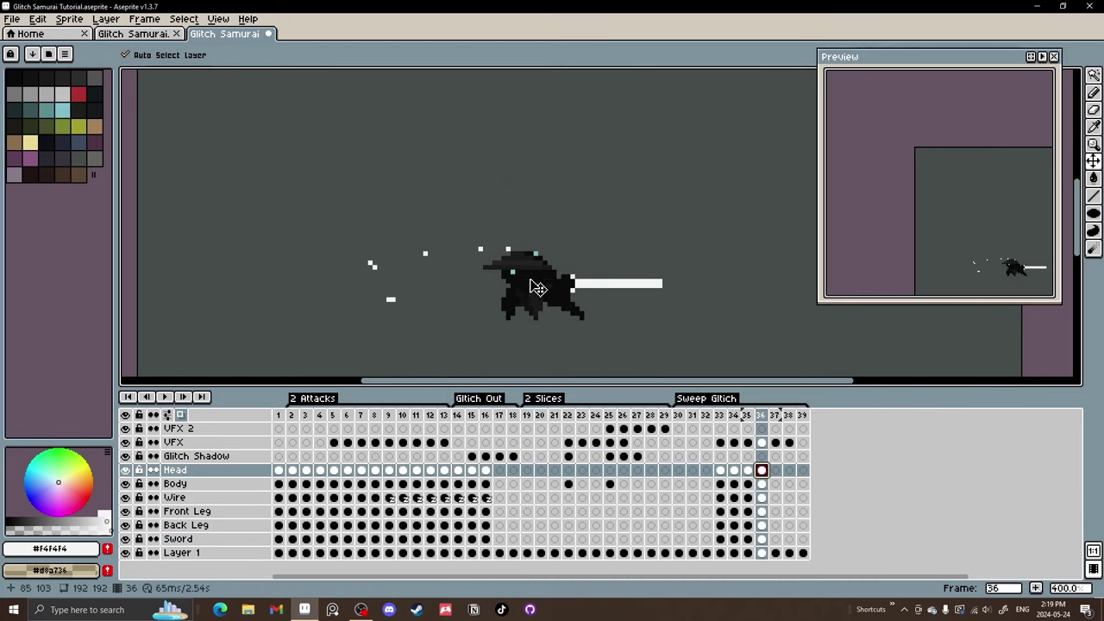
pyautogui.scroll(2, 538, 287)
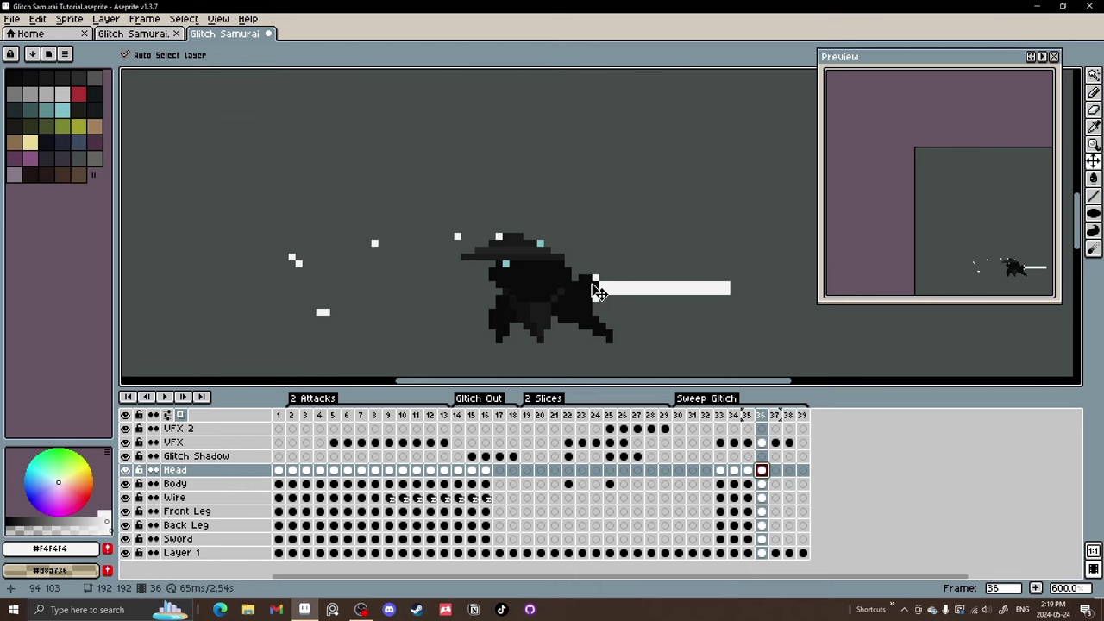
pyautogui.click(720, 470)
pyautogui.click(733, 470)
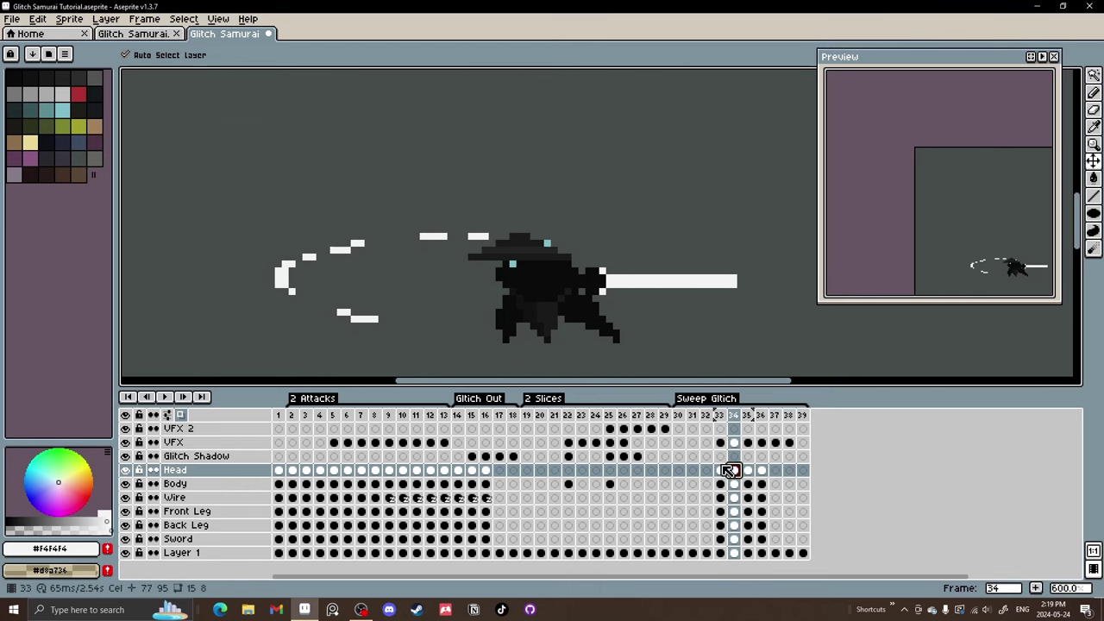
pyautogui.scroll(3, 520, 330)
pyautogui.press('Left')
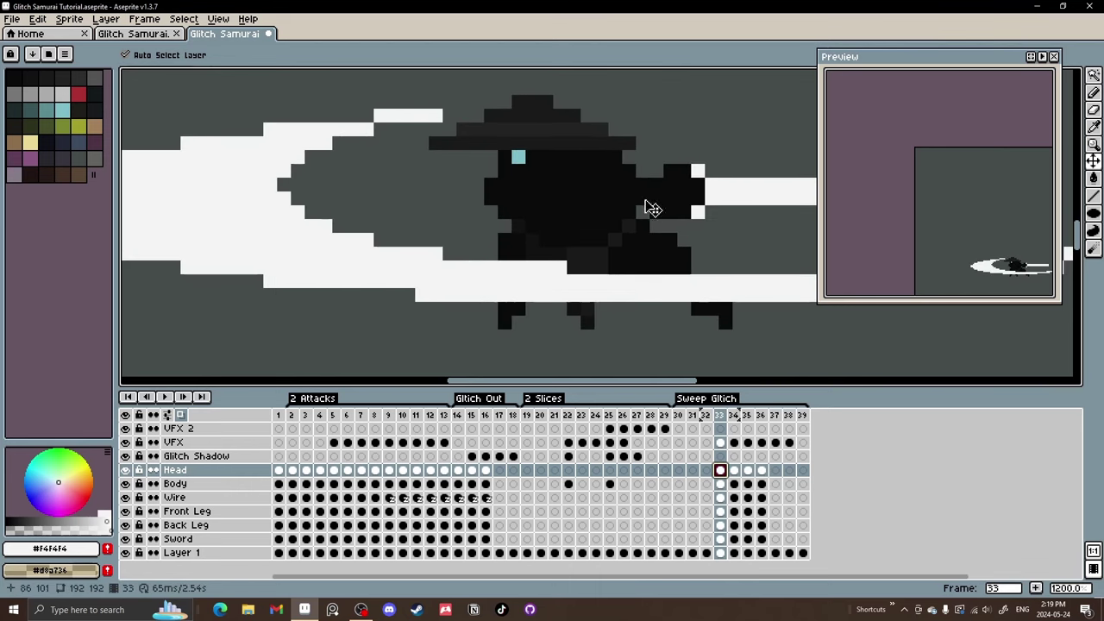
pyautogui.click(740, 471)
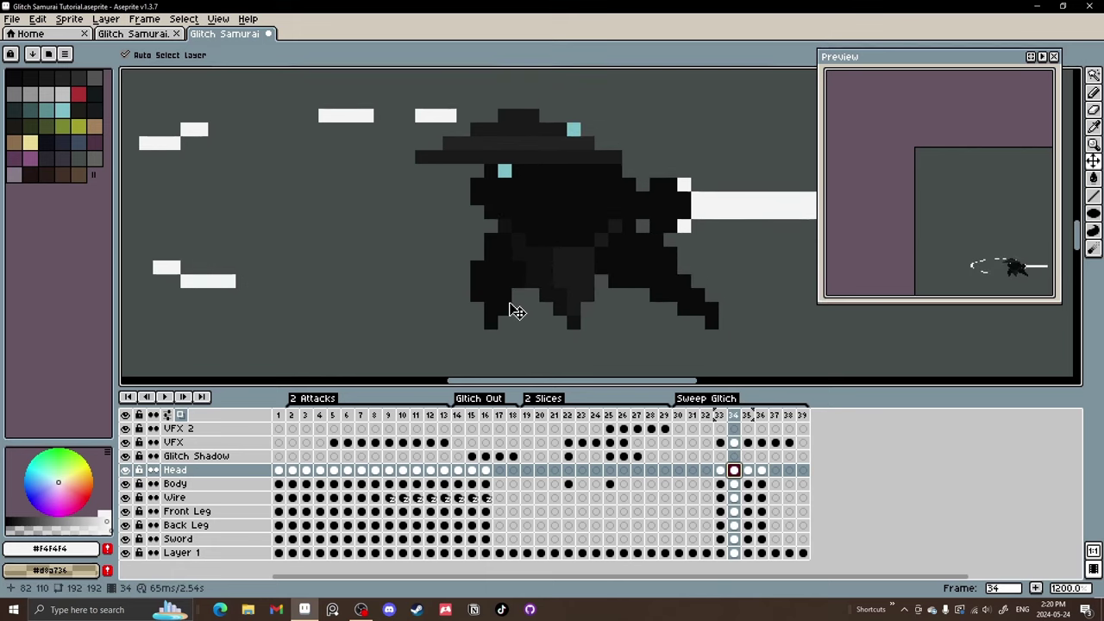
pyautogui.click(721, 417)
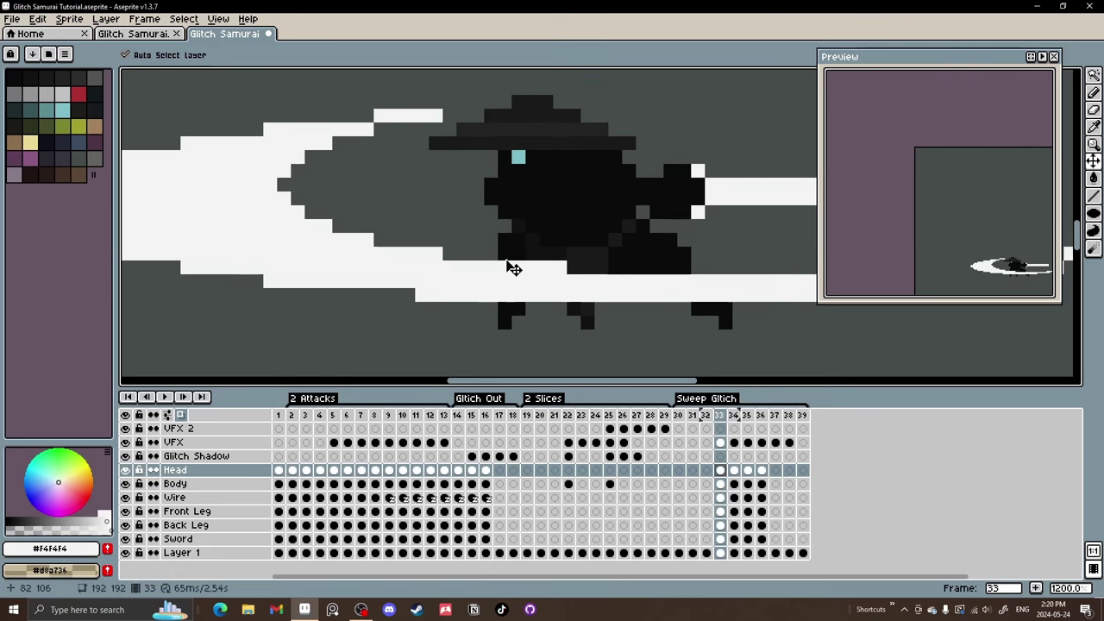
pyautogui.press('Right')
pyautogui.press('Left')
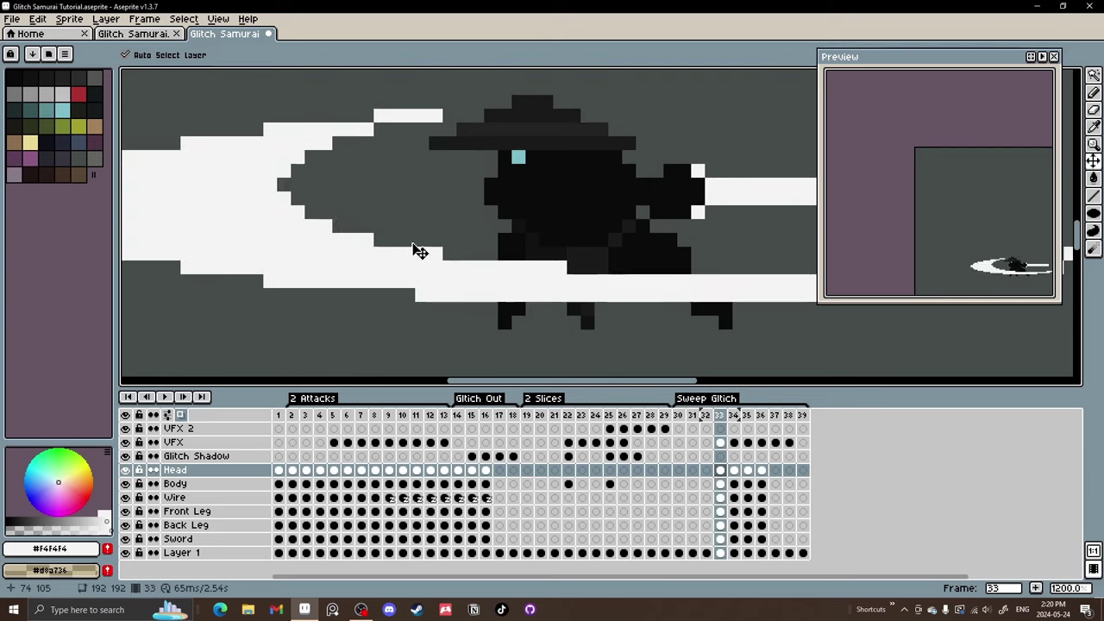
pyautogui.press('Right')
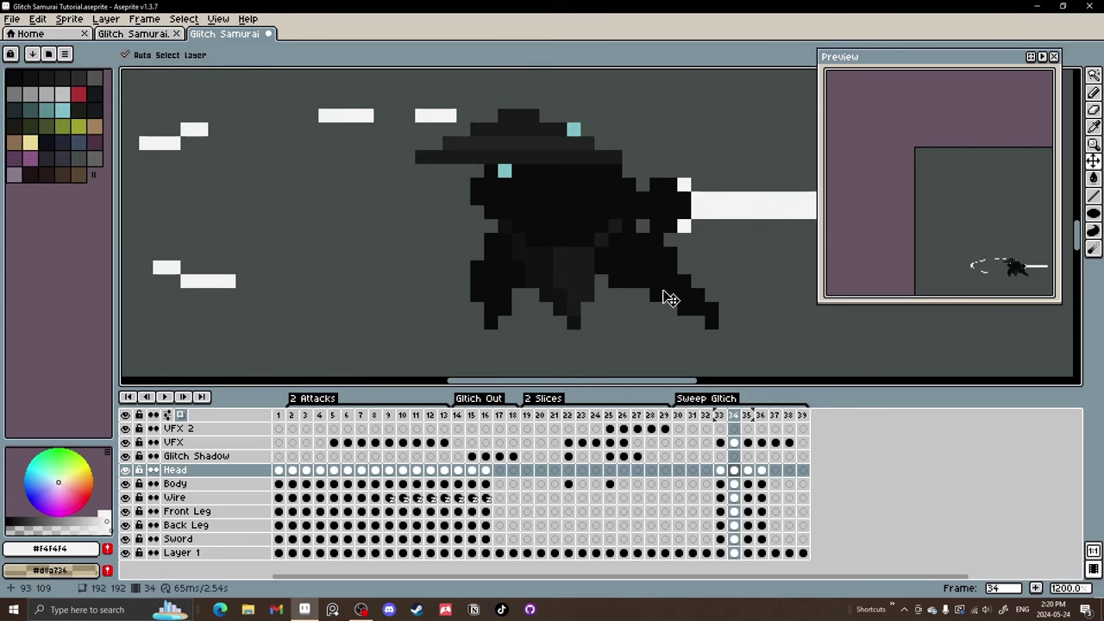
# On frame 35, thicken the underside of the samurai's Front Leg with its own dark colour, #0b0b0b.
pyautogui.press('Right')
pyautogui.click(670, 299)
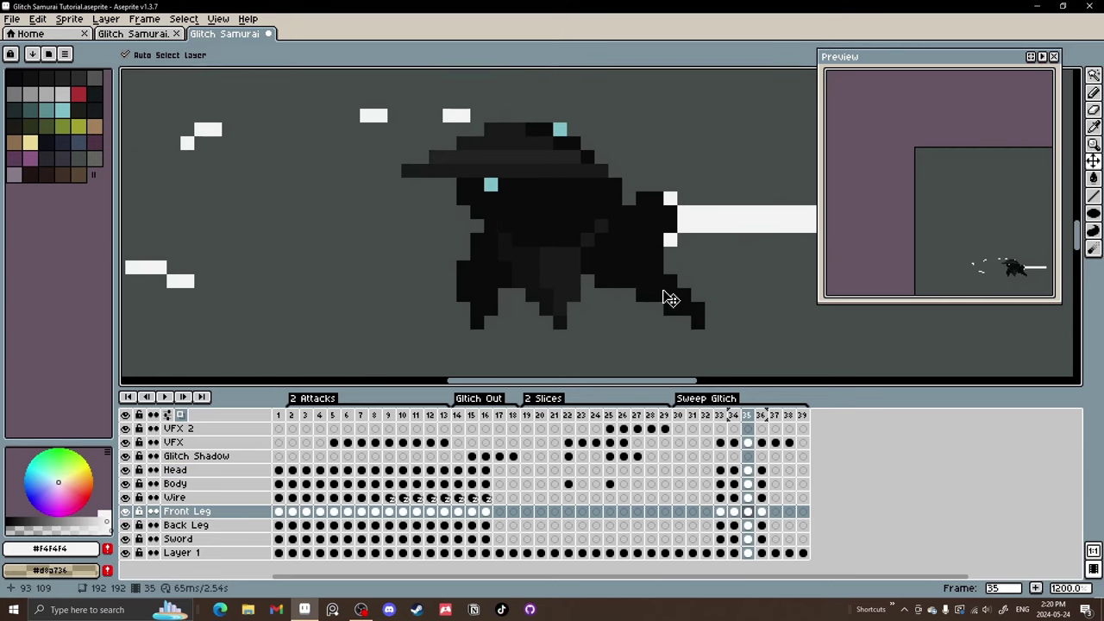
pyautogui.scroll(1, 670, 298)
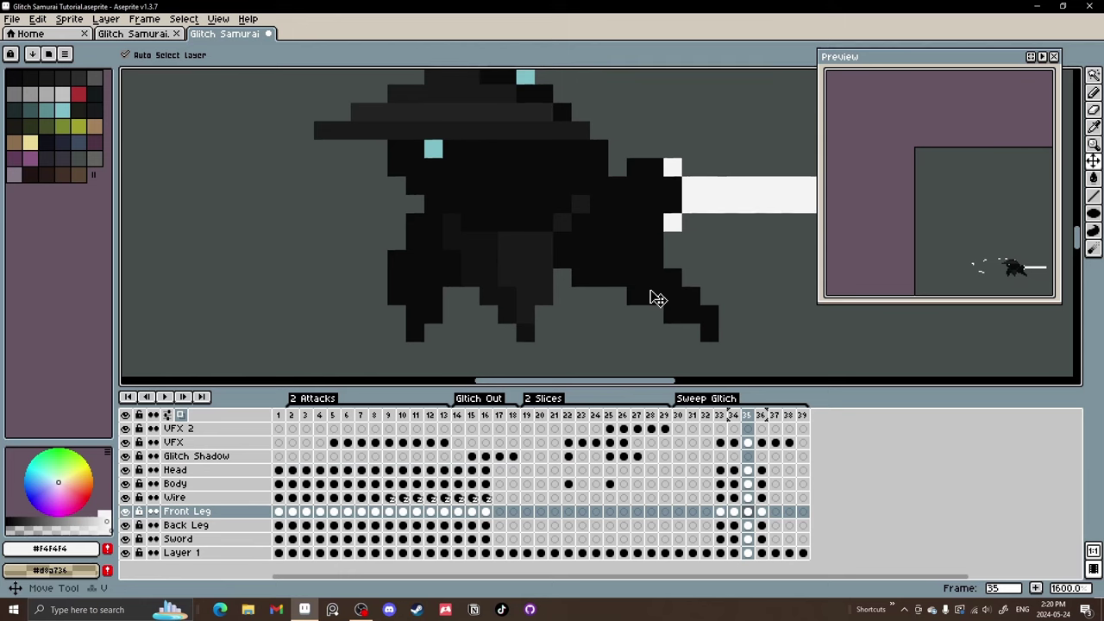
pyautogui.press('l')
pyautogui.keyDown('alt'); pyautogui.click(631, 275); pyautogui.keyUp('alt')
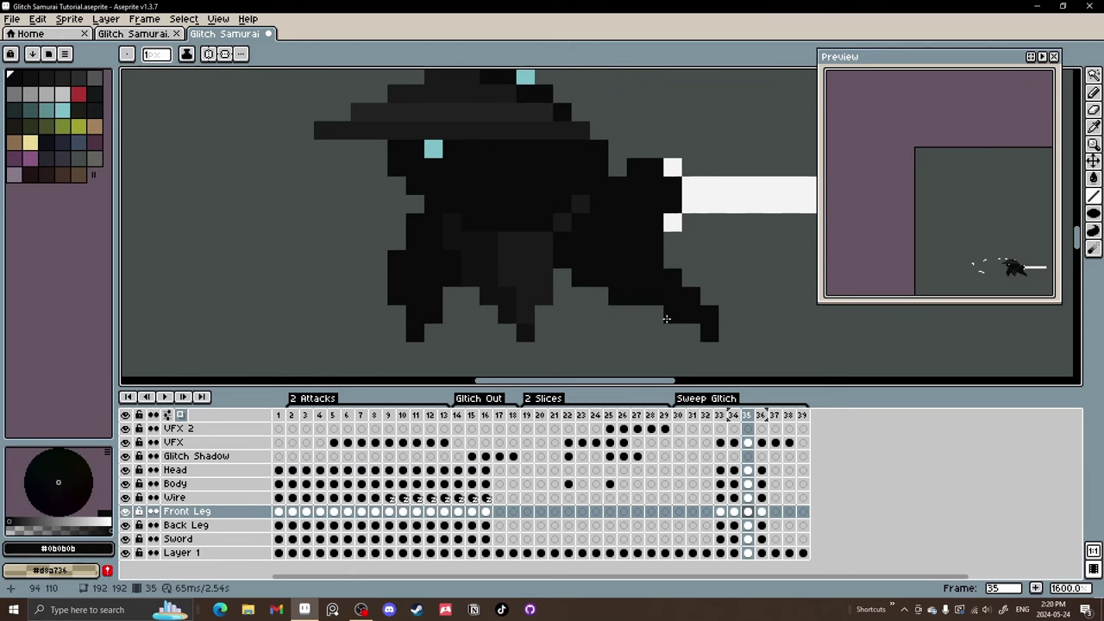
# On frame 35, refine the Back Leg's outline by erasing the pixel at its upper outer edge.
pyautogui.press('v')
pyautogui.click(414, 293)
pyautogui.press('i')
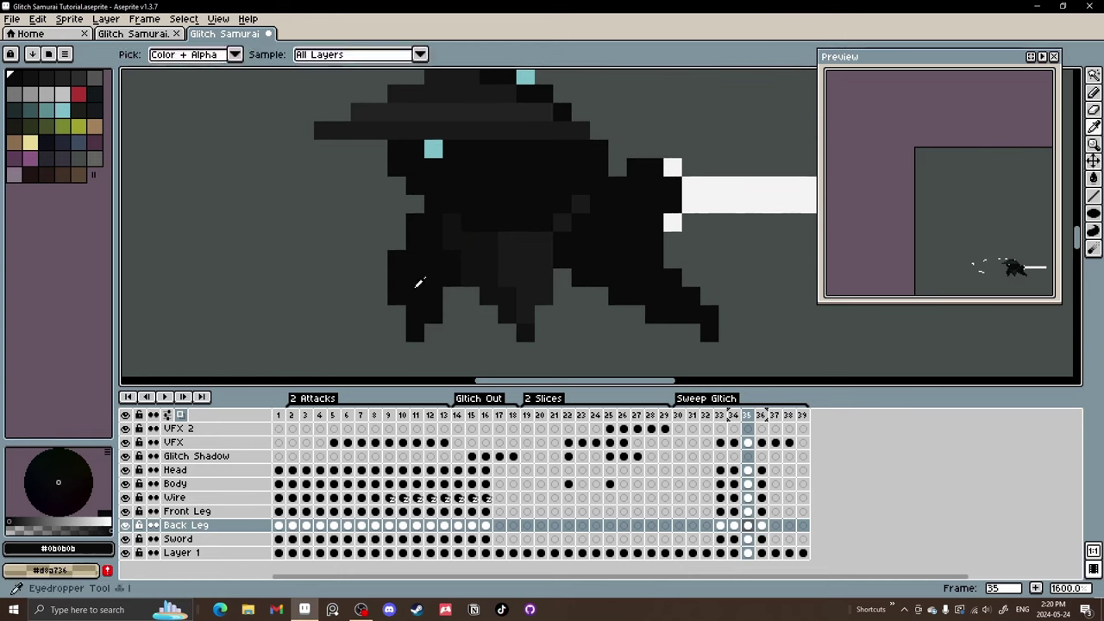
pyautogui.press('b')
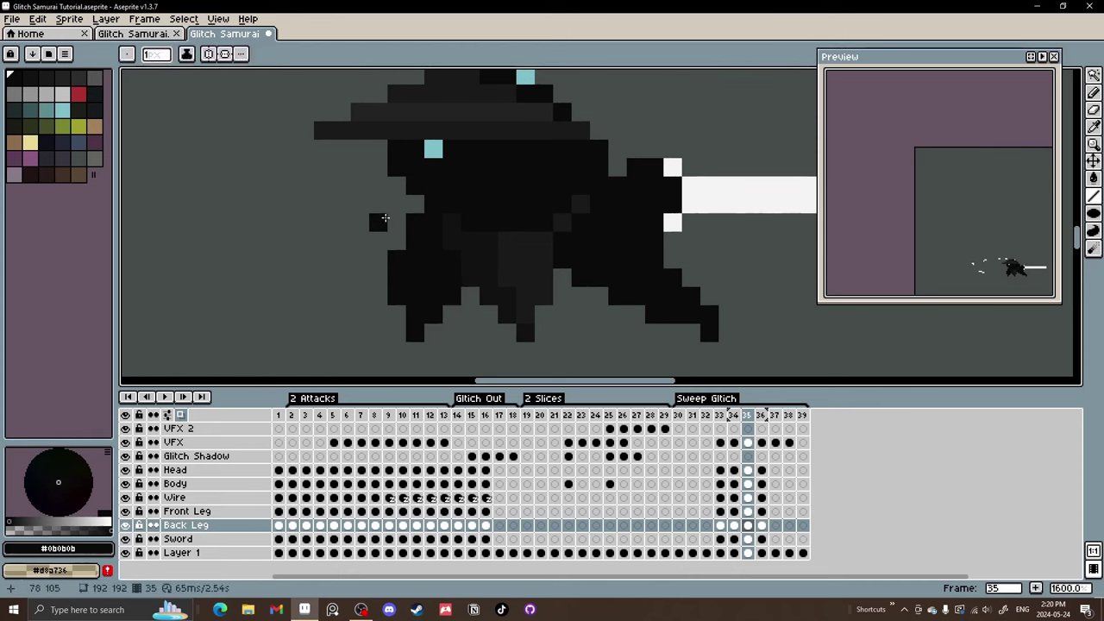
pyautogui.press('e')
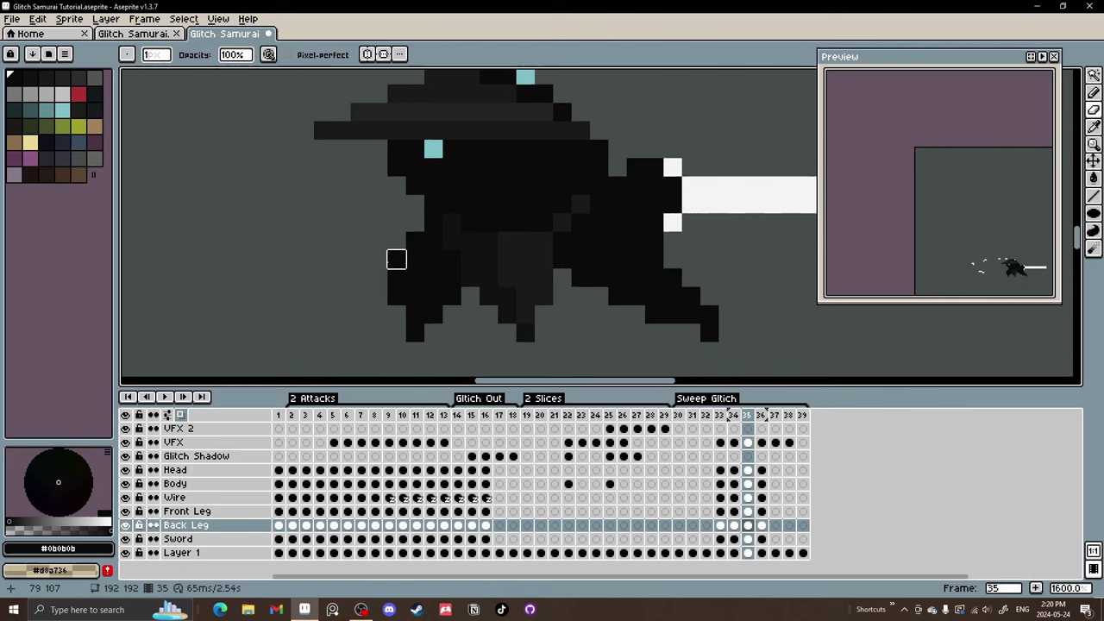
# On frame 36, trim the Back Leg's upper outer edge and add a #0b0b0b pixel at its lower outer edge.
pyautogui.click(763, 526)
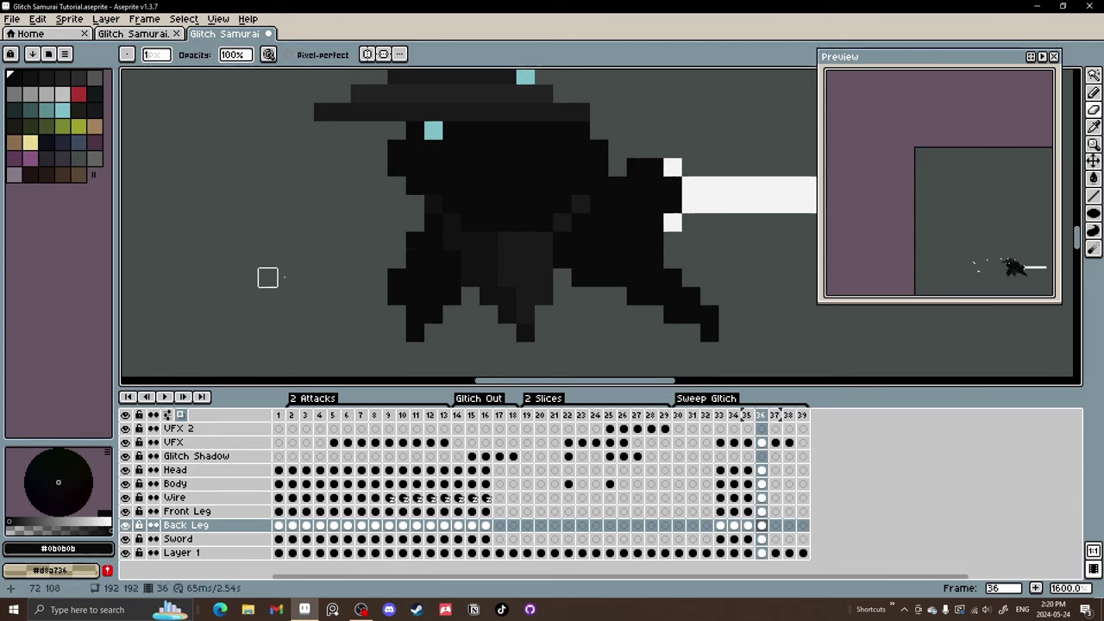
pyautogui.press('b')
pyautogui.click(399, 313)
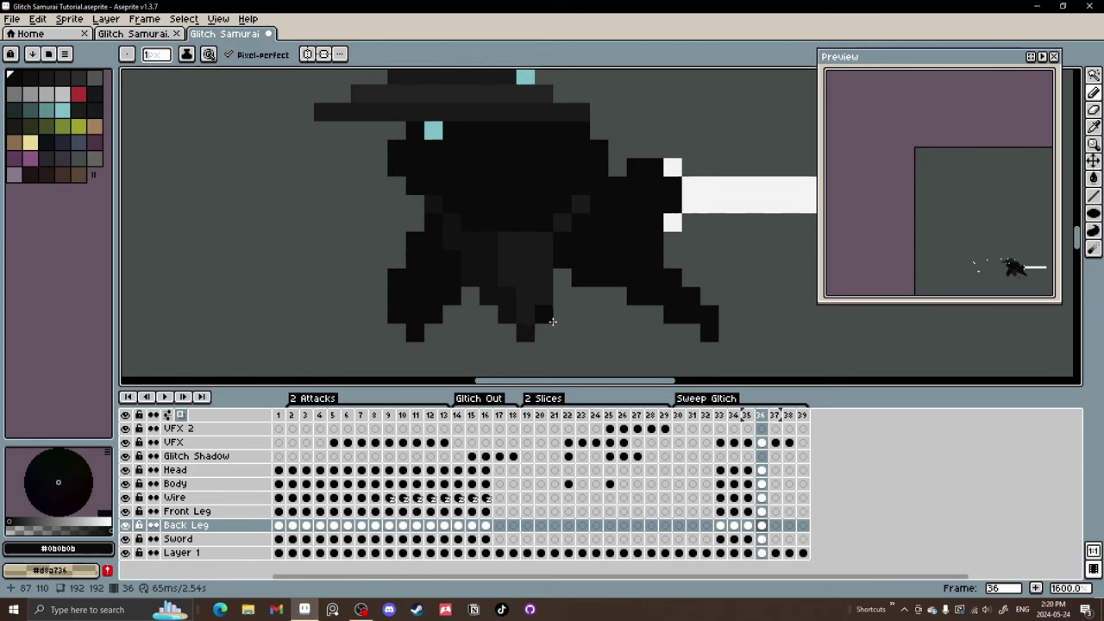
pyautogui.press('Left')
pyautogui.press('Right')
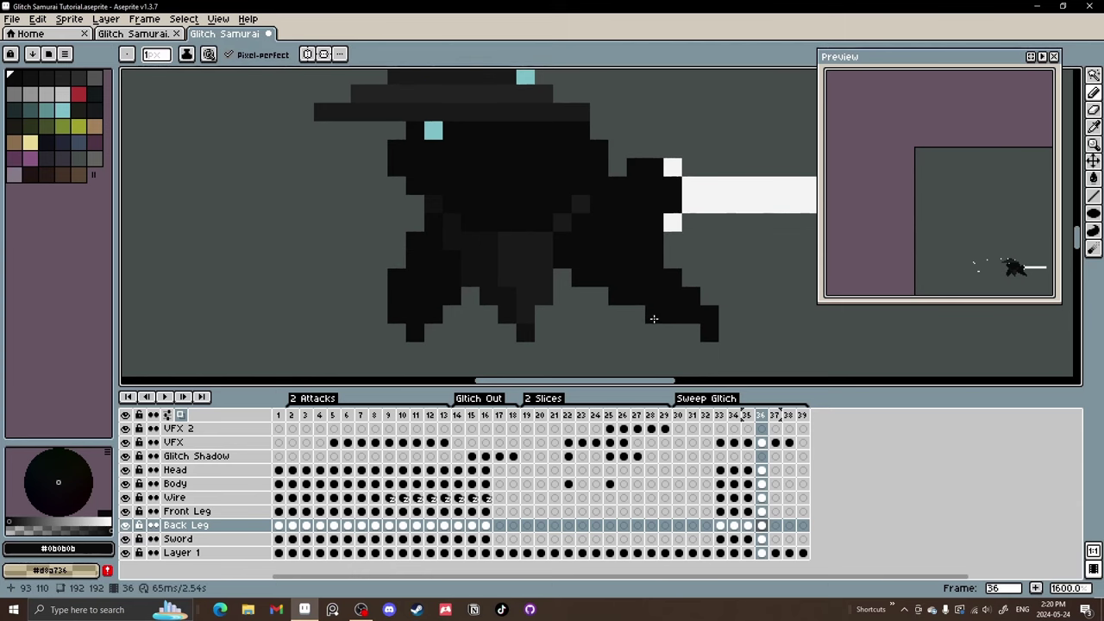
# On frame 36, thicken the underside of the samurai's Front Leg with #0b0b0b pixels.
pyautogui.press('v')
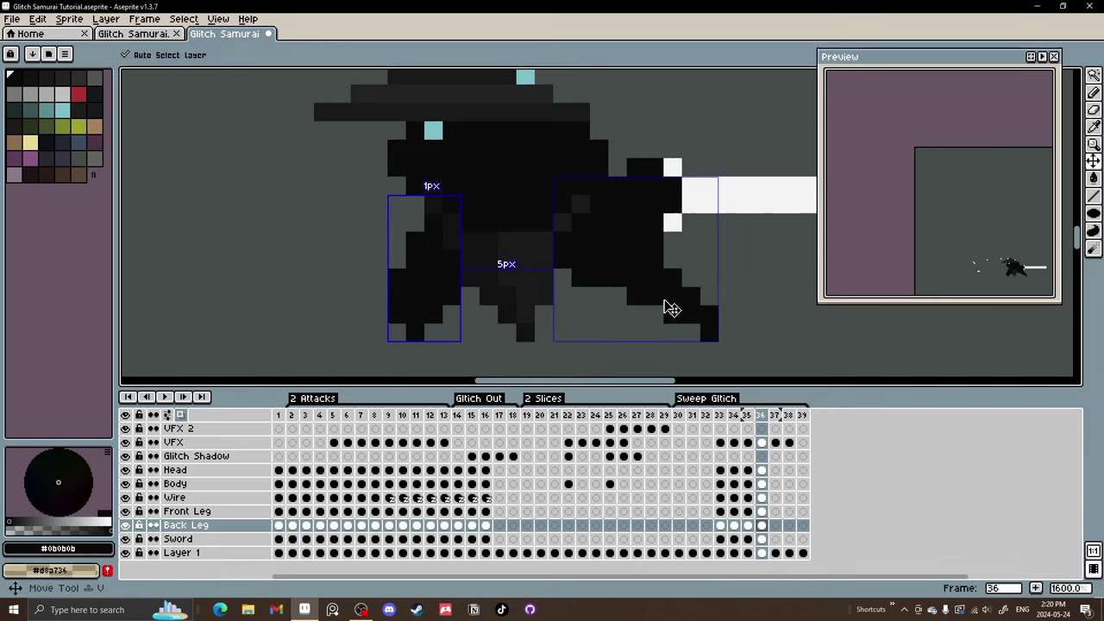
pyautogui.click(669, 309)
pyautogui.press('i')
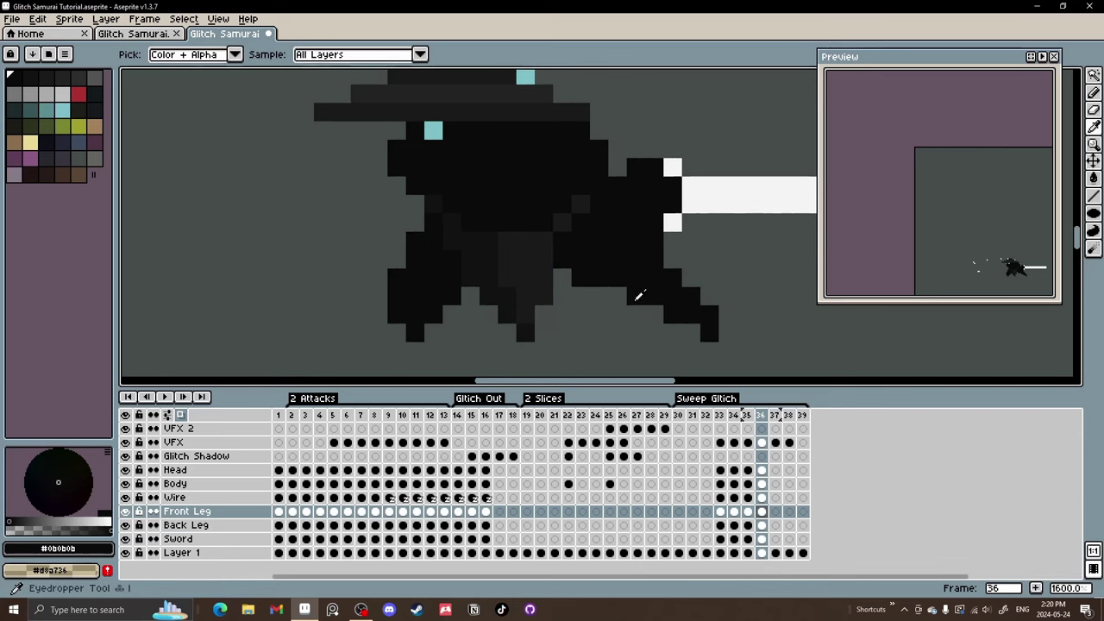
pyautogui.press('b')
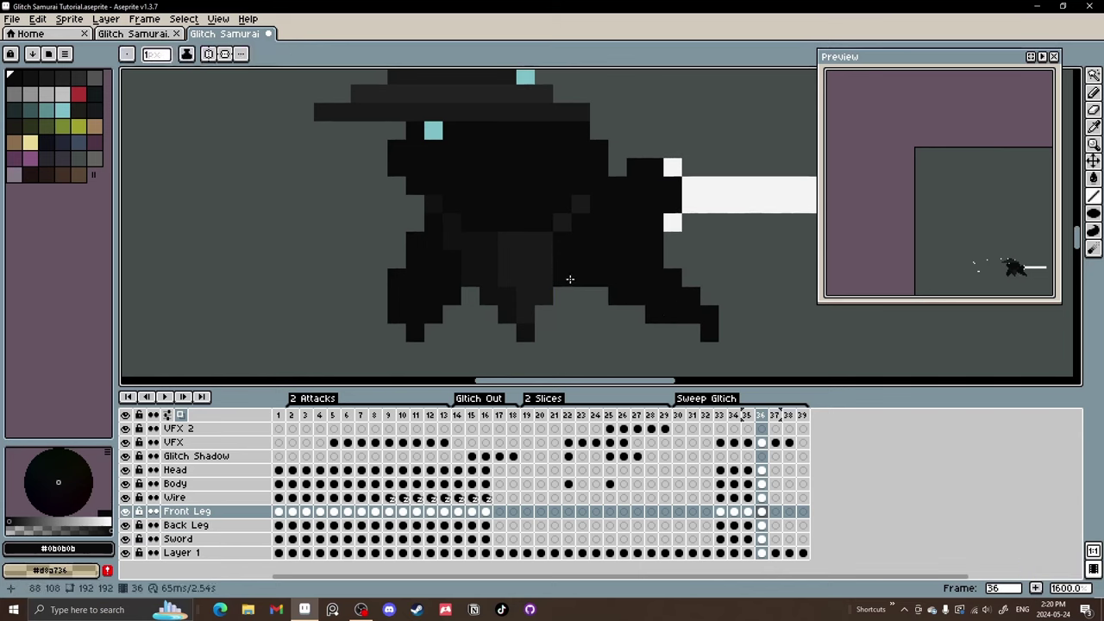
pyautogui.click(569, 278)
pyautogui.scroll(-3, 569, 276)
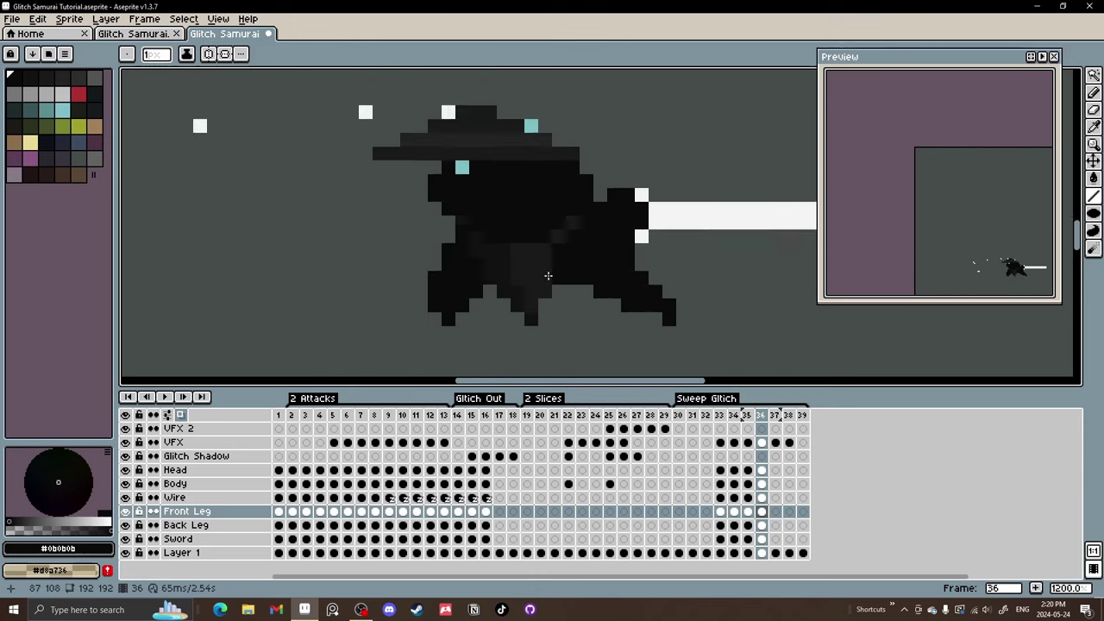
pyautogui.scroll(2, 574, 259)
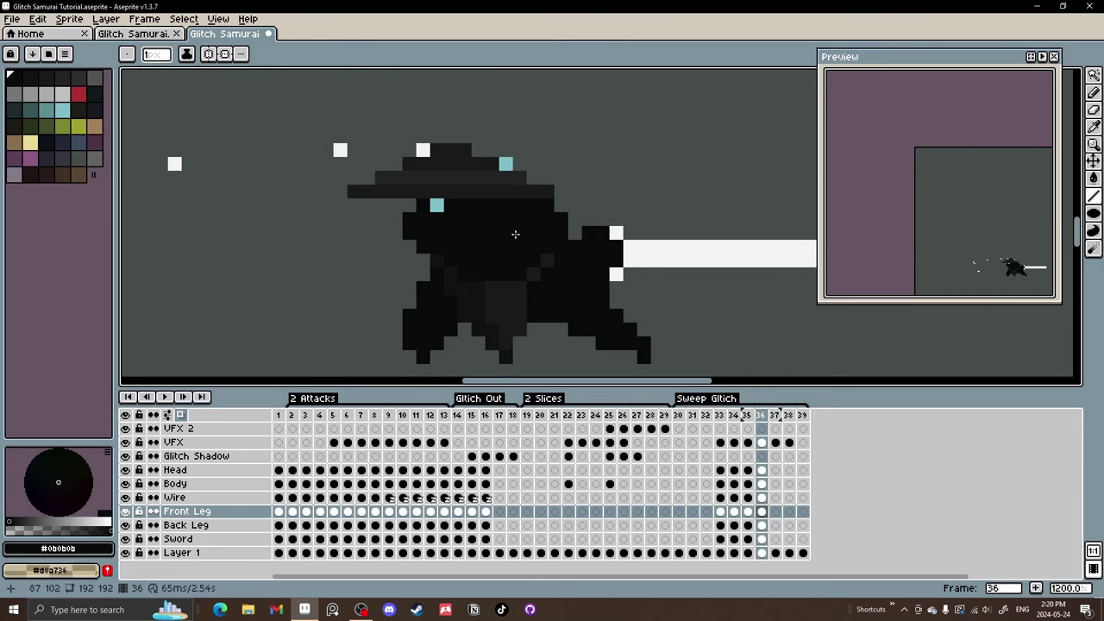
# On frame 34, refine the samurai's Body outline by erasing the pixel at its upper outer edge below the hat brim.
pyautogui.click(734, 472)
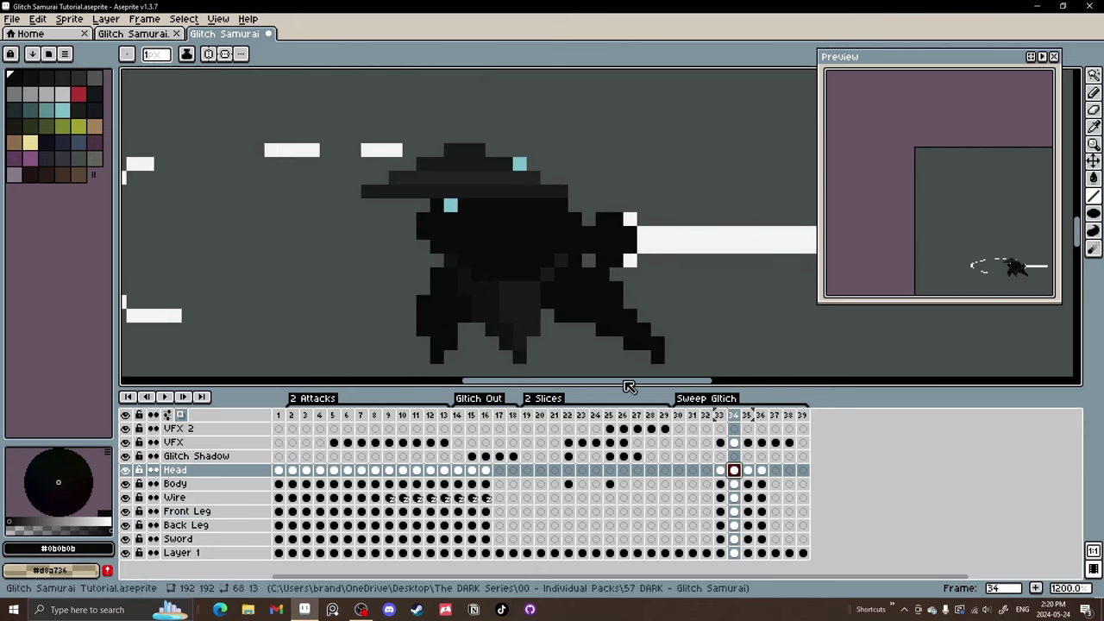
pyautogui.press('v')
pyautogui.keyDown('ctrl'); pyautogui.click(541, 257); pyautogui.keyUp('ctrl')
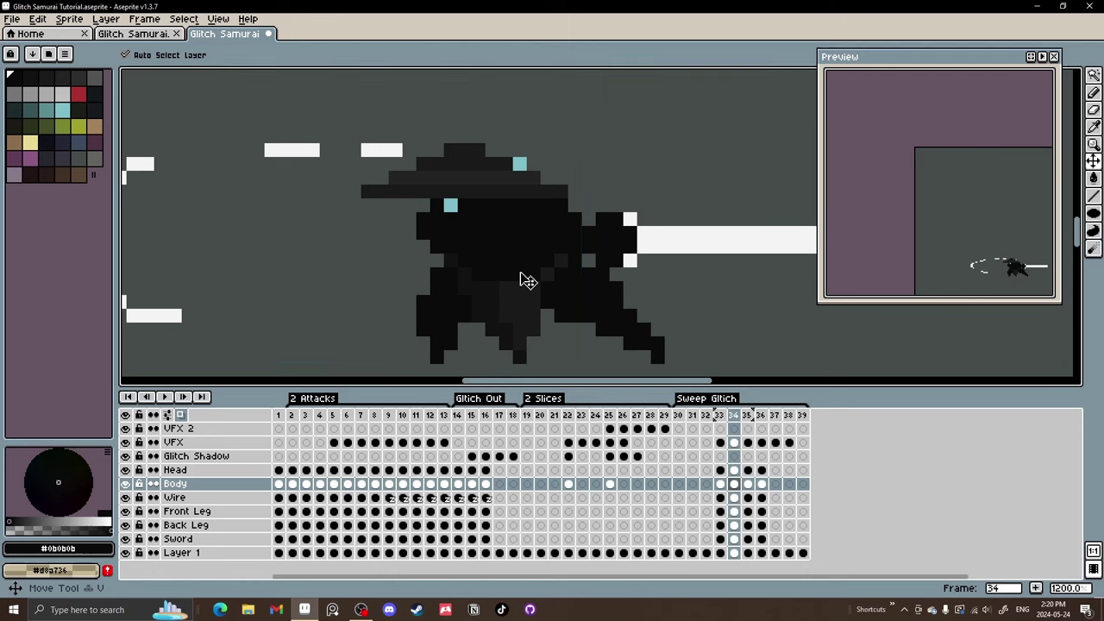
pyautogui.press('e')
pyautogui.click(422, 219)
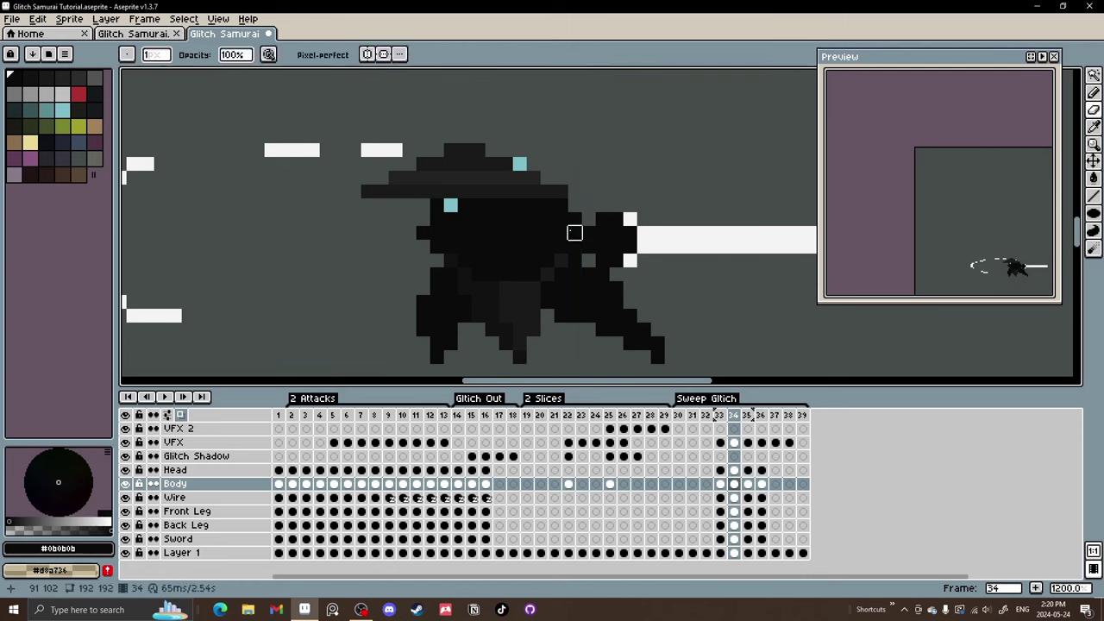
pyautogui.hotkey('ctrl', 'z')
# Erase the Body pixels covering the hat's teal edge on frame 35, trim the Body's outer edges on frame 36, and play the animation.
pyautogui.press('.')
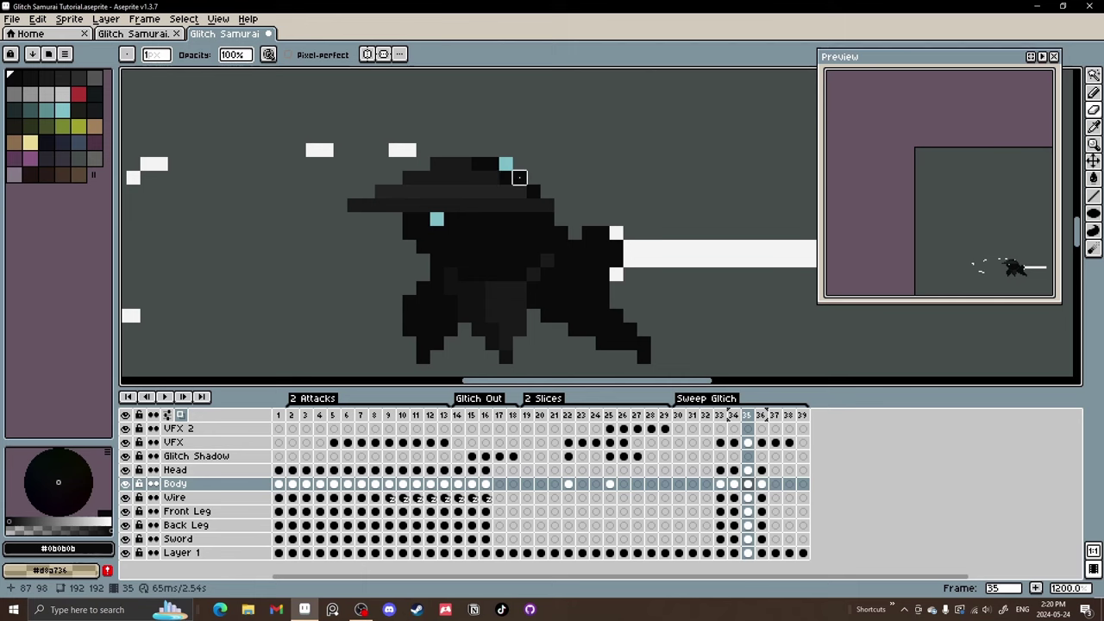
pyautogui.moveTo(519, 177); pyautogui.dragTo(533, 190)
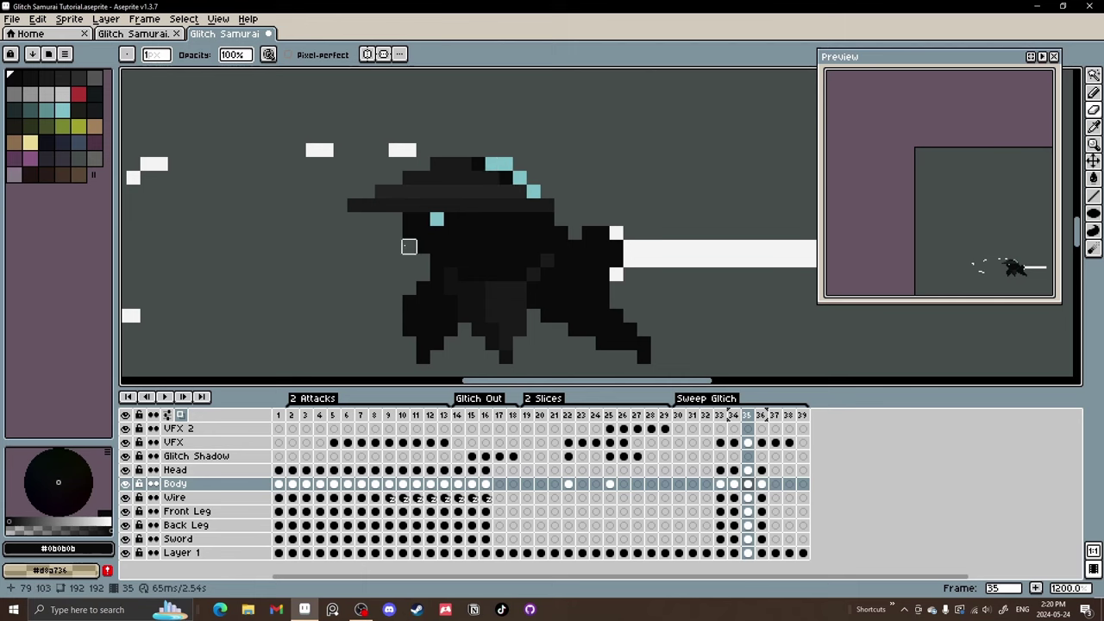
pyautogui.press('.')
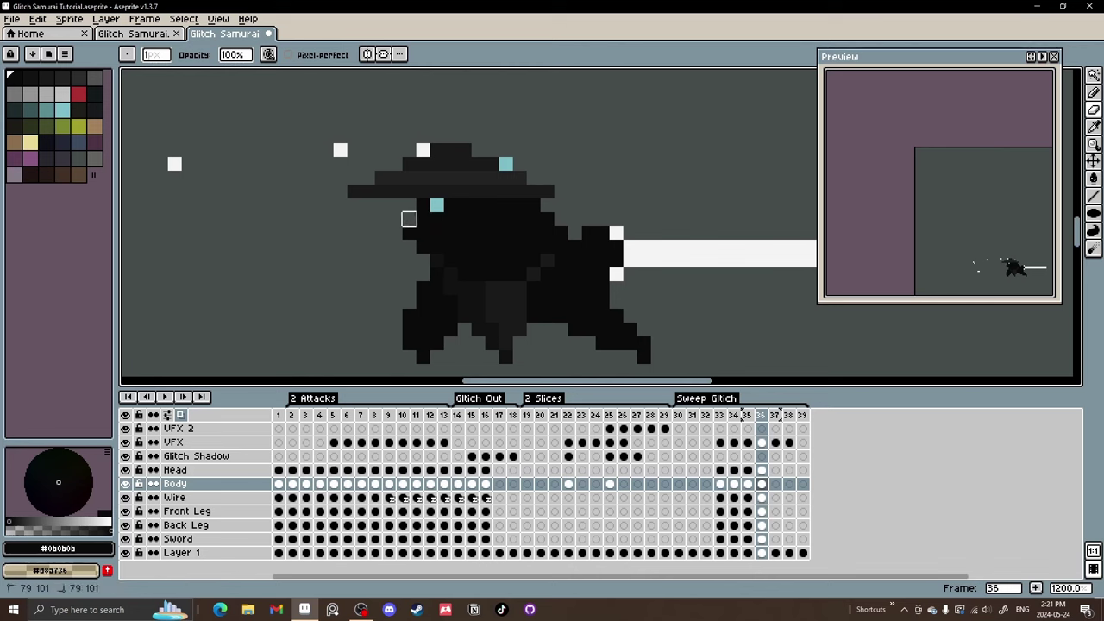
pyautogui.press('.')
pyautogui.press(',')
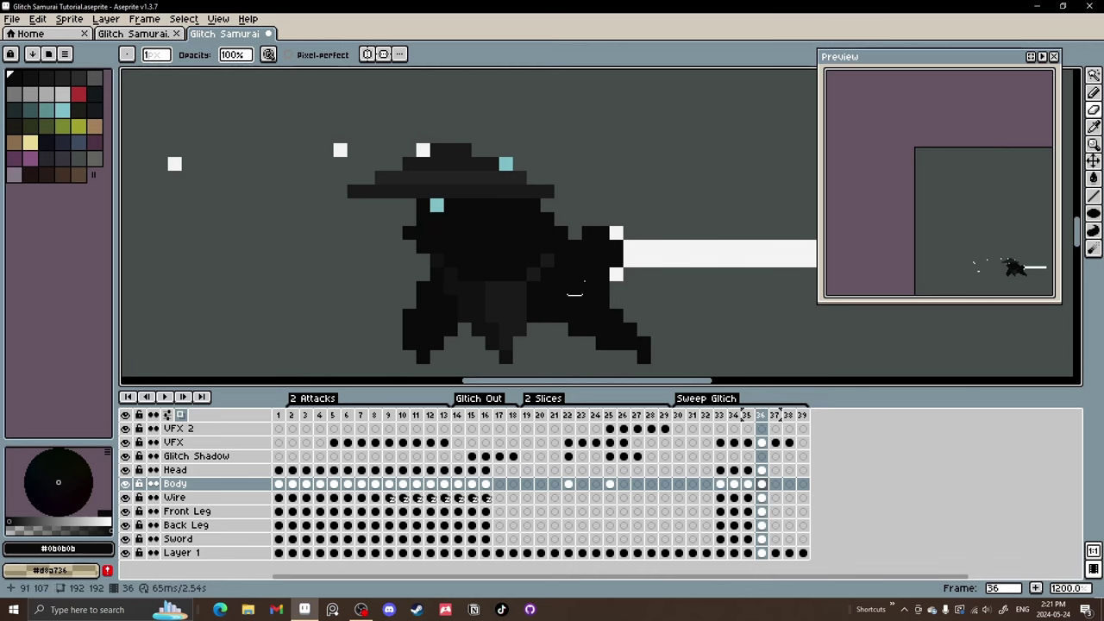
pyautogui.press('Return')
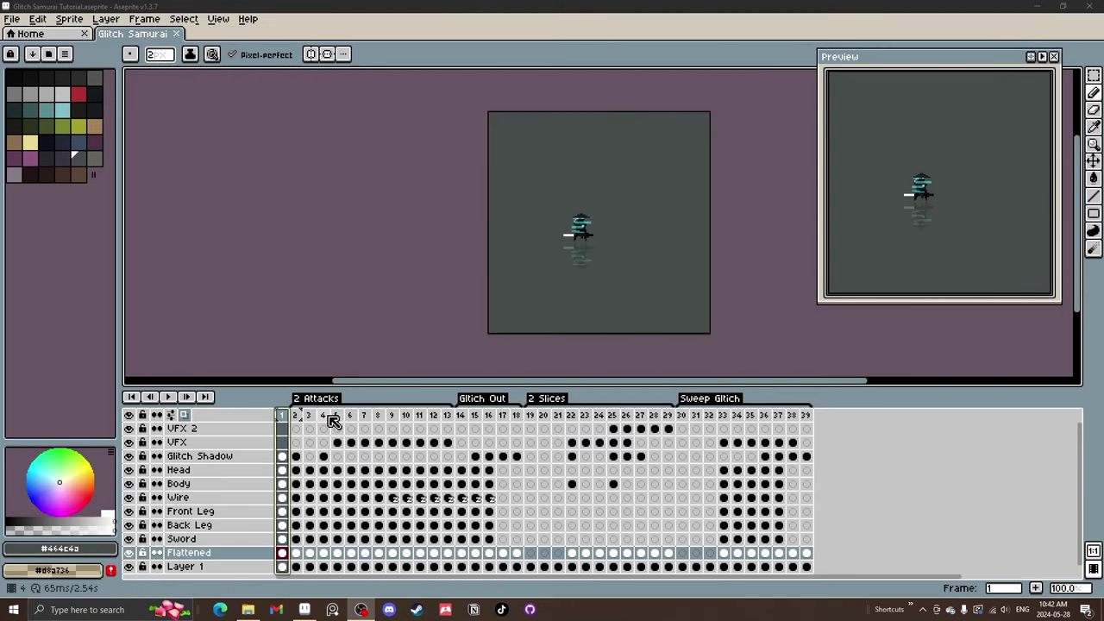
# Scrub through the tagged animation sections up to Sweep Glitch and inspect the Glitch Shadow cels on frames 36 and 37.
pyautogui.moveTo(312, 417); pyautogui.dragTo(771, 419)
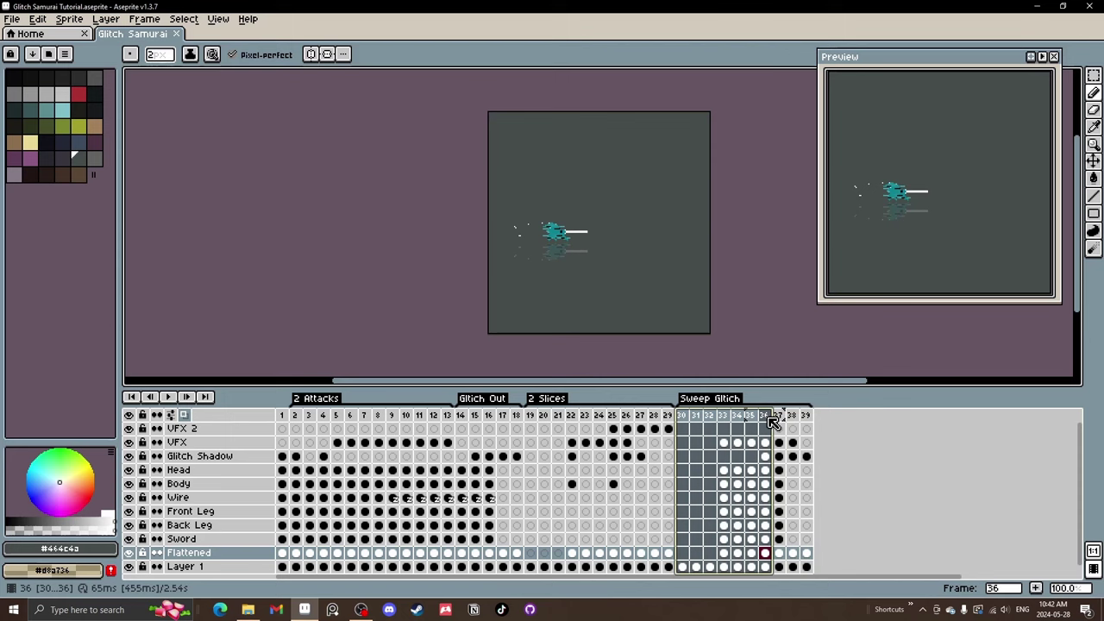
pyautogui.click(767, 460)
pyautogui.click(779, 459)
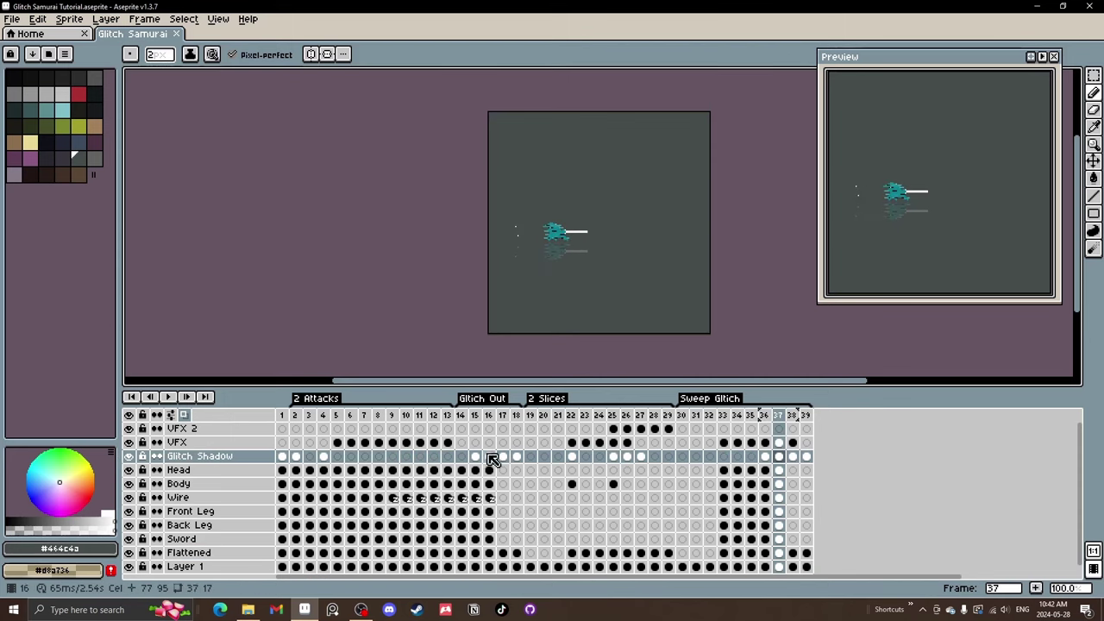
# Step through frames 1 to 4 to examine the samurai's glitch and its reflection, and play the whole animation.
pyautogui.click(284, 417)
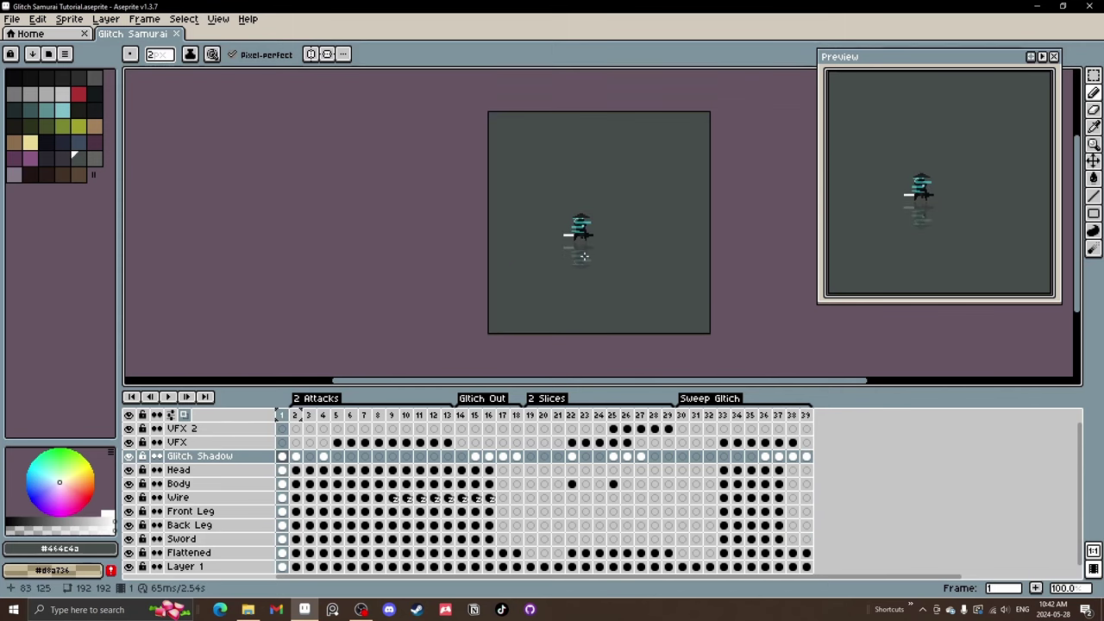
pyautogui.press('Right')
pyautogui.press('Right')
pyautogui.press('Right')
pyautogui.press('Right')
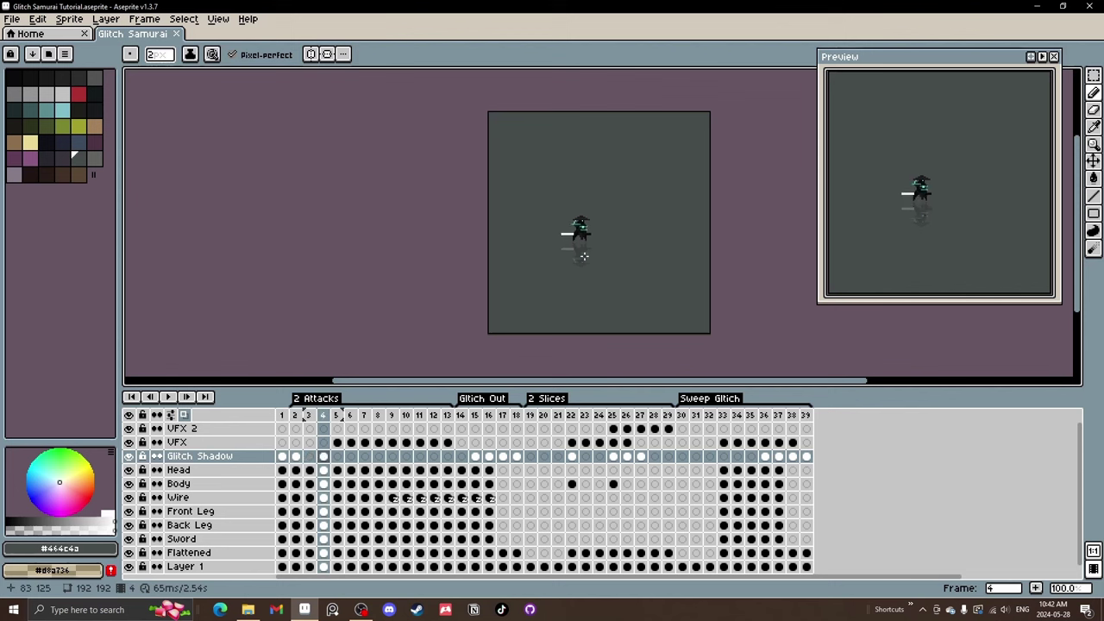
pyautogui.press('Left')
pyautogui.press('Left')
pyautogui.press('Left')
pyautogui.press('Left')
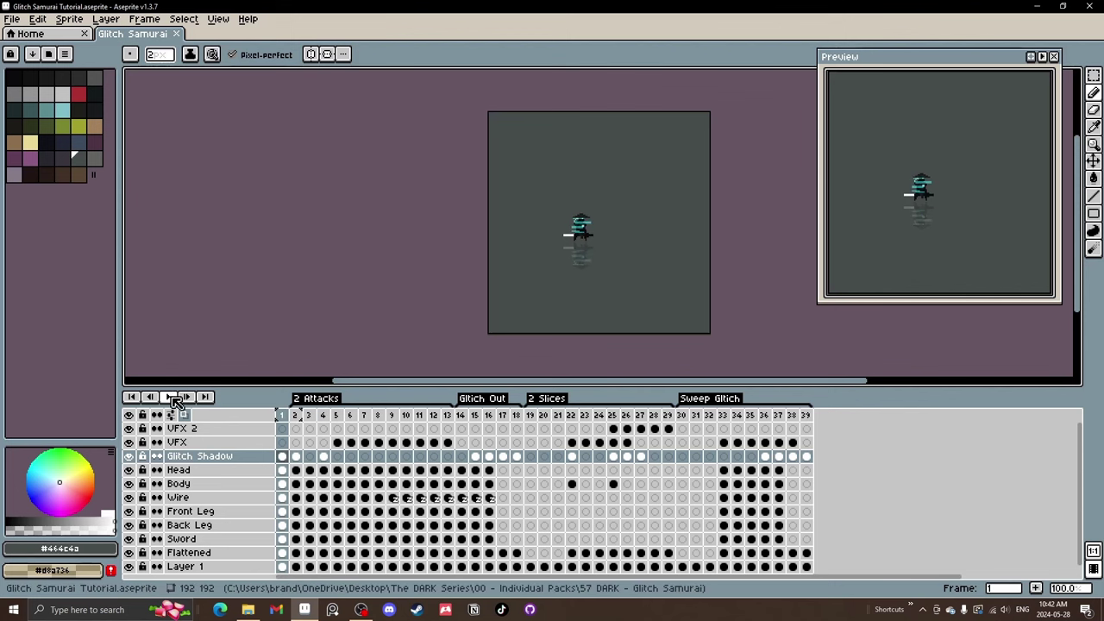
pyautogui.click(174, 400)
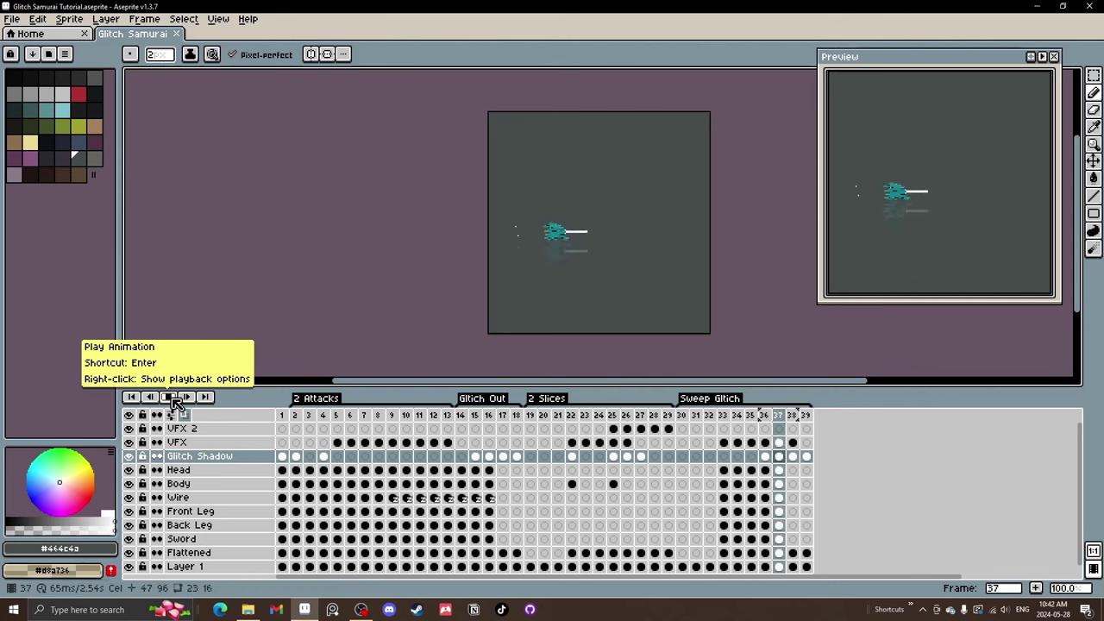
# Delete the existing Flattened reflection layer and duplicate all layers from VFX 2 down to Sword.
pyautogui.click(203, 554)
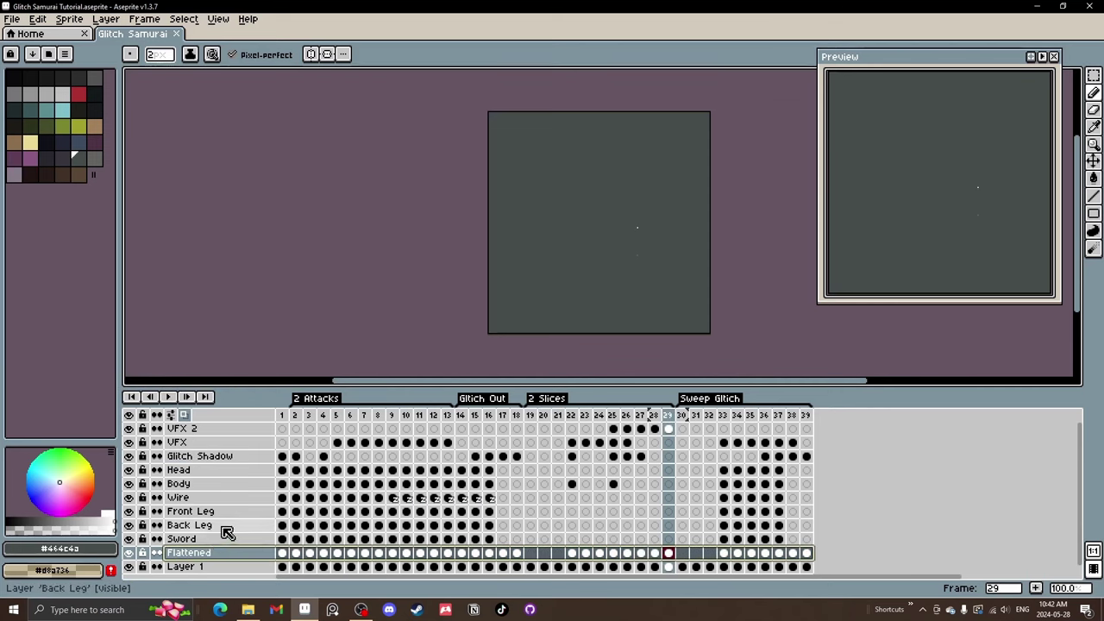
pyautogui.press('Delete')
pyautogui.moveTo(213, 537); pyautogui.dragTo(205, 436)
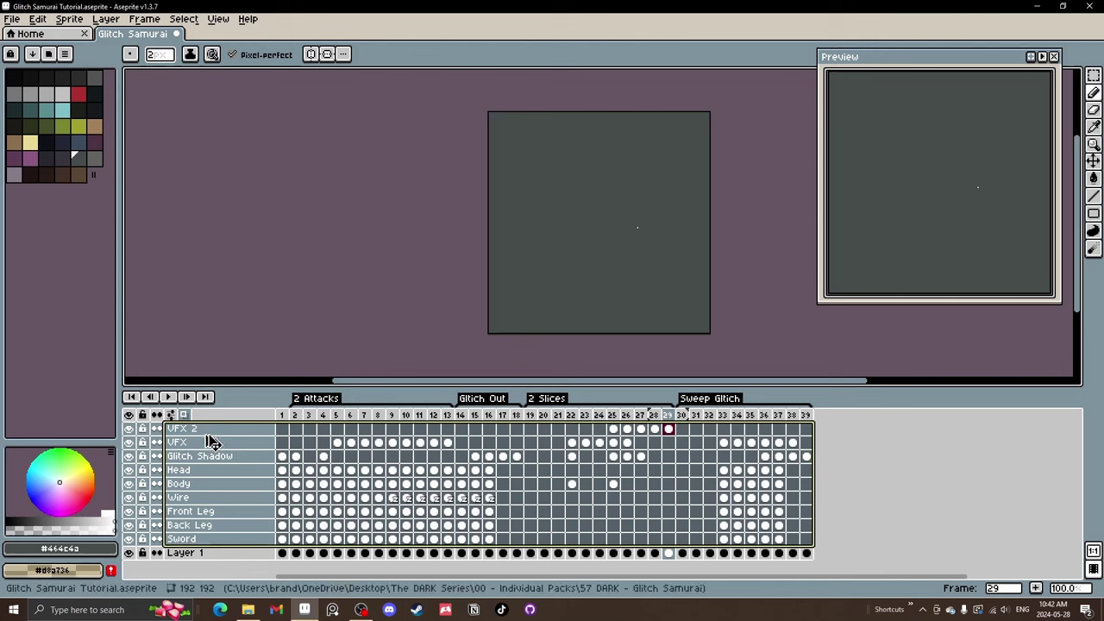
pyautogui.hotkey('ctrl', 'c')
pyautogui.hotkey('ctrl', 'v')
# Flatten the duplicated VFX 2 to Sword layers just above Layer 1 into a single layer.
pyautogui.scroll(-5, 226, 456)
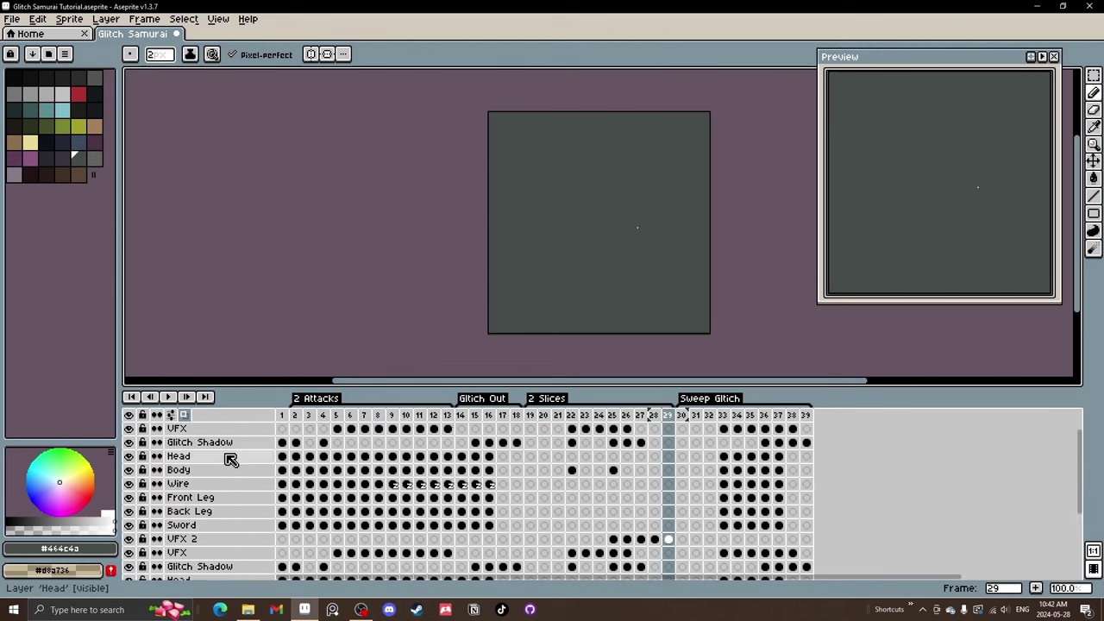
pyautogui.scroll(-2, 231, 460)
pyautogui.moveTo(180, 547); pyautogui.dragTo(219, 448)
pyautogui.scroll(1, 216, 485)
pyautogui.scroll(-1, 217, 491)
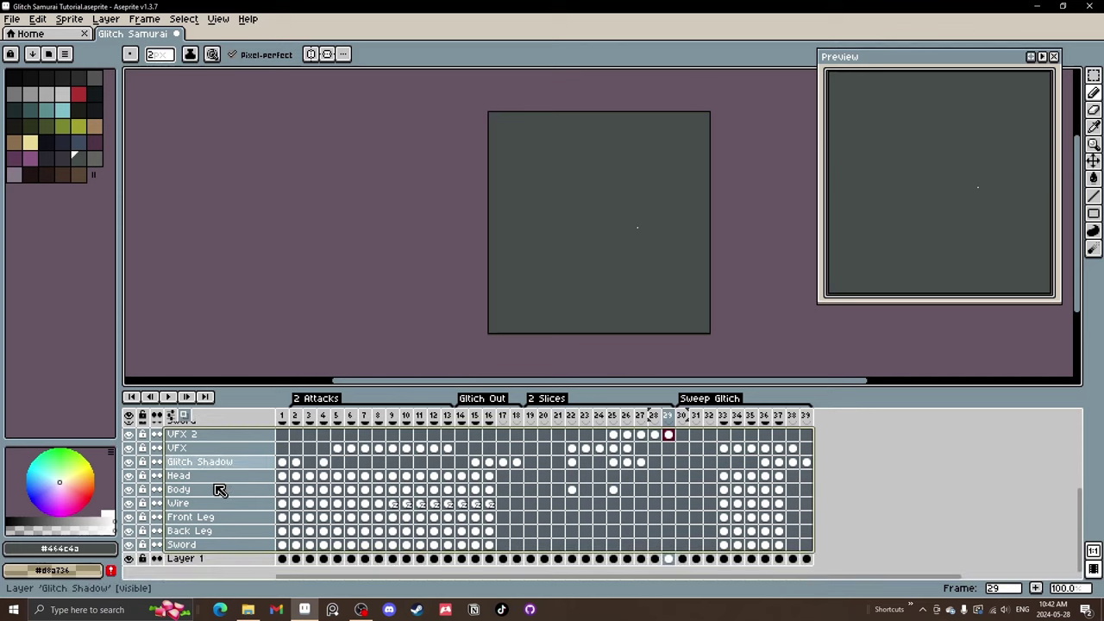
pyautogui.rightClick(215, 489)
pyautogui.click(239, 545)
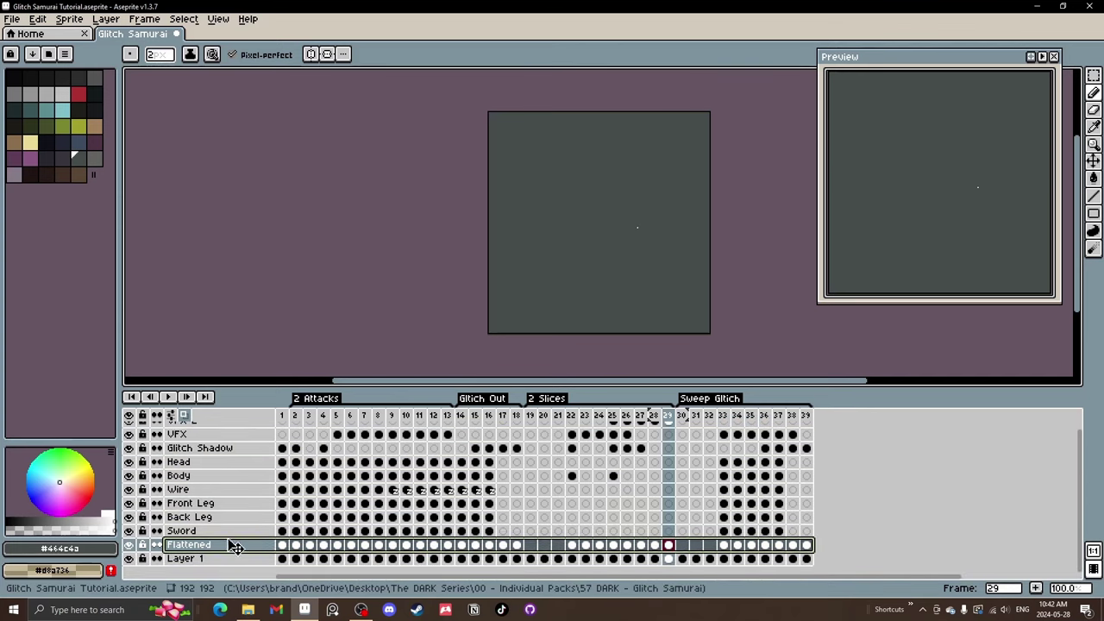
# Flip the Flattened layer vertically across all frames and move it beneath the samurai's feet as a mirrored reflection.
pyautogui.click(282, 546)
pyautogui.click(216, 546)
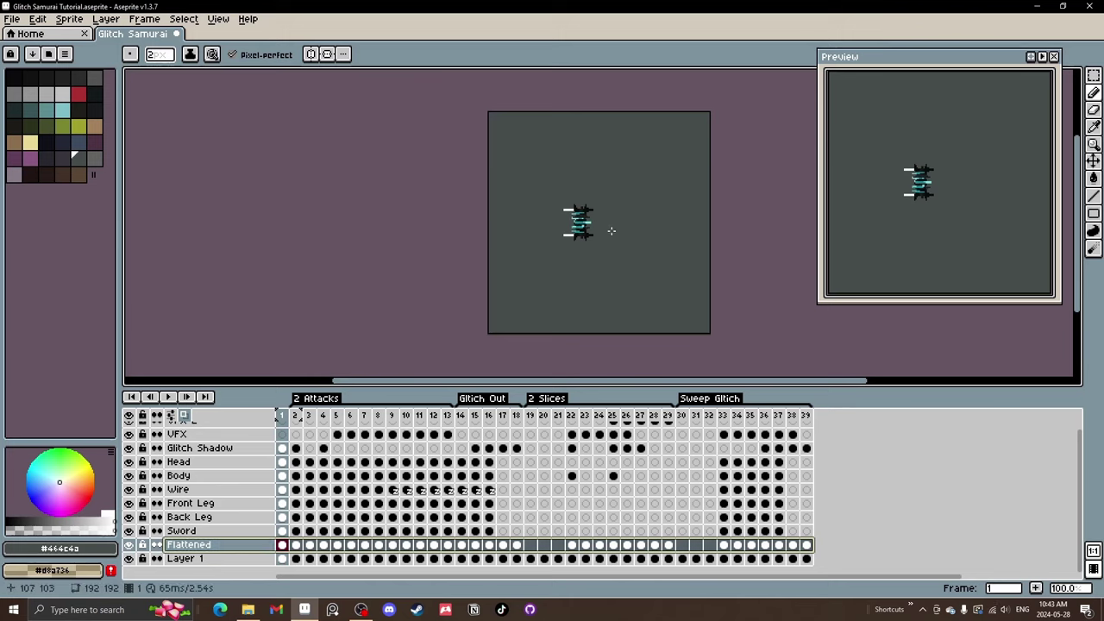
pyautogui.press('3')
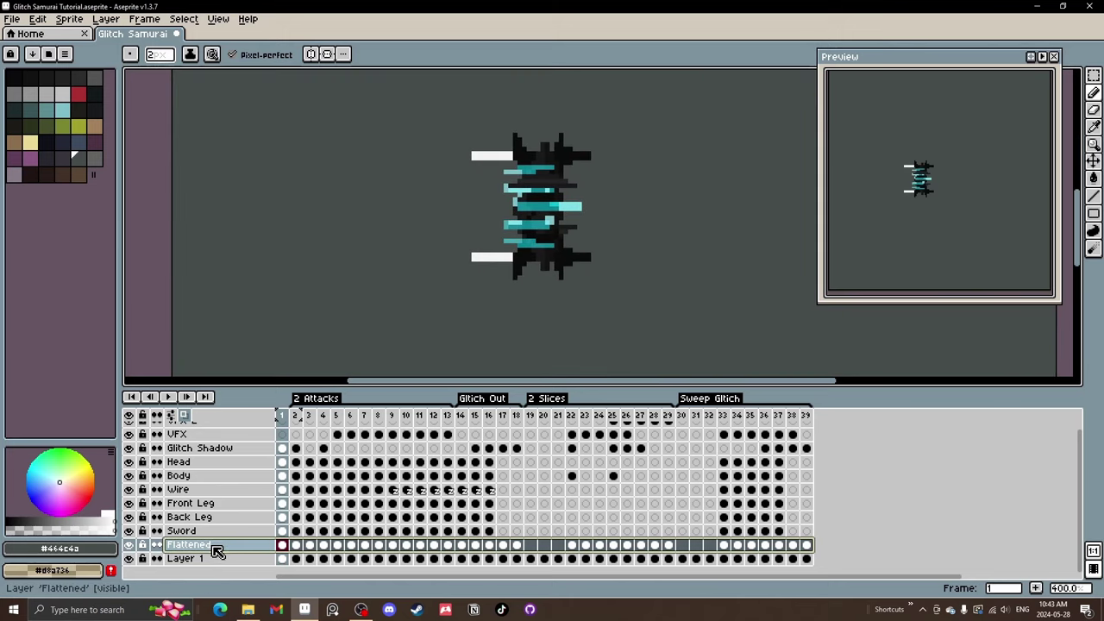
pyautogui.press('v')
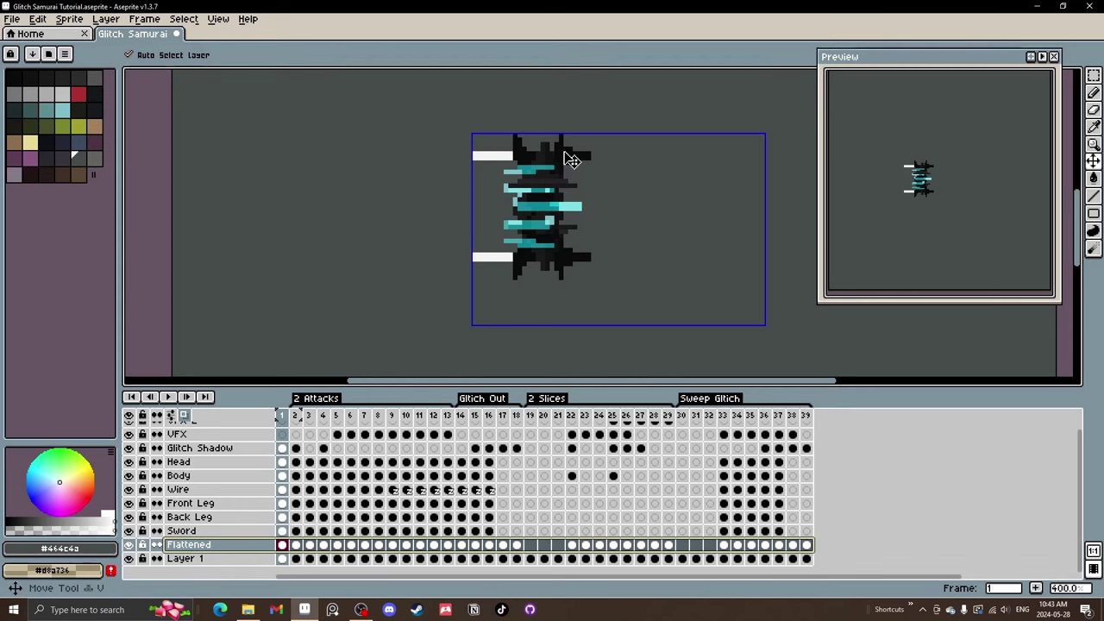
pyautogui.moveTo(572, 160); pyautogui.dragTo(560, 240)
# Set the Flattened reflection layer's opacity to 21%.
pyautogui.scroll(-1, 556, 301)
pyautogui.doubleClick(195, 548)
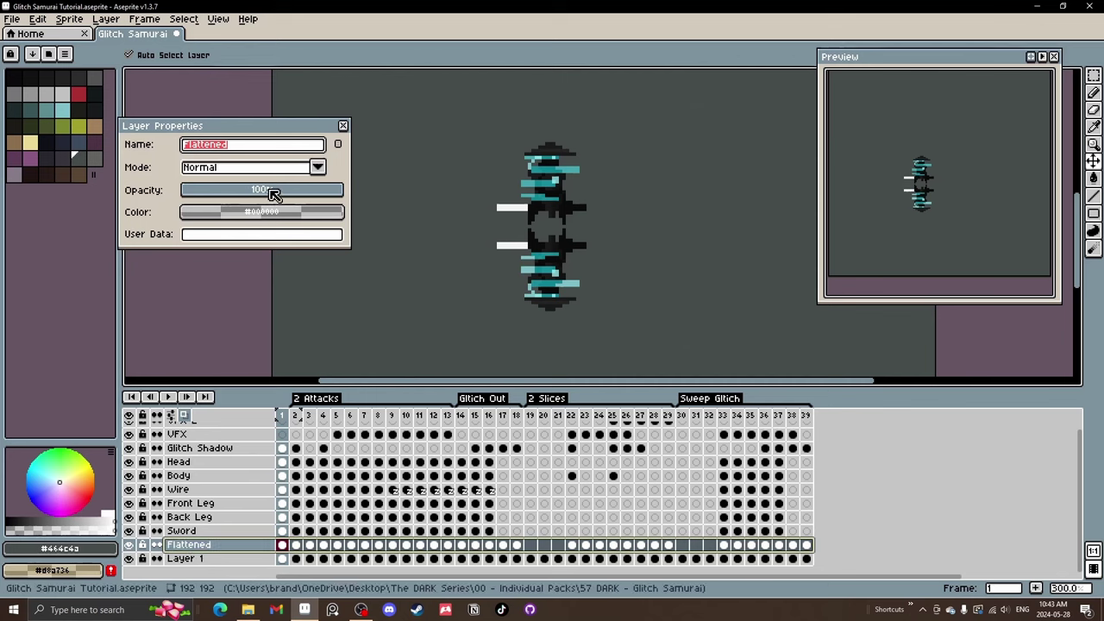
pyautogui.moveTo(235, 197); pyautogui.dragTo(220, 197)
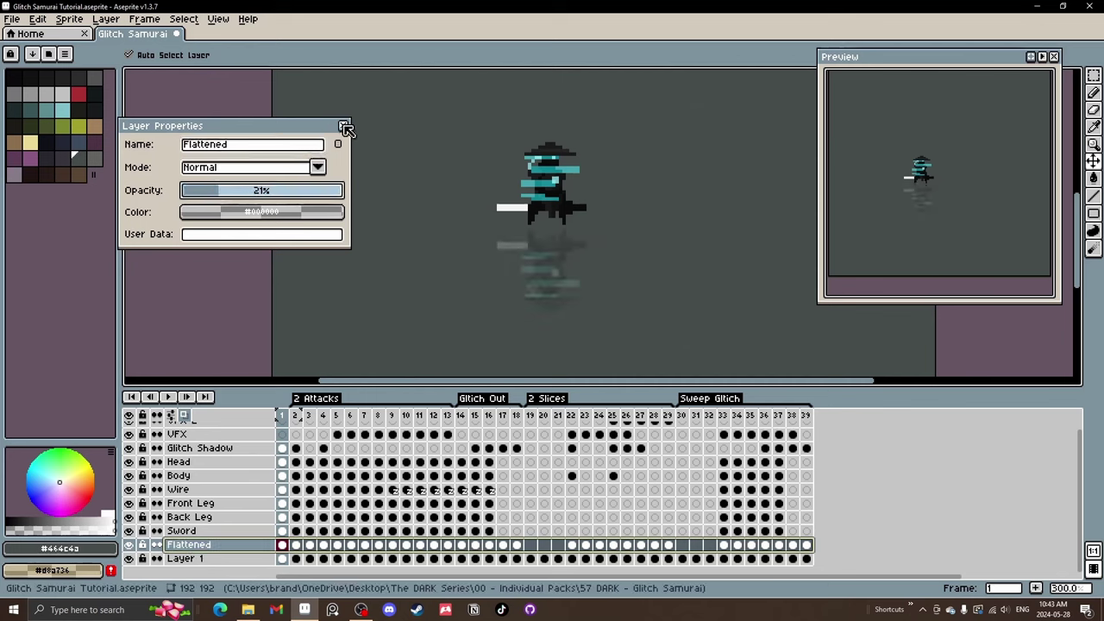
pyautogui.click(343, 126)
# Play the animation to check the faded reflection and scrub through the 2 Attacks section, frames 2 to 13.
pyautogui.click(169, 396)
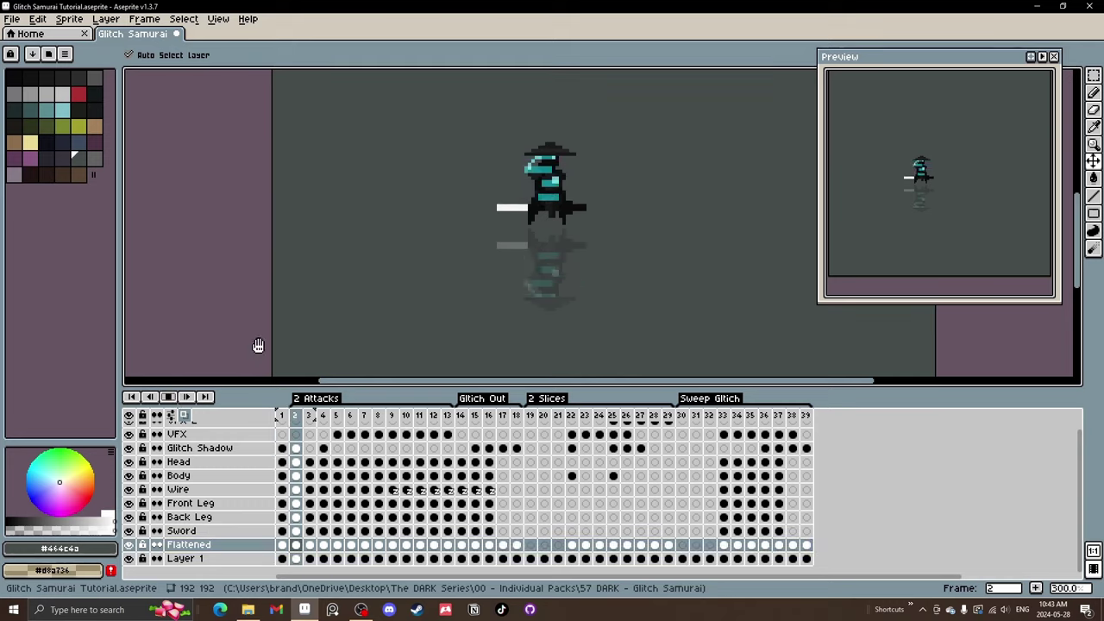
pyautogui.scroll(-2, 510, 247)
pyautogui.scroll(1, 626, 250)
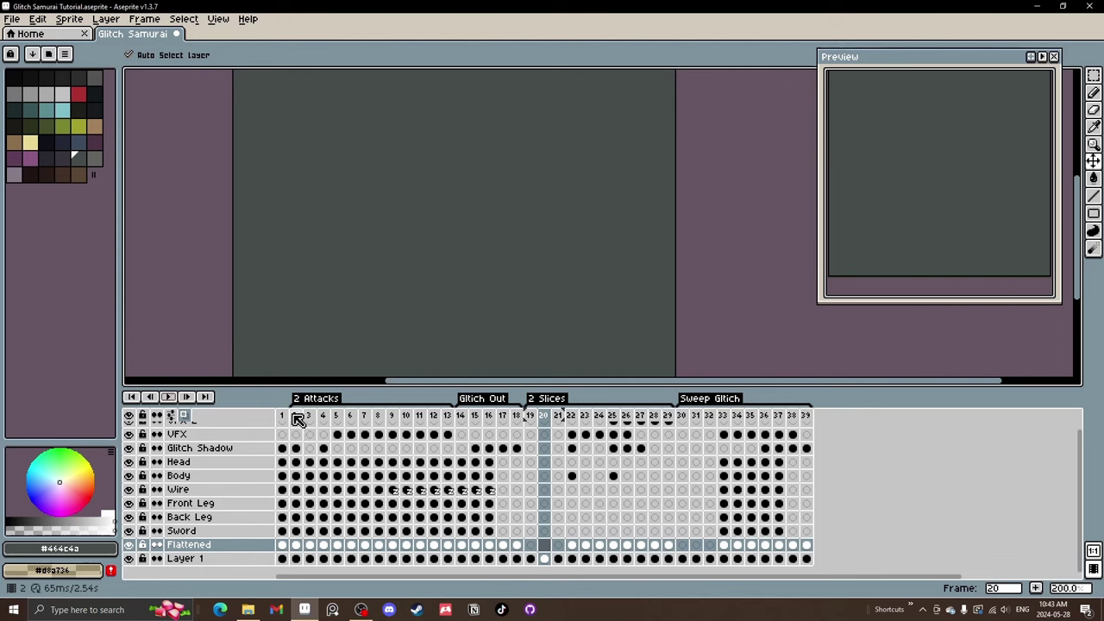
pyautogui.moveTo(297, 419); pyautogui.dragTo(449, 419)
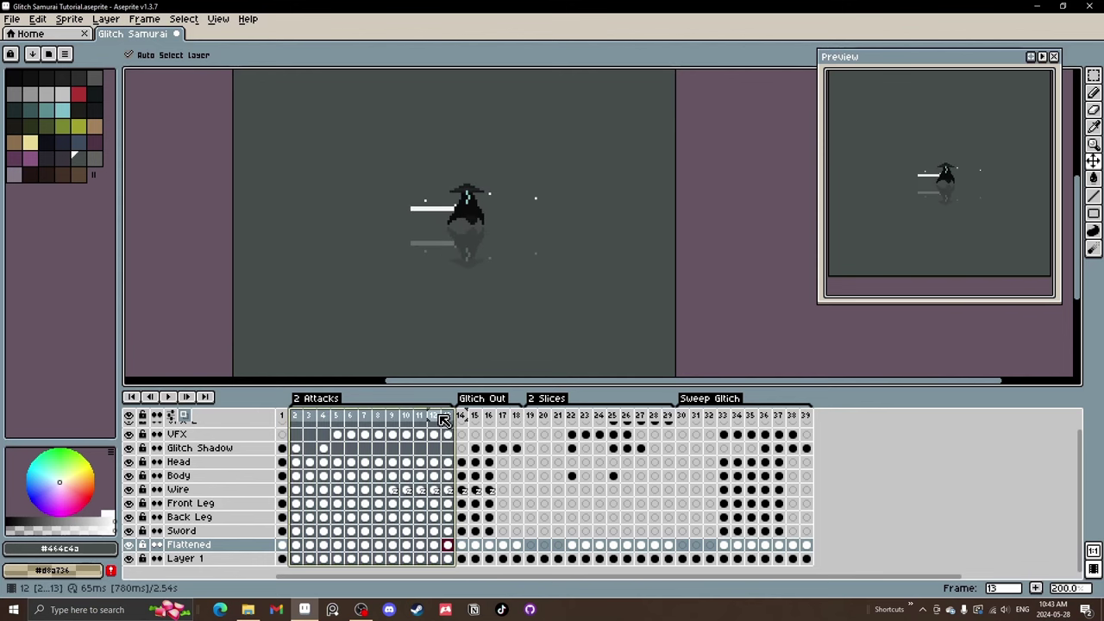